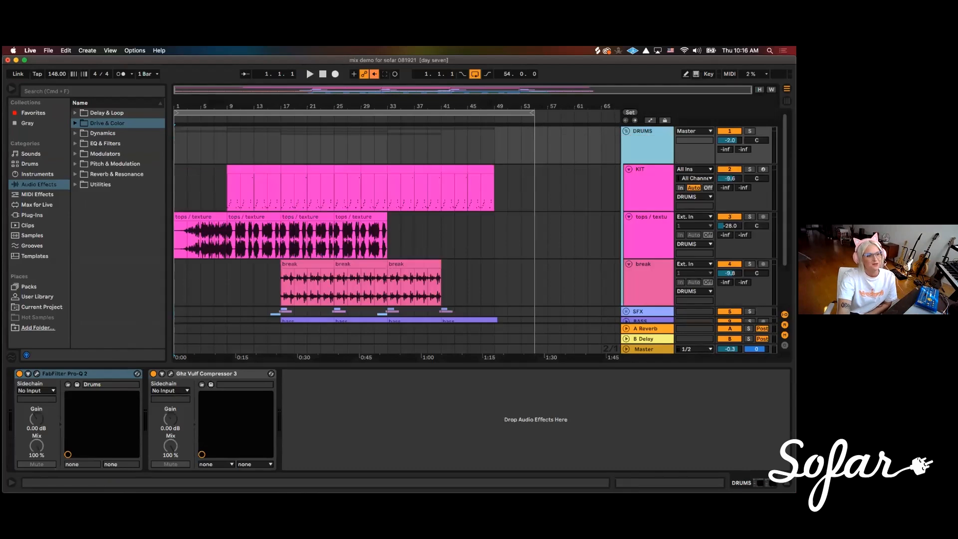
Unfold the SFX group and expand its glitch tracks in the arrangement
scroll(399, 224, "down", 2)
left_click(627, 253)
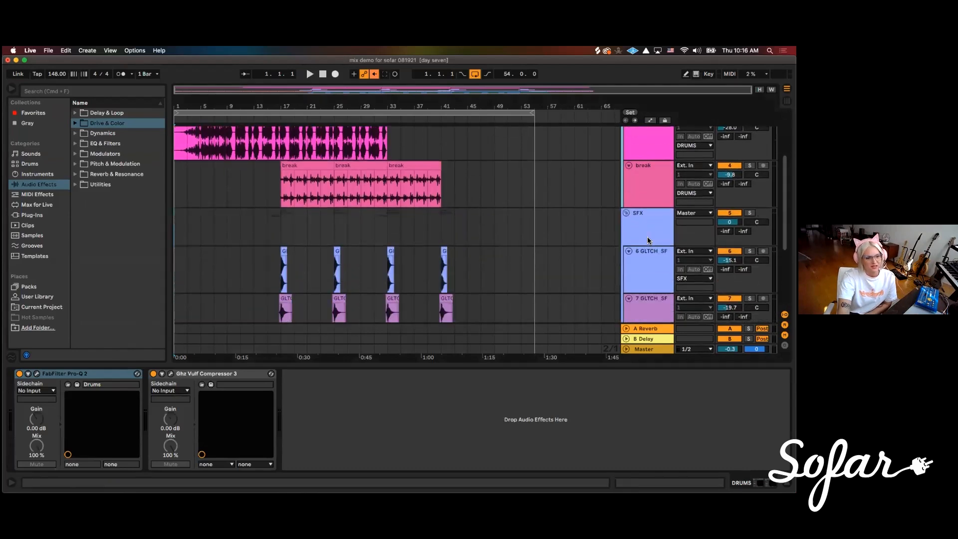
scroll(630, 231, "down", 4)
left_click(624, 265)
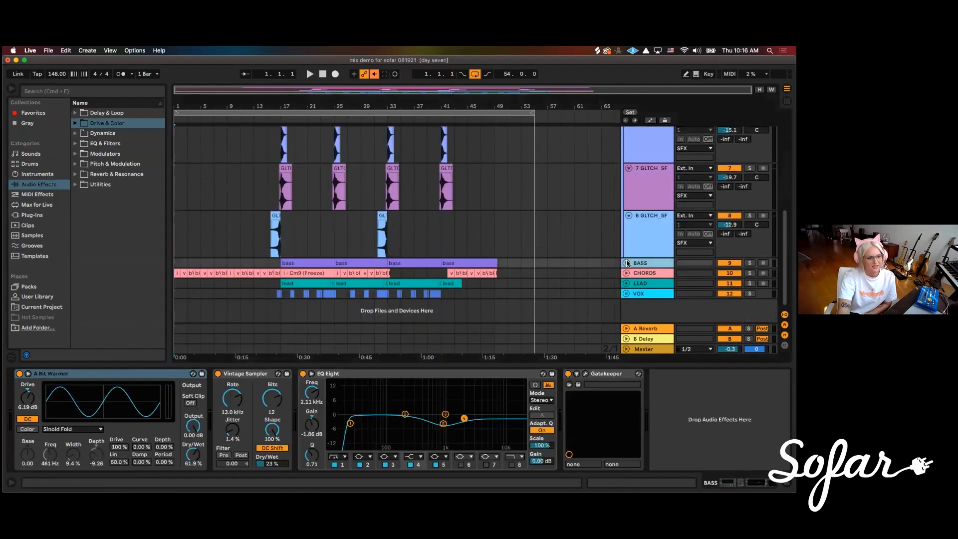
Unfold the BASS, CHORDS and LEAD tracks to full height
left_click(626, 263)
scroll(633, 257, "down", 2)
left_click(635, 275)
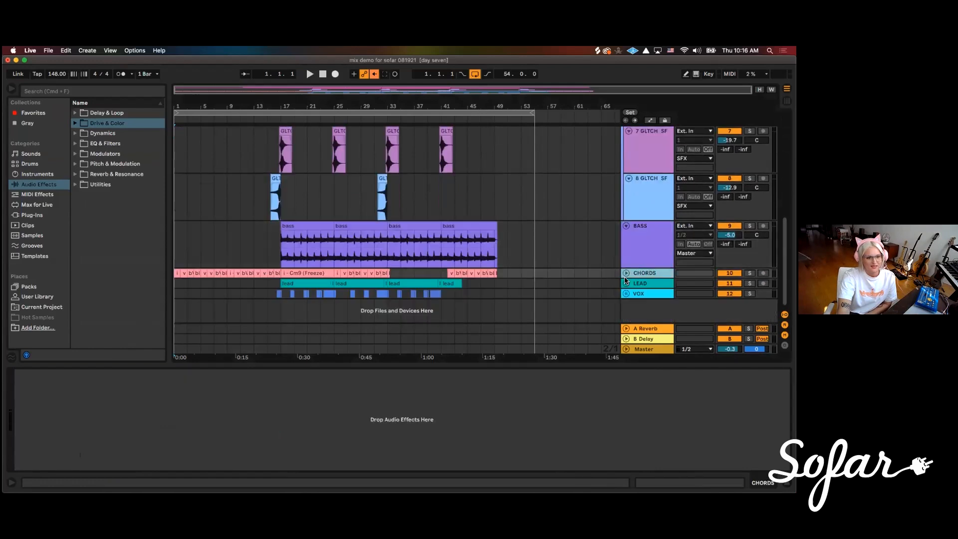
left_click(626, 273)
scroll(624, 291, "down", 2)
left_click(626, 283)
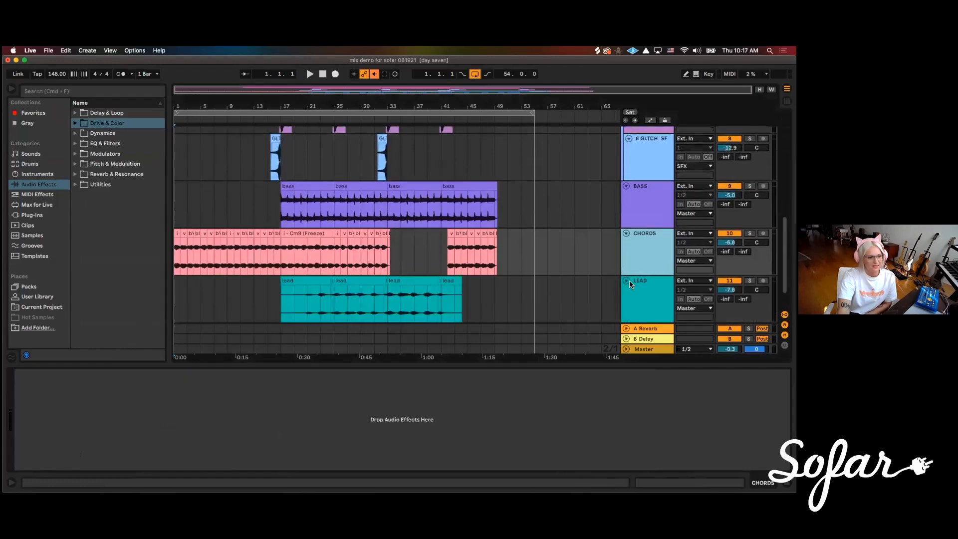
Unfold the VOX group and expand the lead vocal track inside it
scroll(629, 280, "down", 2)
left_click(627, 294)
scroll(634, 259, "down", 4)
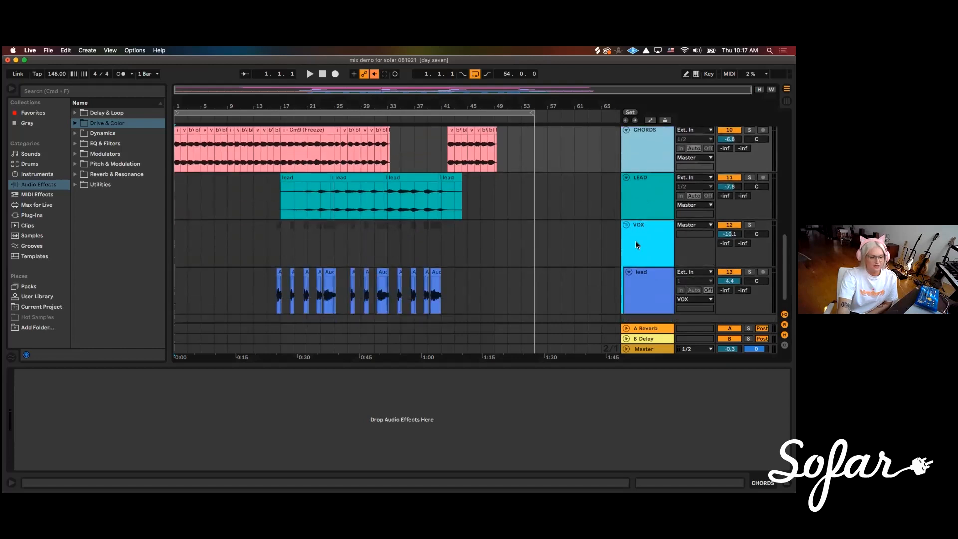
scroll(598, 255, "down", 1)
scroll(569, 274, "up", 15)
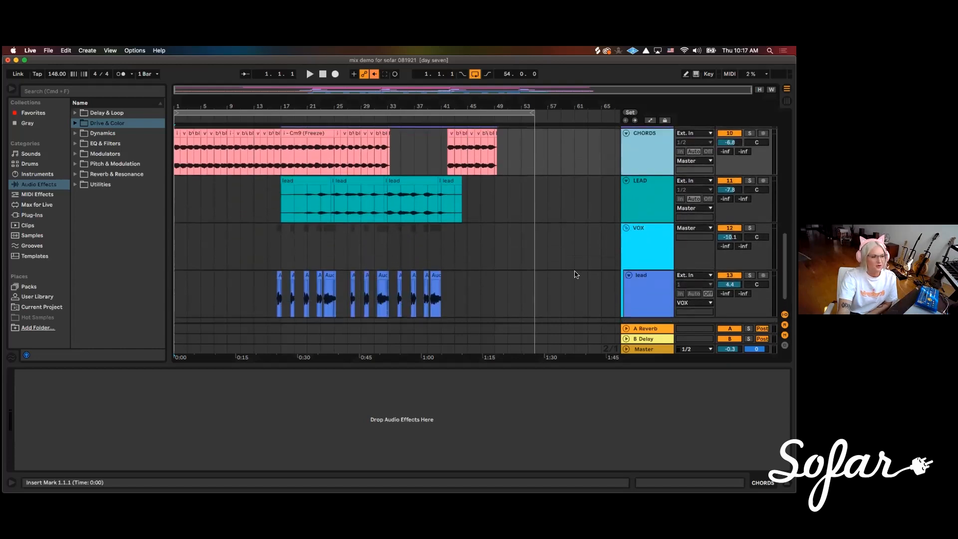
Look over the whole arrangement, from the vocal and LEAD tracks up to the DRUMS group
scroll(563, 275, "down", 15)
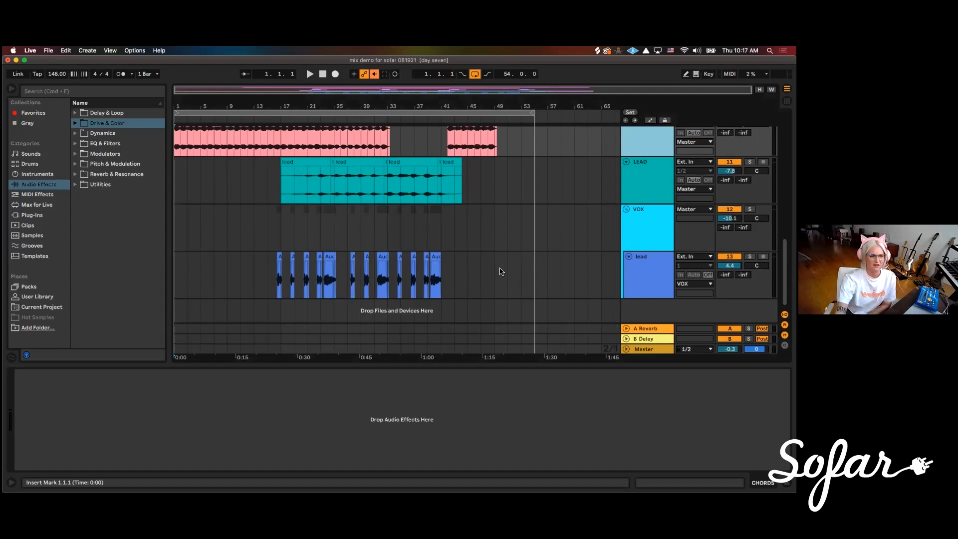
scroll(613, 261, "up", 2)
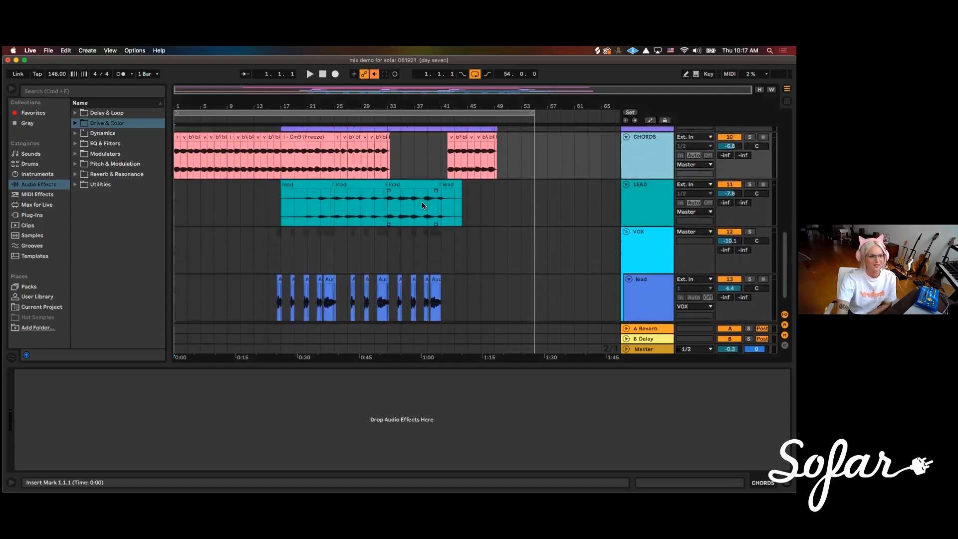
scroll(469, 219, "up", 8)
scroll(515, 235, "down", 4)
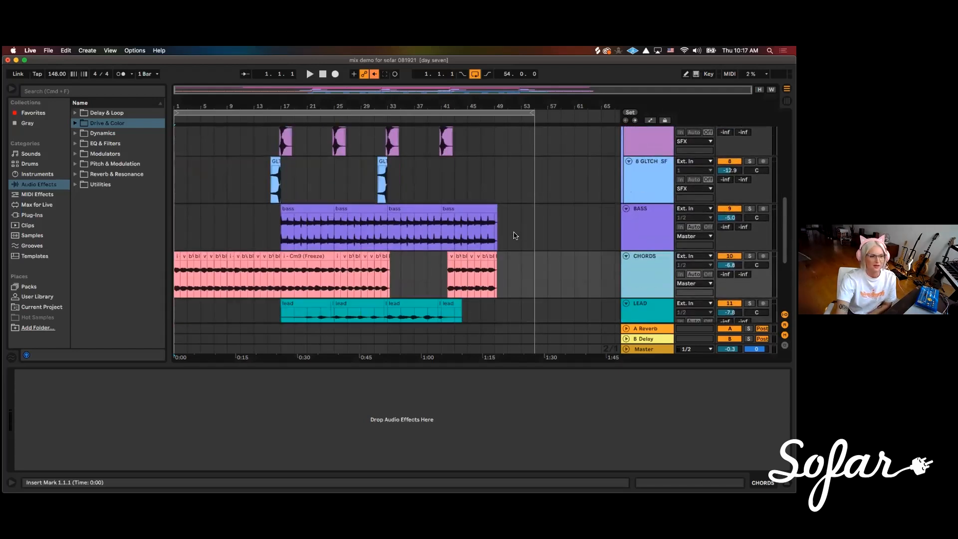
scroll(515, 236, "down", 6)
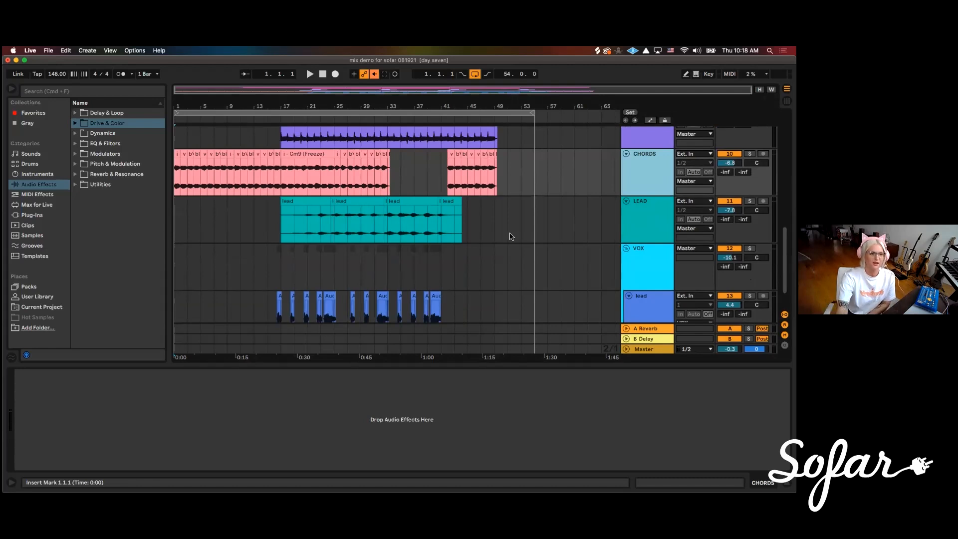
scroll(512, 236, "up", 10)
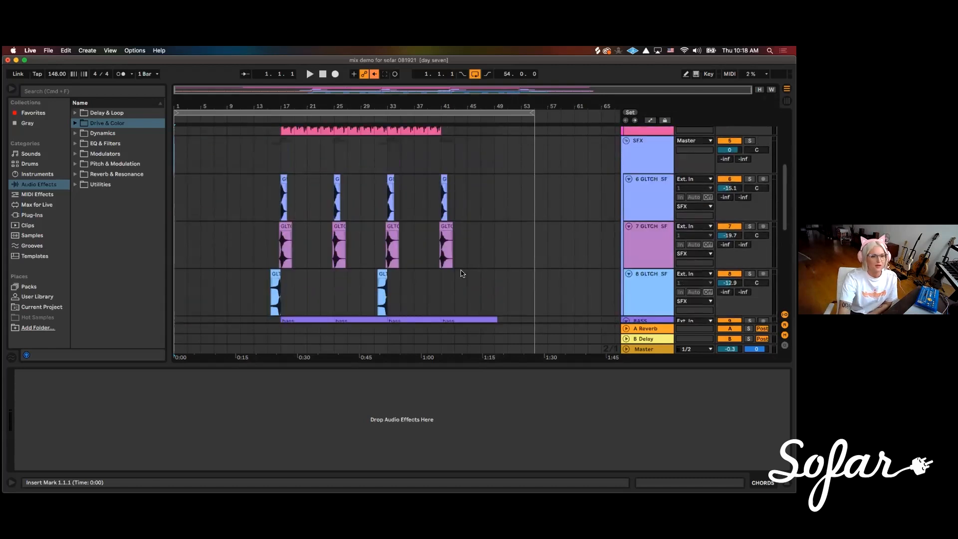
scroll(552, 280, "down", 5)
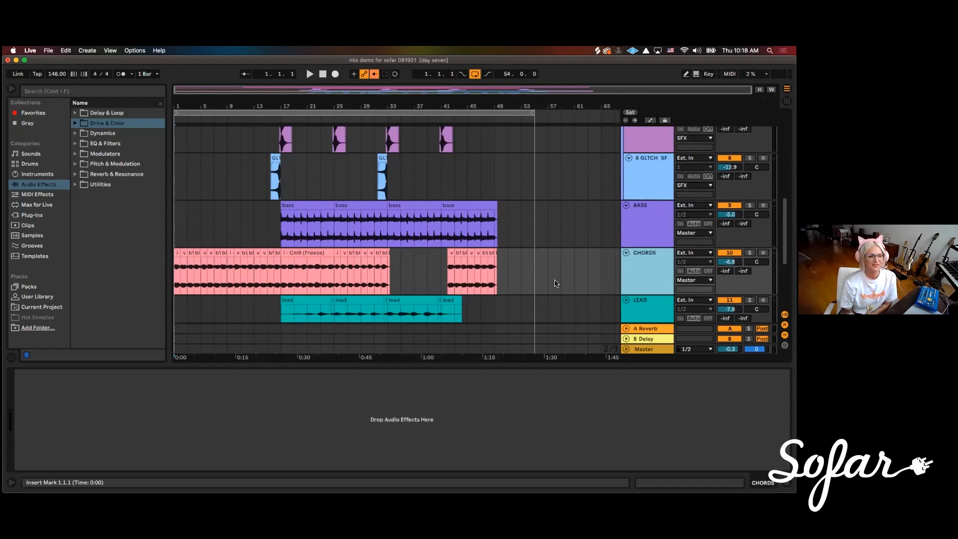
scroll(554, 281, "up", 10)
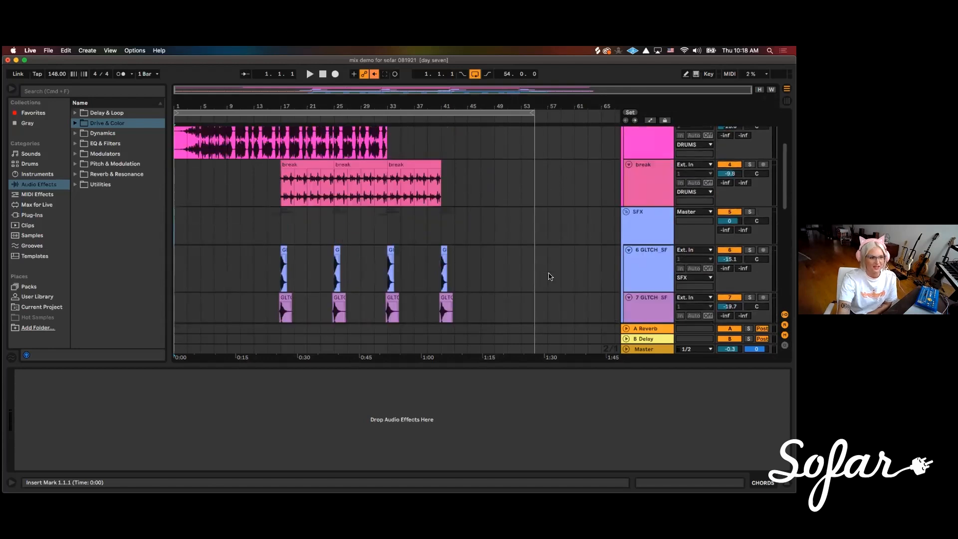
scroll(554, 273, "down", 4)
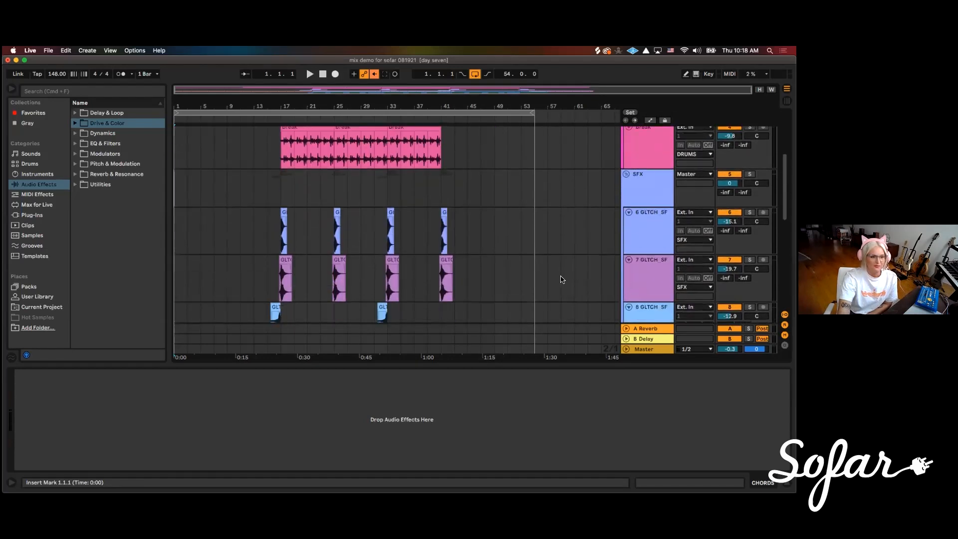
scroll(562, 278, "up", 4)
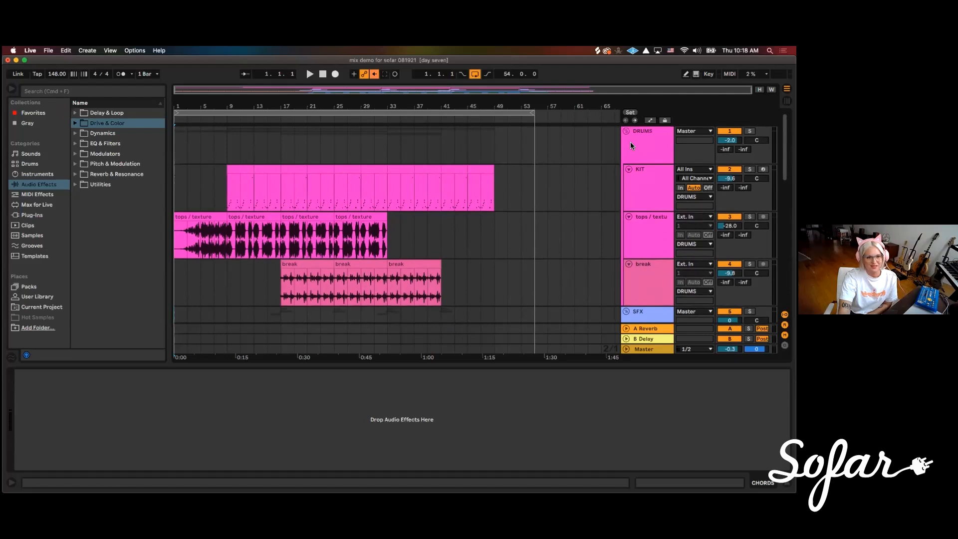
Select the DRUMS group and look through its KIT, tops / texture and break tracks
left_click(645, 152)
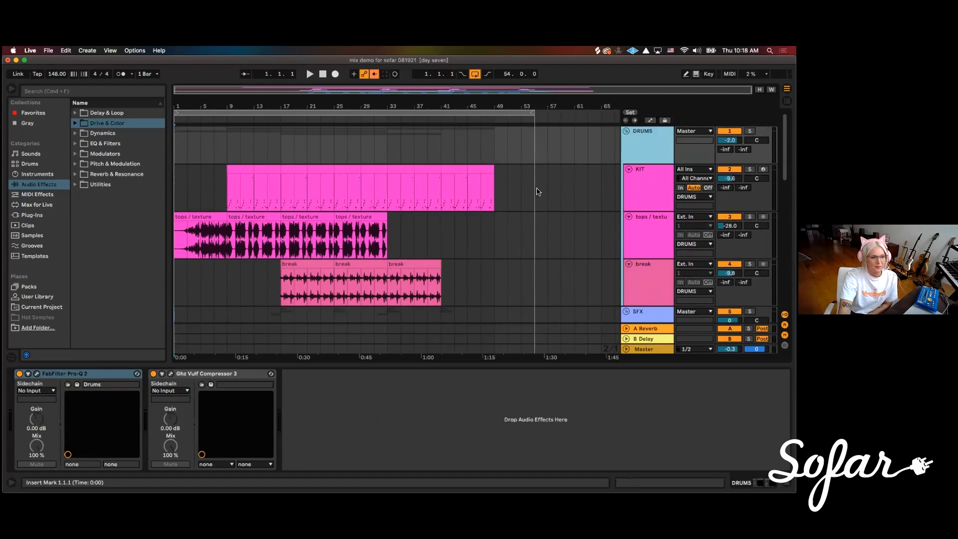
scroll(491, 216, "down", 1)
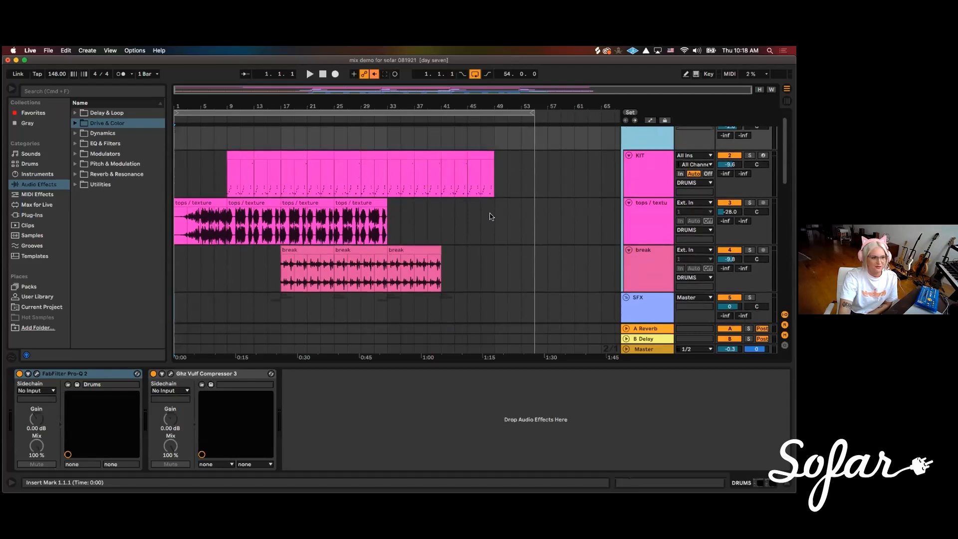
scroll(493, 209, "down", 3)
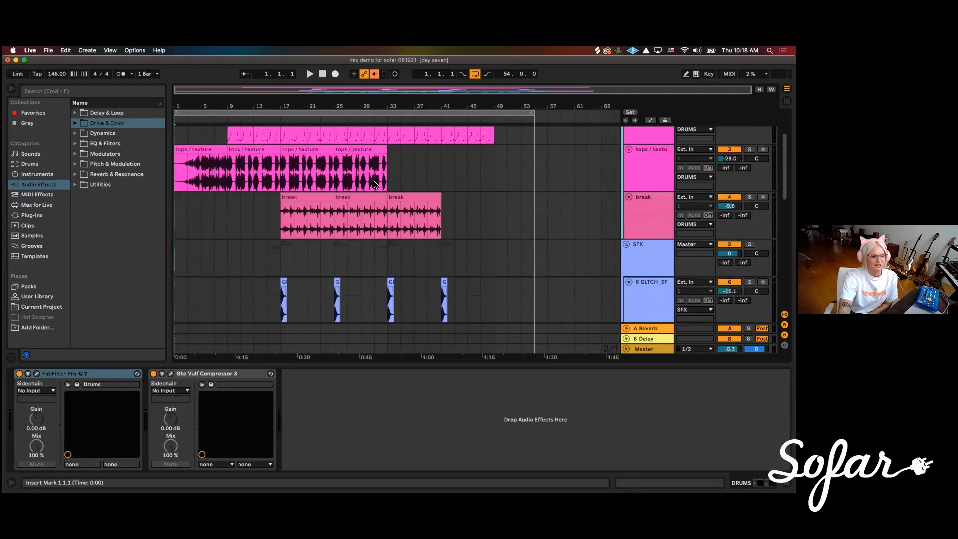
scroll(497, 229, "down", 1)
scroll(479, 248, "down", 1)
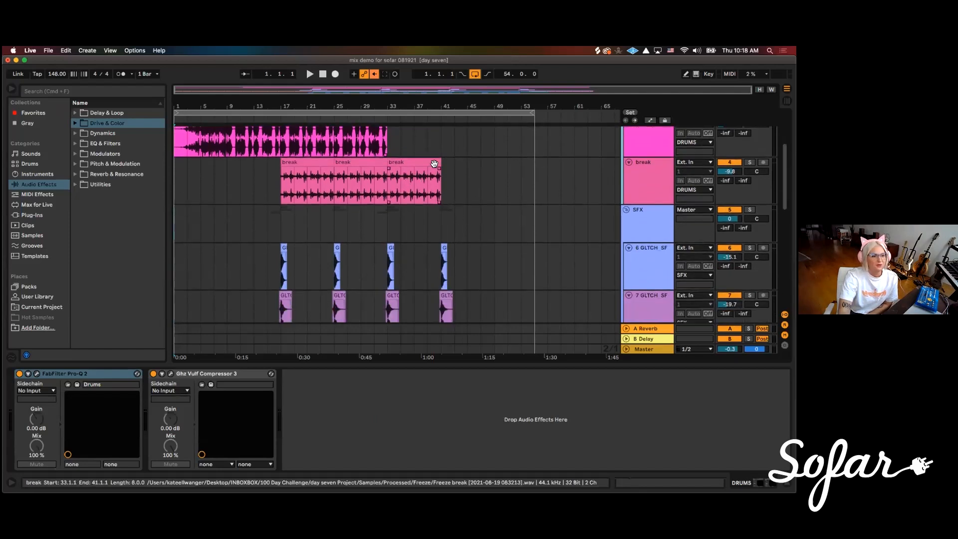
scroll(470, 181, "down", 6)
scroll(560, 175, "up", 3)
scroll(633, 172, "up", 1)
scroll(629, 180, "down", 4)
scroll(624, 189, "up", 5)
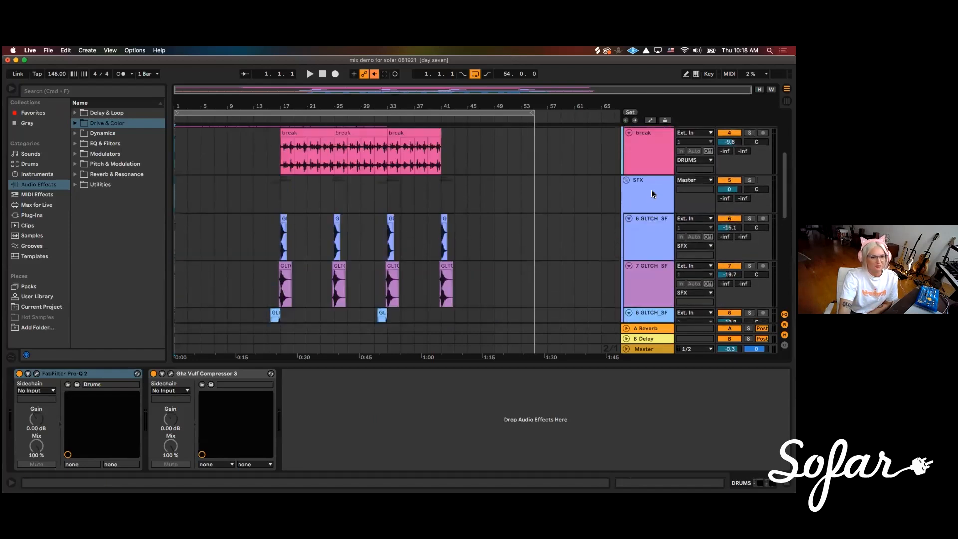
Select the SFX group and view it next to the drum tracks
left_click(652, 193)
scroll(506, 269, "up", 3)
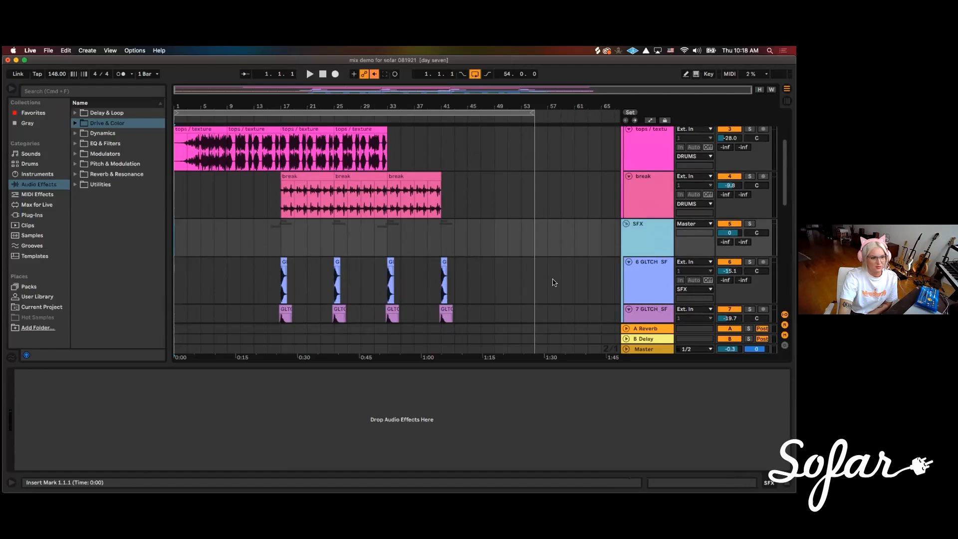
scroll(568, 222, "up", 5)
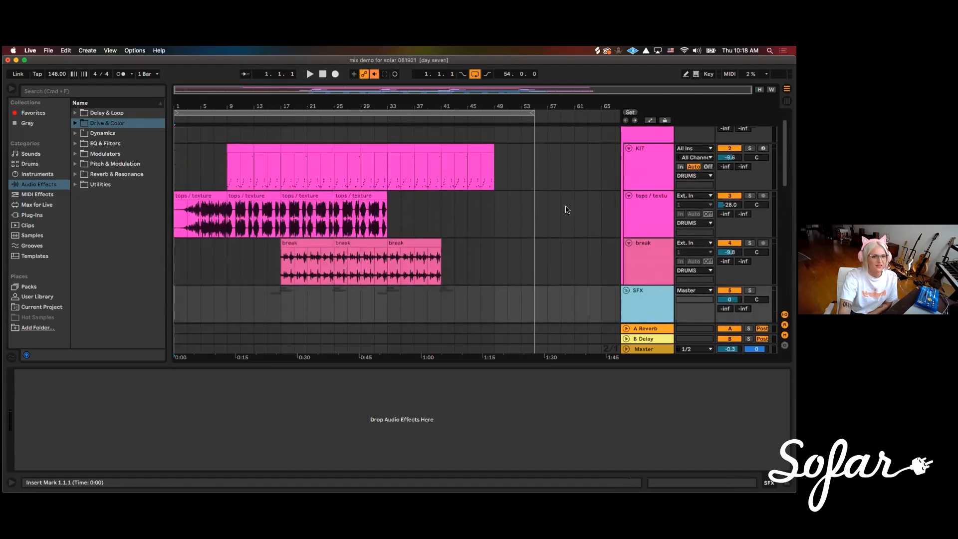
scroll(567, 212, "down", 10)
Go through the BASS, CHORDS and LEAD tracks and the VOX group, selecting each in turn
left_click(639, 210)
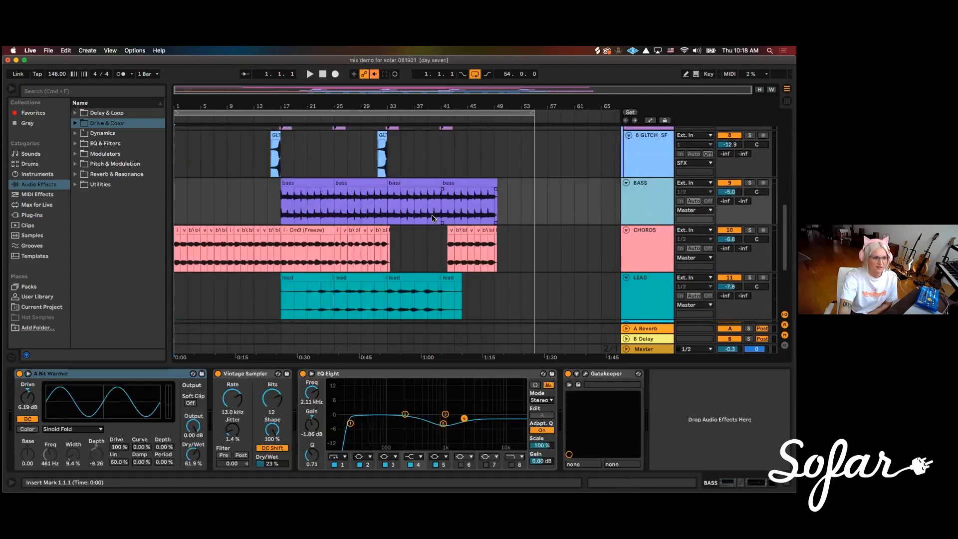
scroll(478, 214, "down", 3)
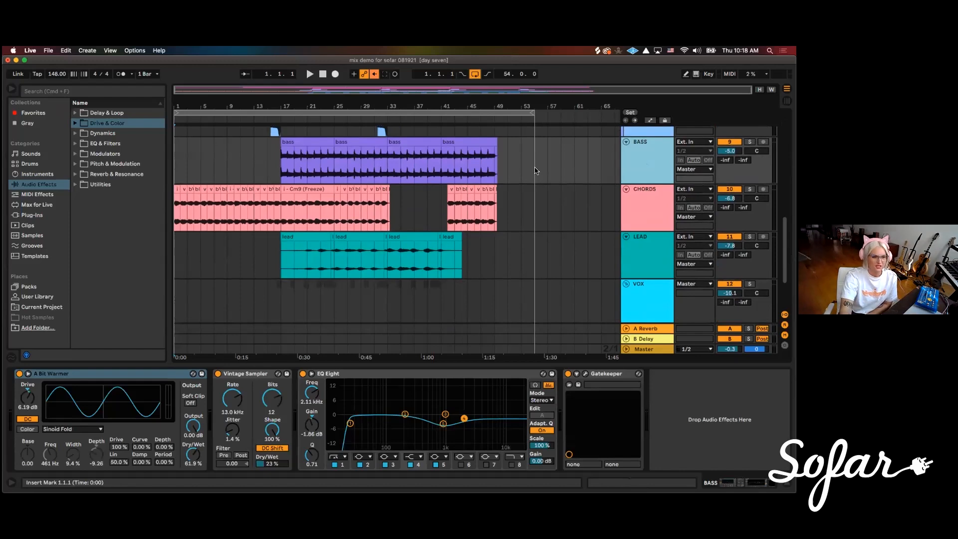
scroll(536, 171, "down", 1)
left_click(638, 187)
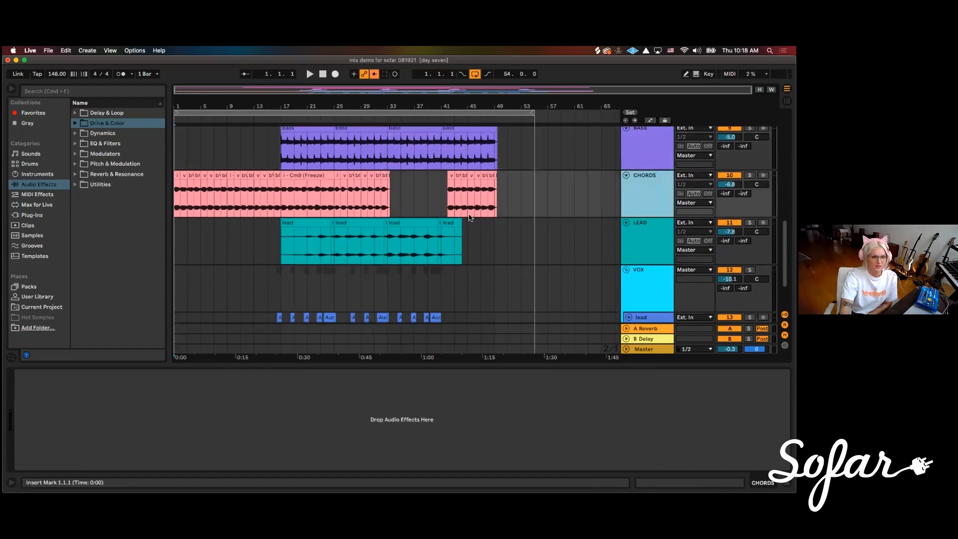
scroll(519, 206, "down", 1)
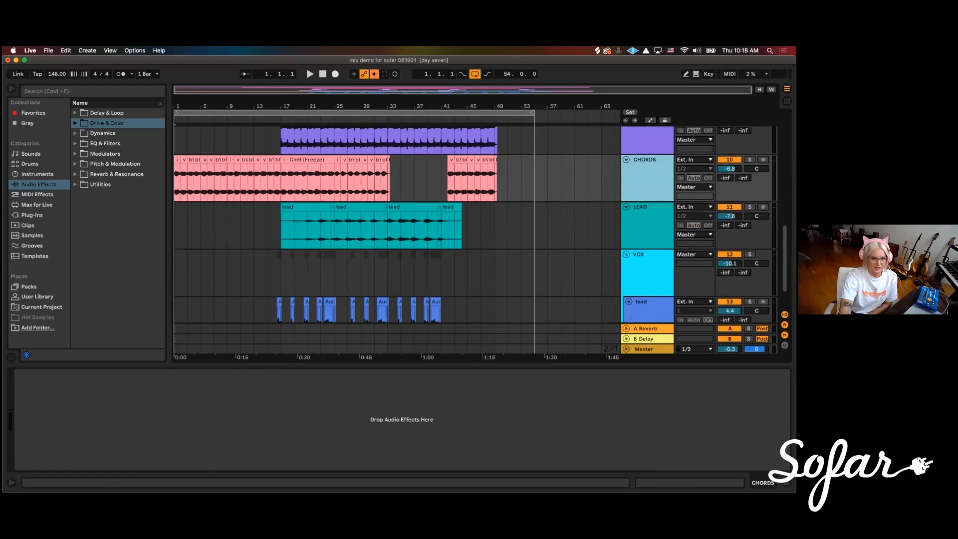
left_click(644, 230)
scroll(592, 228, "down", 3)
left_click(647, 233)
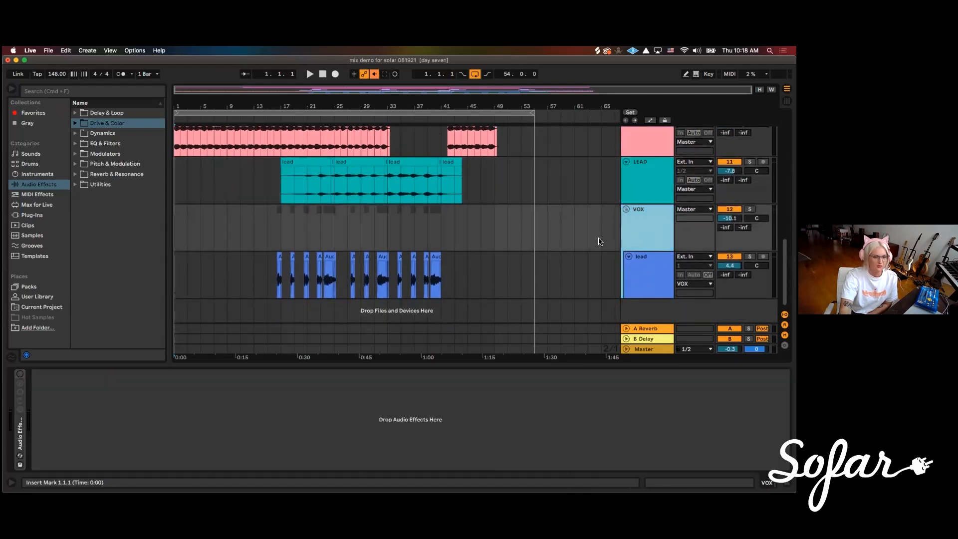
Group all tracks from LEAD up to DRUMS, leaving out VOX, and name the group instrumental
scroll(600, 242, "up", 1)
left_click(635, 217)
scroll(625, 233, "up", 12)
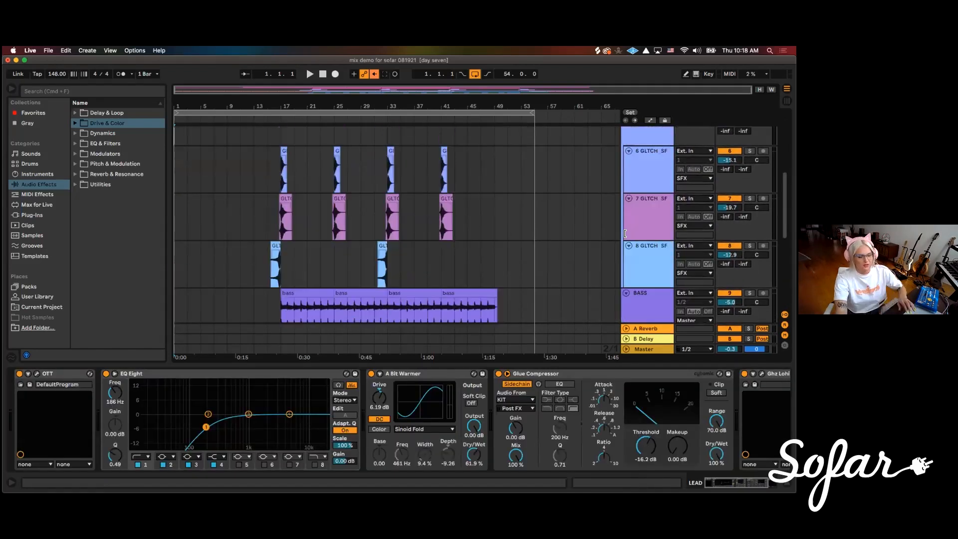
scroll(625, 230, "up", 12)
left_click(638, 147)
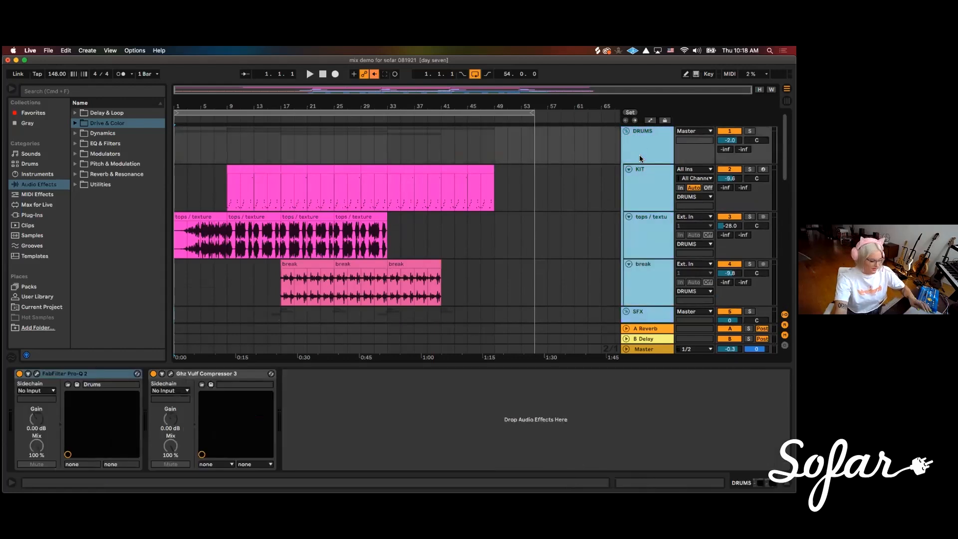
key("super+g")
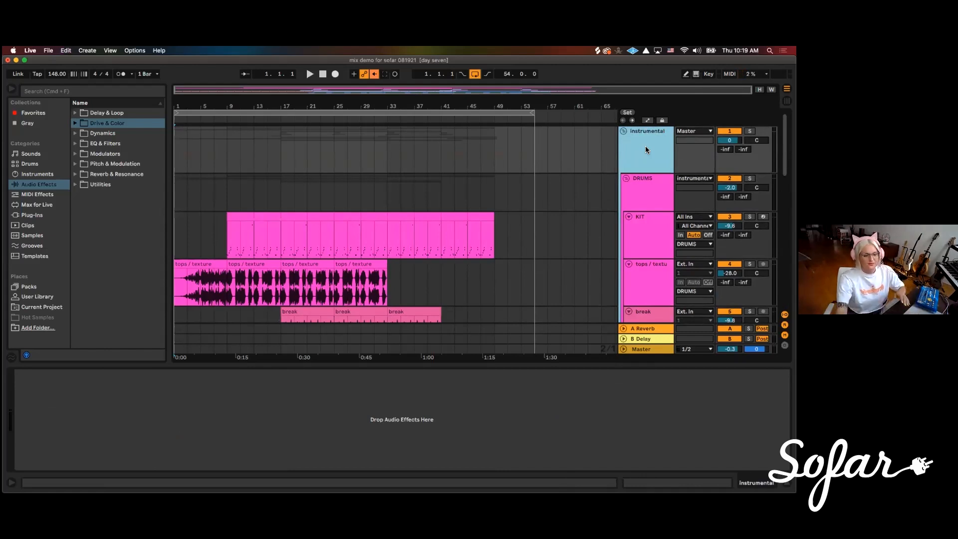
Fold the instrumental group and the VOX group
left_click(623, 131)
left_click(643, 169)
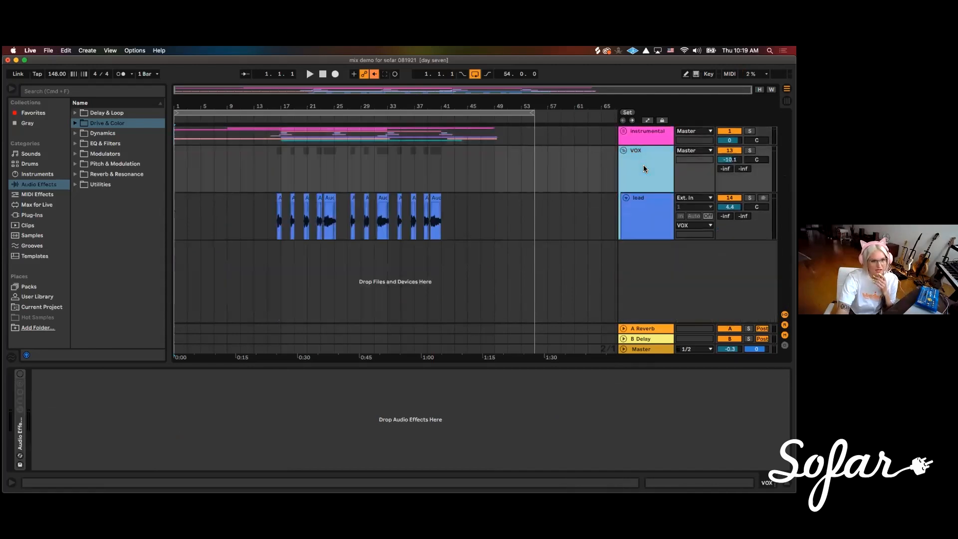
left_click(623, 150)
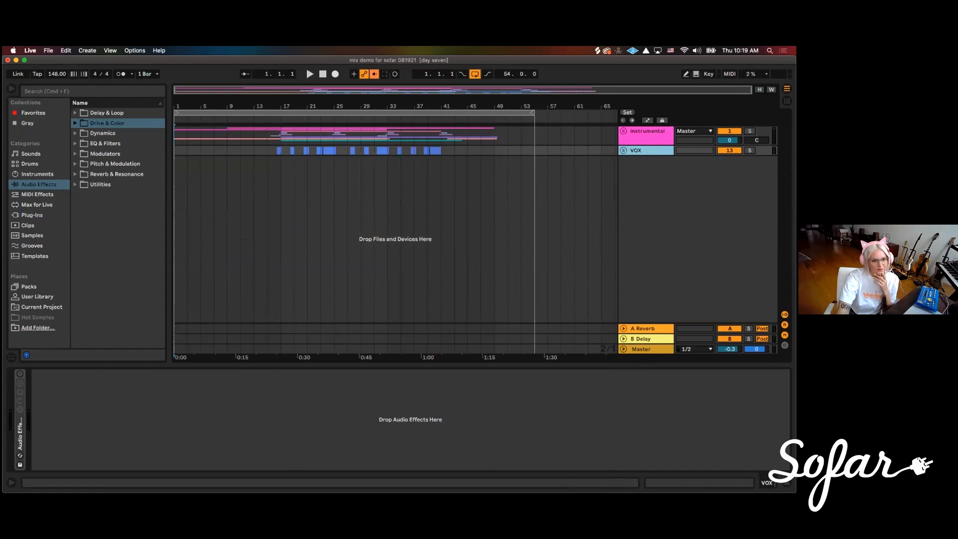
Unfold the instrumental group and the VOX group and look over their tracks
left_click(622, 131)
scroll(596, 172, "down", 3)
scroll(594, 171, "down", 10)
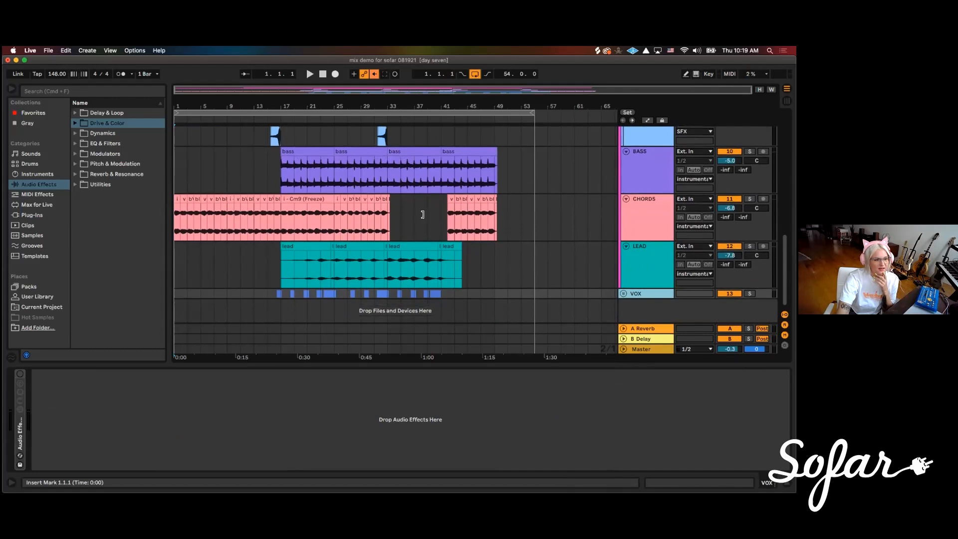
scroll(483, 209, "up", 6)
scroll(483, 209, "down", 5)
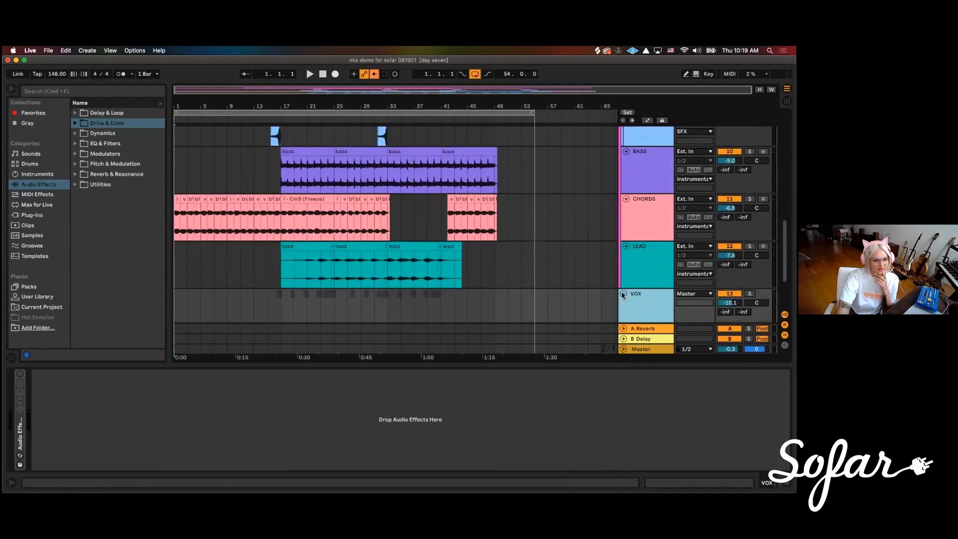
scroll(573, 264, "up", 10)
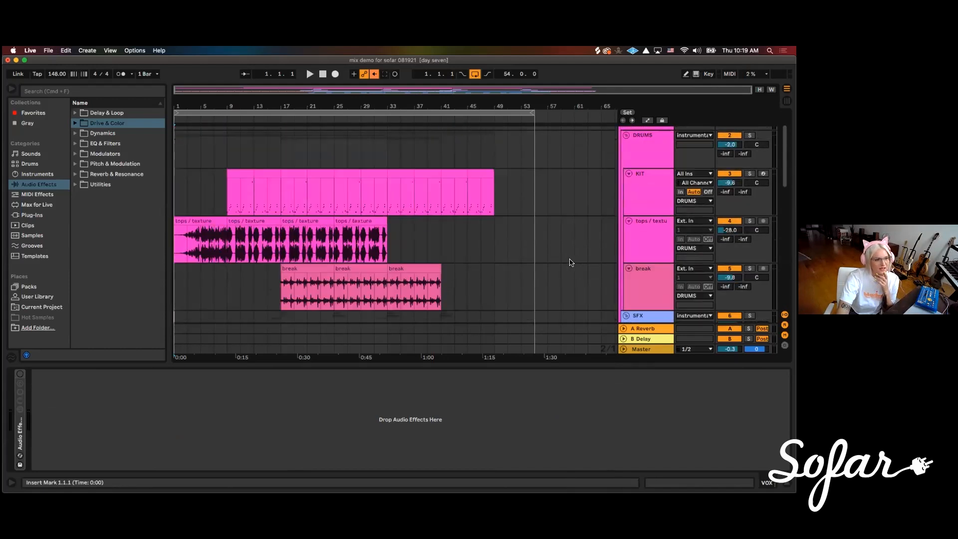
Look through the arrangement's tracks from the DRUMS group down through SFX, BASS, CHORDS and LEAD to VOX
scroll(574, 264, "down", 6)
scroll(487, 250, "up", 3)
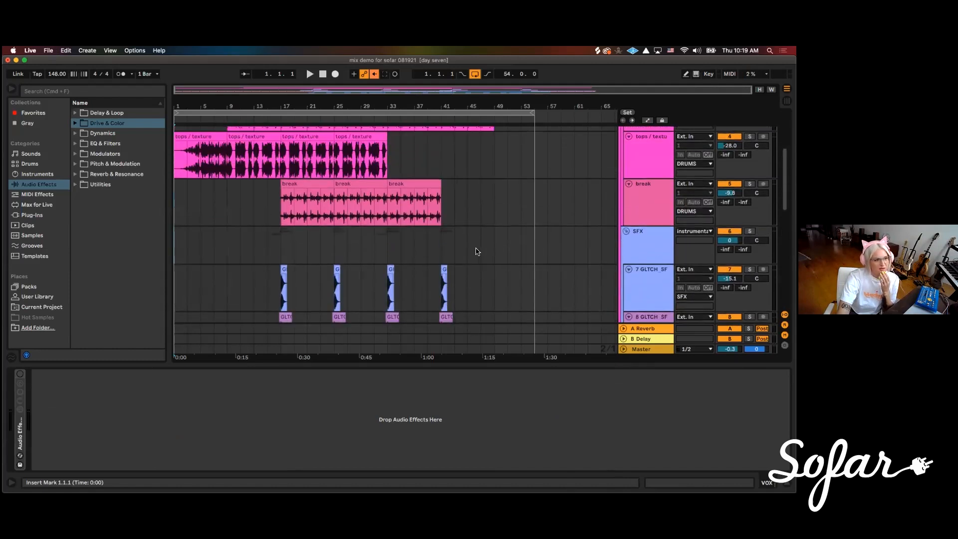
scroll(442, 264, "down", 1)
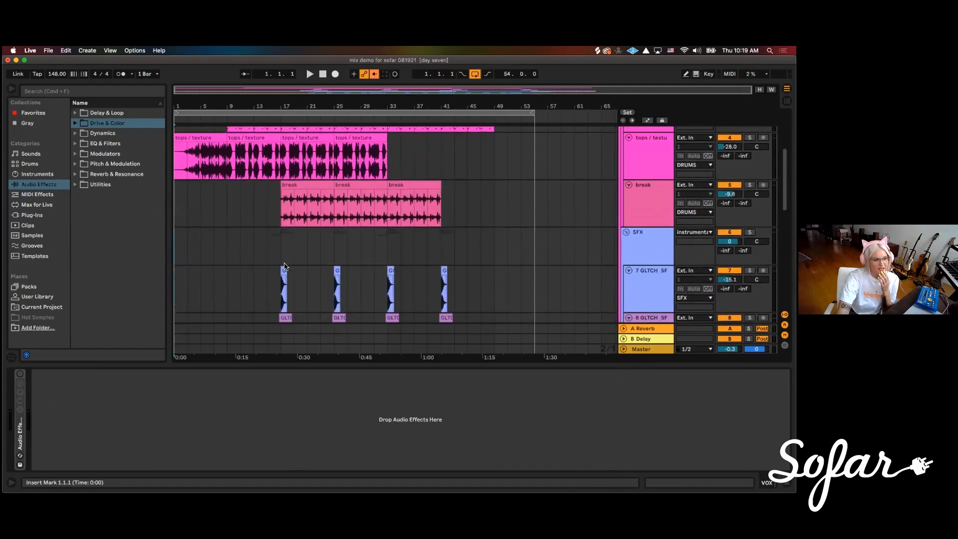
scroll(349, 257, "down", 4)
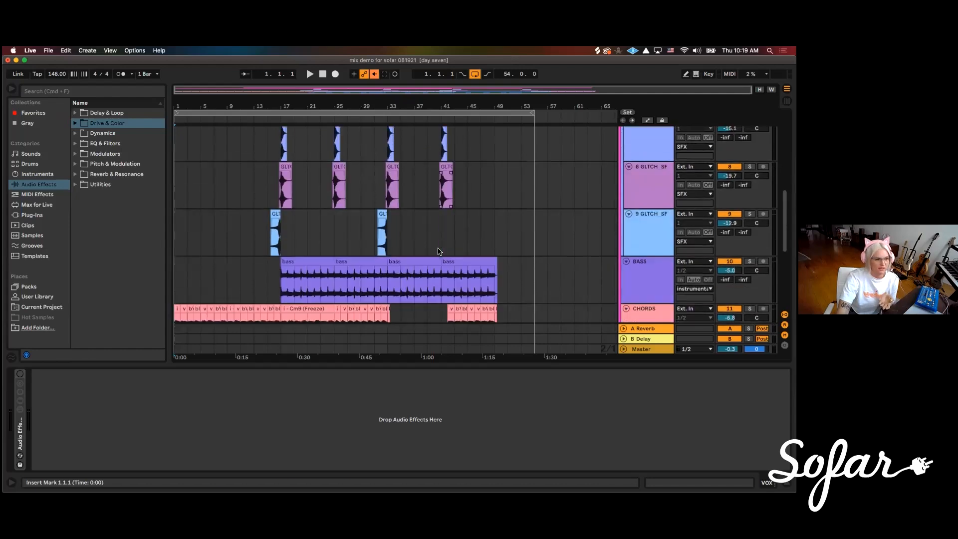
scroll(447, 255, "down", 1)
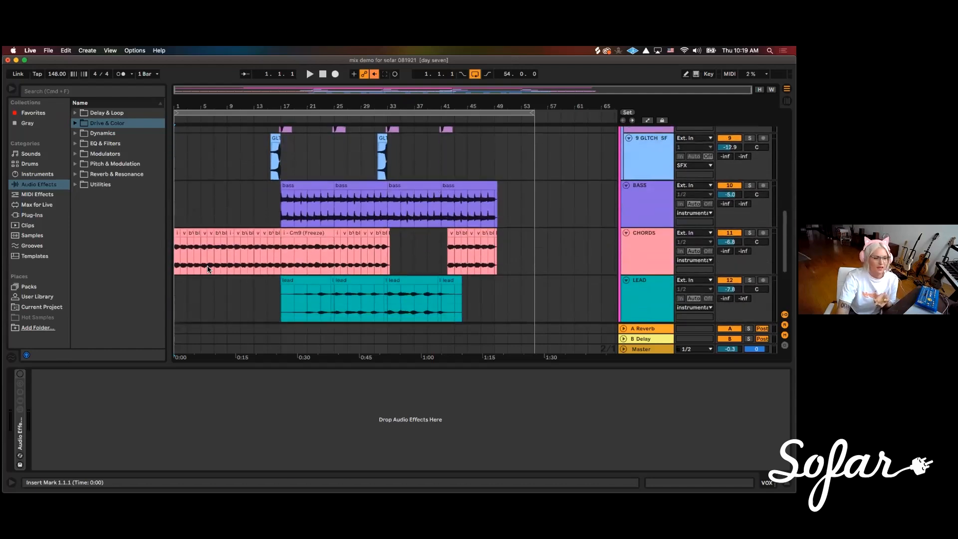
scroll(382, 276, "down", 1)
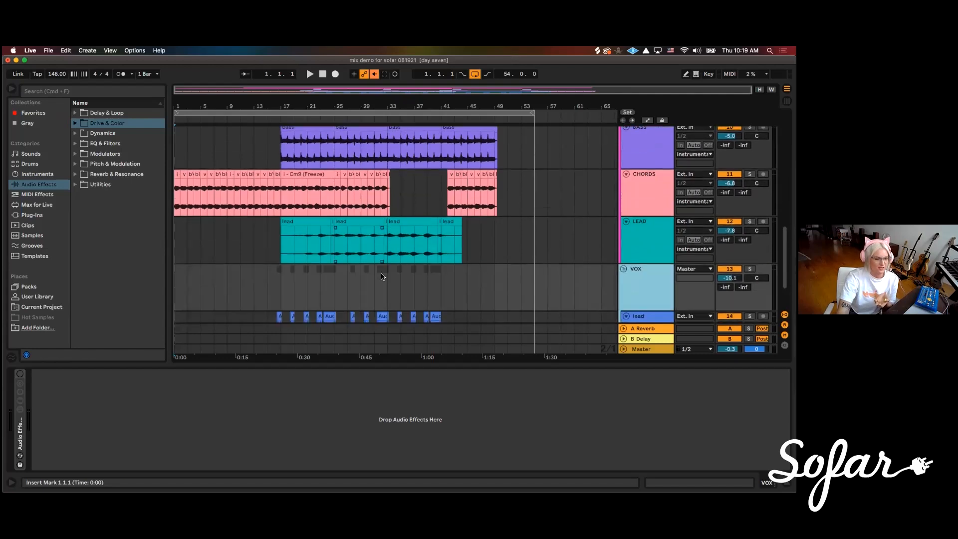
scroll(382, 276, "down", 1)
scroll(360, 242, "up", 2)
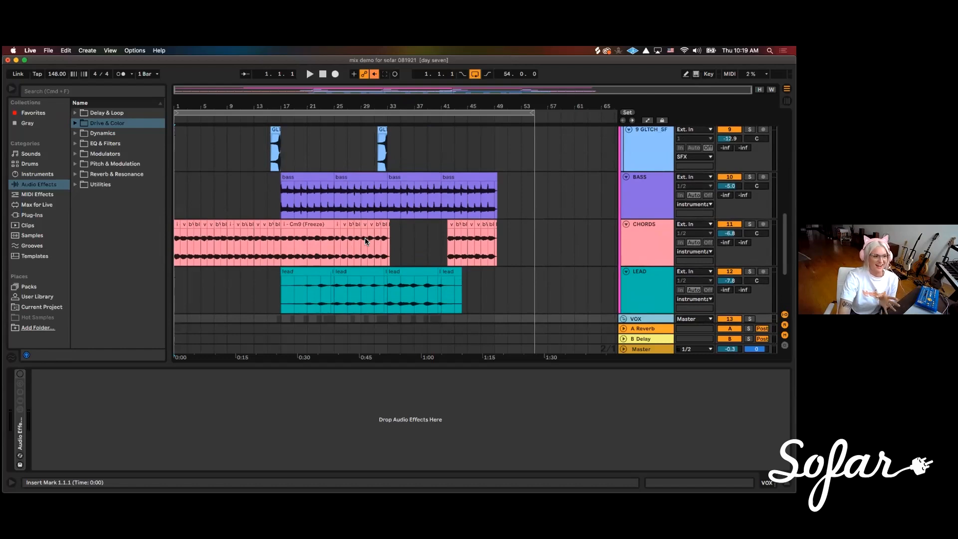
Set the insert marker at the song's start on the BASS track and start playback from bar 1
left_click(183, 189)
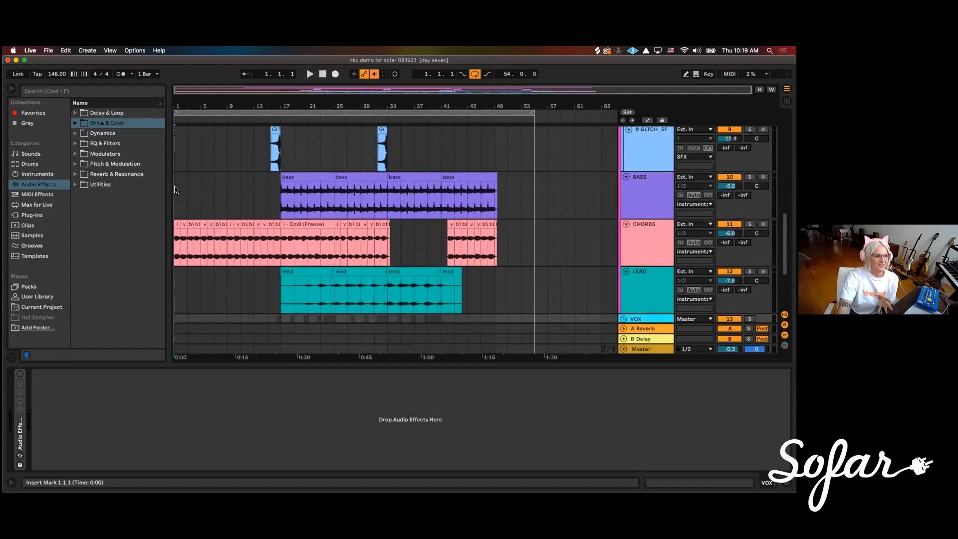
scroll(279, 215, "up", 1)
scroll(319, 237, "up", 1)
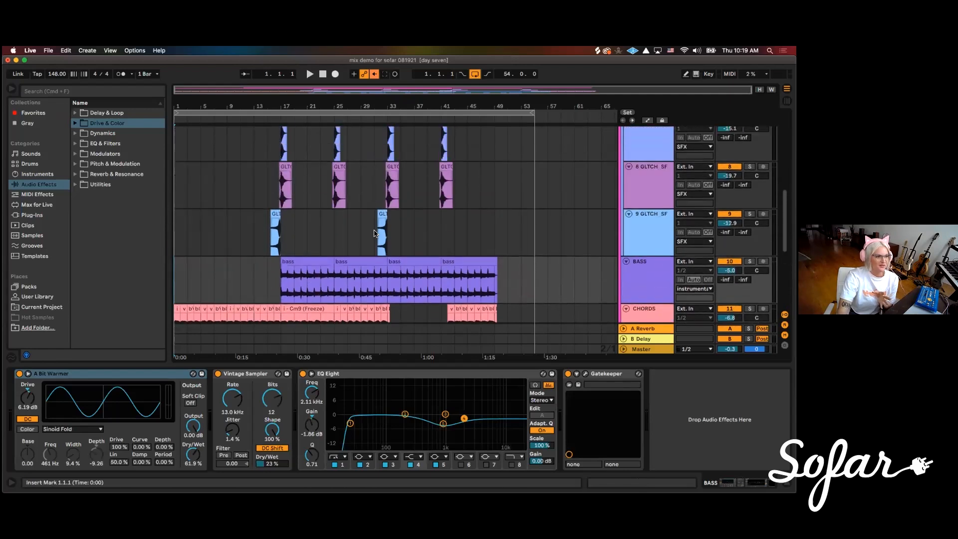
scroll(350, 245, "up", 1)
scroll(356, 245, "down", 2)
scroll(356, 245, "down", 3)
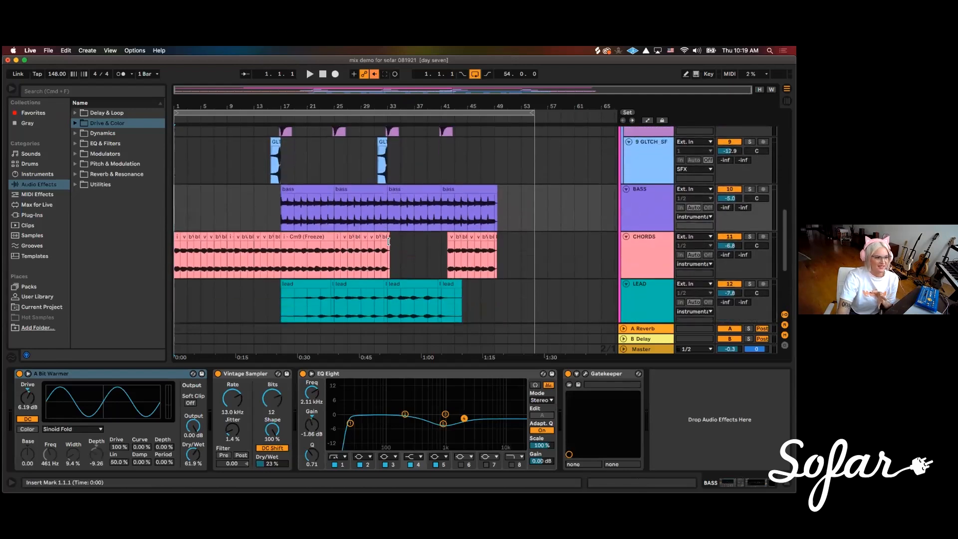
key("space")
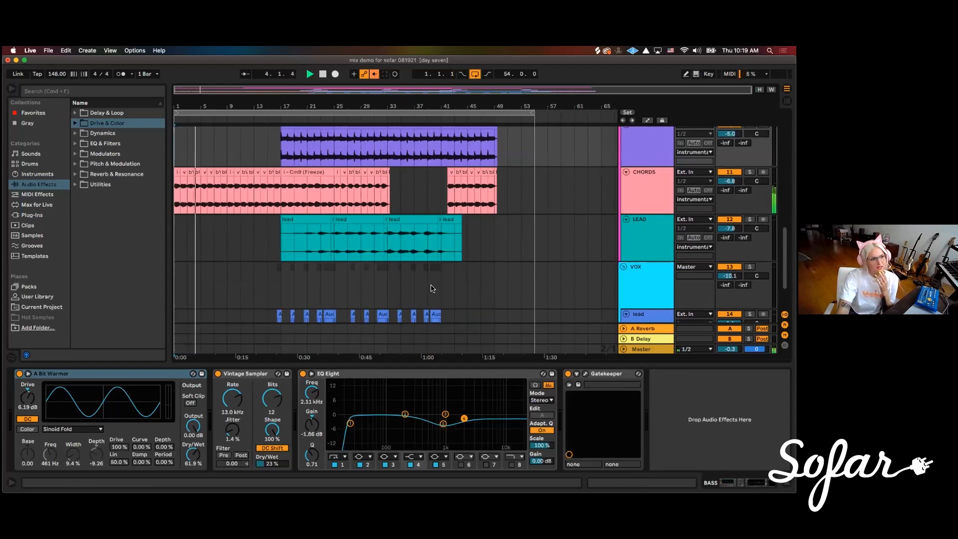
Listen to the song with the LEAD track selected and its devices shown, and stop playback at about bar 46
left_click(187, 237)
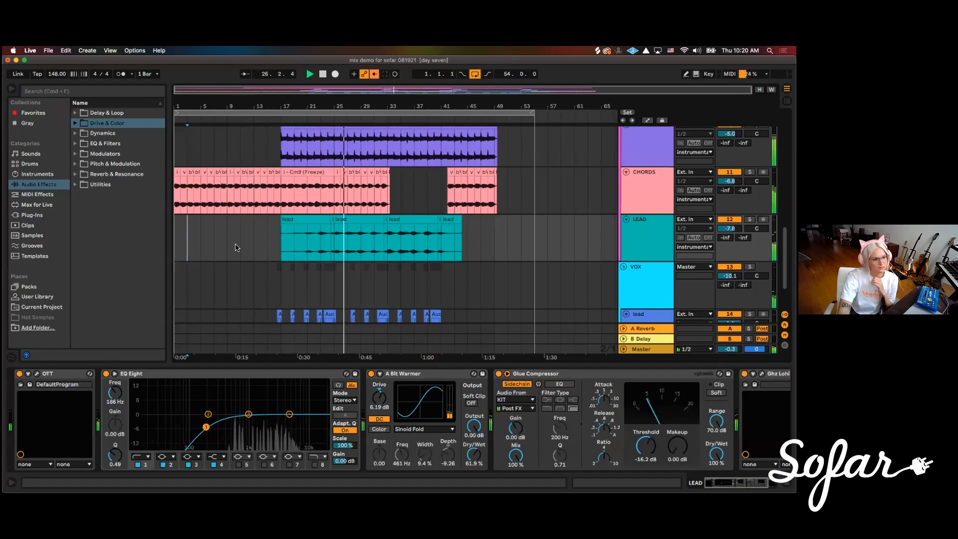
scroll(249, 243, "down", 2)
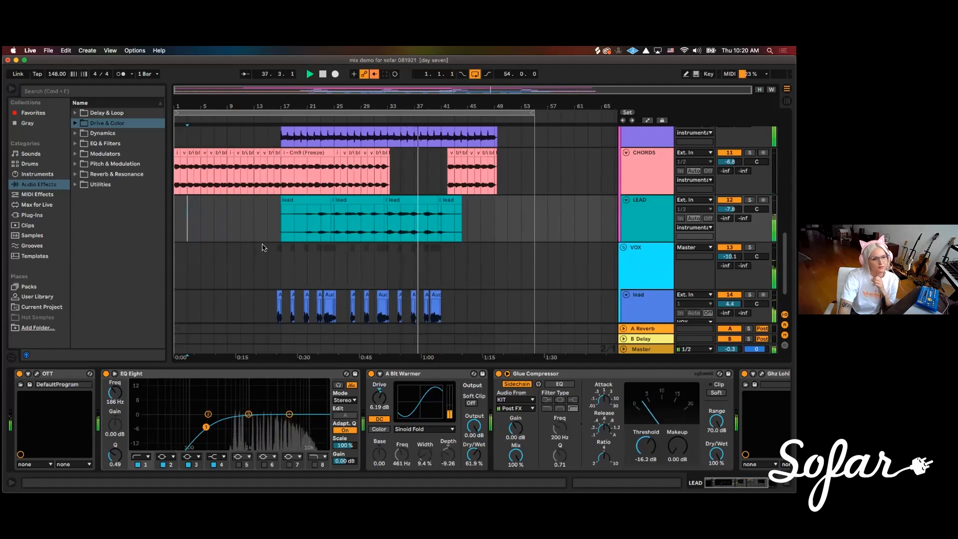
scroll(265, 250, "up", 1)
scroll(266, 251, "up", 4)
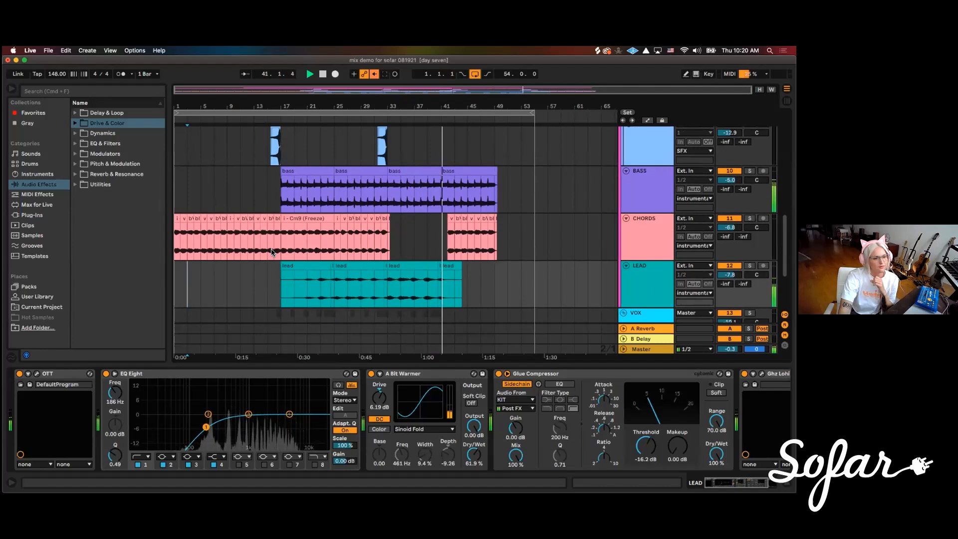
left_click(507, 289)
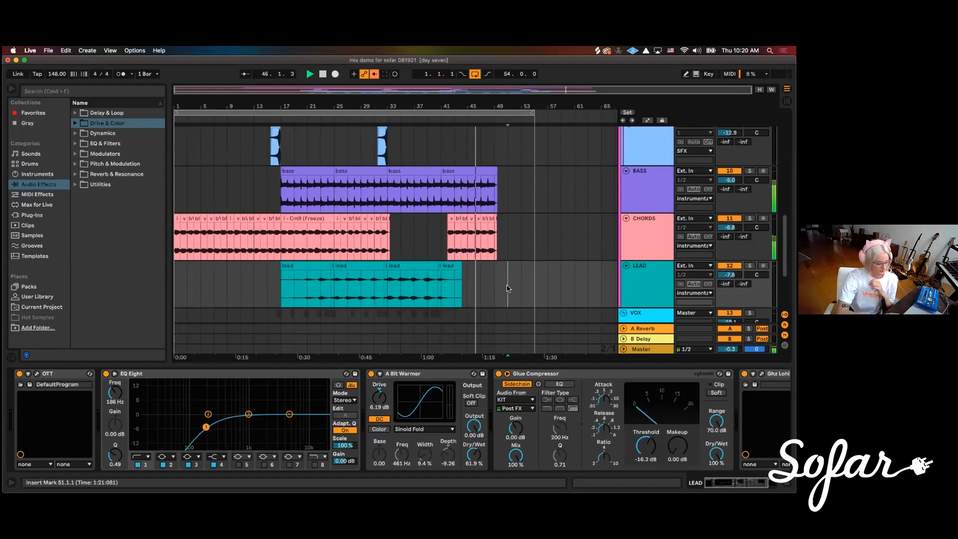
scroll(525, 235, "up", 5)
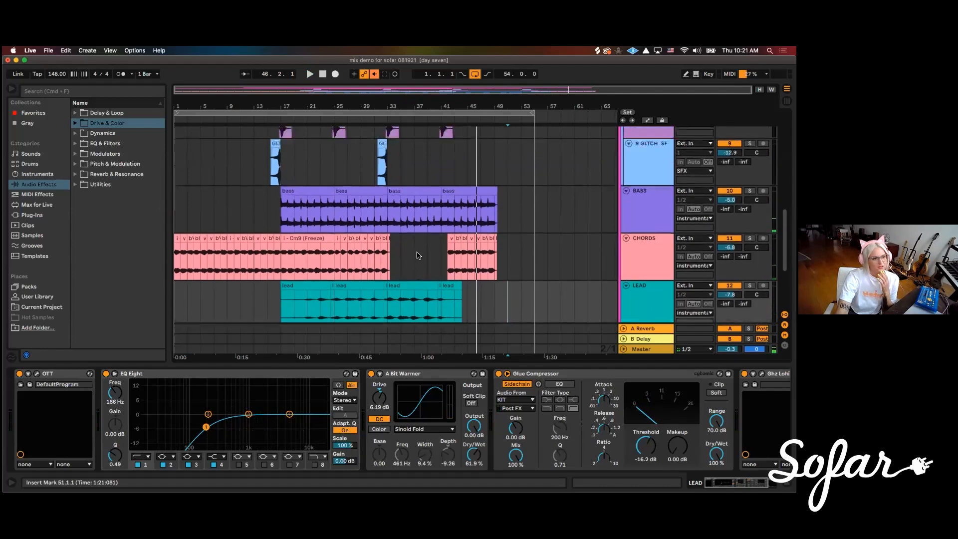
Place the insert marker at bar 37 in the gap between clips on the CHORDS track
scroll(460, 249, "up", 3)
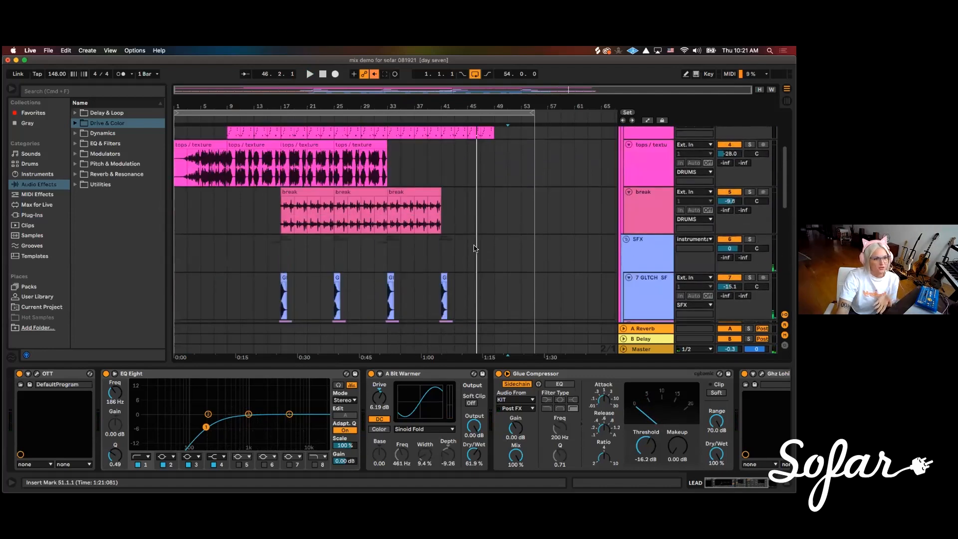
scroll(469, 253, "down", 8)
scroll(487, 254, "down", 2)
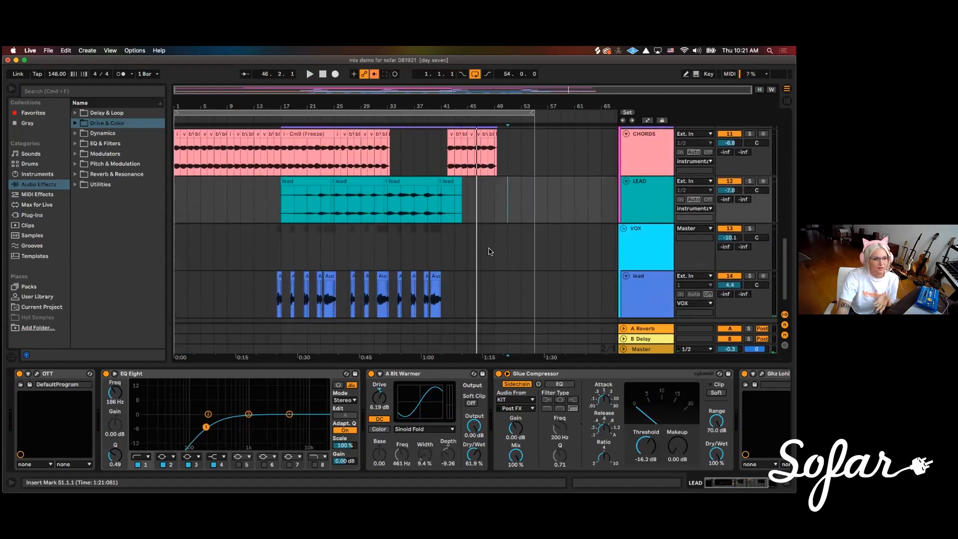
scroll(486, 253, "up", 3)
left_click(413, 208)
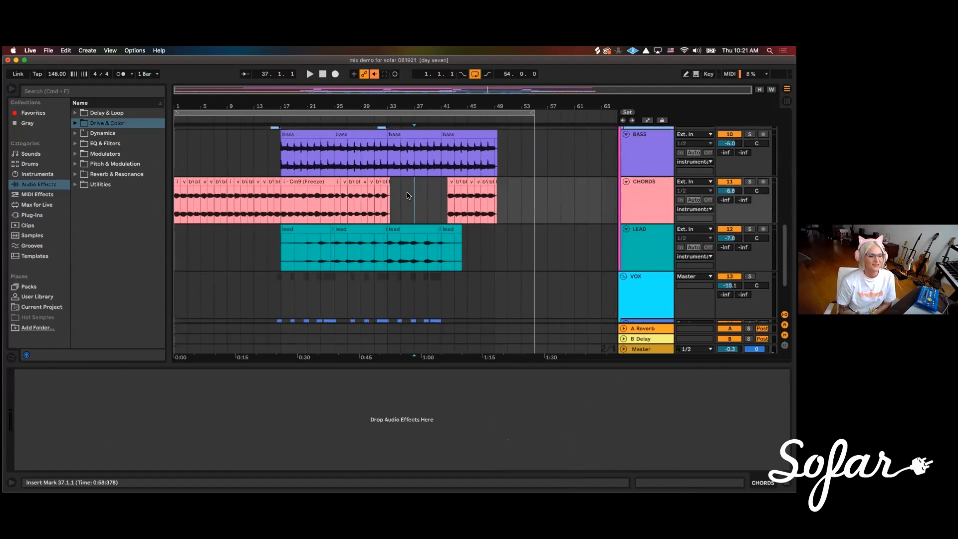
Review the arrangement track by track, comparing the vocal, LEAD, CHORDS and BASS clips with the SFX and DRUMS groups
scroll(401, 198, "down", 3)
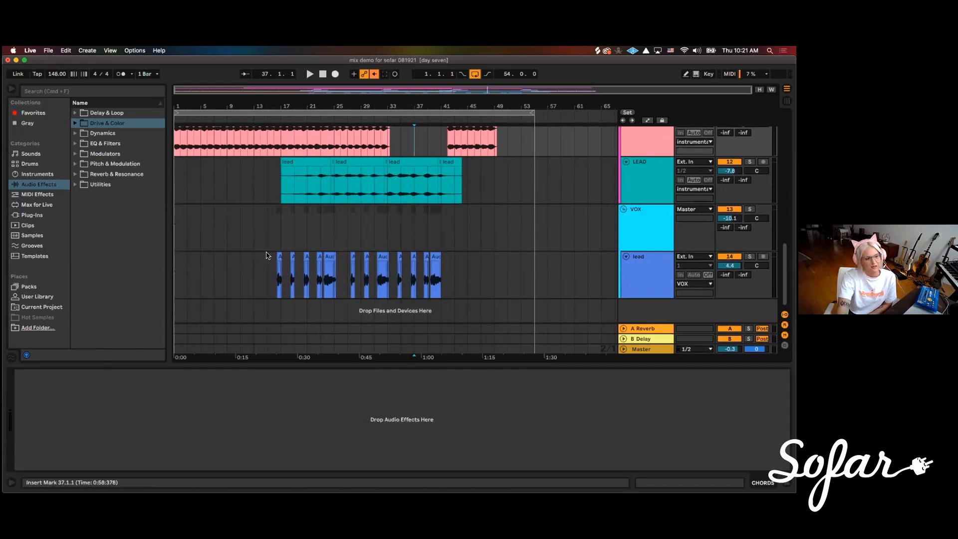
scroll(489, 283, "up", 1)
scroll(489, 286, "up", 10)
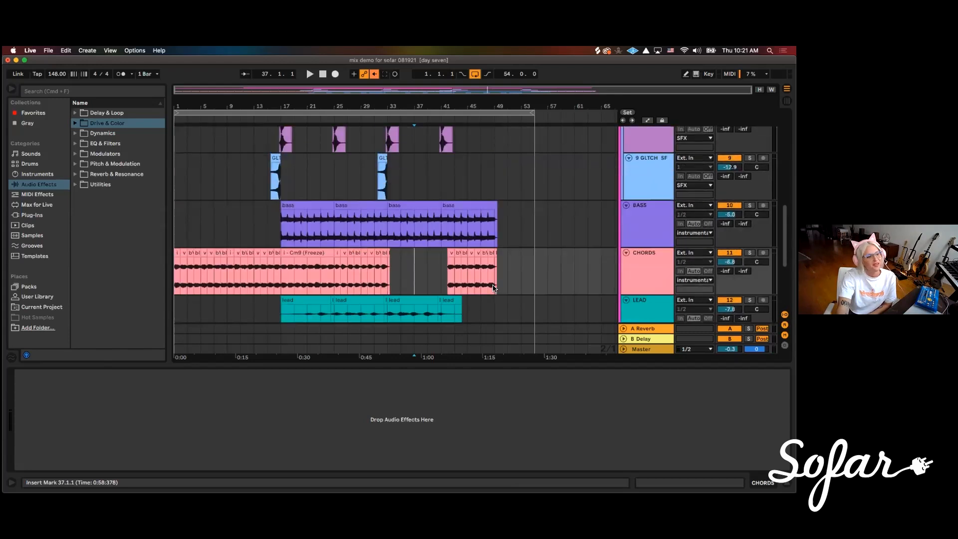
scroll(515, 293, "up", 6)
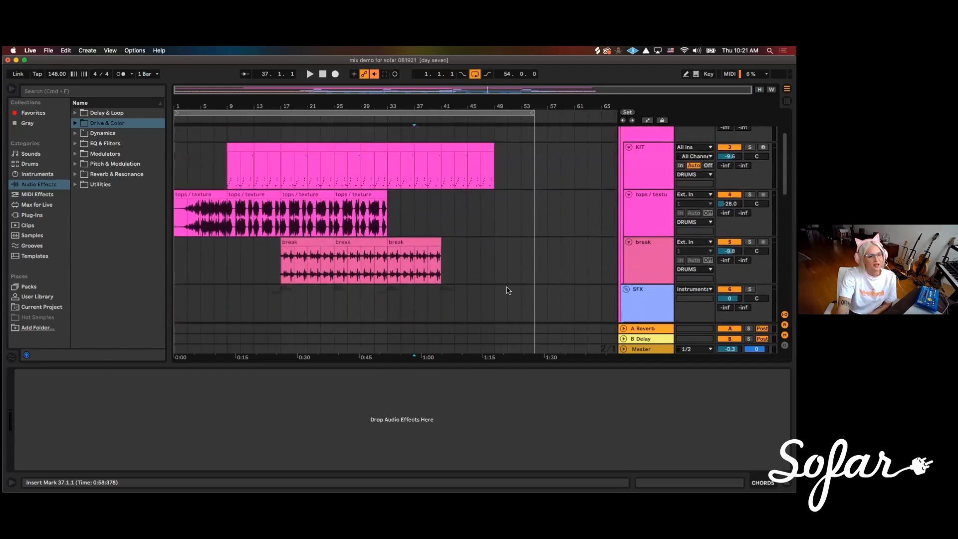
scroll(492, 285, "down", 6)
scroll(496, 283, "down", 2)
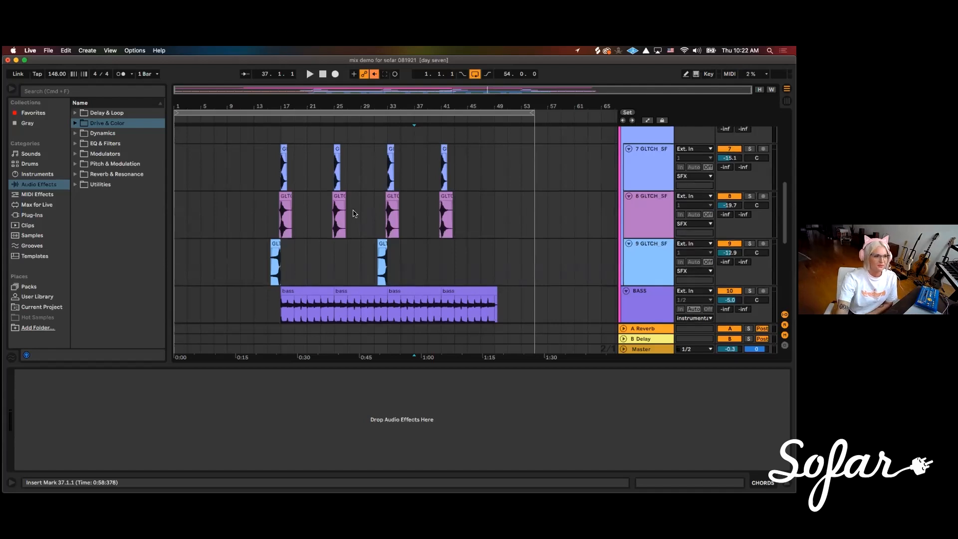
scroll(419, 149, "up", 10)
scroll(400, 206, "down", 12)
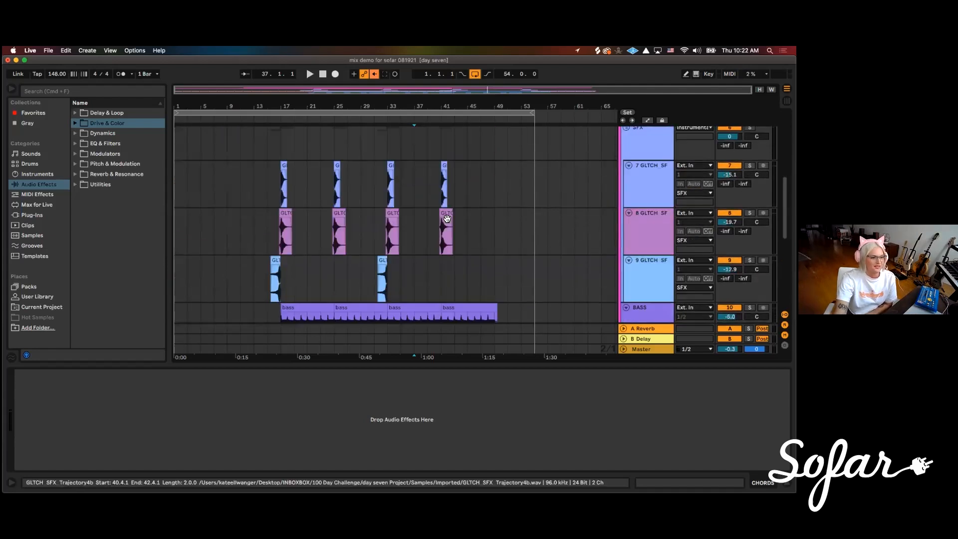
scroll(505, 230, "down", 1)
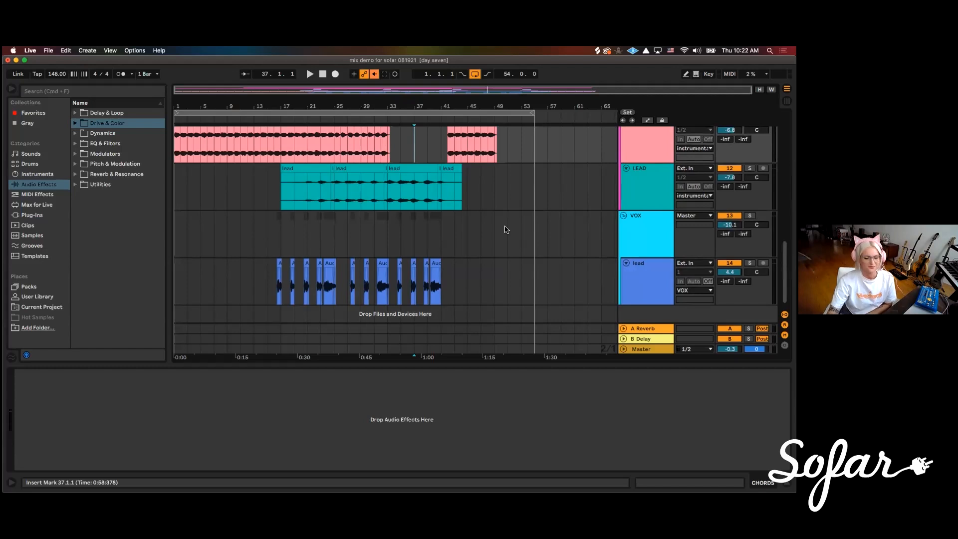
scroll(499, 230, "up", 8)
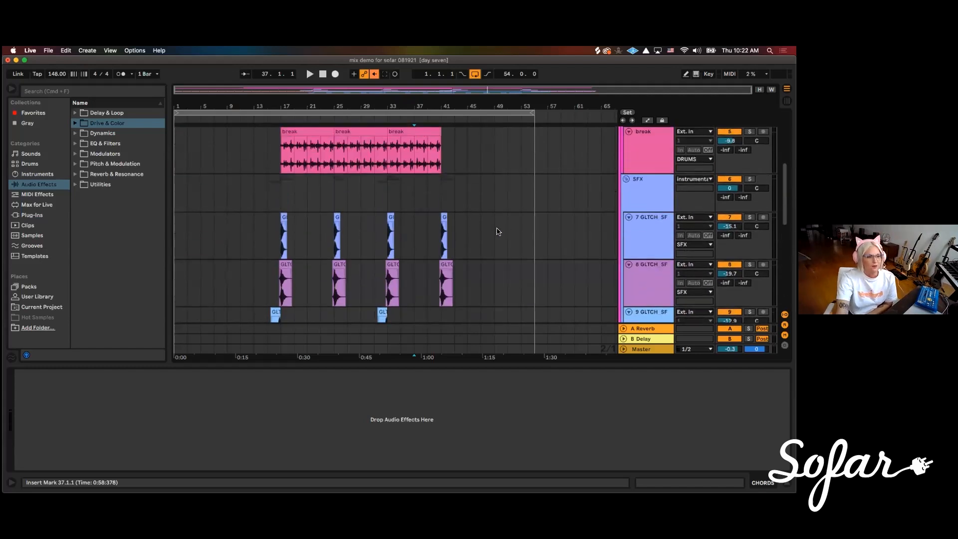
scroll(522, 235, "up", 2)
scroll(500, 257, "down", 5)
scroll(507, 263, "down", 3)
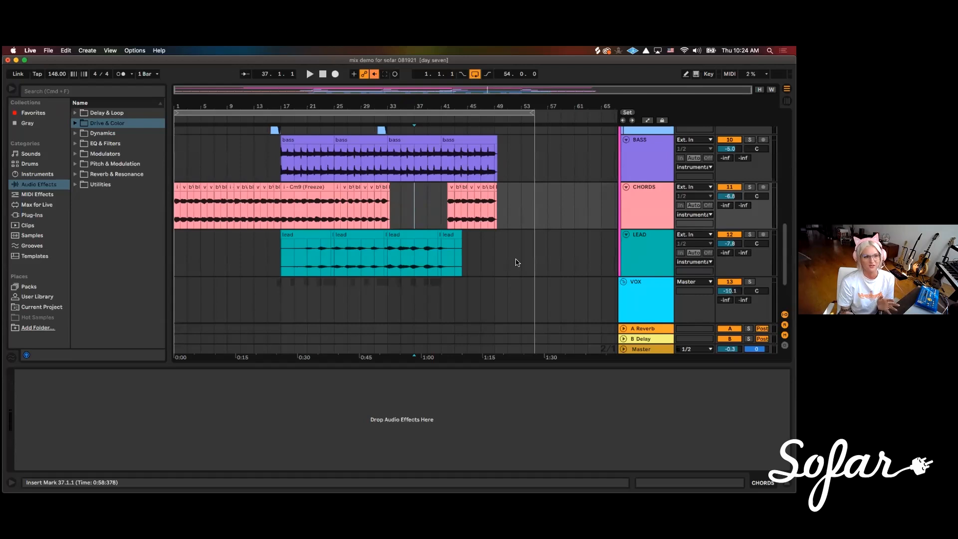
scroll(529, 150, "up", 6)
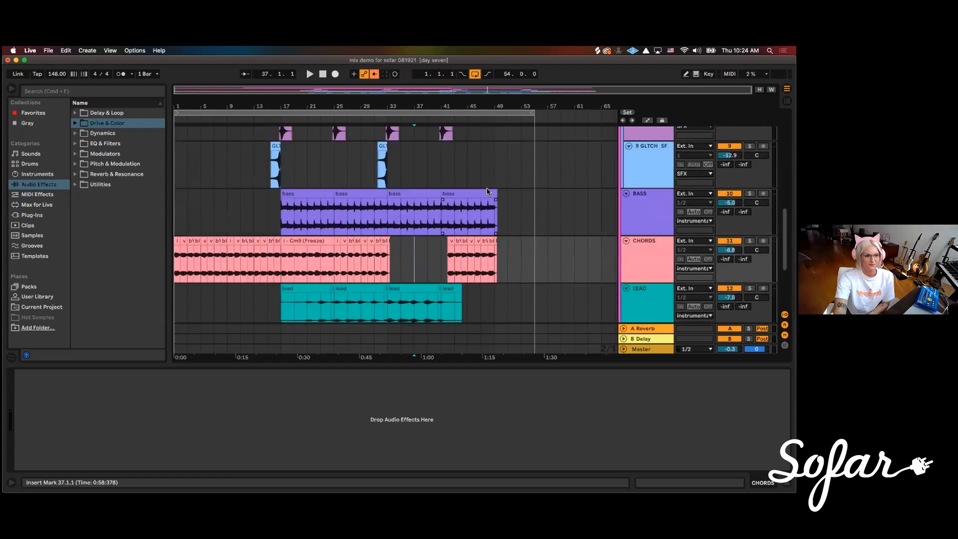
scroll(519, 205, "down", 3)
scroll(428, 206, "down", 2)
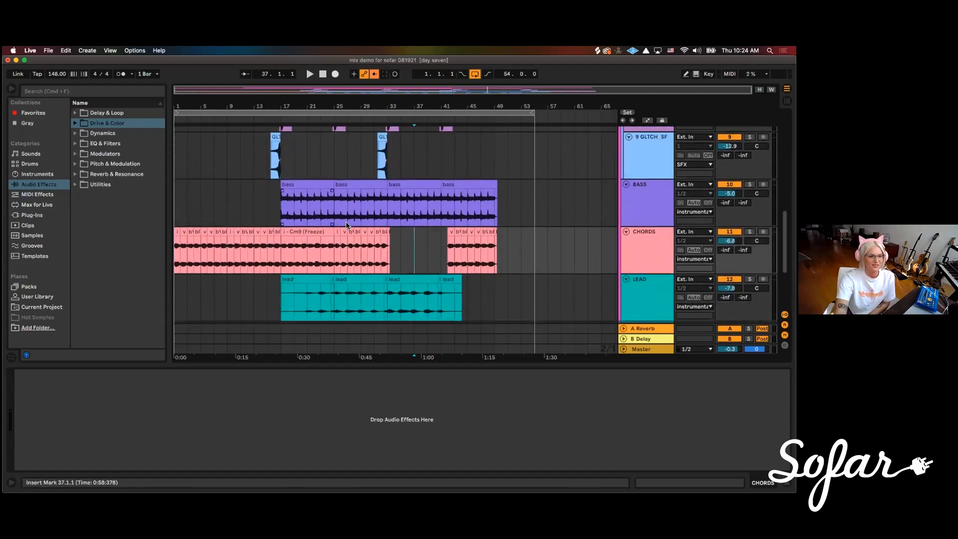
scroll(505, 218, "up", 5)
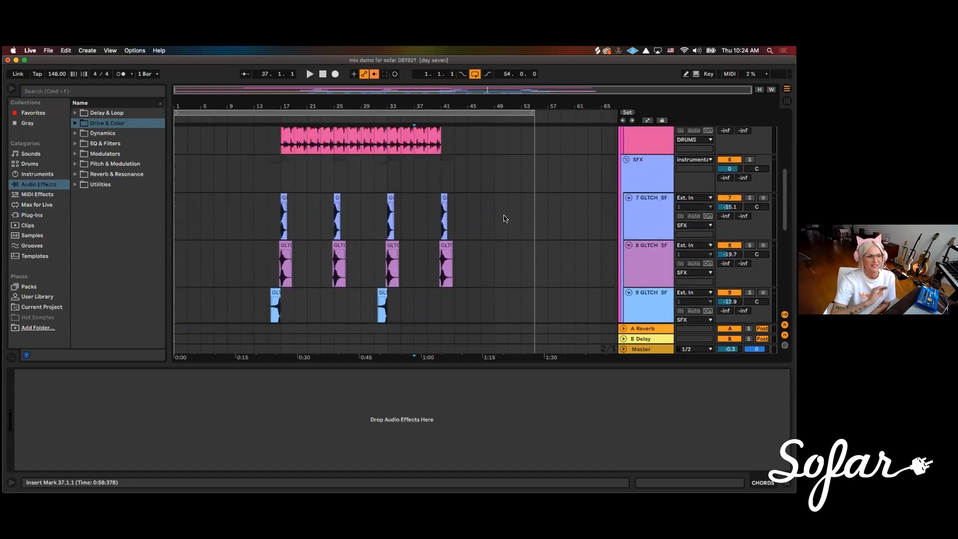
scroll(505, 218, "up", 4)
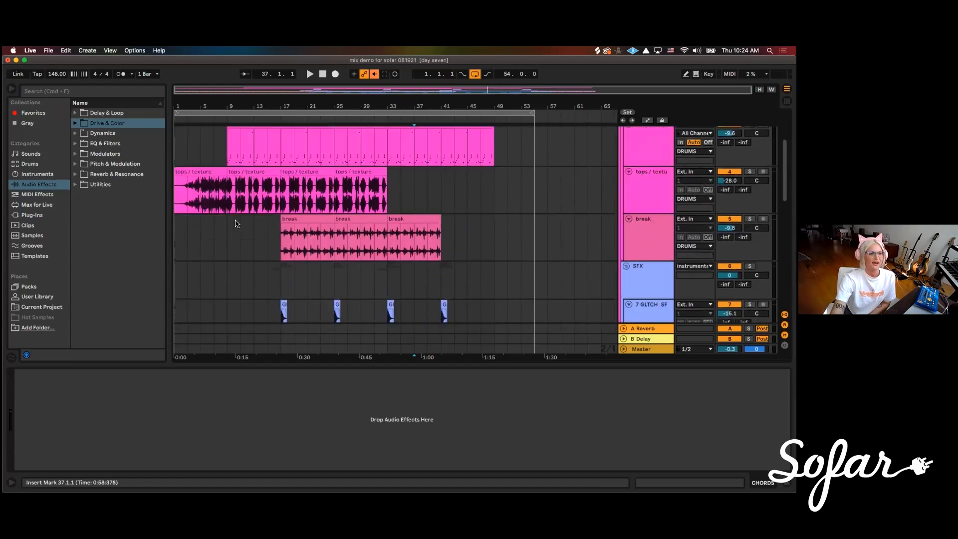
scroll(504, 224, "down", 2)
scroll(505, 230, "down", 5)
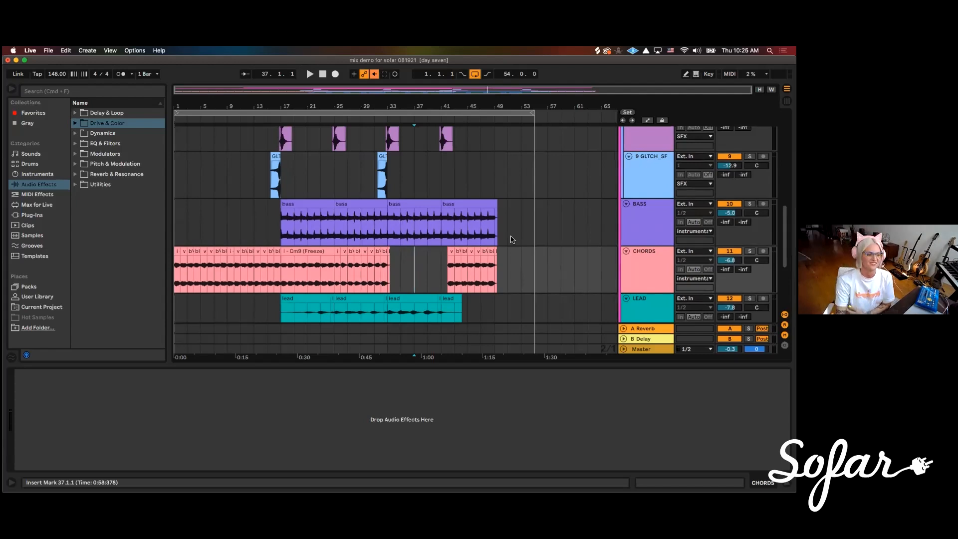
Return to the instrumental group at the start of the track list and switch to Session View
scroll(469, 190, "up", 5)
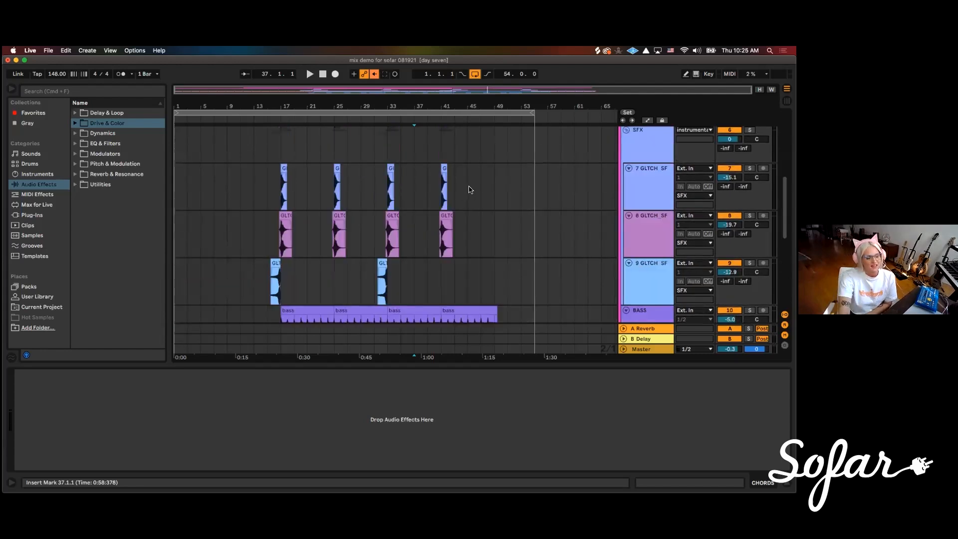
scroll(468, 189, "up", 7)
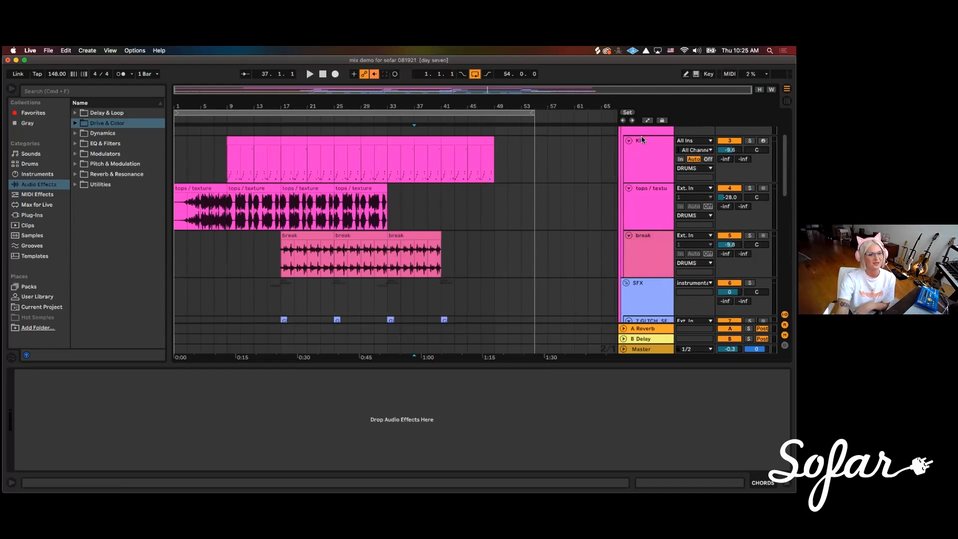
scroll(565, 243, "up", 3)
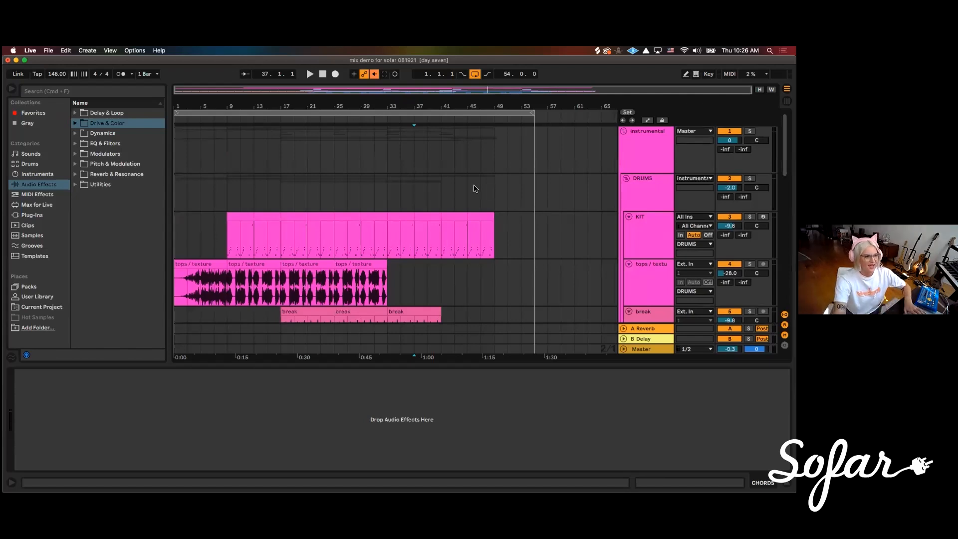
key("Tab")
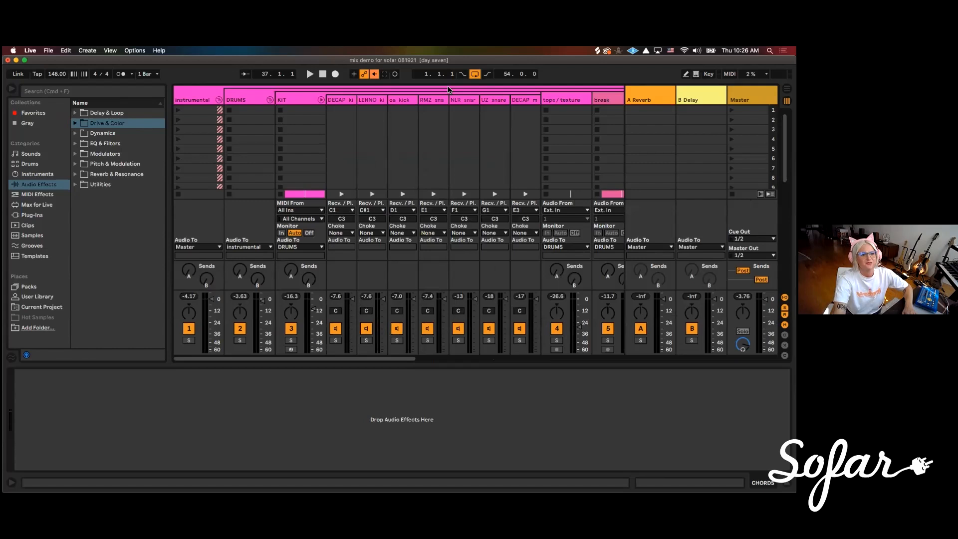
Select all seven drum chains of the KIT track and pull their volumes down together to -inf dB
left_click(293, 95)
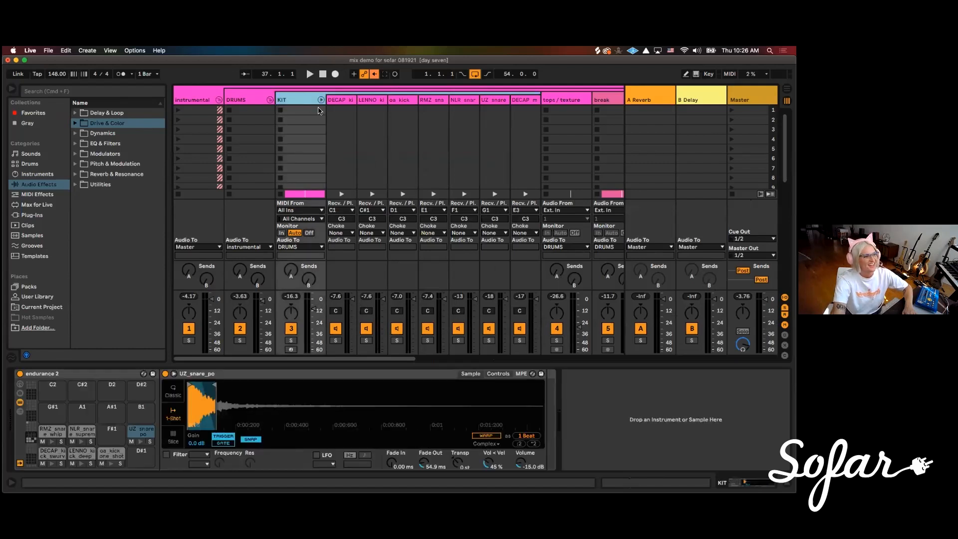
left_click_drag(384, 359, 605, 357)
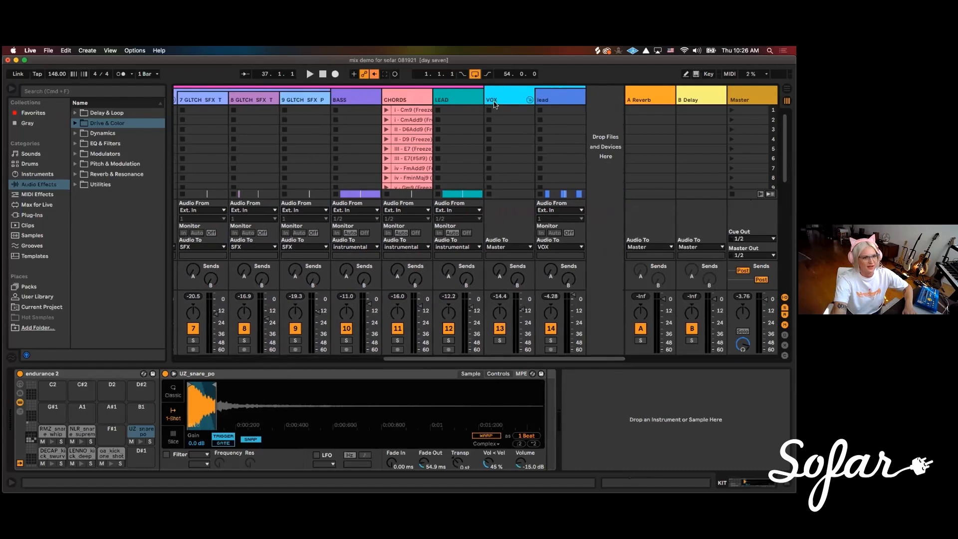
left_click_drag(511, 359, 454, 358)
left_click(314, 102)
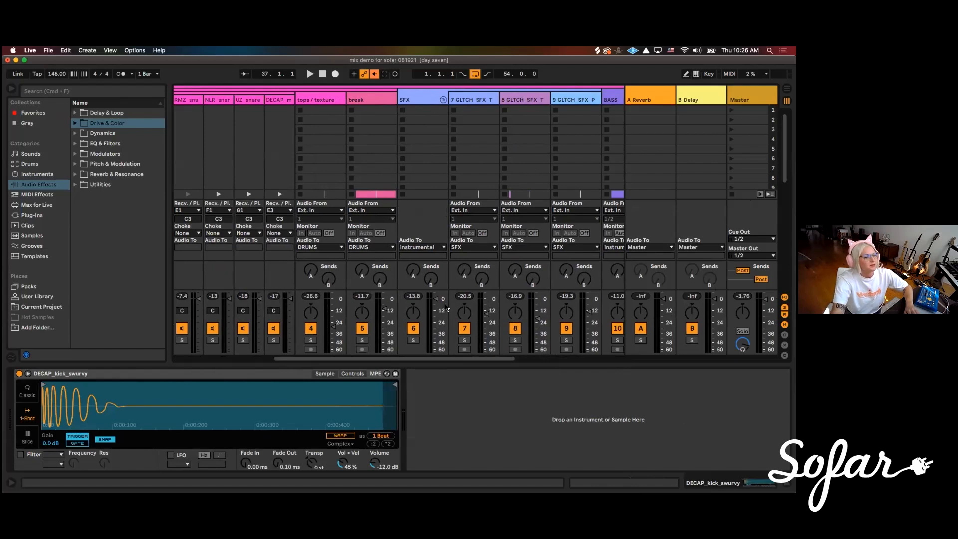
left_click_drag(354, 359, 264, 362)
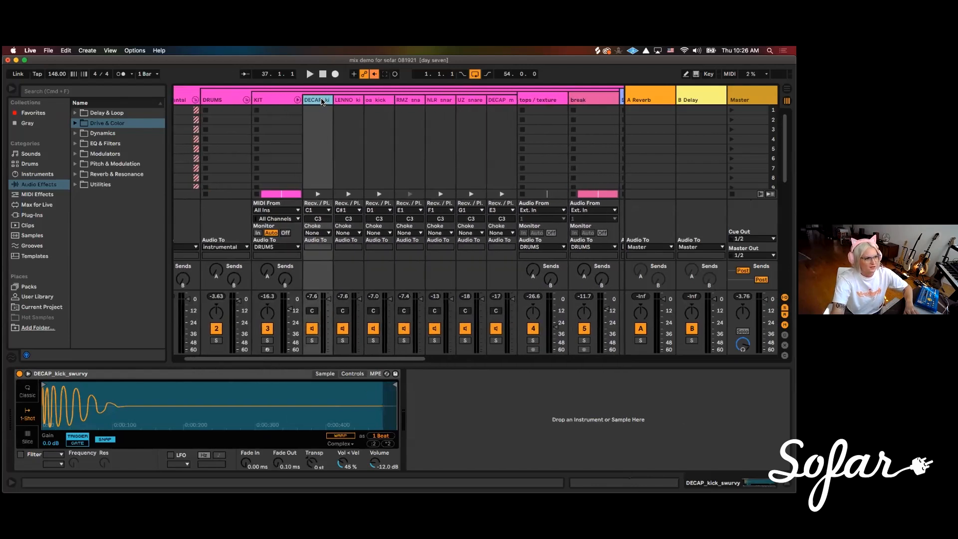
left_click(505, 101)
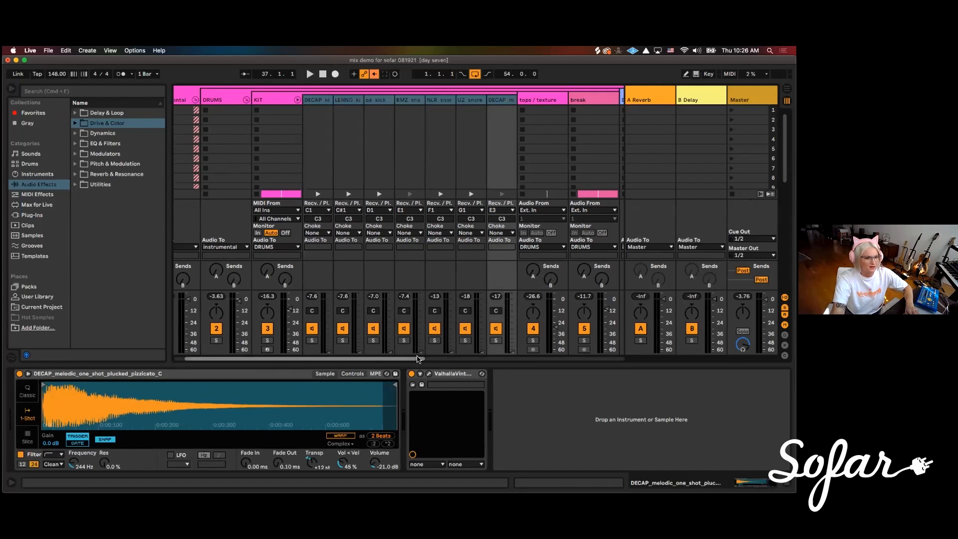
Select the tops / texture and break tracks and lower their volumes together to -inf dB
scroll(477, 357, "right", 5)
left_click(374, 104)
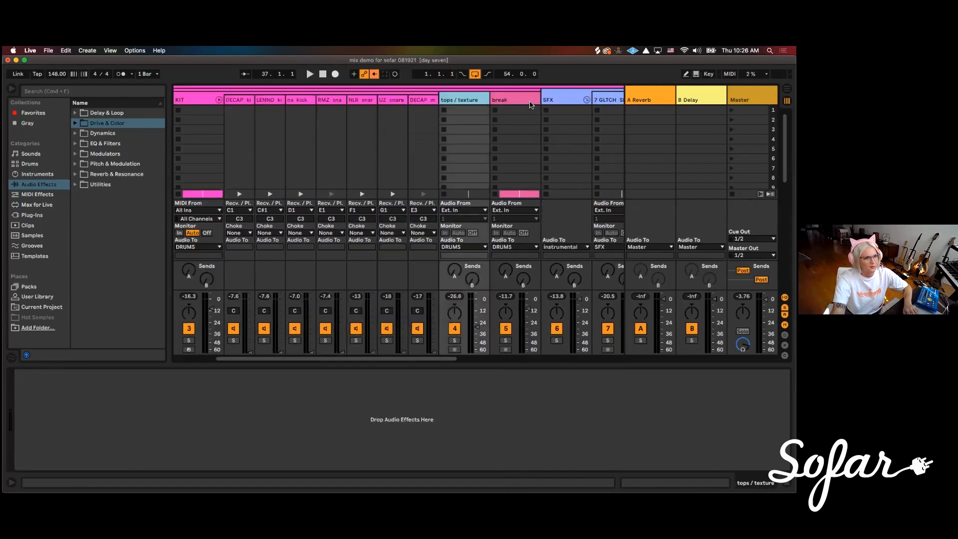
left_click(526, 101, "shift")
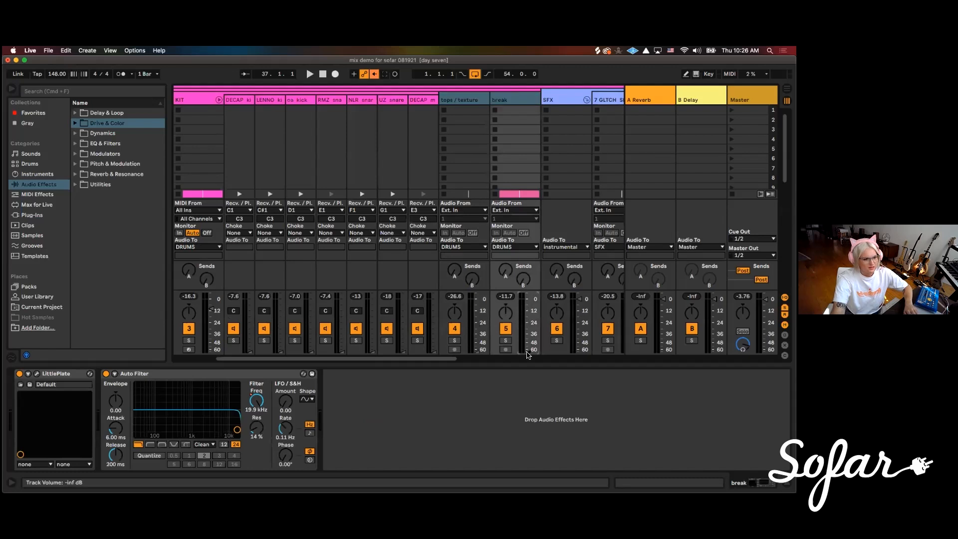
Select the three GLTCH SFX tracks inside the SFX group and lower their volumes together to -inf dB
scroll(459, 359, "right", 2)
left_click_drag(460, 360, 522, 359)
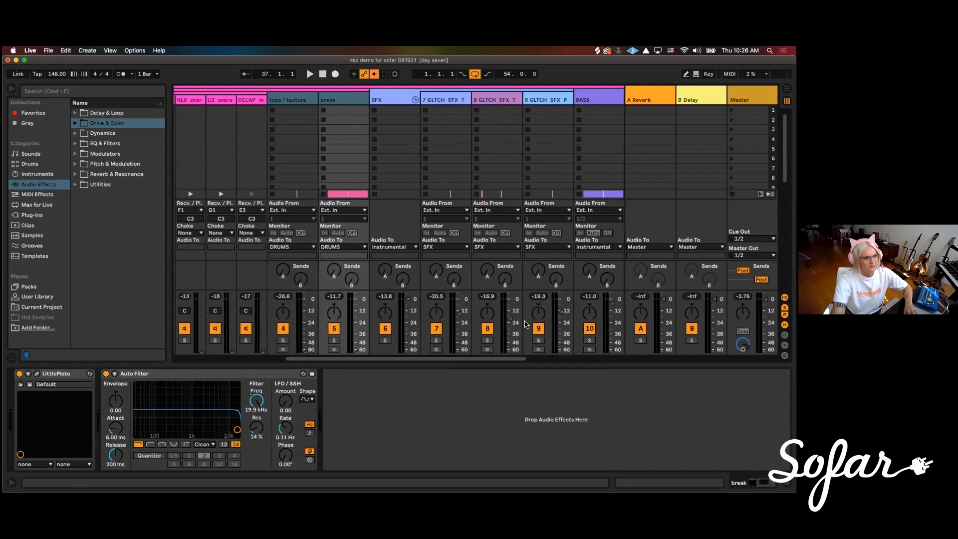
left_click(458, 101)
left_click(548, 101)
left_click(449, 101)
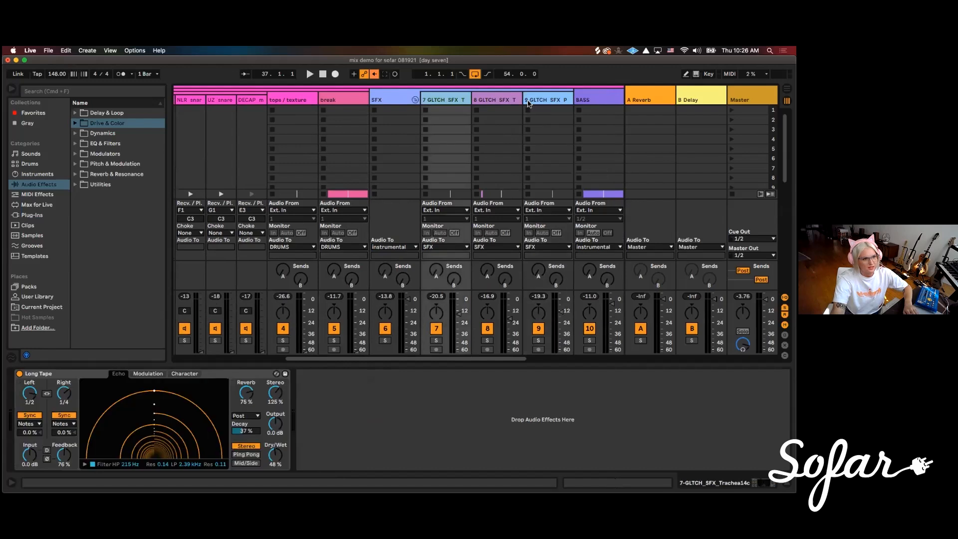
left_click(534, 103)
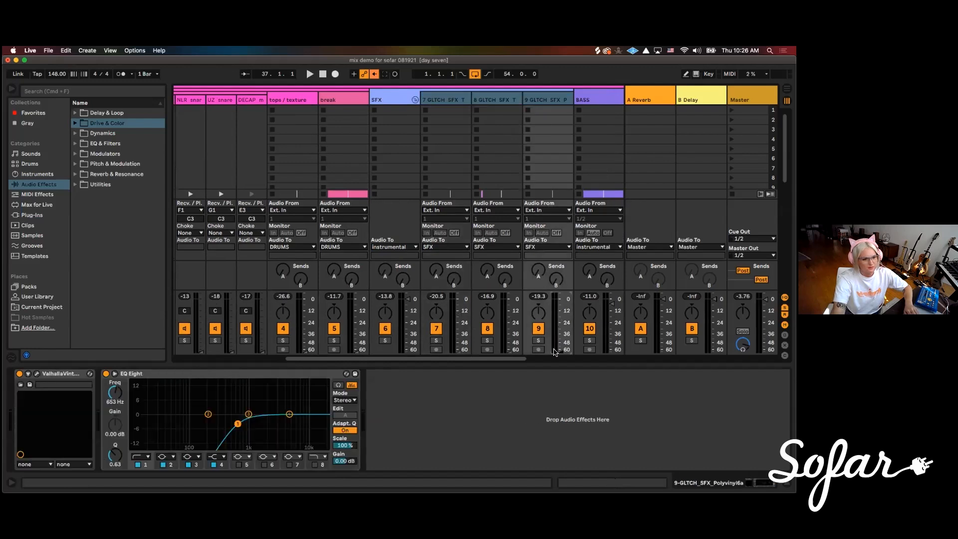
Select the BASS, CHORDS and LEAD tracks and pull their volumes down together
scroll(583, 344, "right", 6)
scroll(584, 344, "right", 8)
left_click(350, 95)
left_click(463, 95)
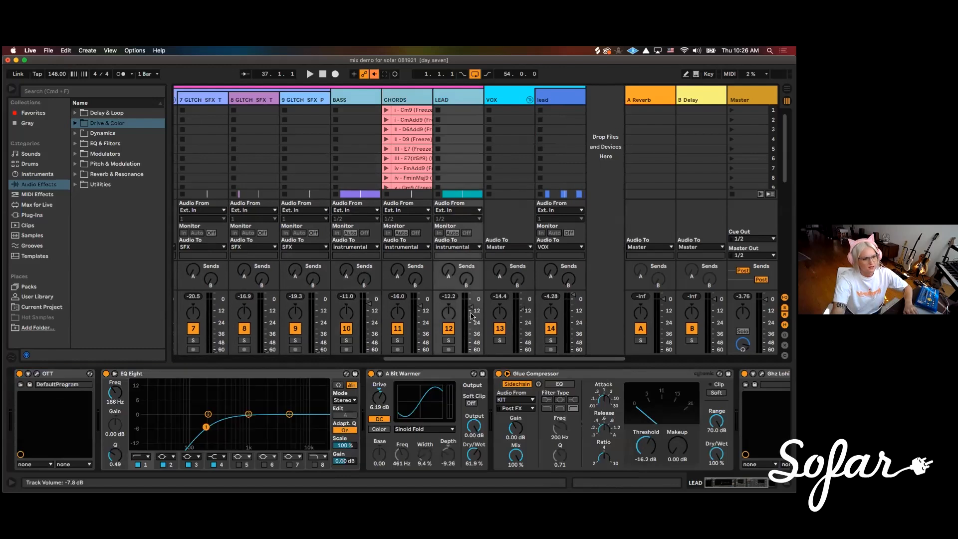
Pull the volume of the lead vocal track in the VOX group down to -inf dB
left_click(517, 101)
left_click(552, 102)
left_click_drag(573, 295, 573, 353)
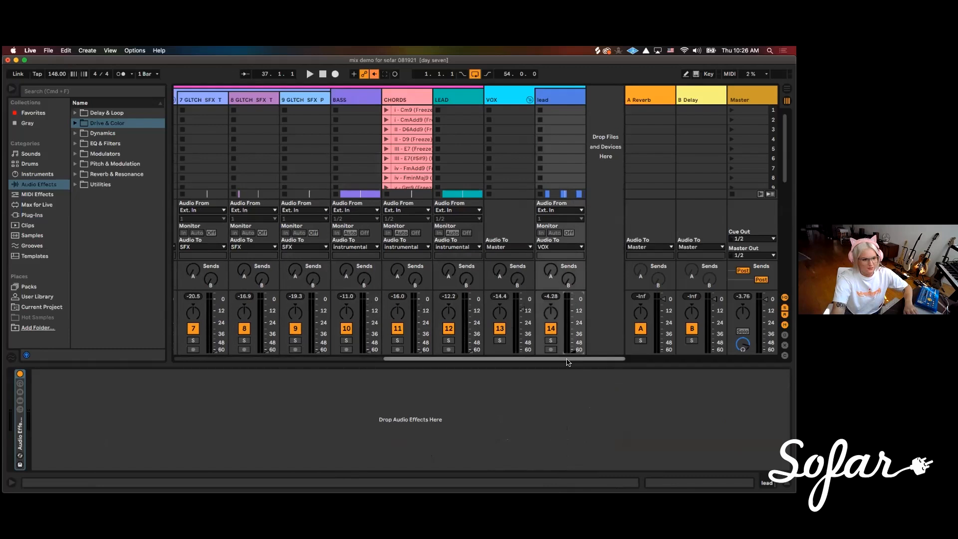
Enlarge the mixer's fader section so the volume values show, and reset the KIT track's volume to 0 dB
left_click_drag(566, 359, 355, 360)
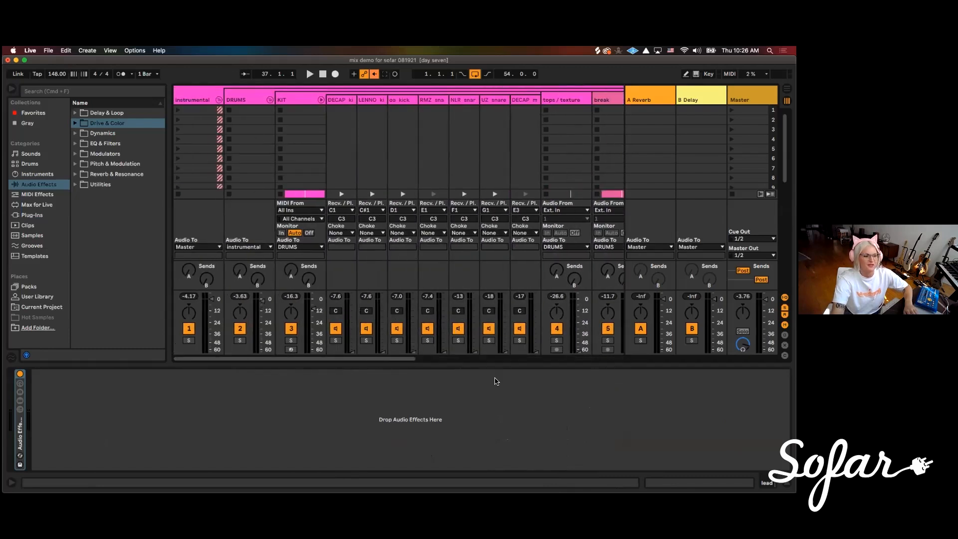
left_click(243, 100)
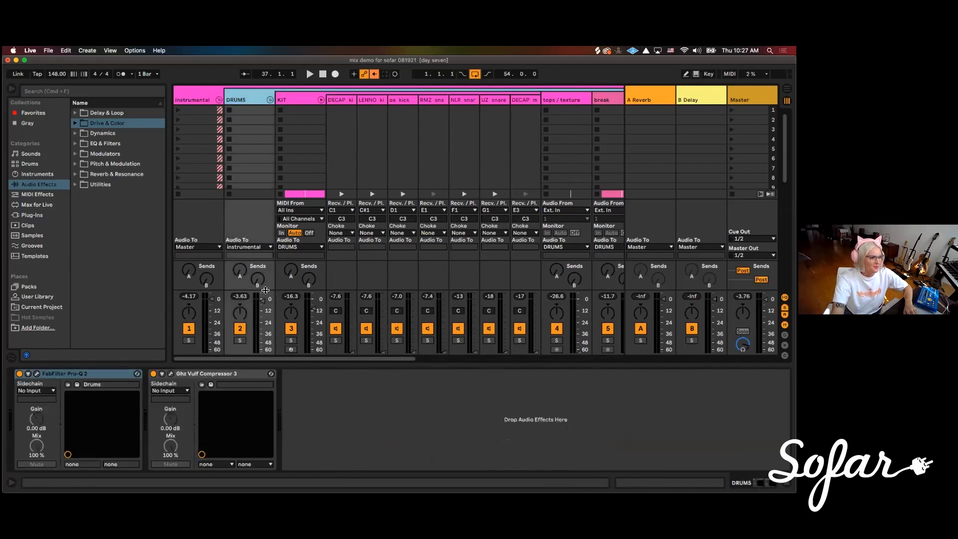
left_click_drag(264, 292, 266, 266)
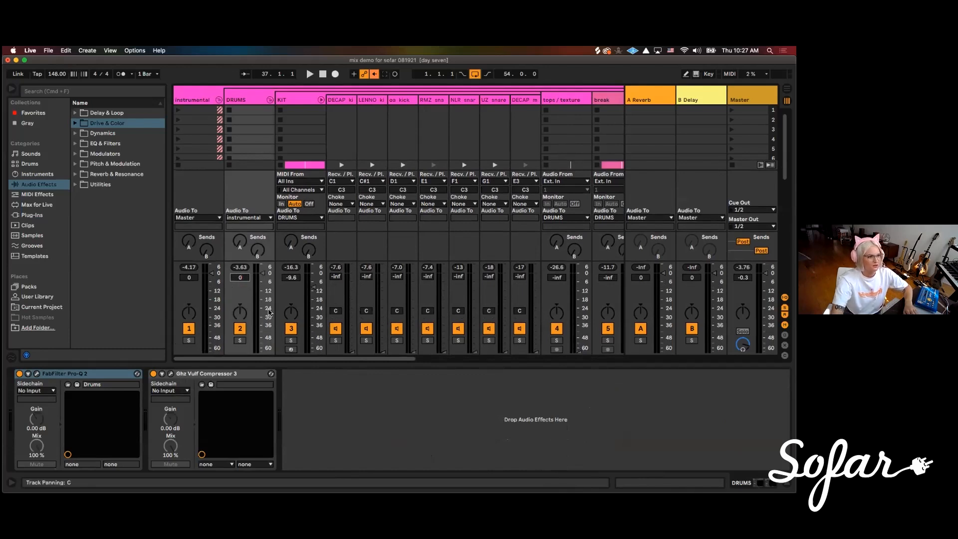
left_click(288, 282)
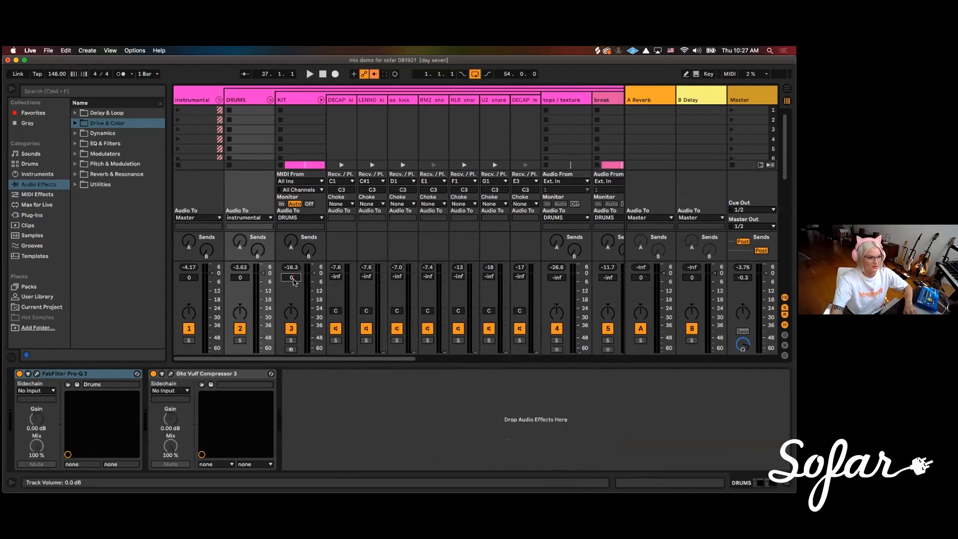
Bring the BASS track's volume fully down to -inf dB and reset the VOX group's volume to 0 dB
scroll(385, 148, "right", 10)
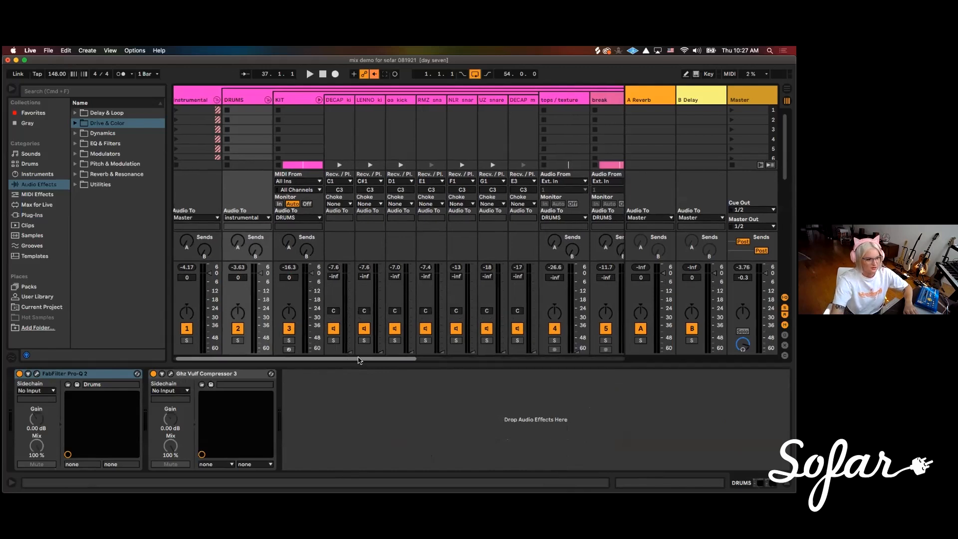
left_click(396, 98)
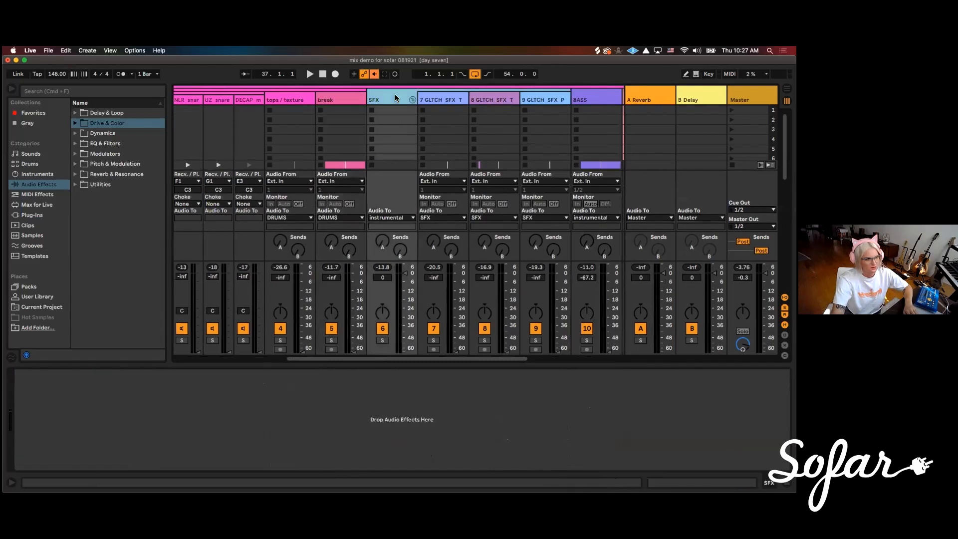
scroll(396, 360, "right", 10)
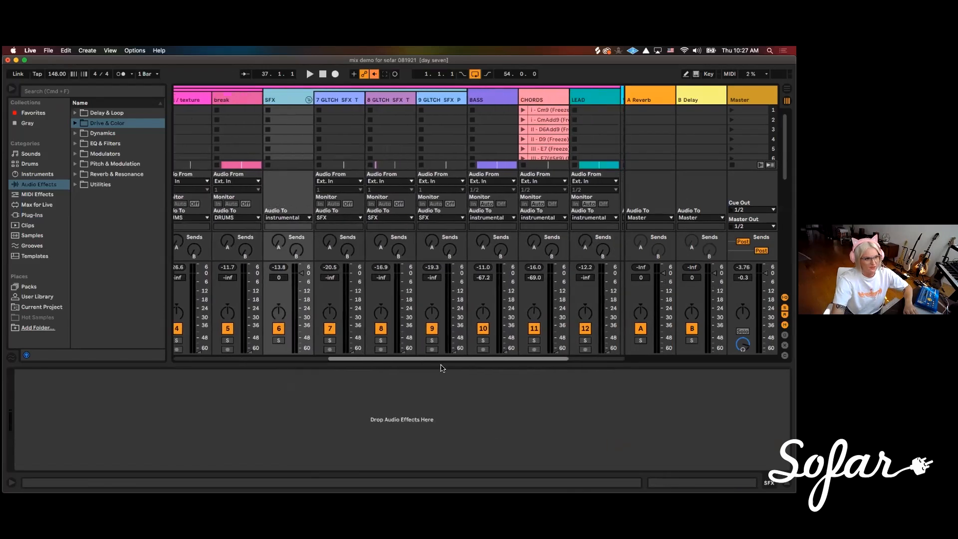
left_click(394, 311)
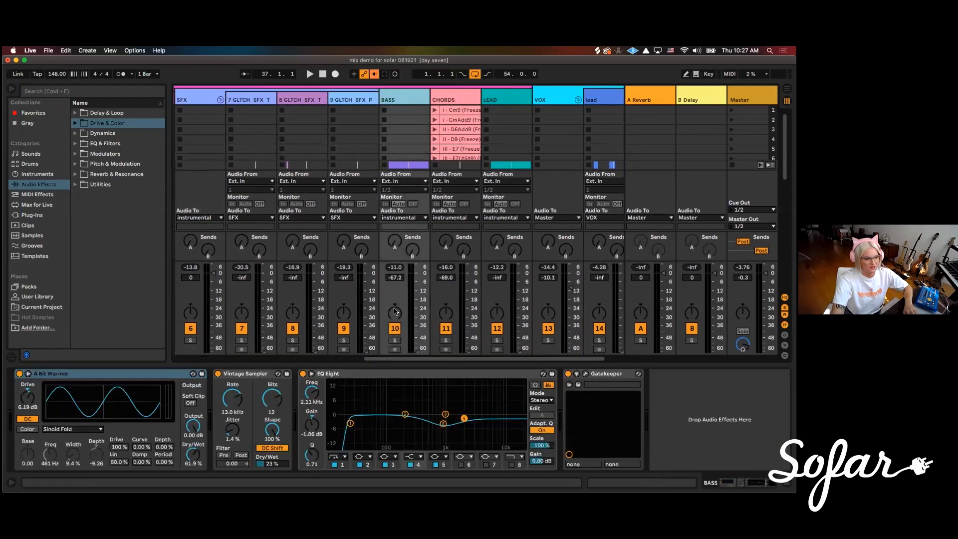
left_click(395, 280)
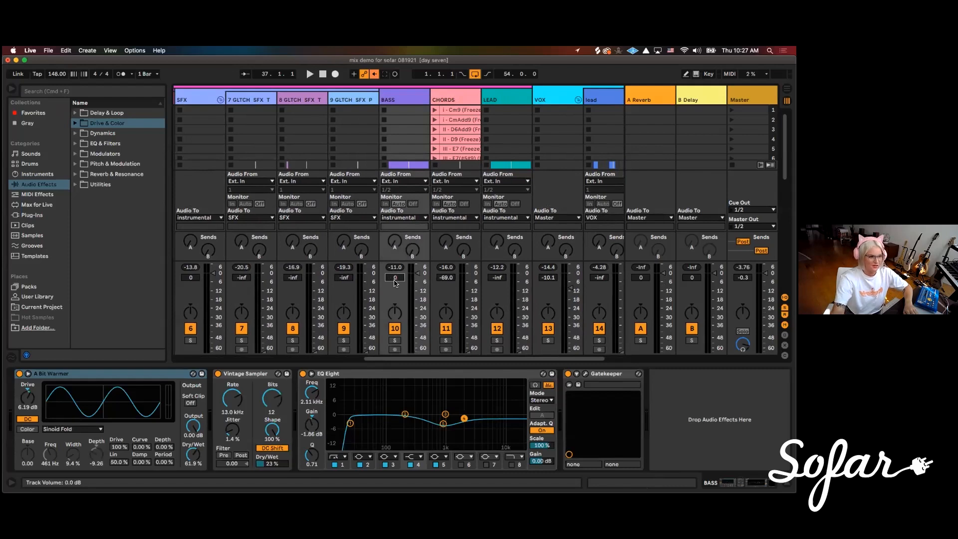
left_click_drag(418, 273, 418, 352)
left_click(548, 102)
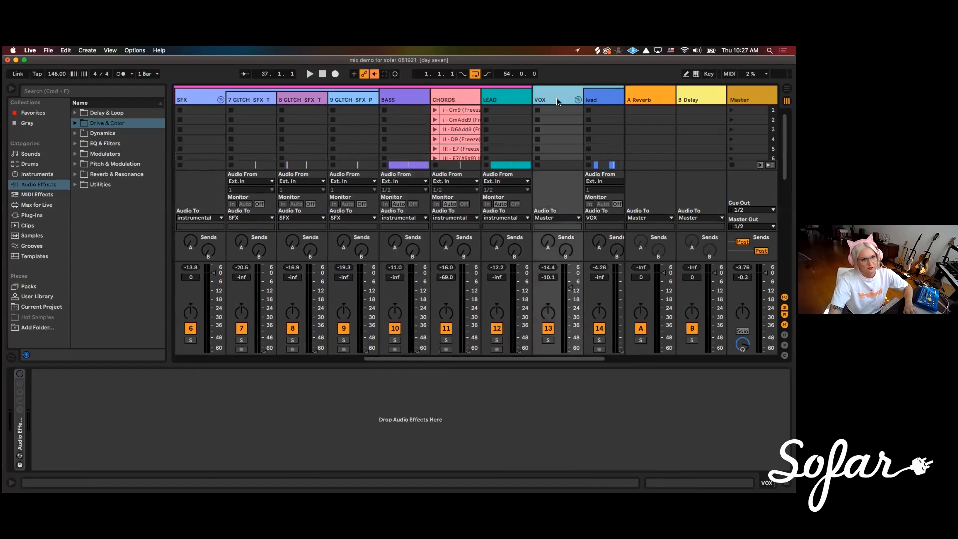
left_click(546, 278)
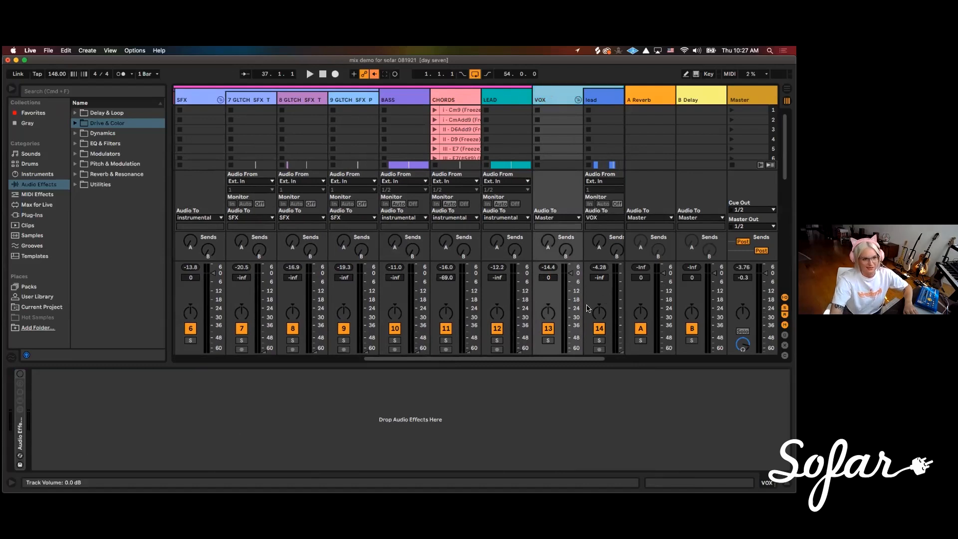
Look over the devices on the DRUMS group and the KIT track, and check the volumes across the mixer
left_click_drag(542, 359, 337, 391)
key("Right")
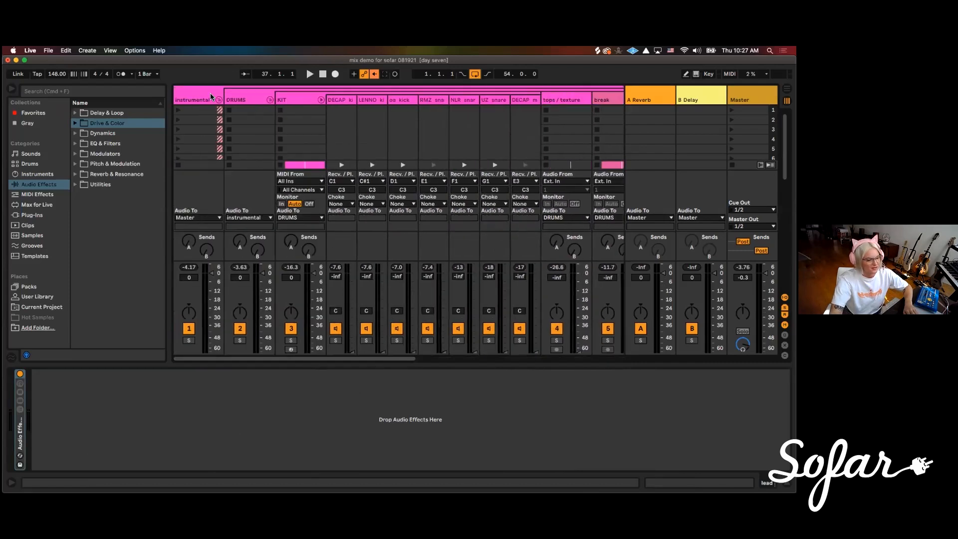
left_click(249, 100)
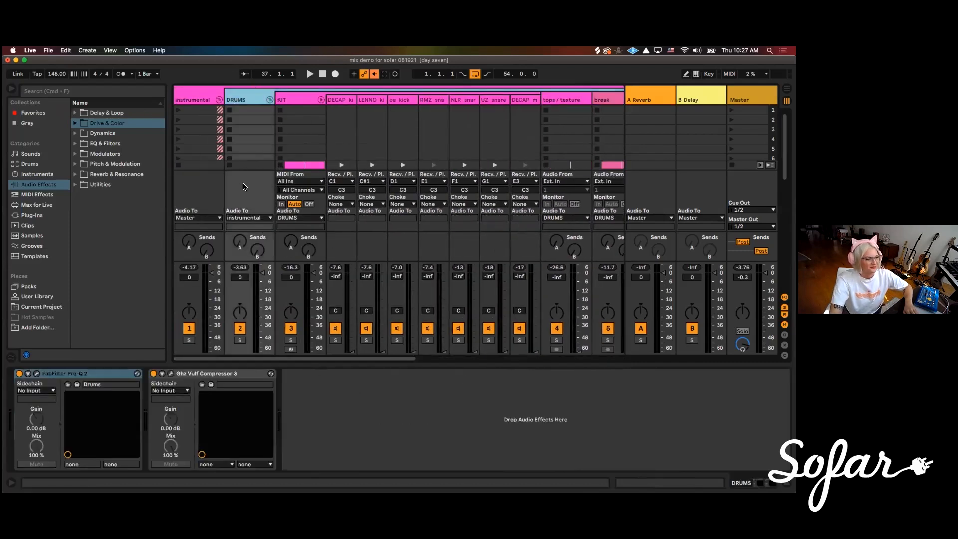
left_click(298, 98)
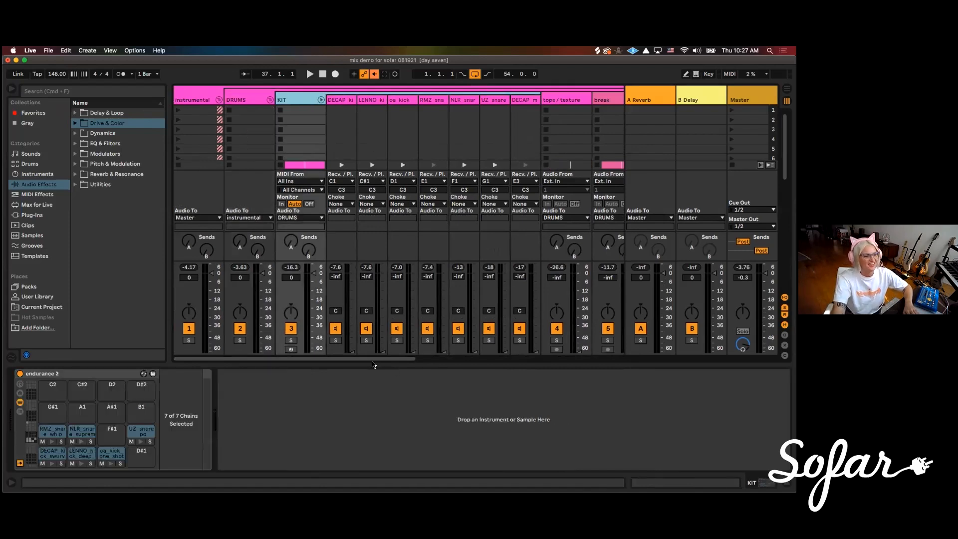
left_click_drag(373, 363, 398, 363)
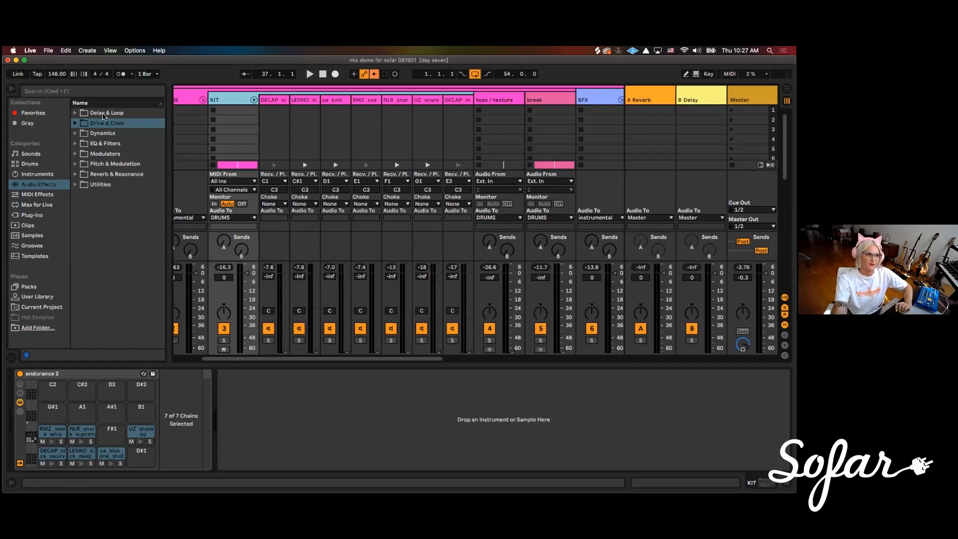
left_click_drag(357, 359, 419, 360)
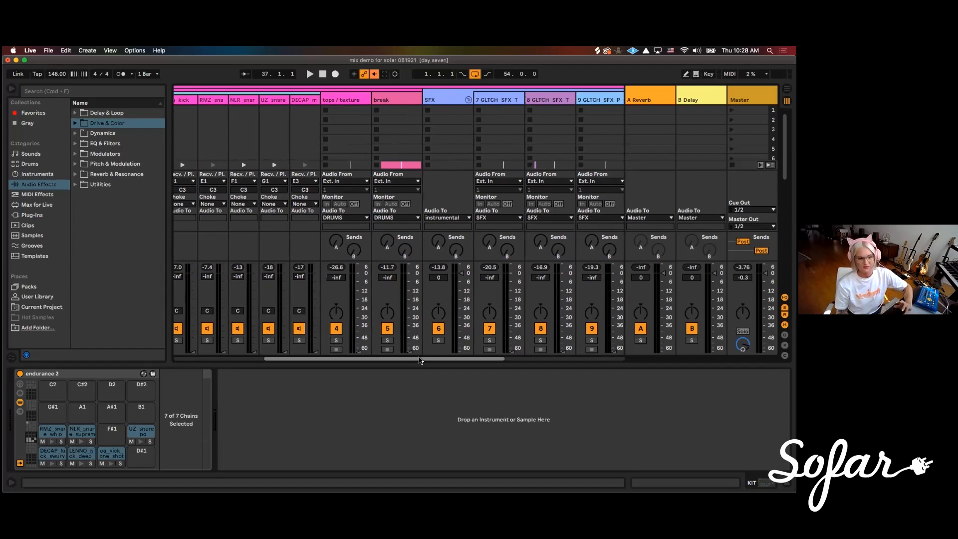
Start playback and raise the volume of the first DECAP kick chain in KIT to about -14 dB
left_click_drag(419, 359, 325, 364)
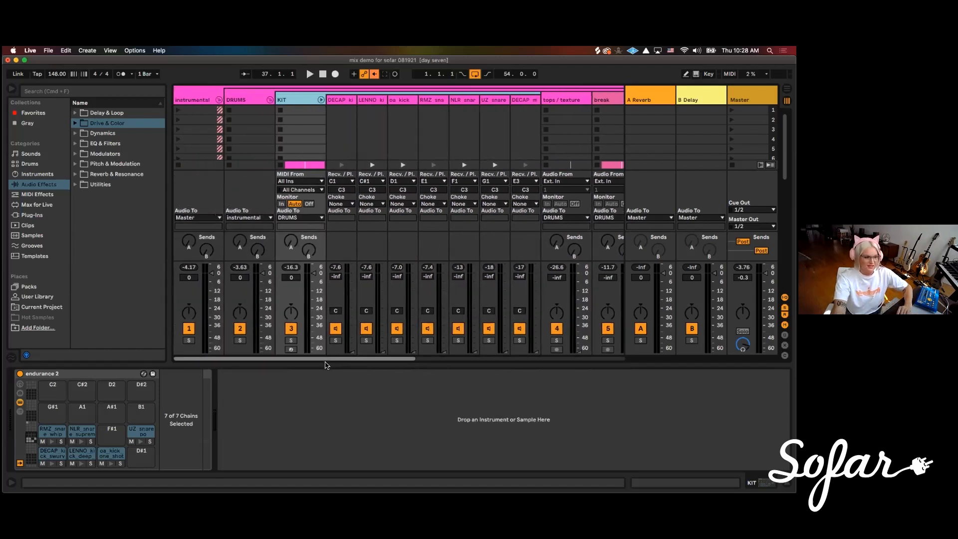
left_click(352, 102)
key("space")
left_click_drag(353, 351, 352, 328)
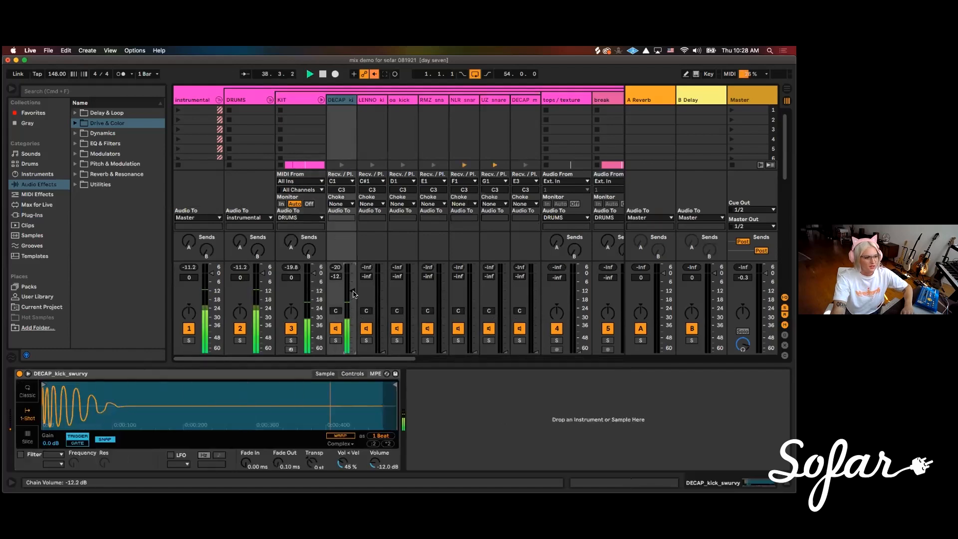
In the Arrangement View, select the KIT section from bar 17 to bar 25 and loop those eight bars
key("Tab")
left_click(297, 234)
scroll(334, 225, "down", 8)
scroll(326, 227, "down", 5)
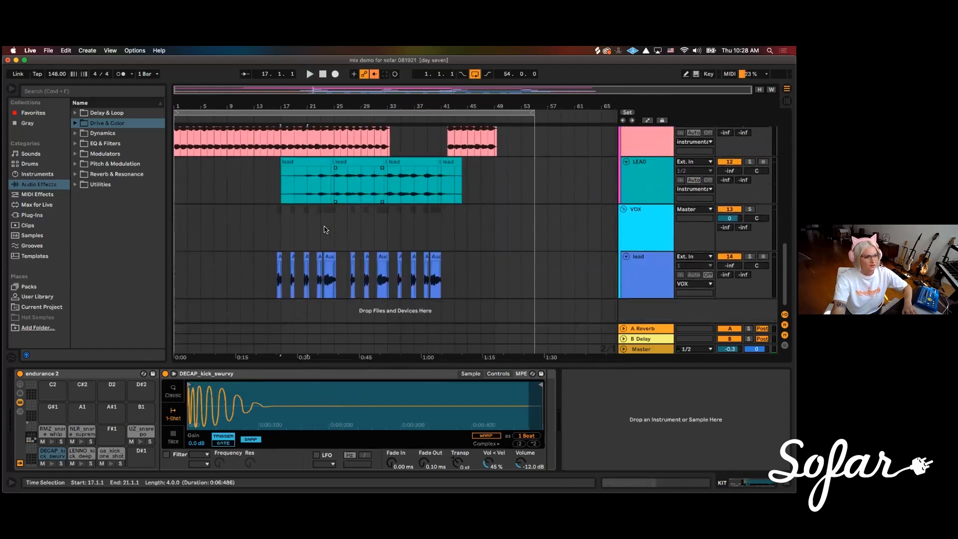
scroll(329, 234, "up", 12)
left_click(321, 219, "shift")
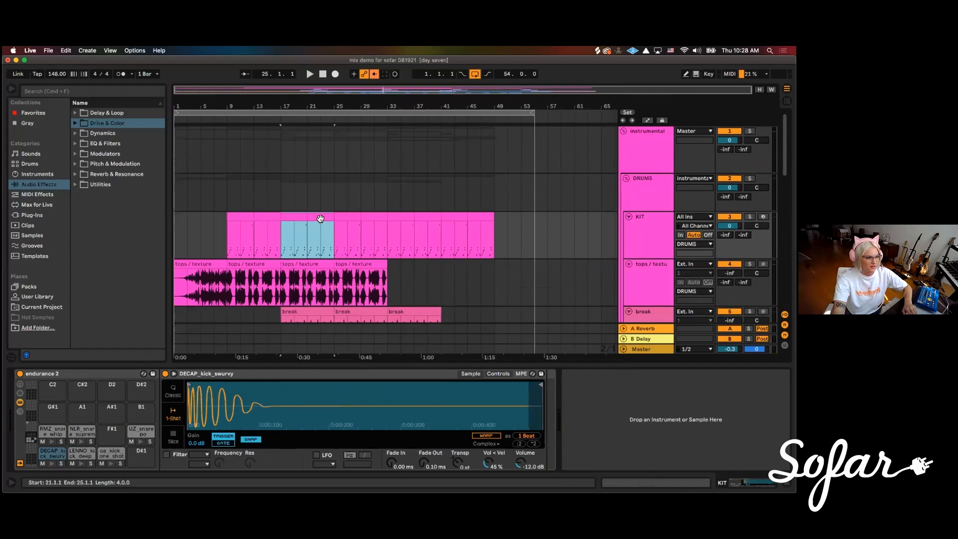
key("super+l")
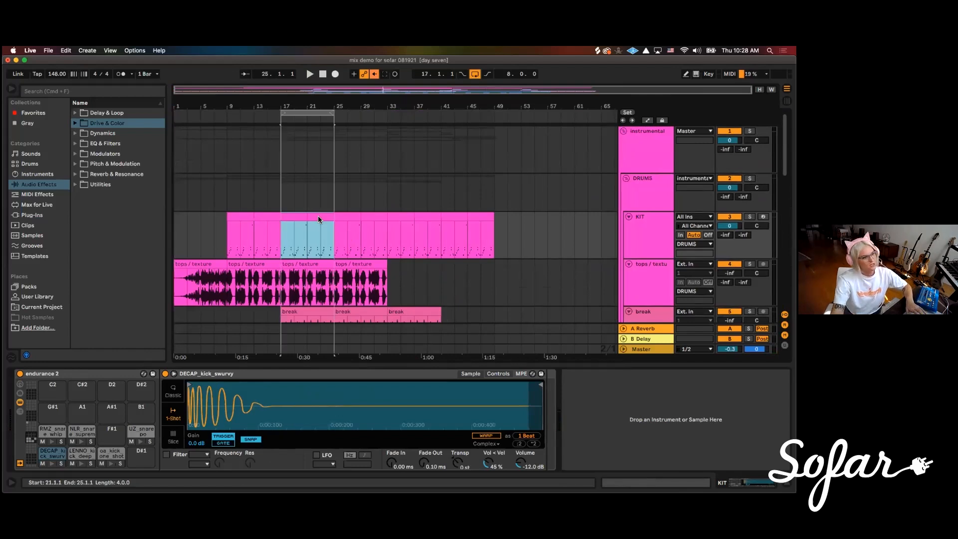
Return to Session View, listen to the looped section with only the kick raised, and examine the tops / texture and break channels
key("Tab")
key("space")
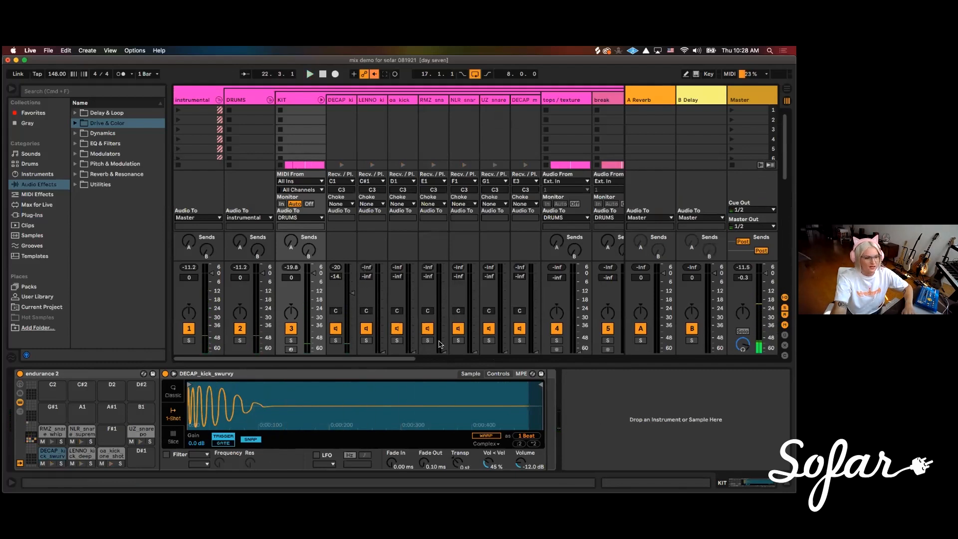
left_click_drag(390, 362, 413, 361)
scroll(403, 360, "right", 5)
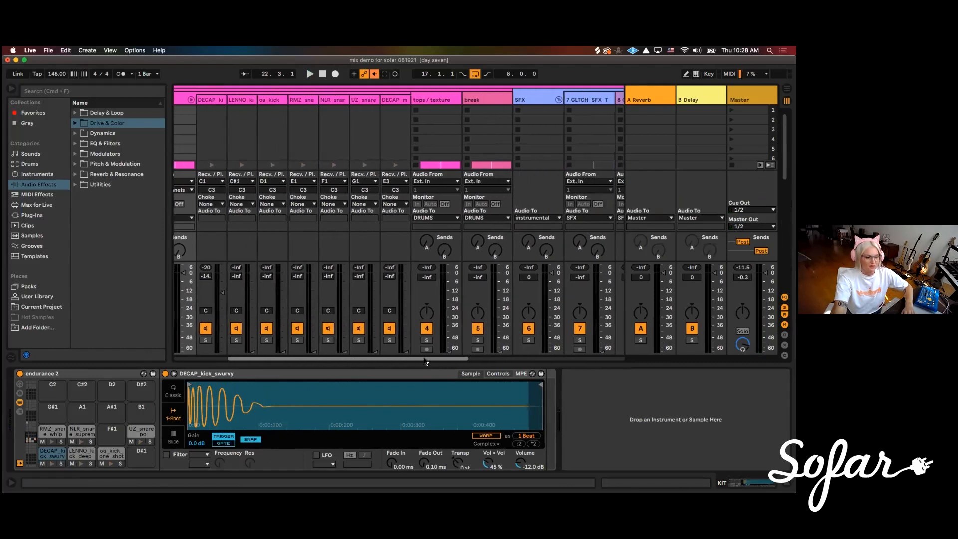
Play the loop and raise the LENNO kick chain in KIT to about -15.8 dB
left_click_drag(427, 361, 277, 379)
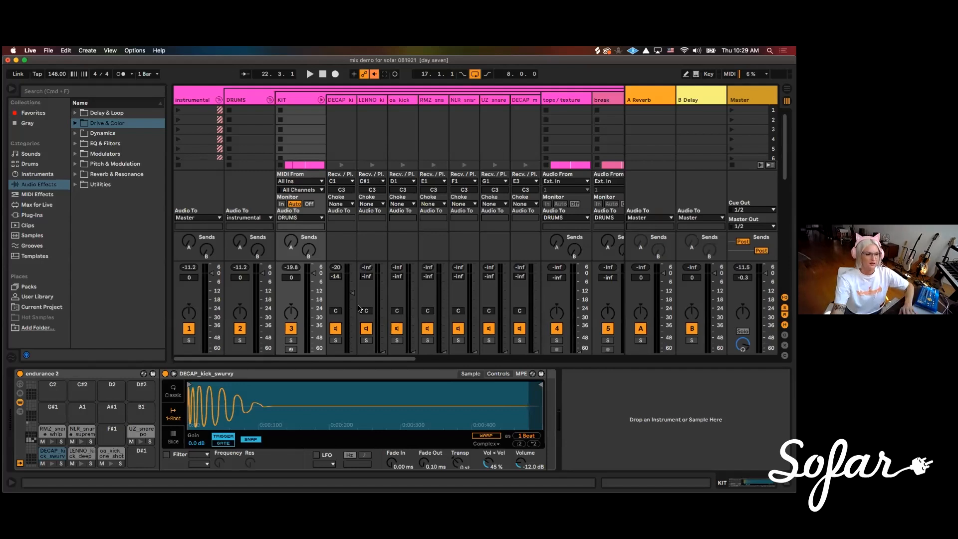
key("space")
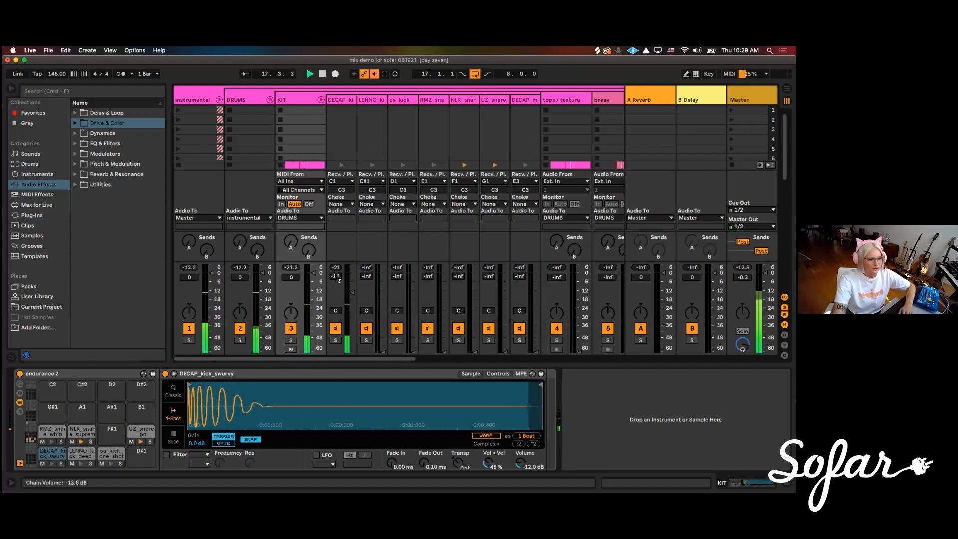
left_click(336, 112)
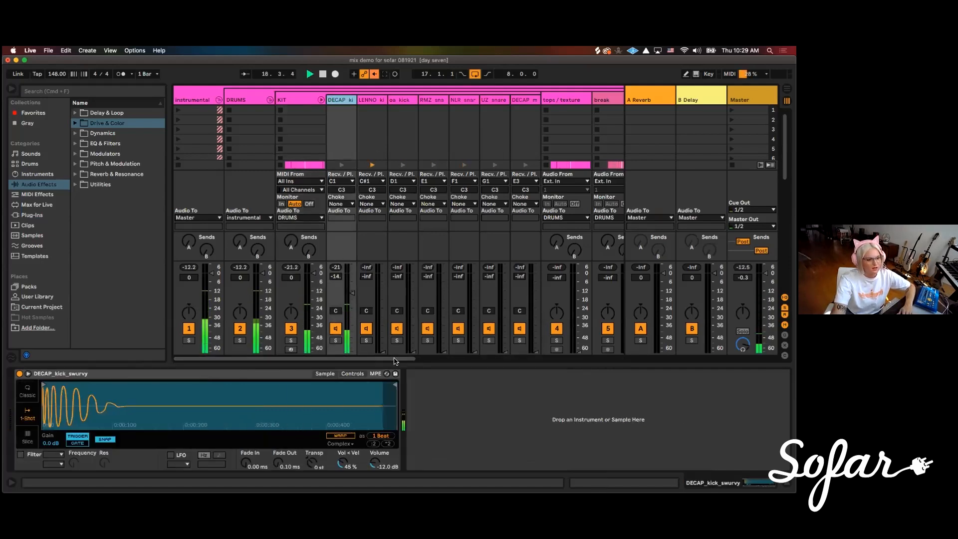
left_click_drag(340, 360, 353, 360)
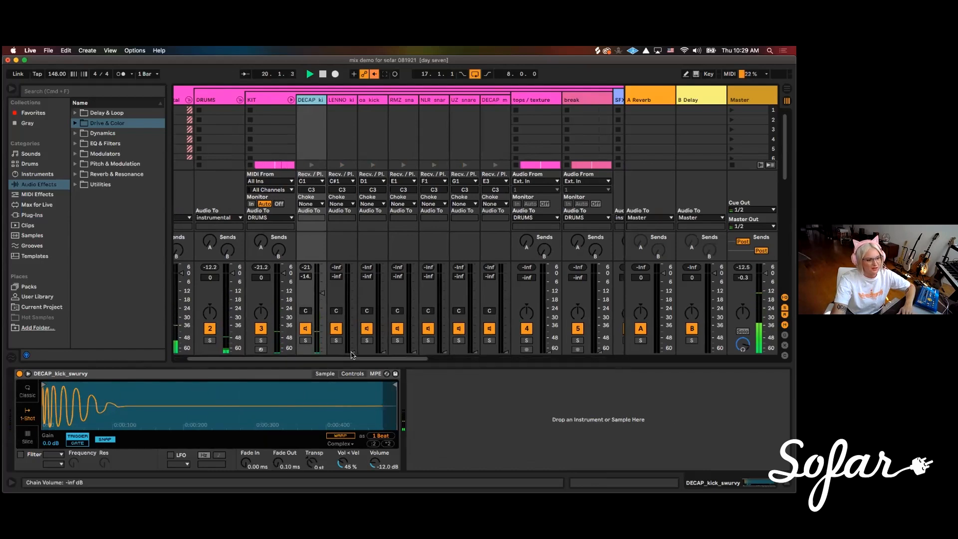
left_click_drag(352, 352, 352, 293)
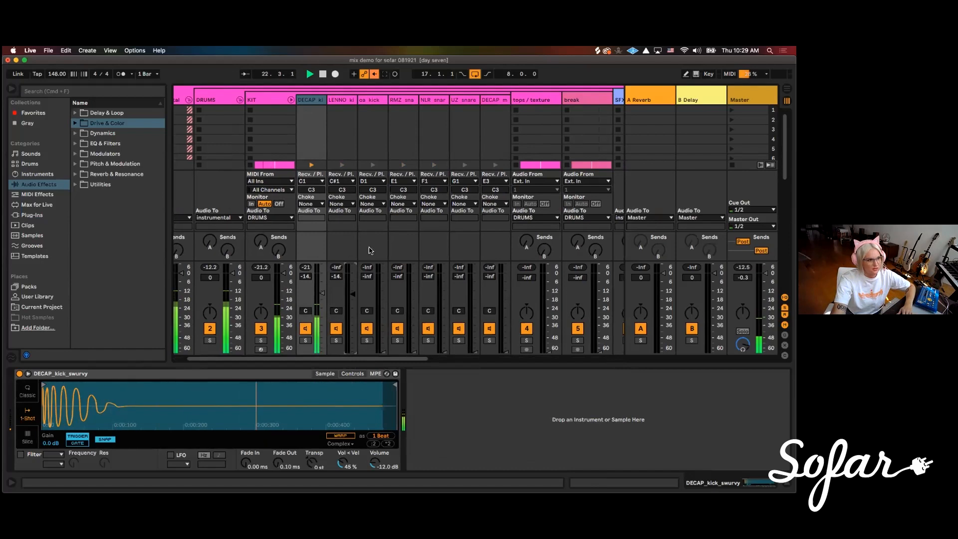
left_click_drag(352, 293, 352, 299)
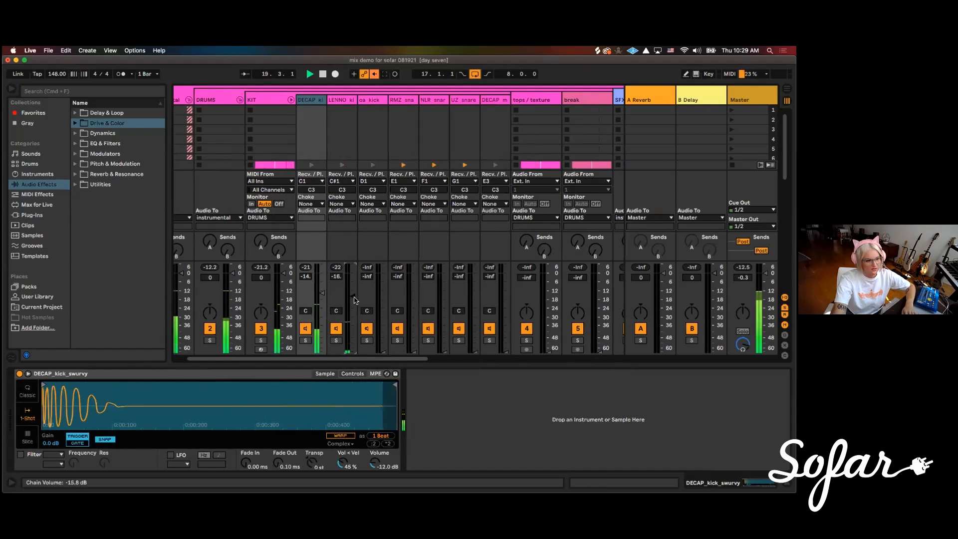
Bring the oa_kick and RMZ snare chains up to about -17 dB each and the first DECAP kick chain to -12 dB
left_click_drag(383, 352, 383, 296)
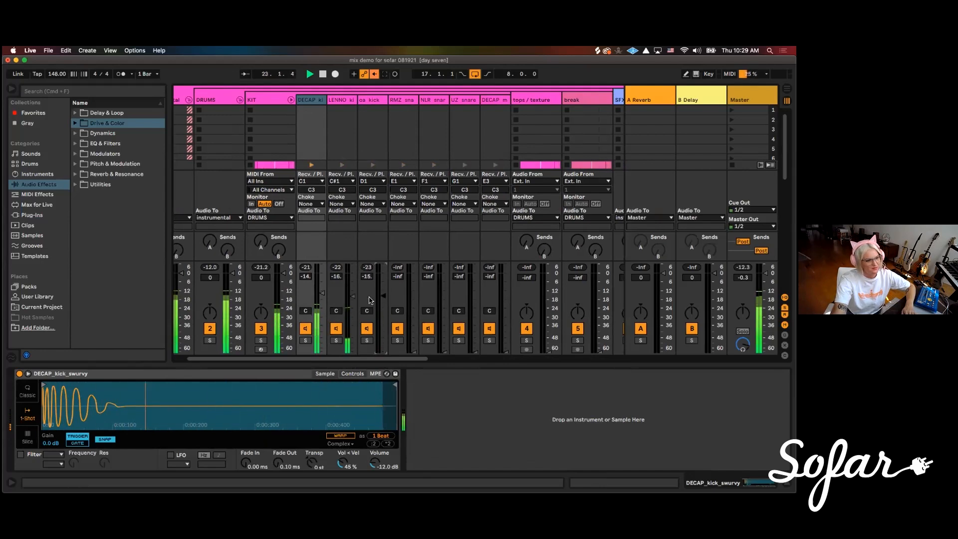
left_click_drag(384, 296, 353, 296)
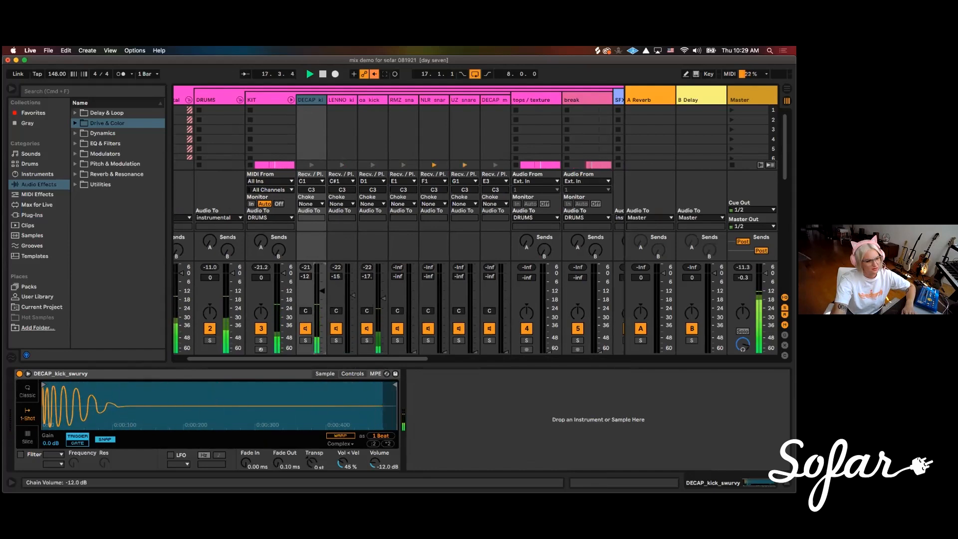
left_click_drag(413, 350, 414, 301)
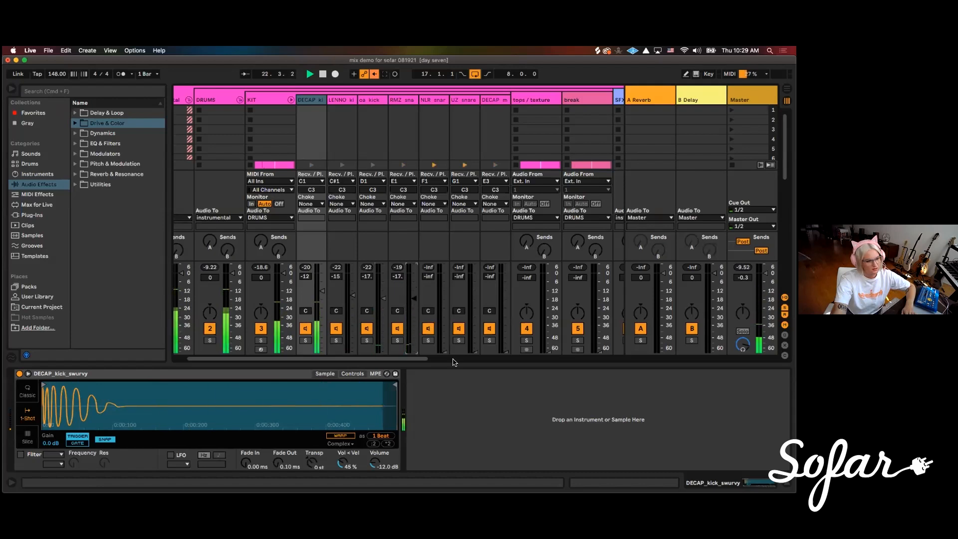
Raise the NLR snare chain to about -18 dB, rebalance the kick and RMZ snare chains between about -15 and -19 dB, and audition the loop
scroll(368, 294, "right", 2)
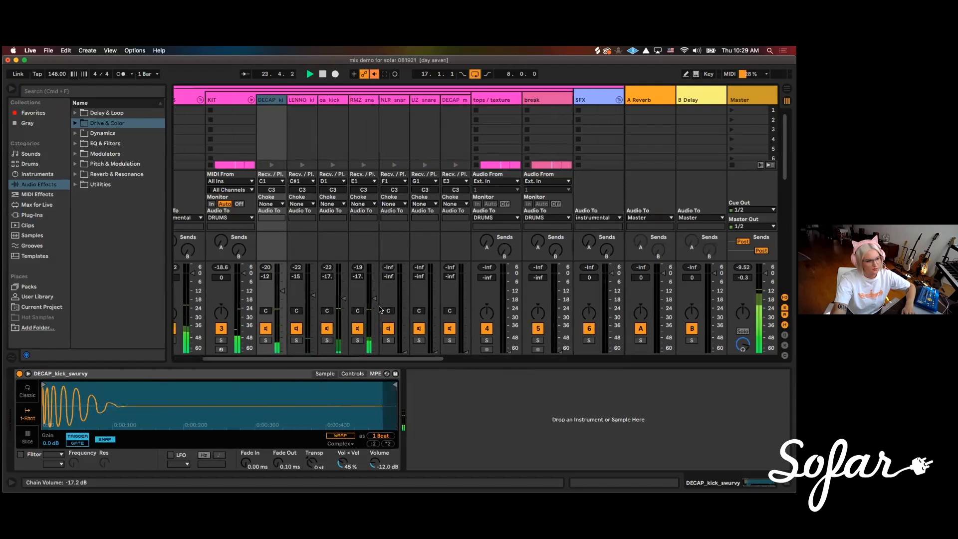
left_click_drag(405, 352, 405, 296)
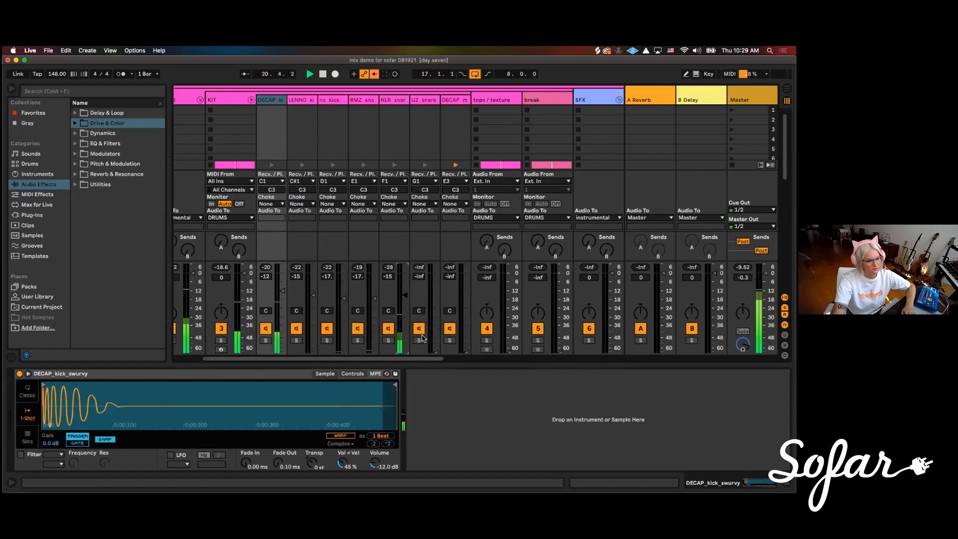
left_click_drag(288, 295, 405, 299)
scroll(355, 349, "right", 2)
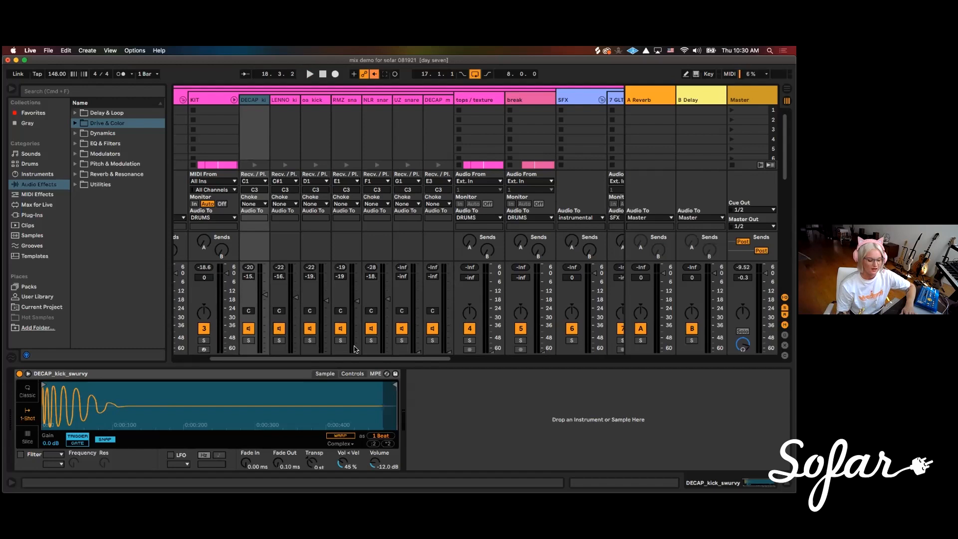
key("space")
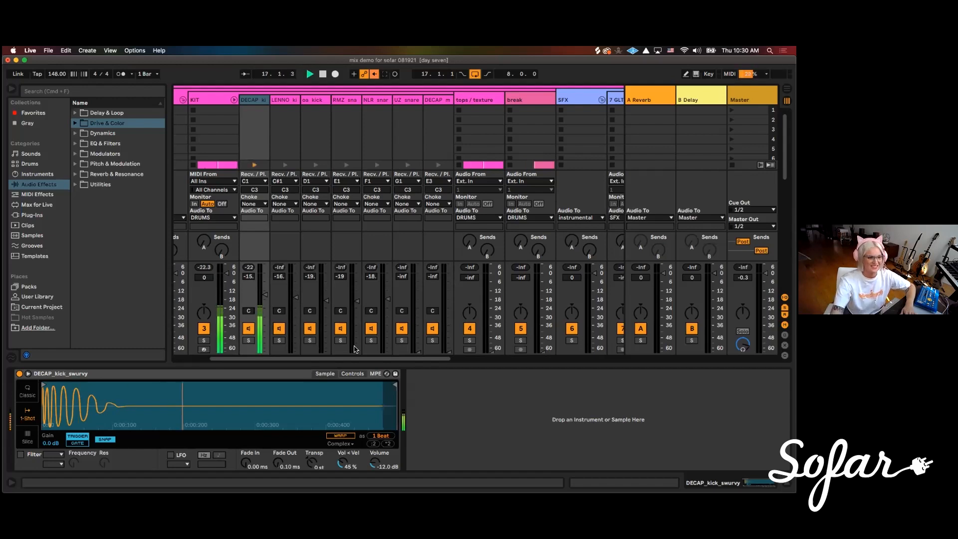
key("space")
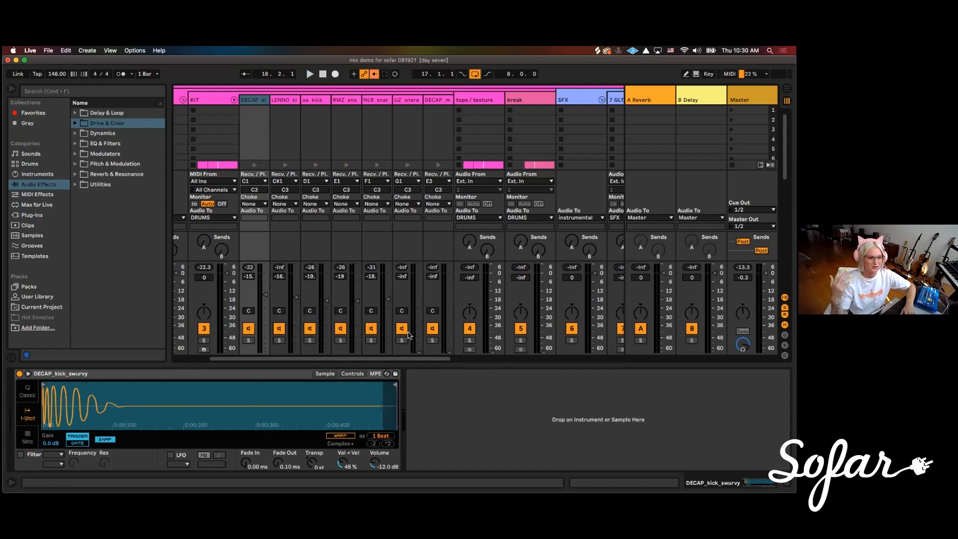
During playback, raise the UZ snare chain to about -21 dB and the last DECAP chain in KIT to about -20 dB
key("space")
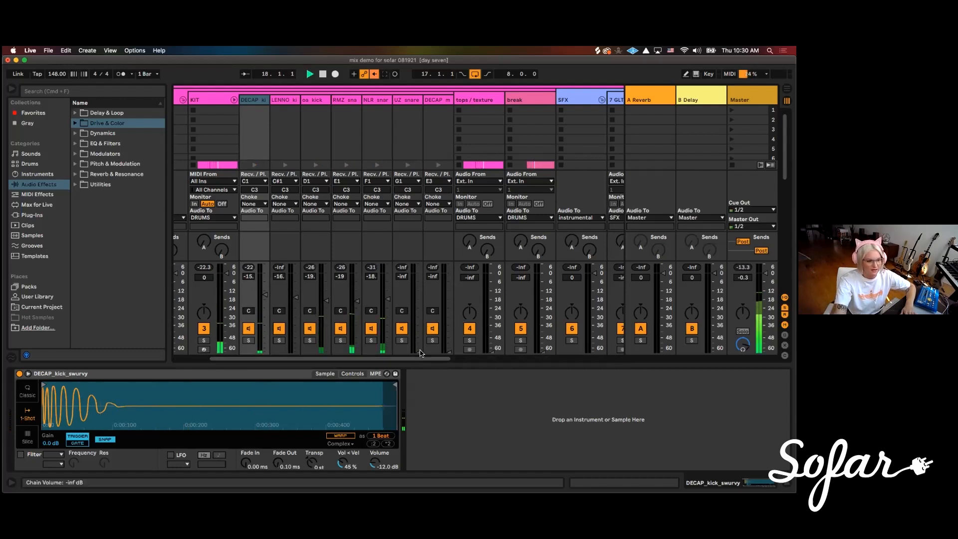
mouse_move(418, 300)
left_mouse_down()
mouse_move(388, 300)
mouse_move(418, 307)
left_mouse_up()
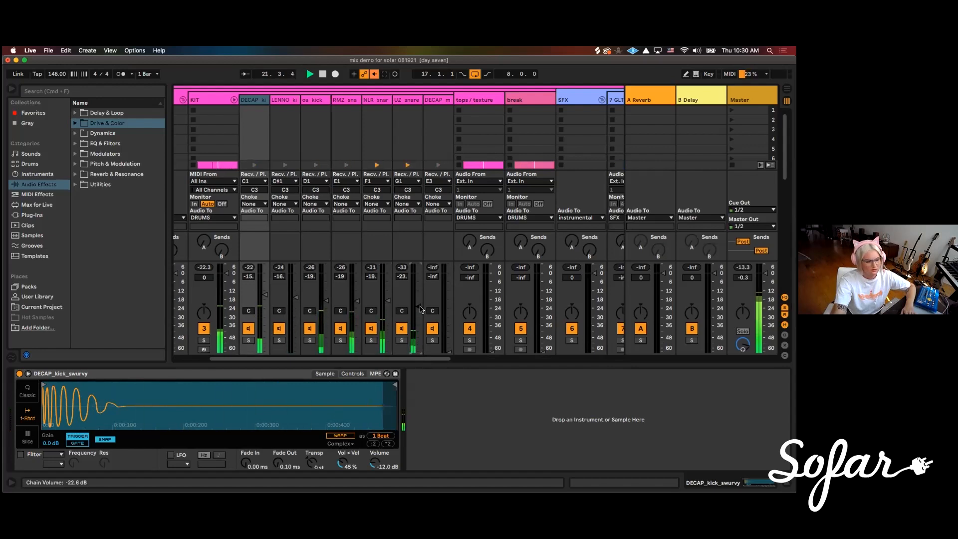
left_click_drag(427, 359, 439, 359)
left_click_drag(391, 307, 391, 306)
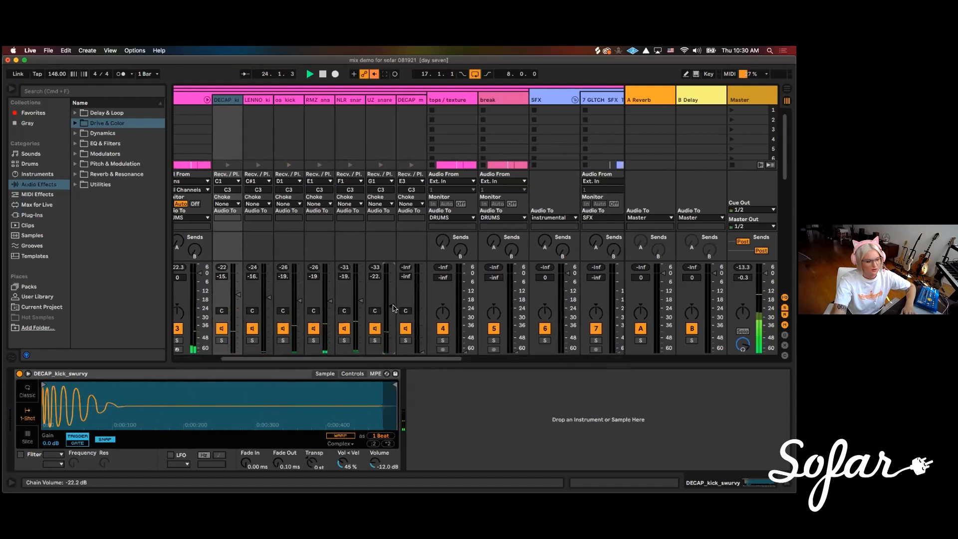
left_click_drag(423, 352, 423, 302)
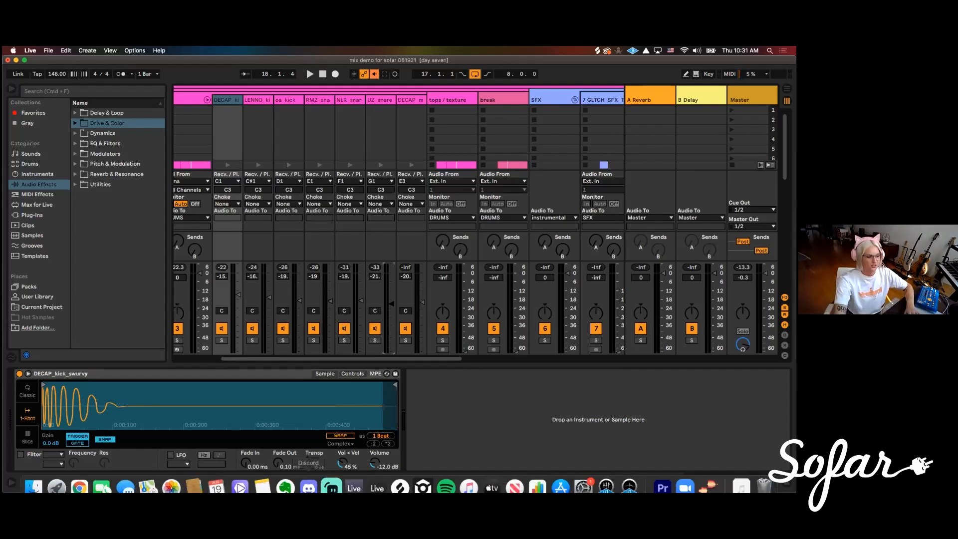
Switch to Chrome, search for "fletcher munson curve" in a new tab, and open the Wikipedia equal-loudness contour image
left_click(79, 478)
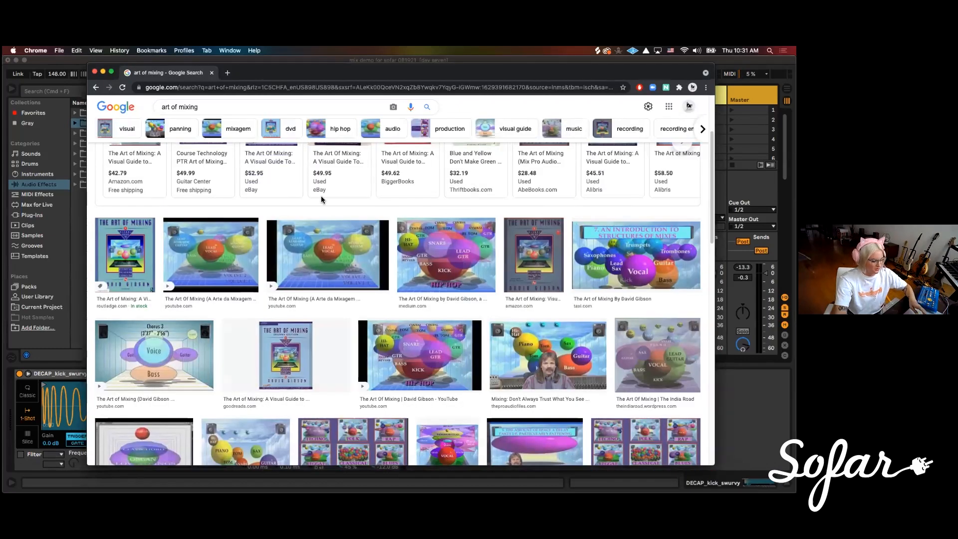
key("super+t")
type("flet")
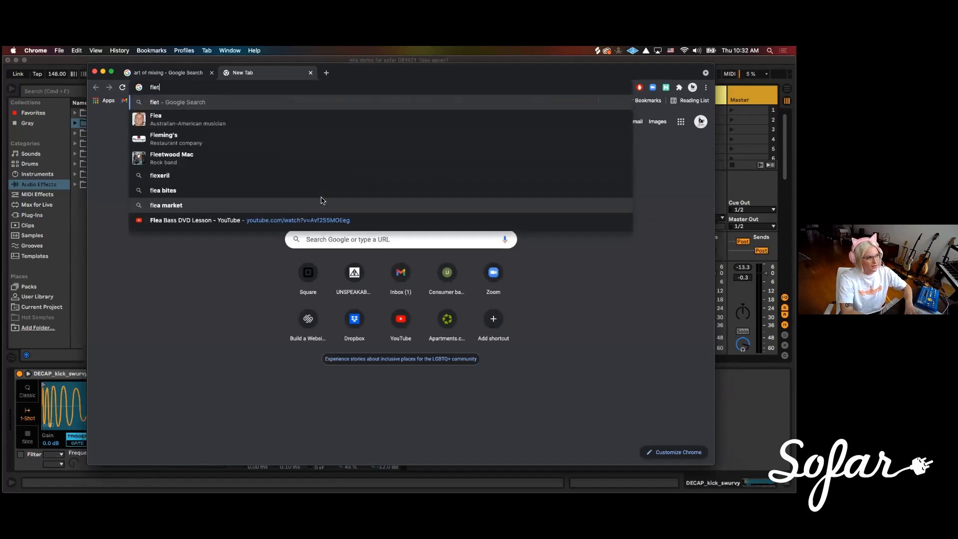
type("cher")
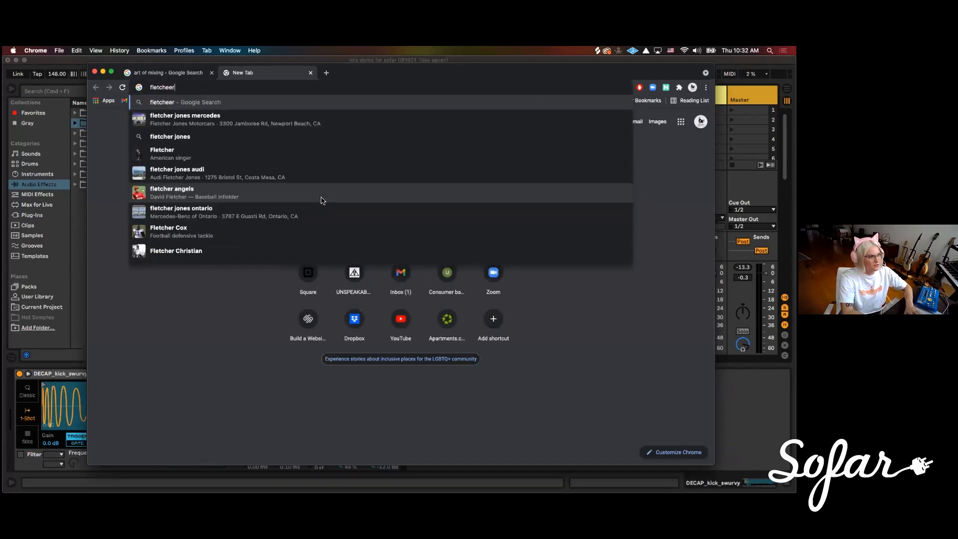
type(" muns")
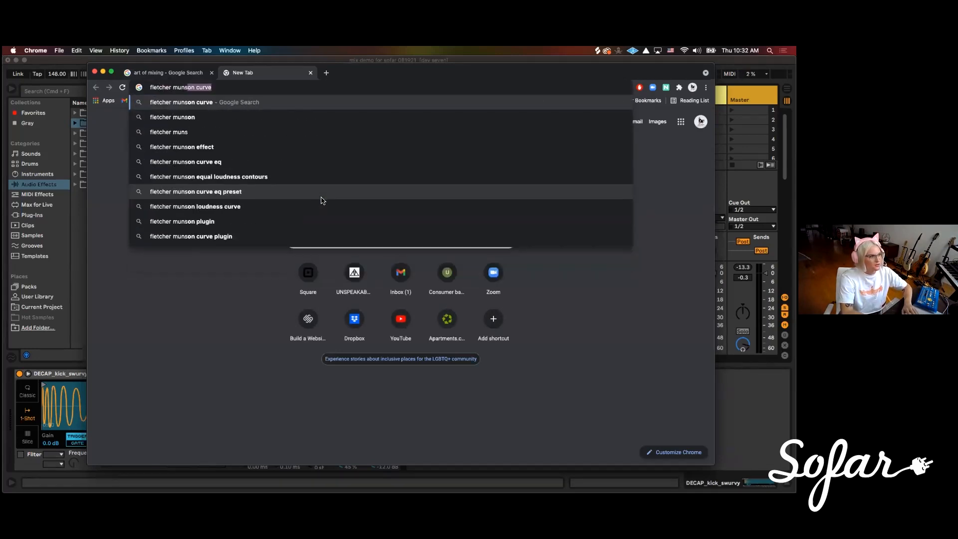
left_click(230, 102)
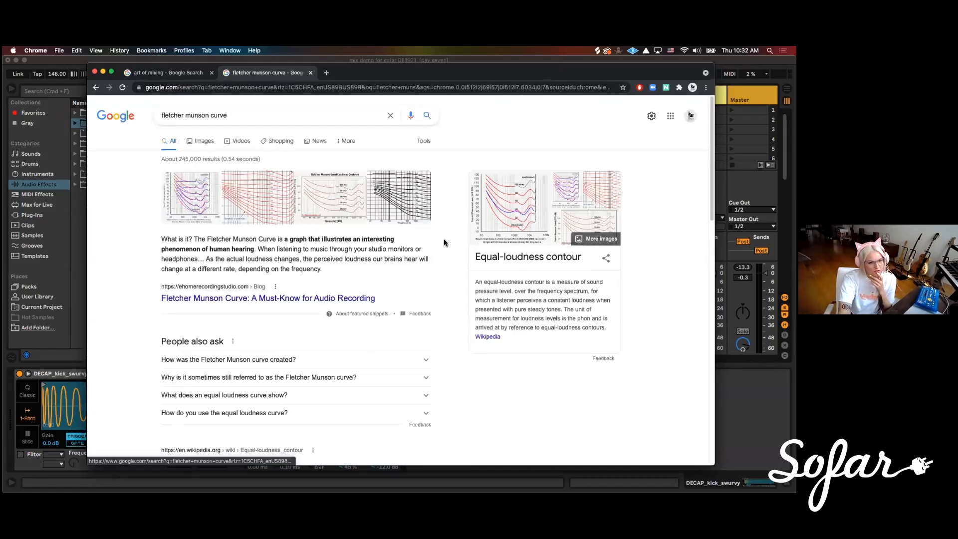
left_click(190, 201)
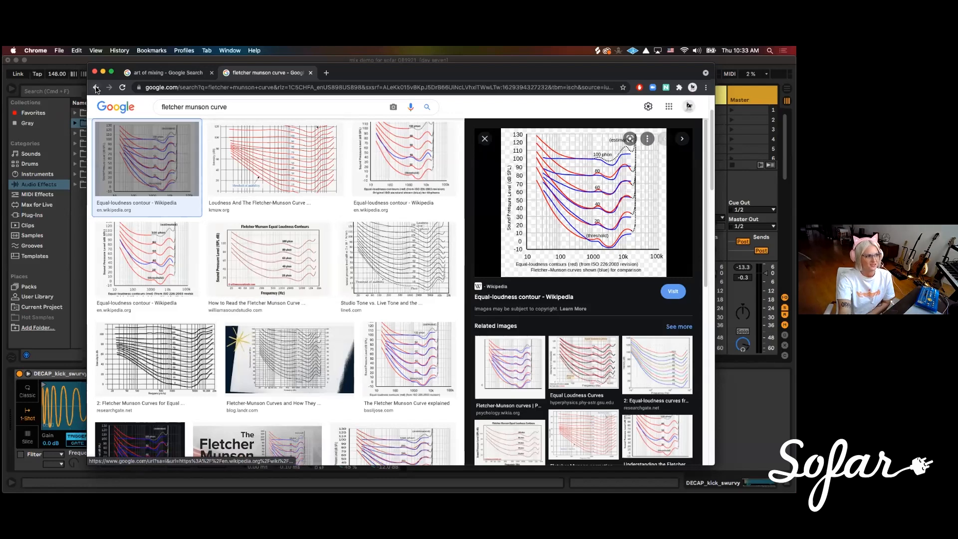
Return to Ableton Live, audition the drum loop, and lower the first DECAP kick chain to -16 dB
left_click(77, 222)
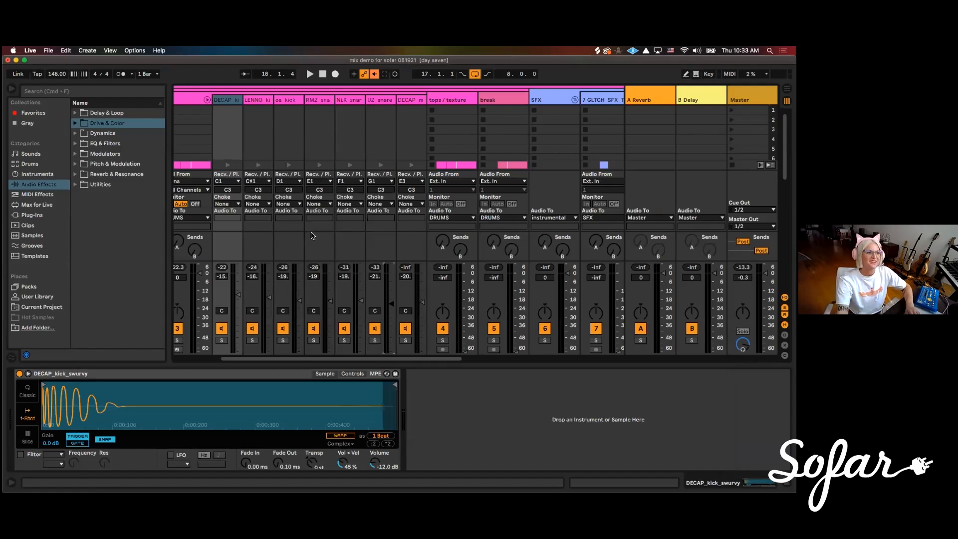
key("space")
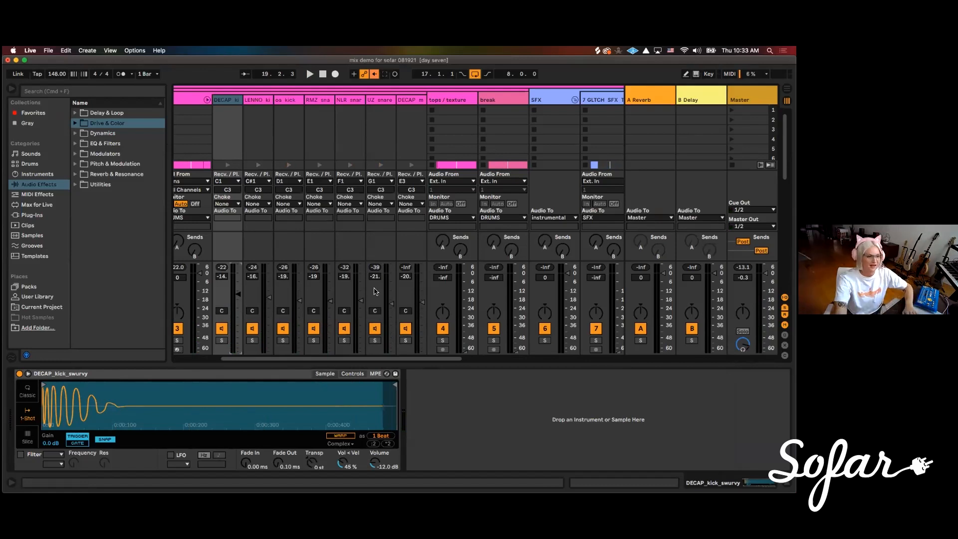
key("space")
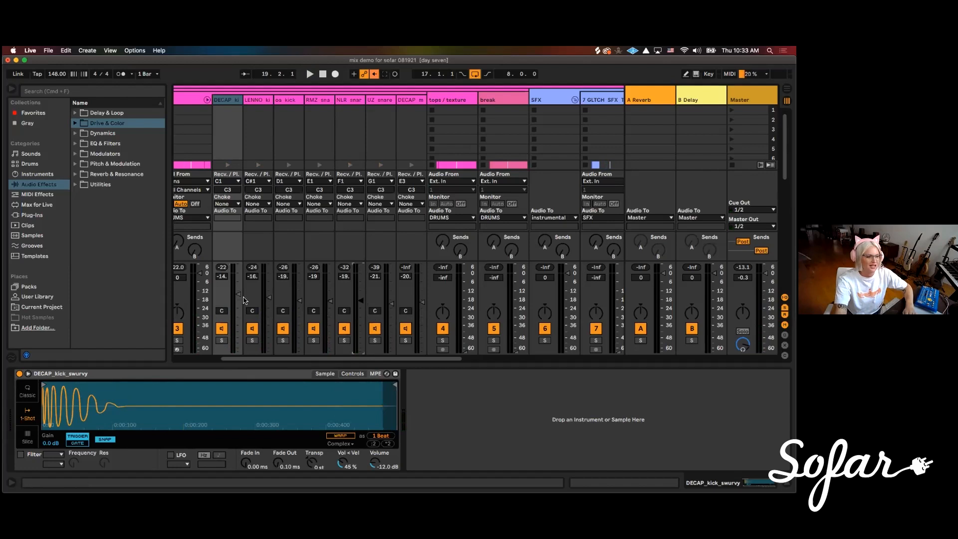
key("space")
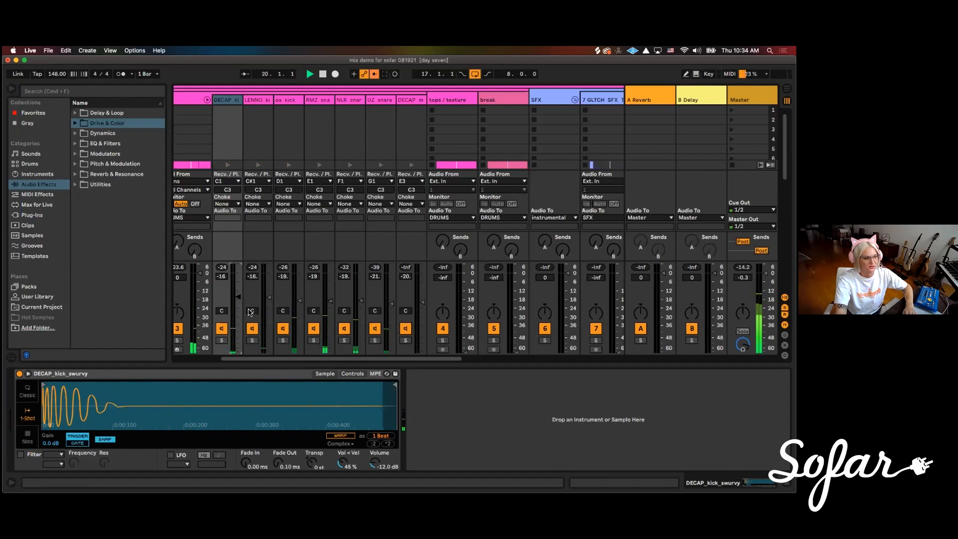
key("space")
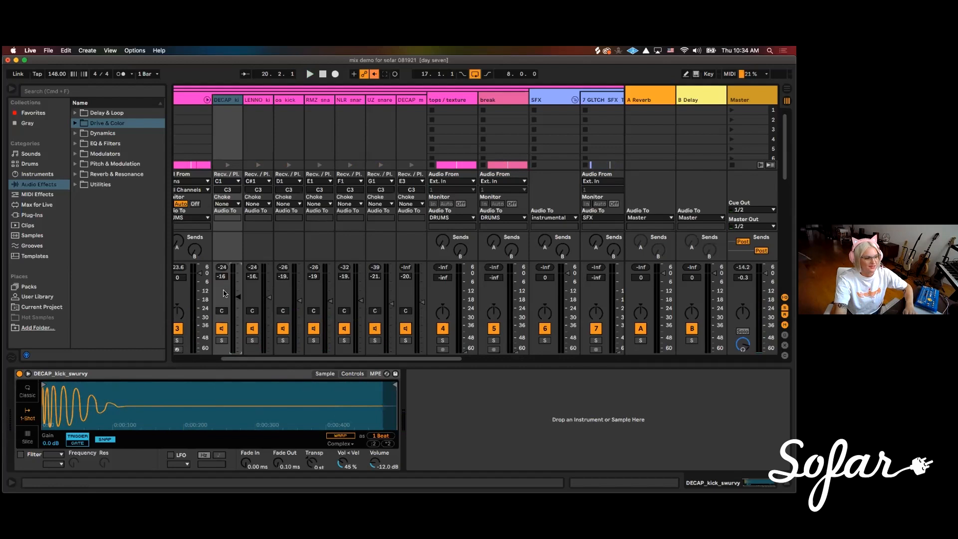
key("space")
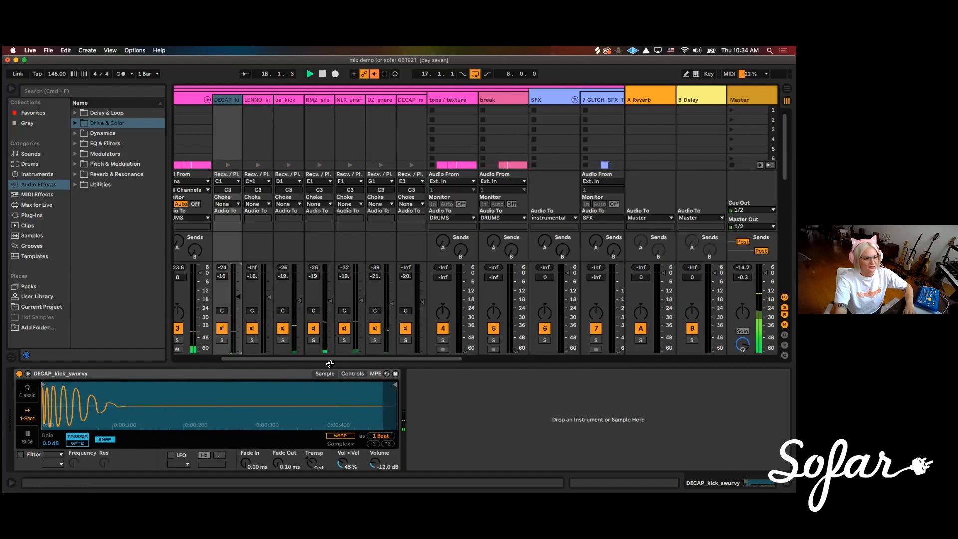
Raise the last DECAP chain in KIT to about -15 dB
left_click_drag(330, 358, 335, 358)
left_click_drag(413, 313, 411, 296)
right_click(412, 298)
left_click(410, 299)
Bring in the tops / texture track during playback and set its volume to about -29.3 dB
left_click_drag(444, 358, 465, 359)
left_click_drag(349, 358, 388, 360)
key("space")
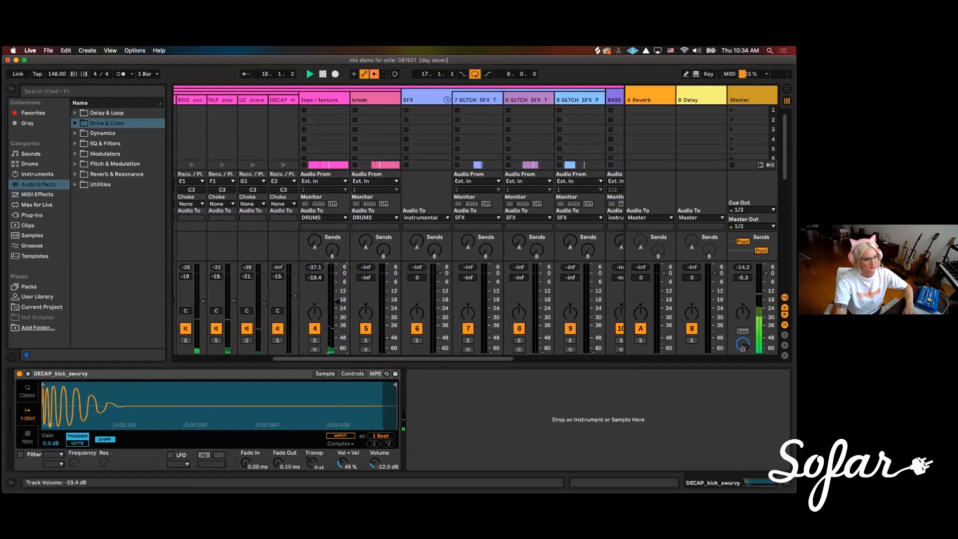
left_click_drag(337, 301, 338, 318)
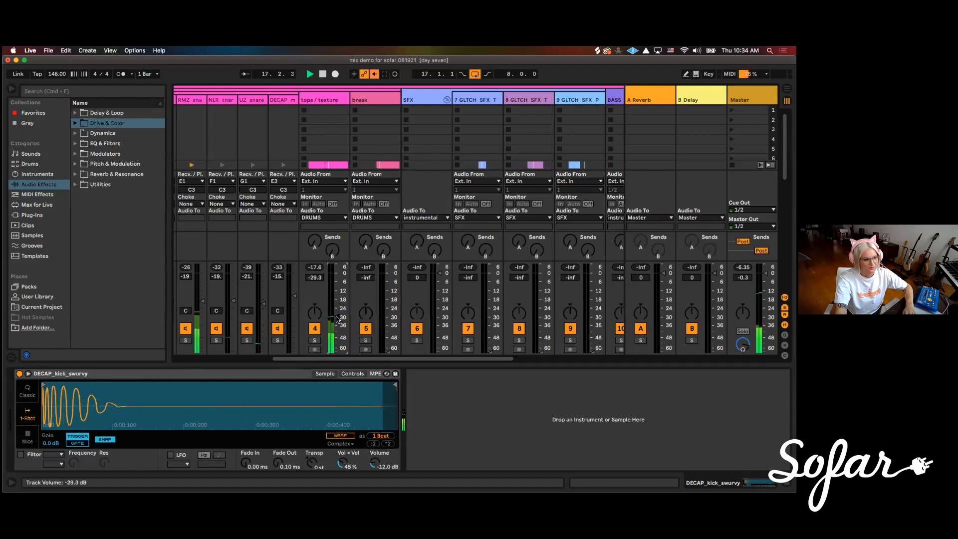
Raise the break track's volume to about -22 dB and play the loop
key("space")
left_click_drag(388, 352, 389, 318)
key("space")
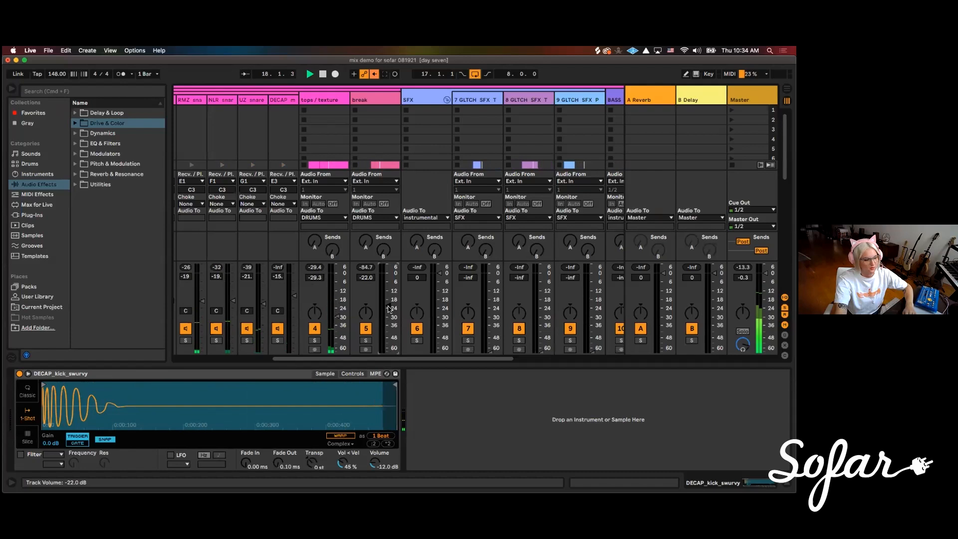
In the Arrangement View, select the break clip spanning bars 25 to 33 and loop those eight bars
key("Tab")
scroll(394, 246, "down", 6)
scroll(402, 252, "up", 2)
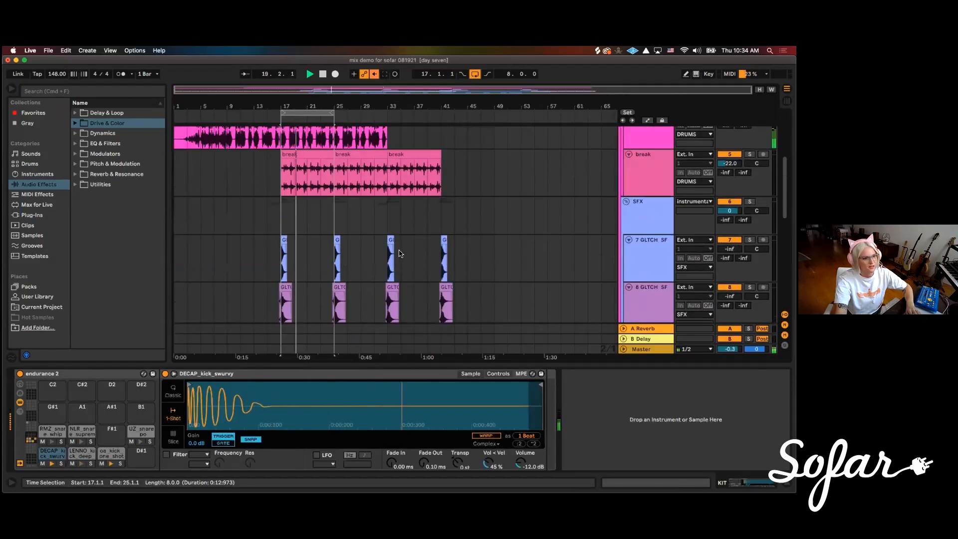
scroll(400, 254, "up", 3)
key("space")
left_click(362, 224)
key("super+l")
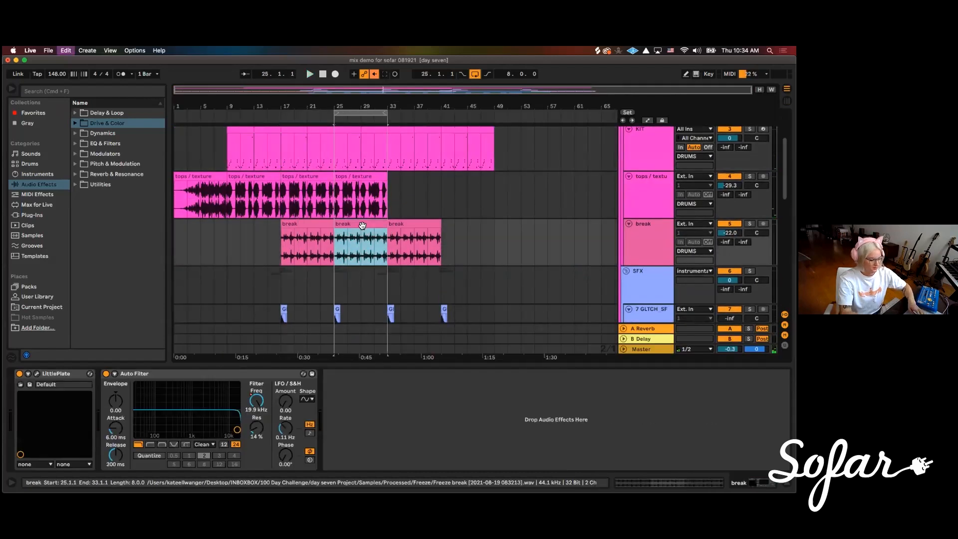
Play the eight-bar loop and raise the break track's volume to about -17.3 dB in the session mixer
key("space")
key("Tab")
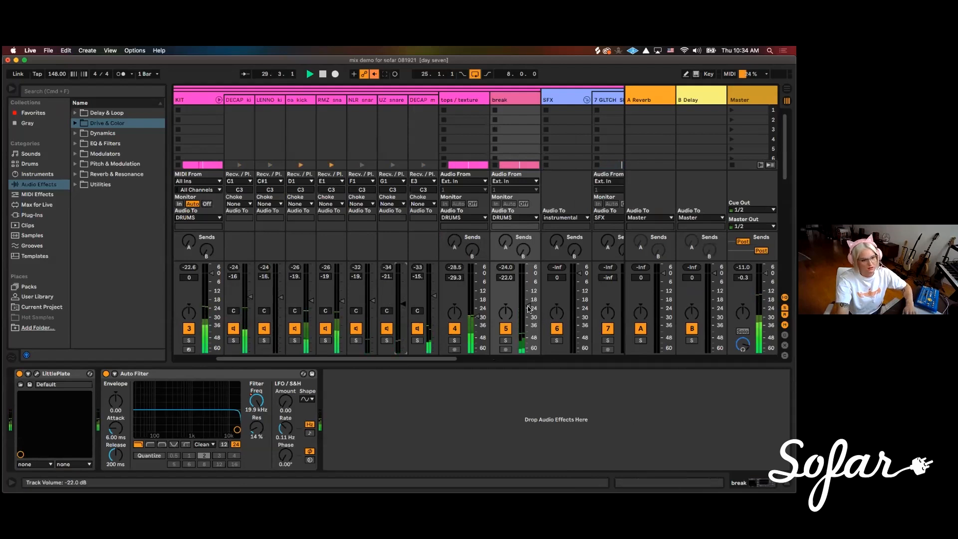
left_click_drag(529, 309, 527, 298)
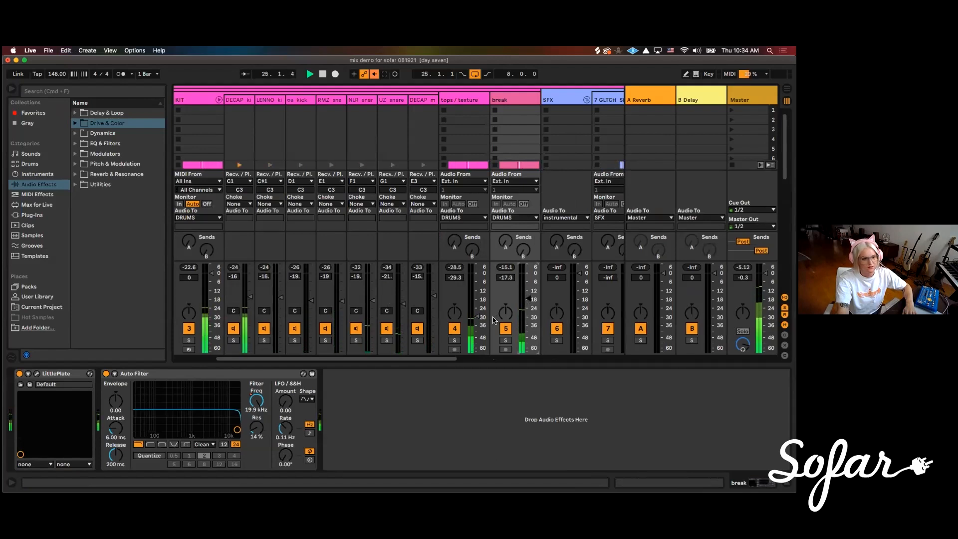
Bring in the first two glitch SFX tracks, setting track 7 to about -10.7 dB and track 8 to about -17.3 dB
scroll(287, 285, "right", 5)
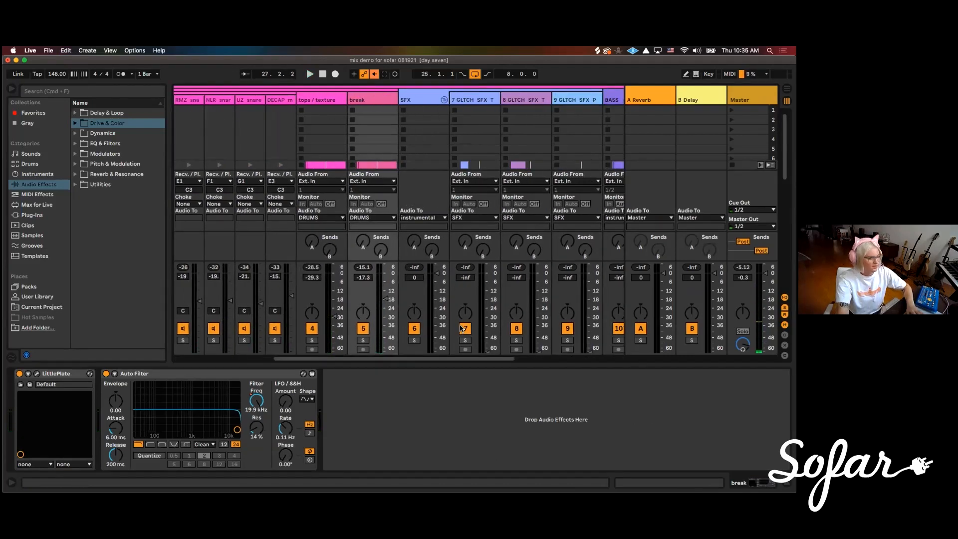
key("Tab")
scroll(418, 283, "down", 4)
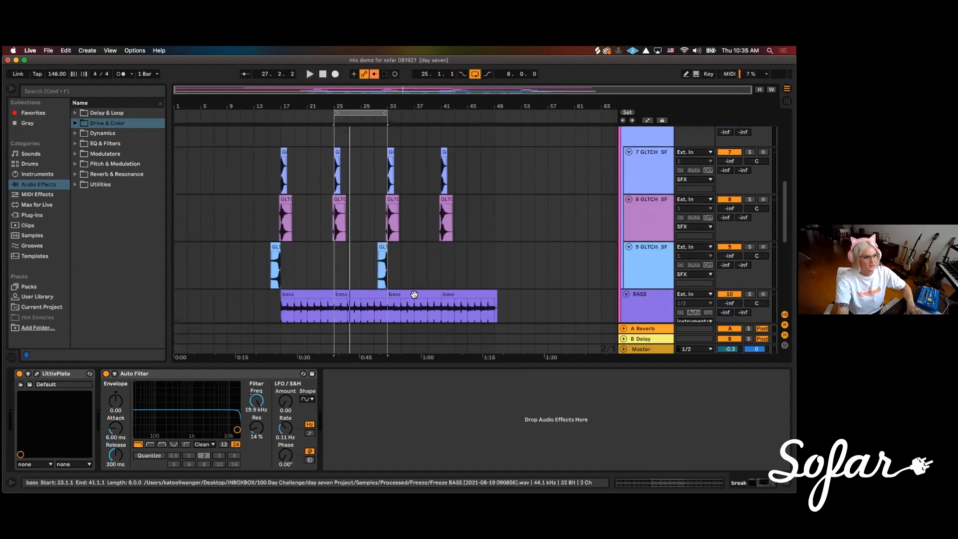
key("Tab")
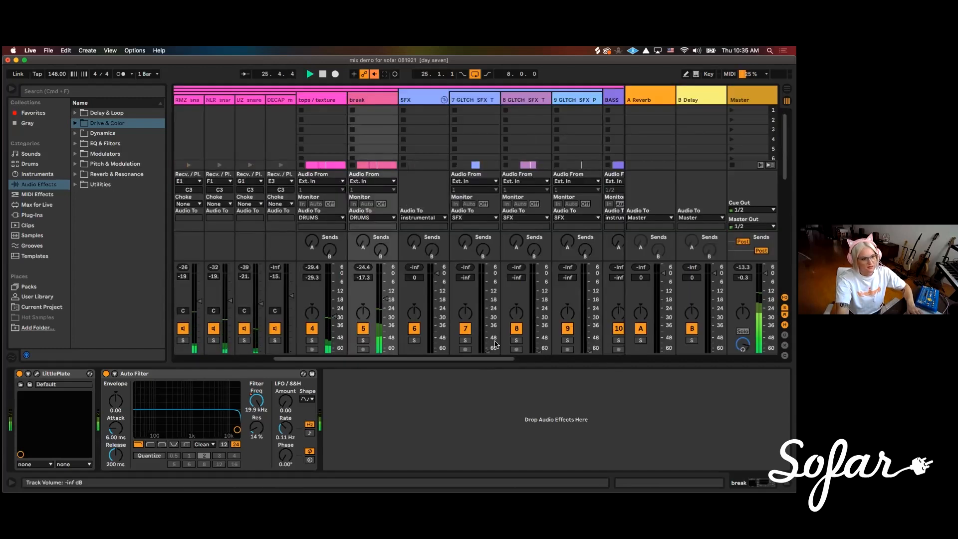
left_click_drag(491, 351, 488, 289)
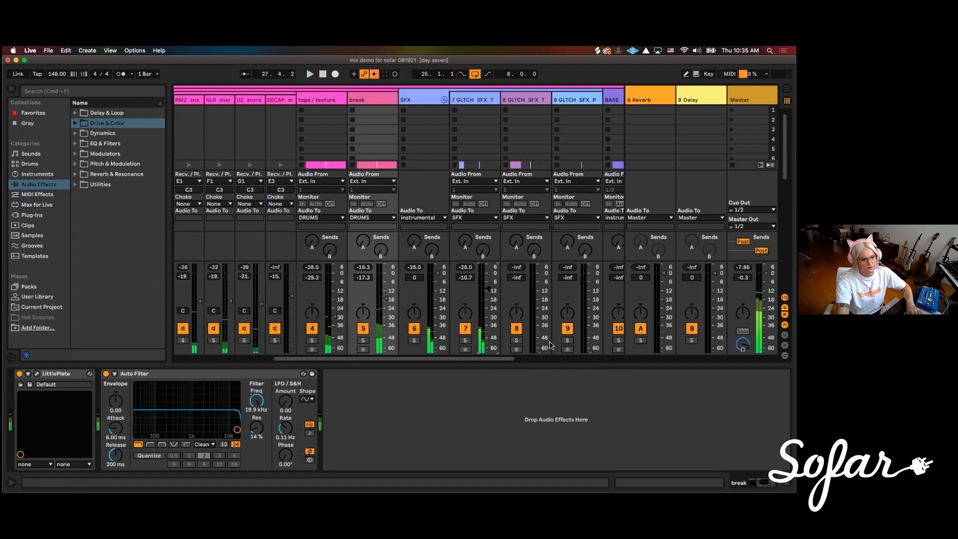
left_click_drag(539, 351, 539, 299)
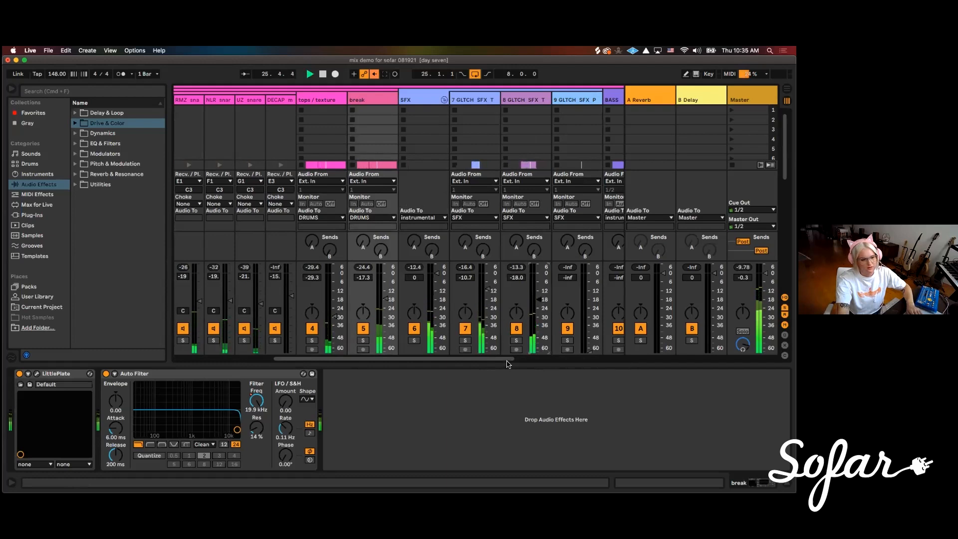
Play from the track 9 glitch SFX clip just before bar 33 and set that track's volume to about -14.4 dB
scroll(508, 363, "right", 5)
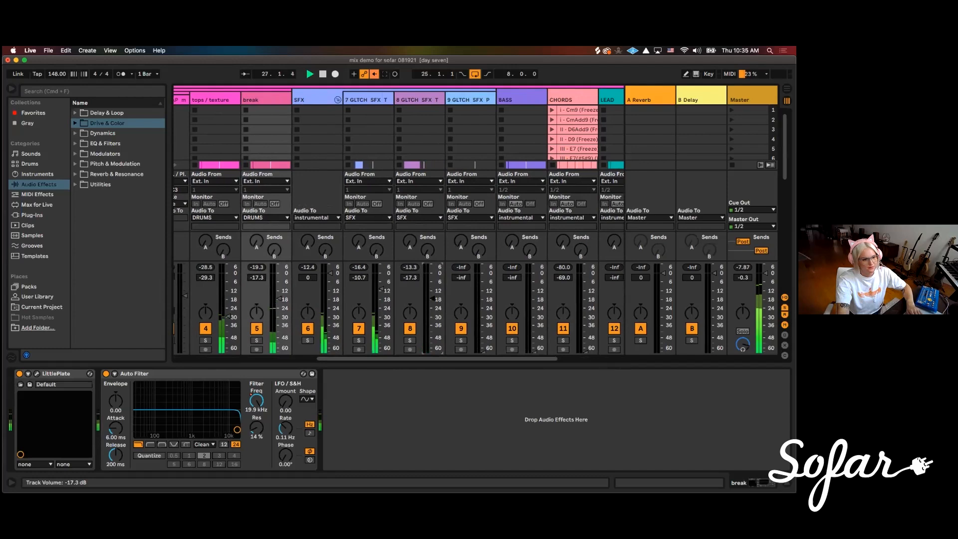
left_click_drag(483, 351, 482, 334)
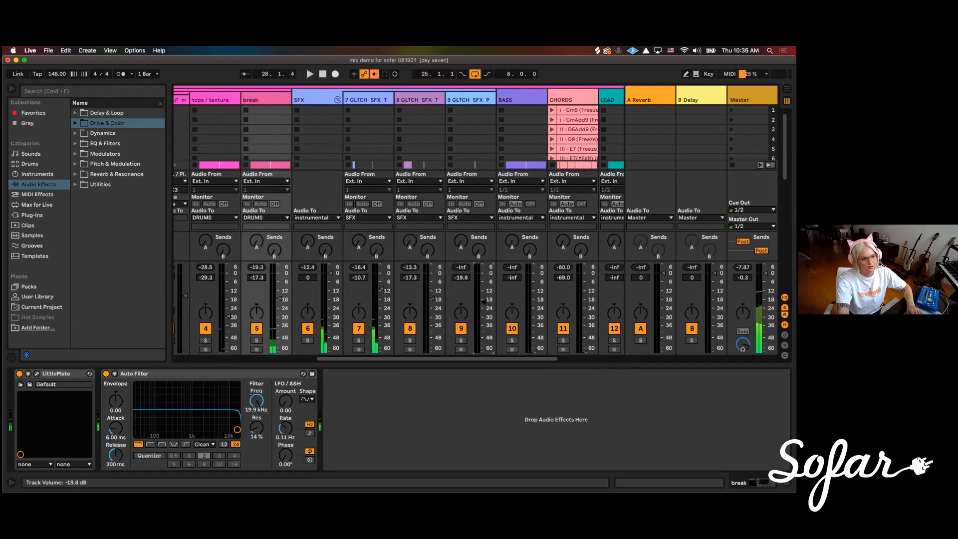
key("Tab")
left_click(381, 251)
key("space")
key("Tab")
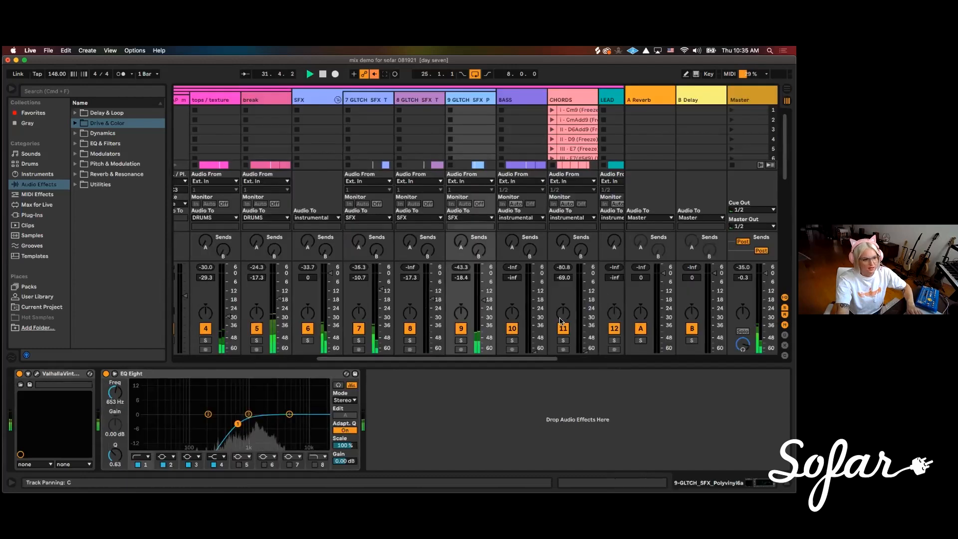
mouse_move(483, 300)
left_mouse_down()
mouse_move(483, 285)
mouse_move(483, 295)
left_mouse_up()
scroll(434, 361, "right", 5)
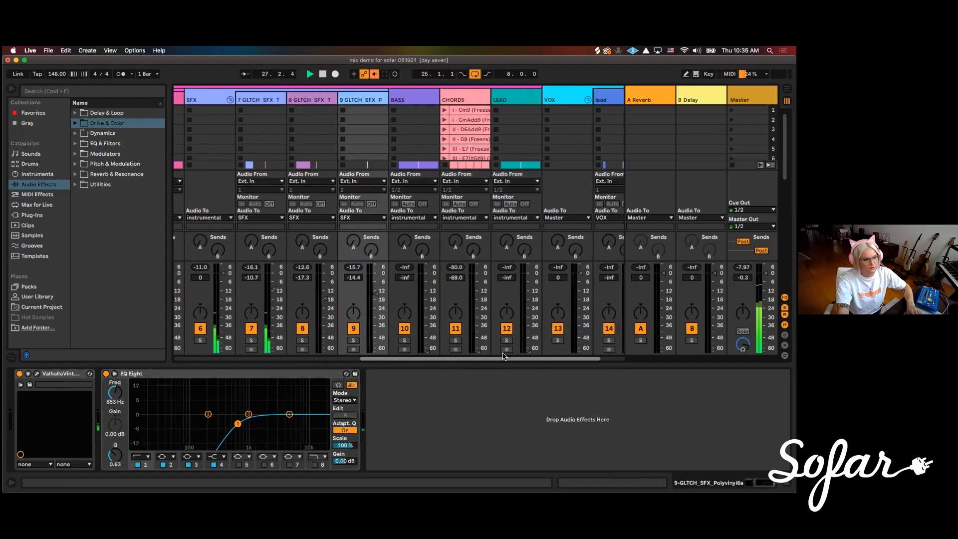
scroll(413, 362, "right", 3)
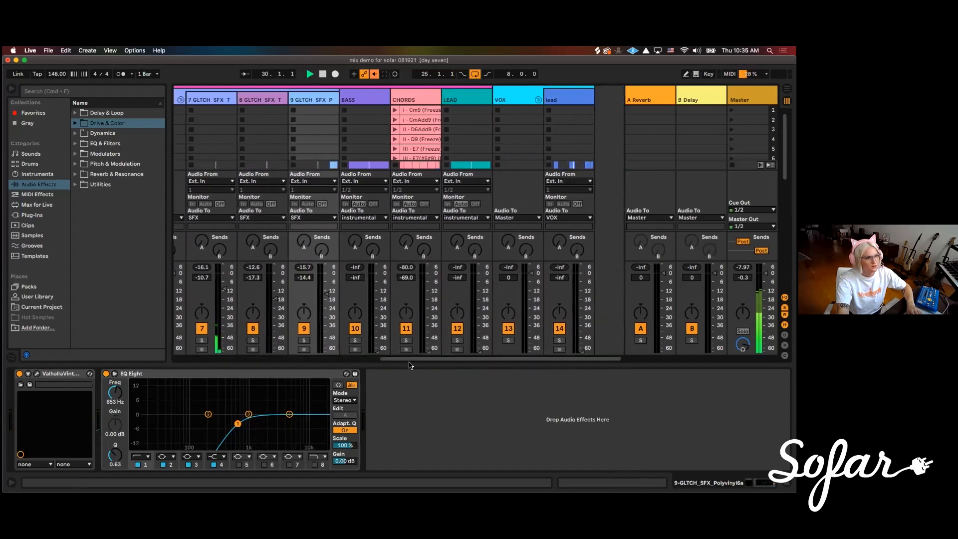
left_click_drag(408, 359, 432, 362)
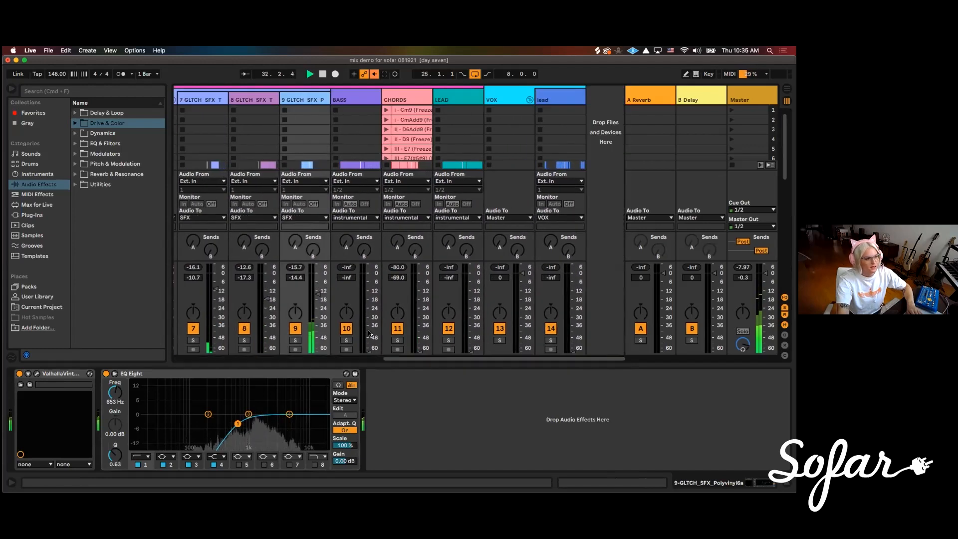
scroll(375, 314, "left", 5)
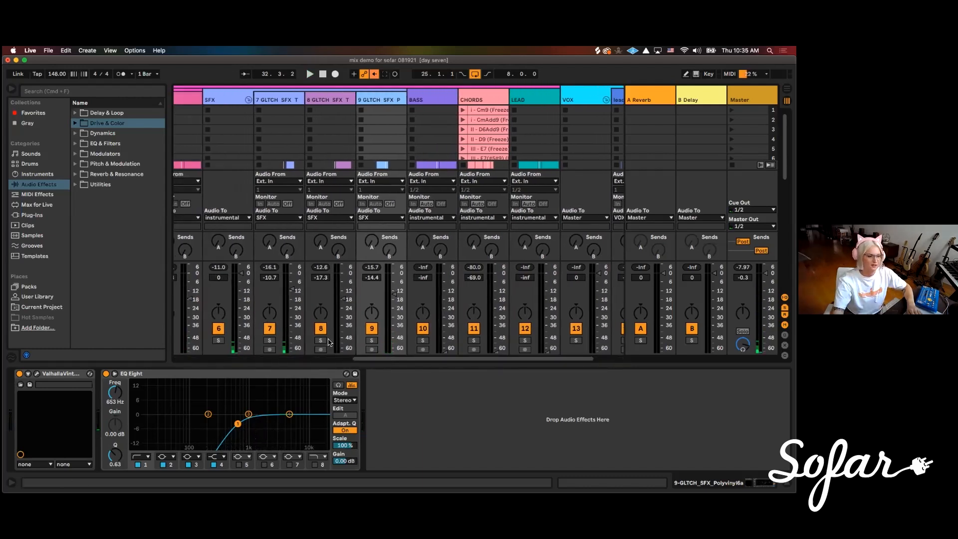
scroll(385, 361, "left", 3)
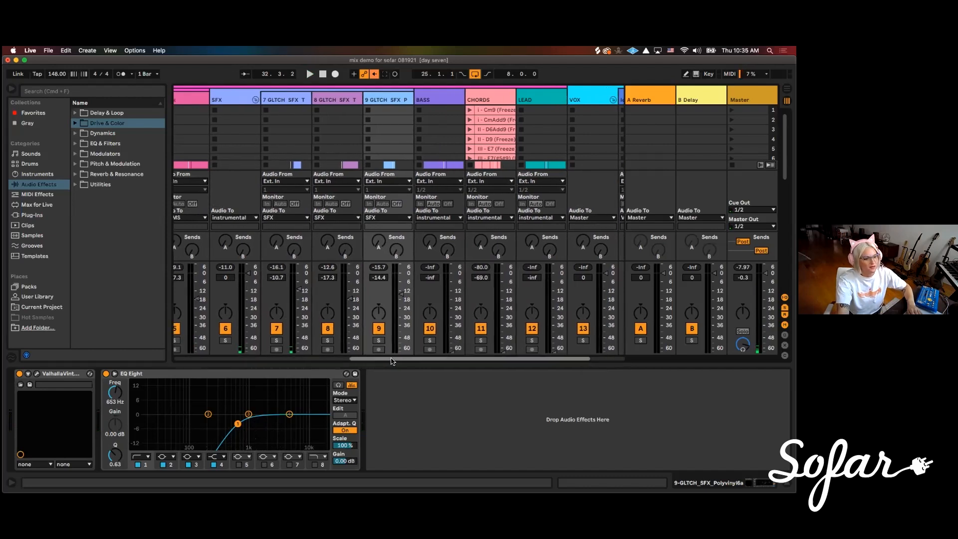
scroll(385, 361, "left", 1)
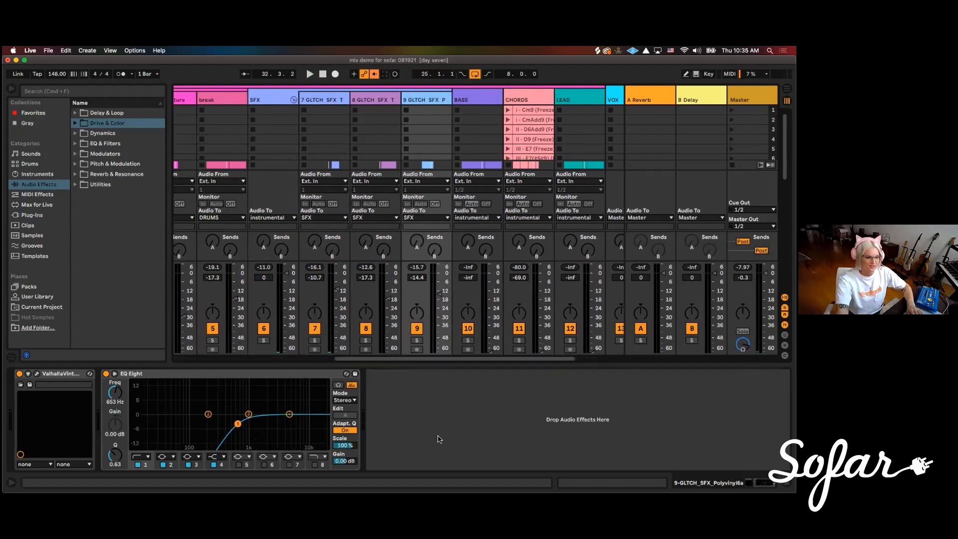
Switch to Chrome and examine the "art of mixing" image results for visual representations of instruments in a mix
mouse_move(309, 479)
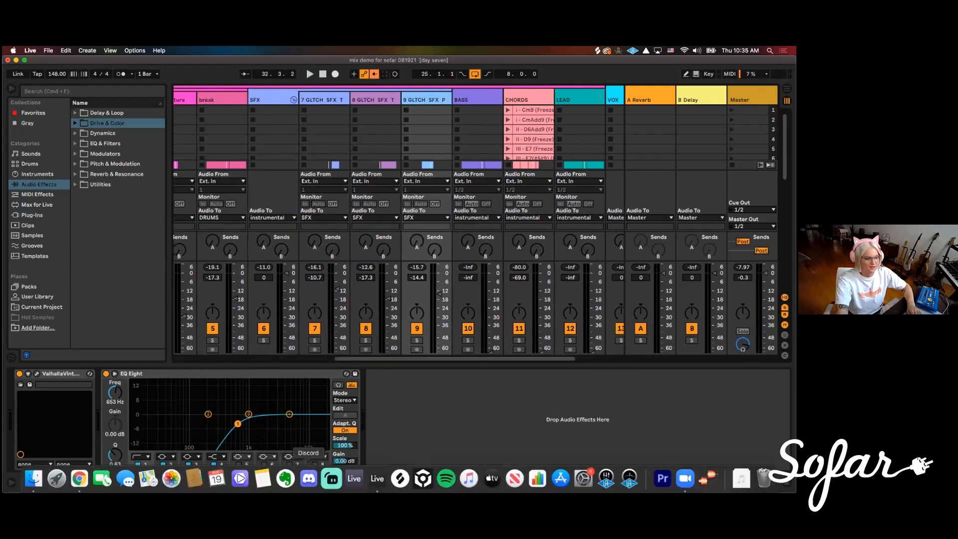
left_click(78, 479)
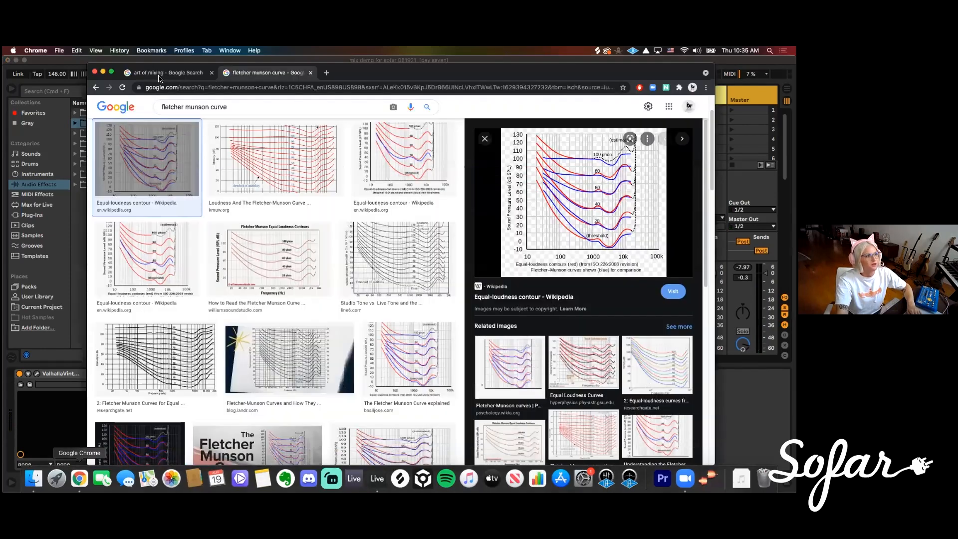
left_click(159, 74)
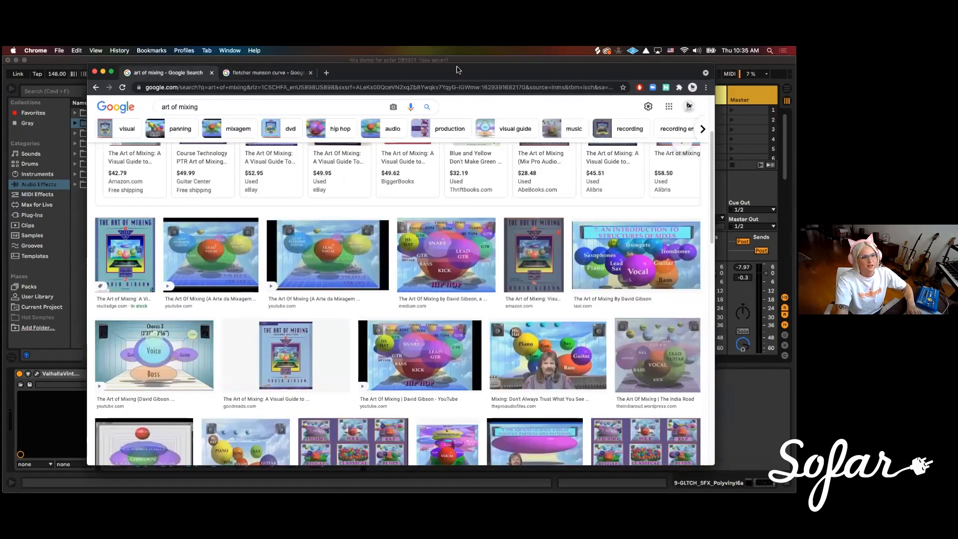
left_click_drag(458, 69, 451, 65)
scroll(300, 271, "down", 2)
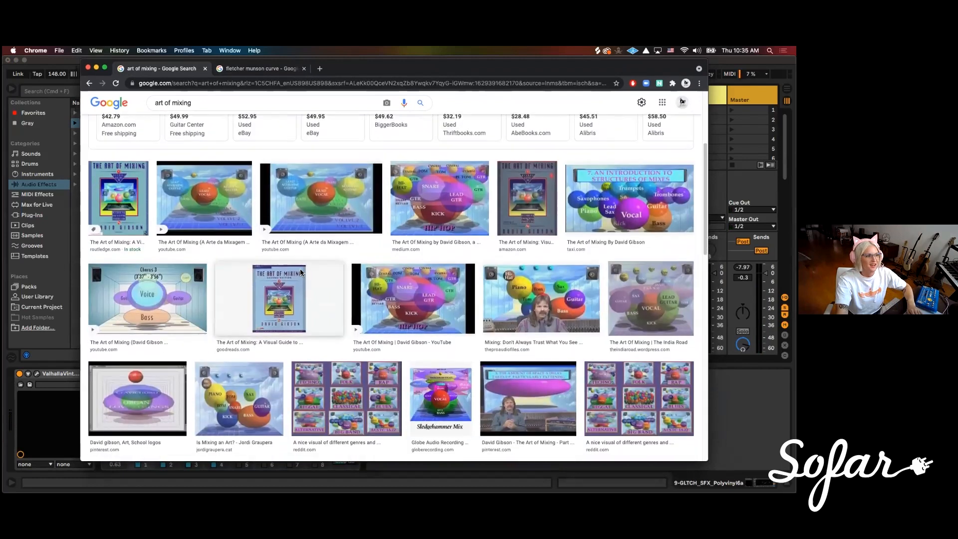
scroll(300, 268, "up", 6)
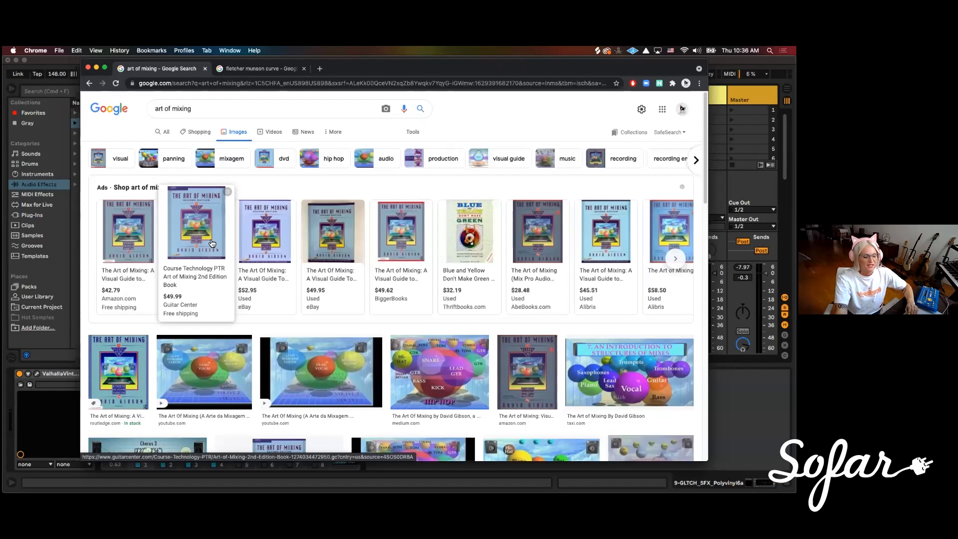
scroll(355, 284, "down", 2)
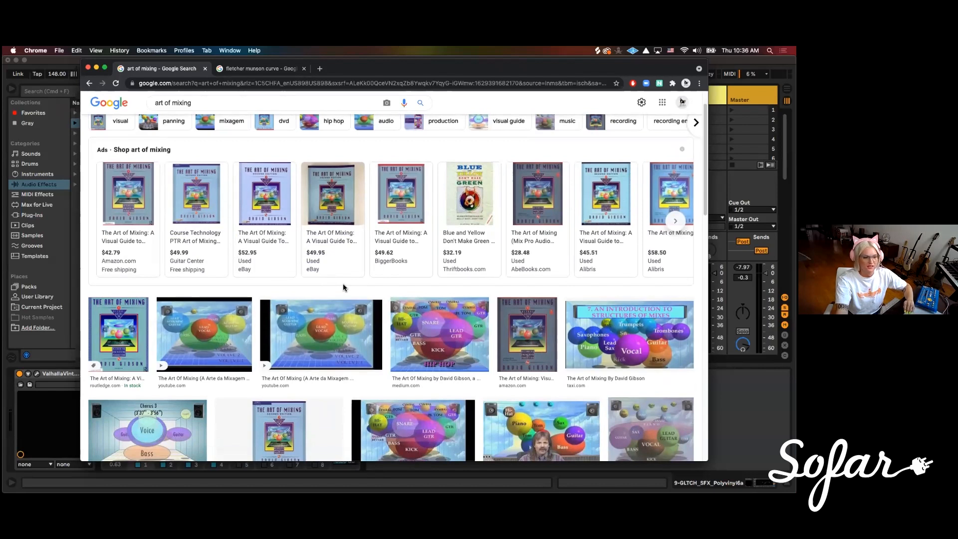
scroll(343, 284, "down", 5)
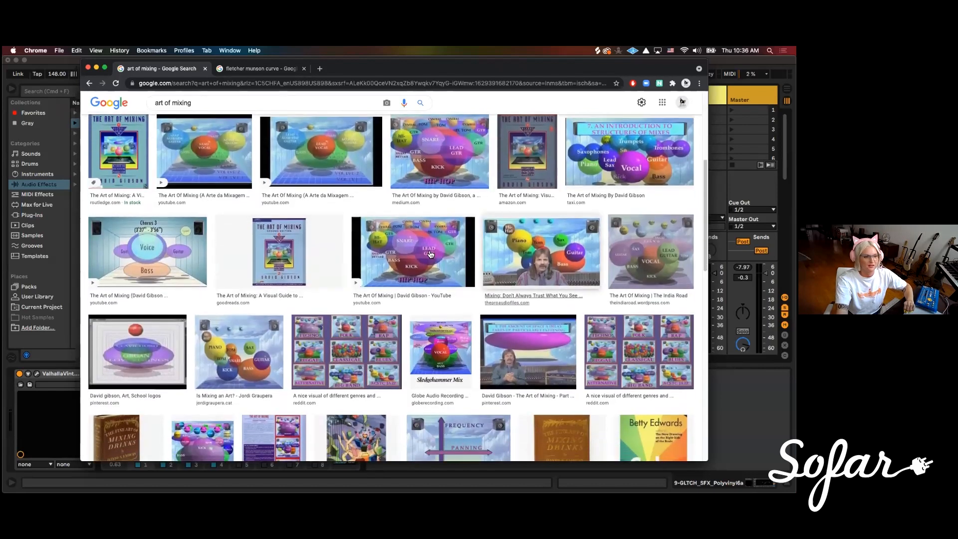
scroll(379, 283, "up", 3)
scroll(413, 284, "down", 2)
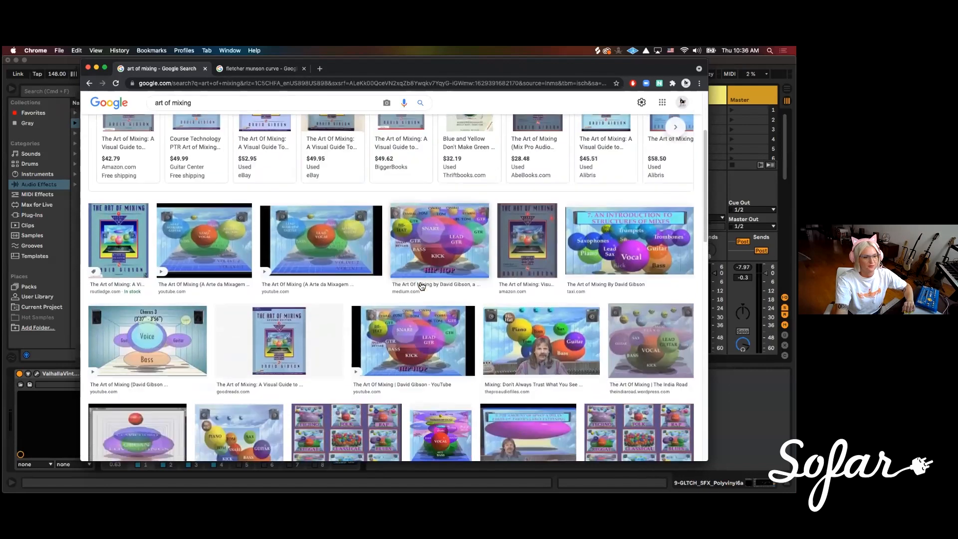
Preview the hip hop mix diagram and the Pro Audio Files image to examine how instruments are placed in the stereo field
left_click(429, 222)
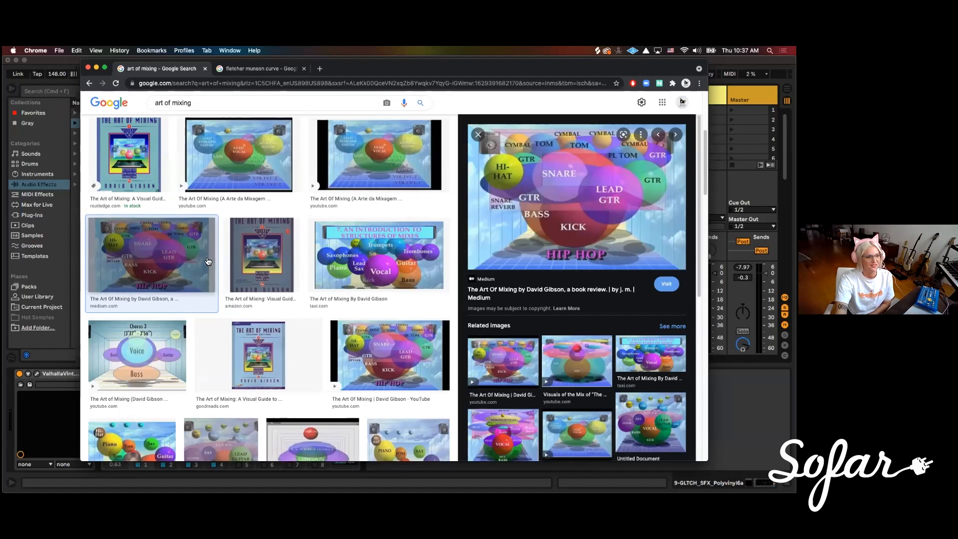
scroll(319, 289, "down", 5)
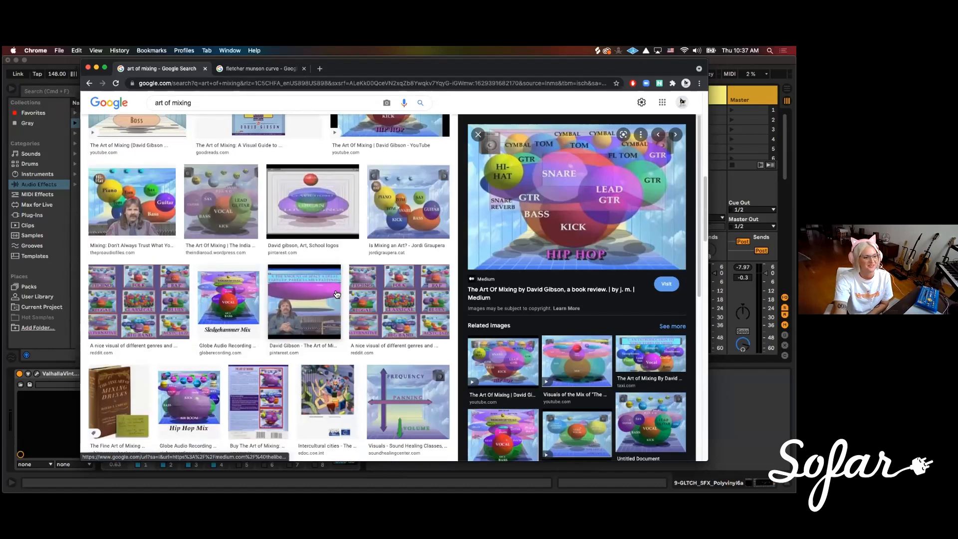
scroll(337, 294, "up", 5)
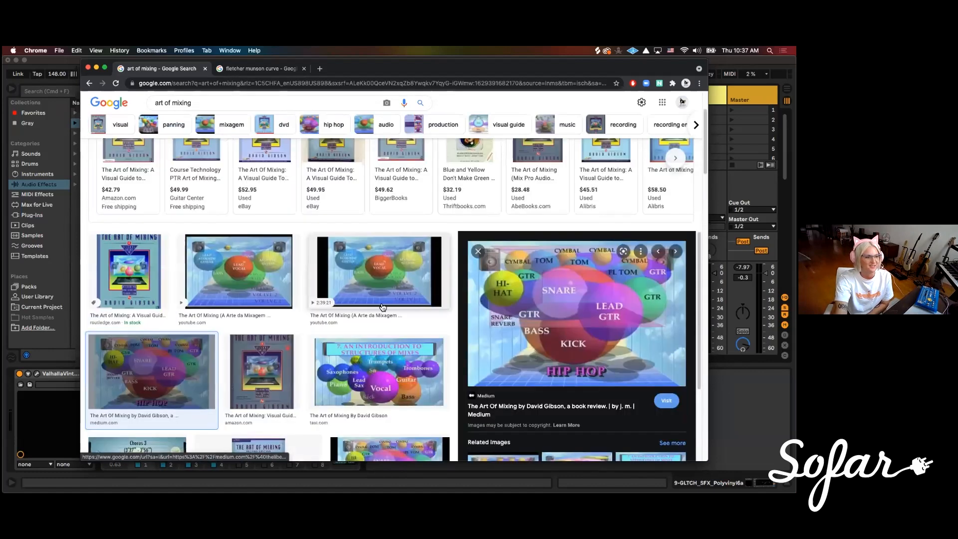
scroll(383, 307, "up", 2)
scroll(425, 338, "down", 7)
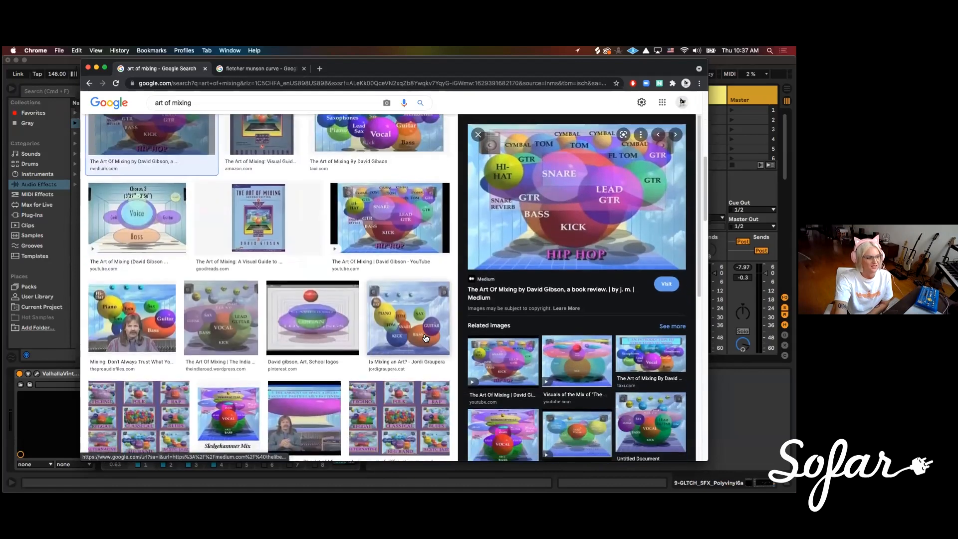
scroll(419, 282, "up", 1)
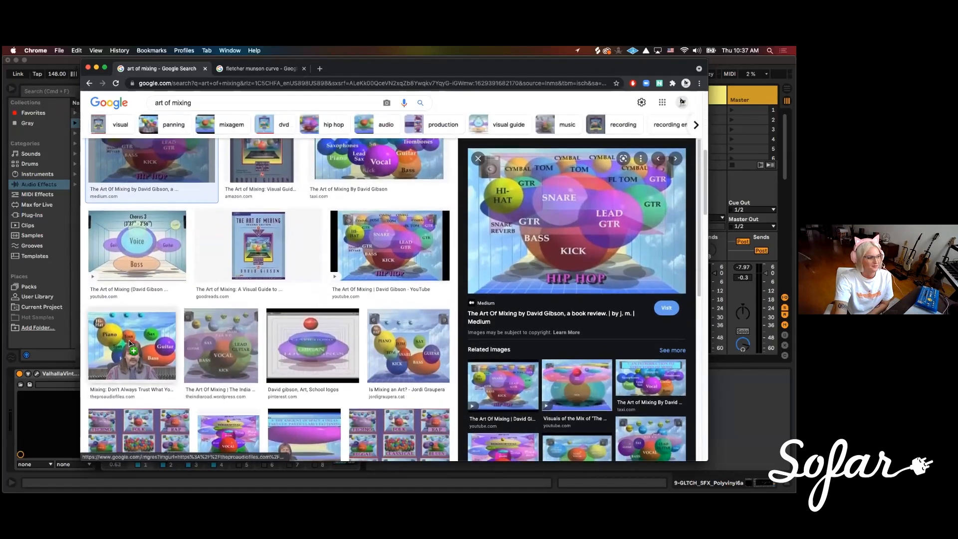
left_click(131, 344)
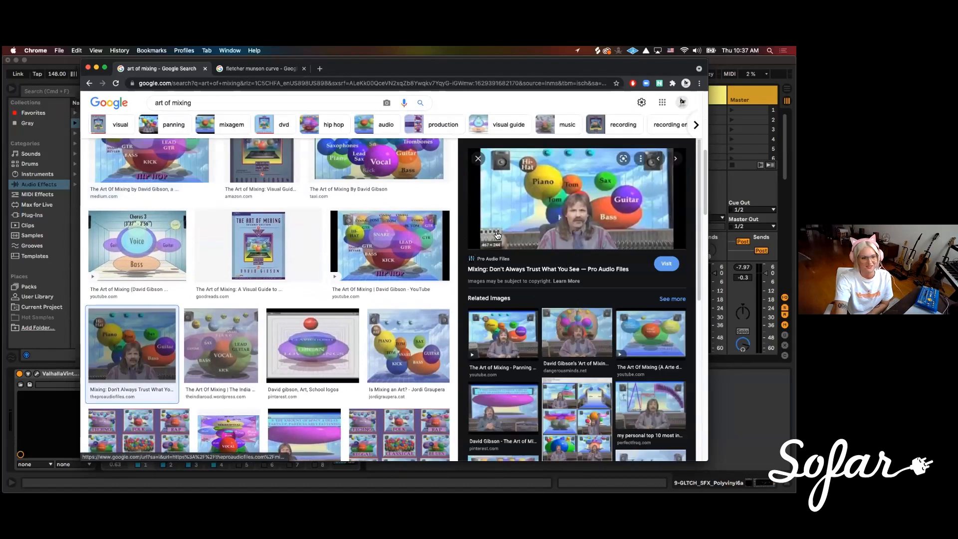
scroll(387, 271, "up", 1)
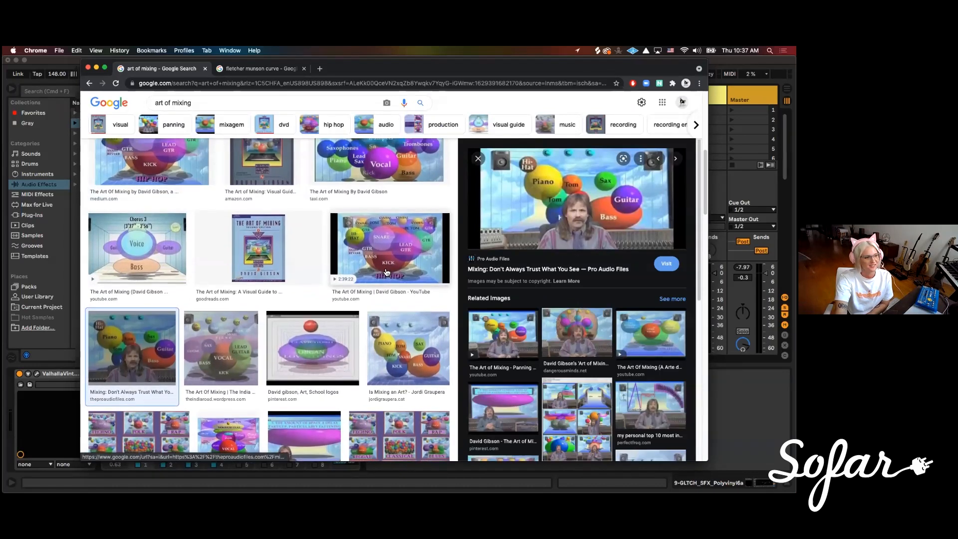
scroll(386, 272, "up", 5)
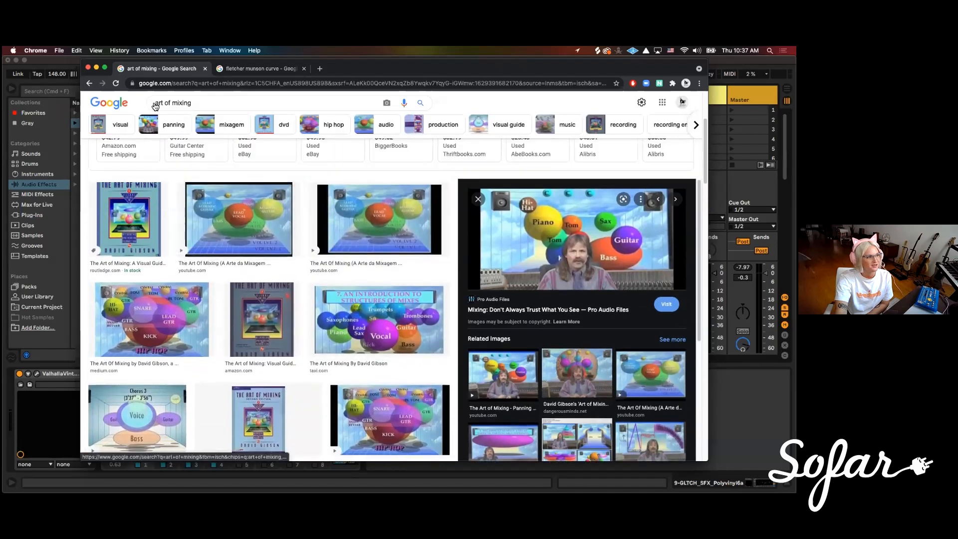
Return to Live, play the loop with track 7 selected, and pan glitch SFX tracks 8 and 9 away from centre
left_click(57, 240)
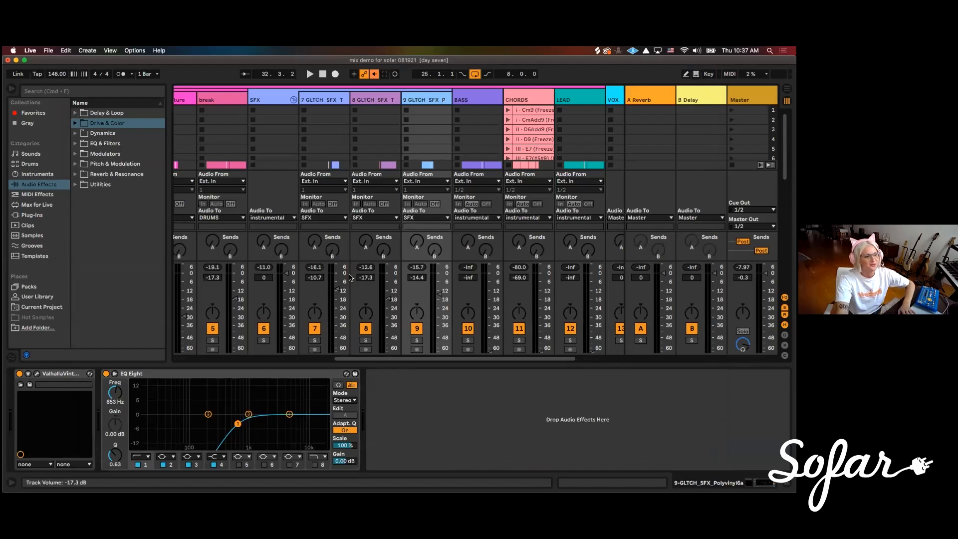
left_click(328, 100)
key("space")
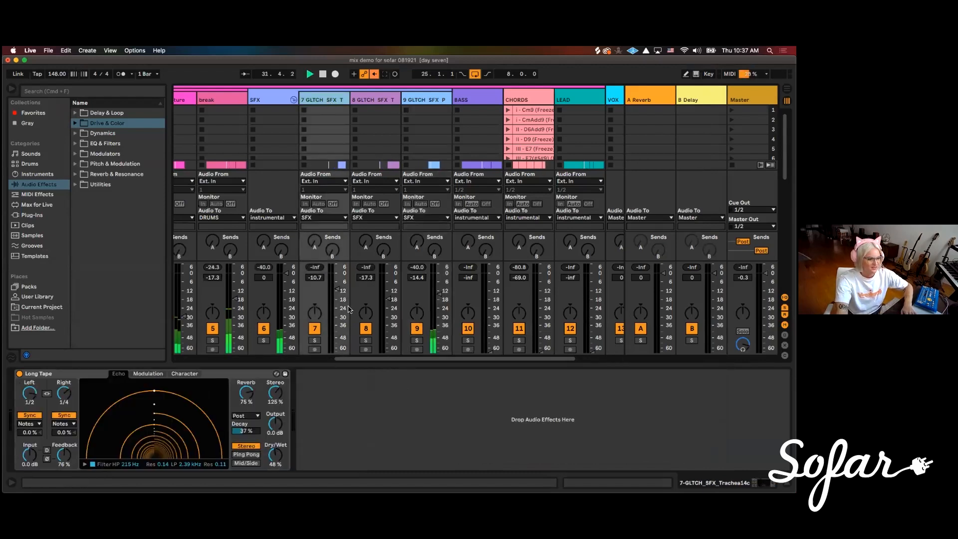
left_click_drag(415, 315, 363, 309)
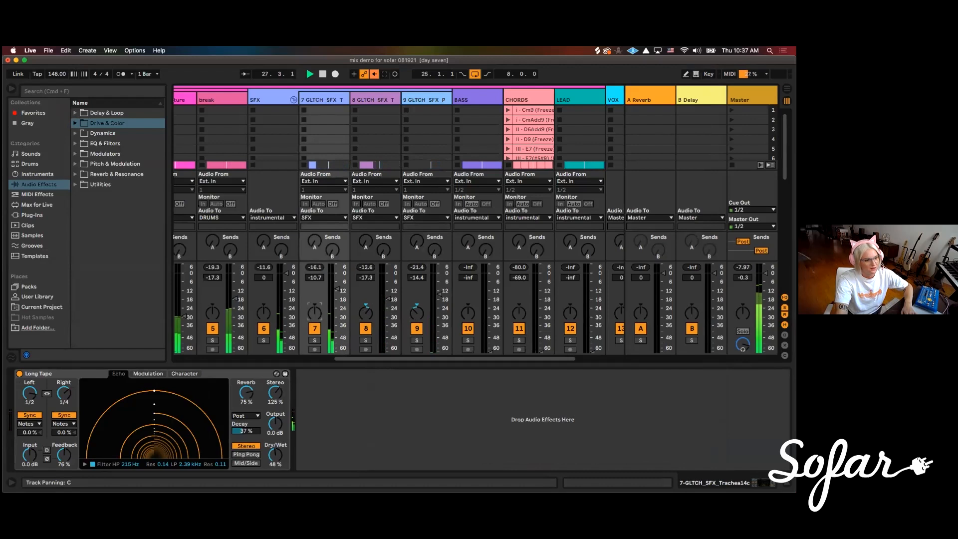
Pan glitch SFX track 7 slightly left, tops/texture away from centre, and the break track to about 12R
left_click_drag(311, 314, 311, 321)
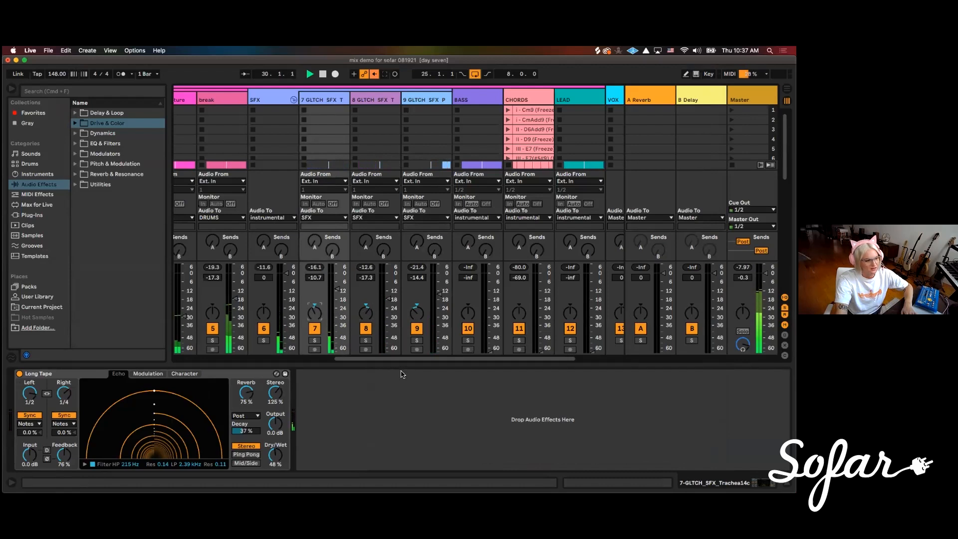
scroll(249, 155, "left", 5)
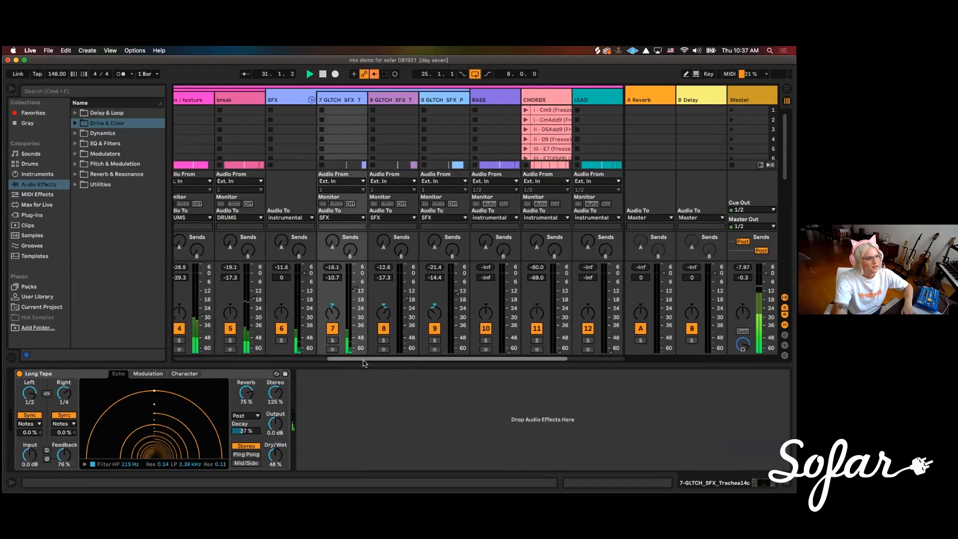
left_click_drag(266, 312, 265, 317)
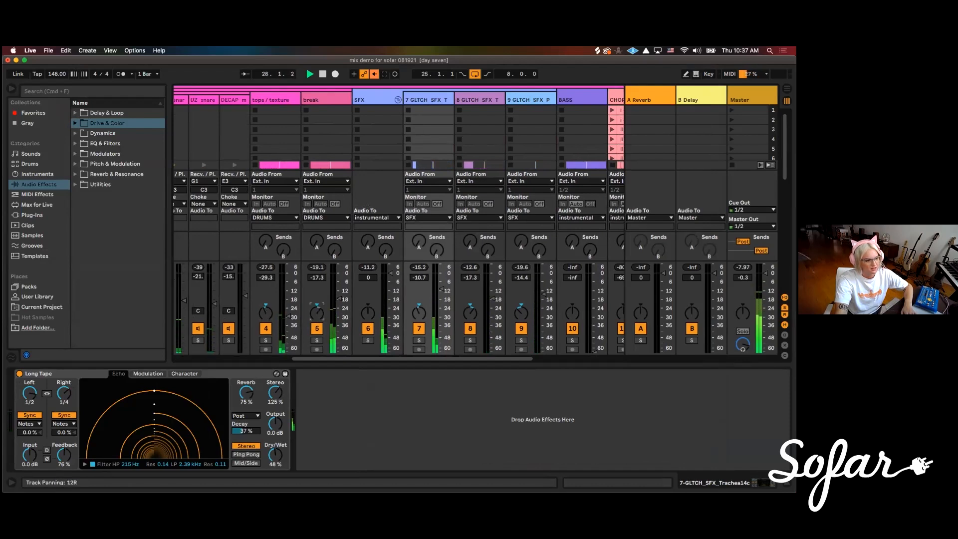
left_click_drag(317, 312, 317, 314)
mouse_move(361, 359)
left_mouse_down()
mouse_move(285, 363)
mouse_move(544, 363)
mouse_move(342, 362)
mouse_move(362, 361)
left_mouse_up()
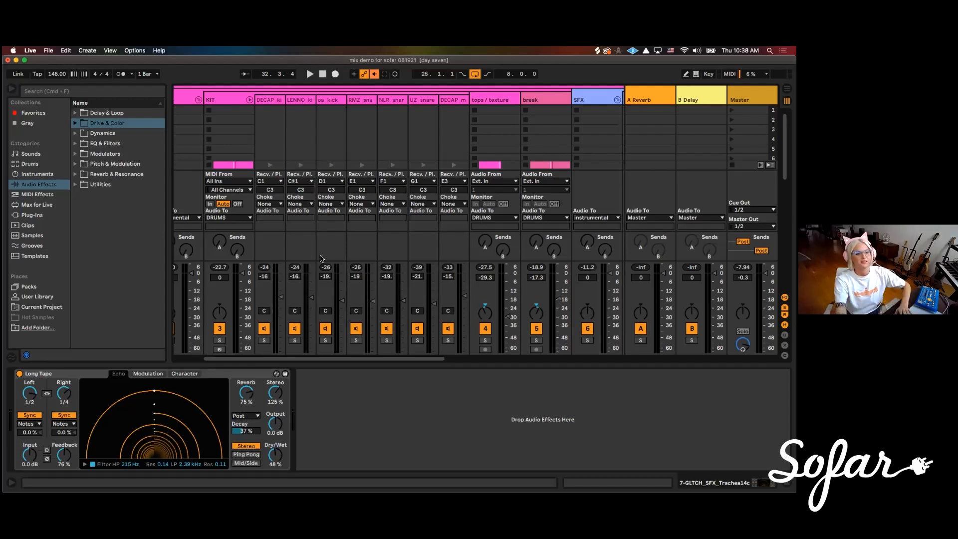
Play the loop and bring the BASS track up to a volume of about -12.5 dB
left_click_drag(424, 359, 543, 359)
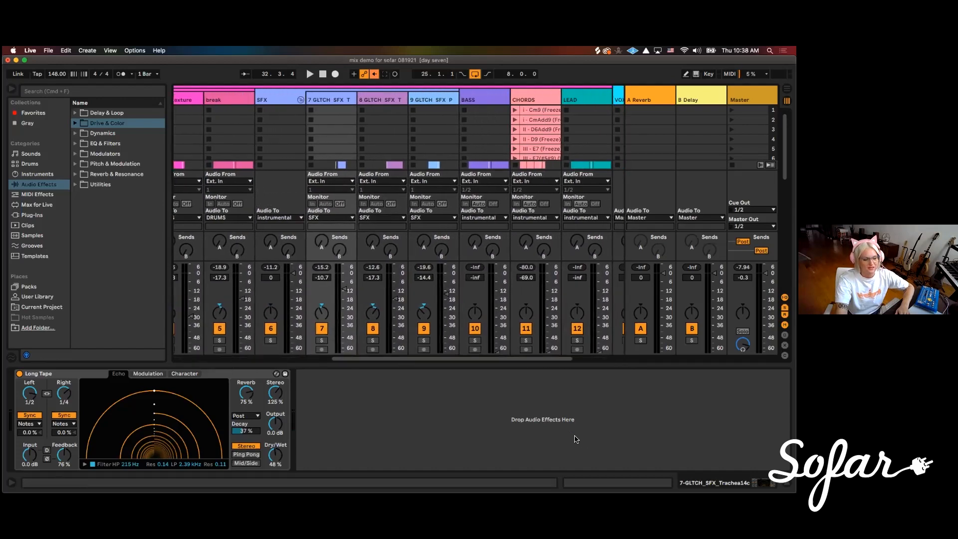
left_click_drag(370, 361, 446, 364)
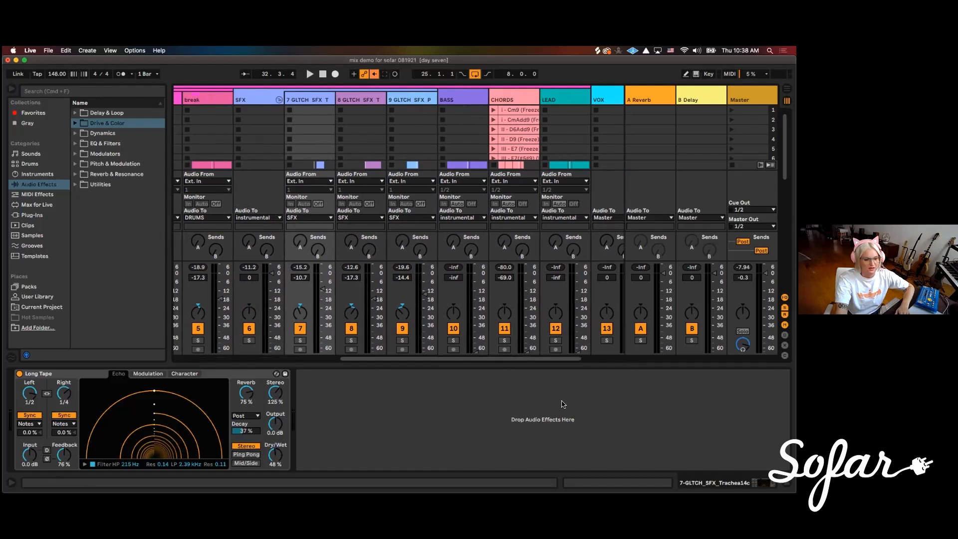
left_click_drag(371, 359, 378, 359)
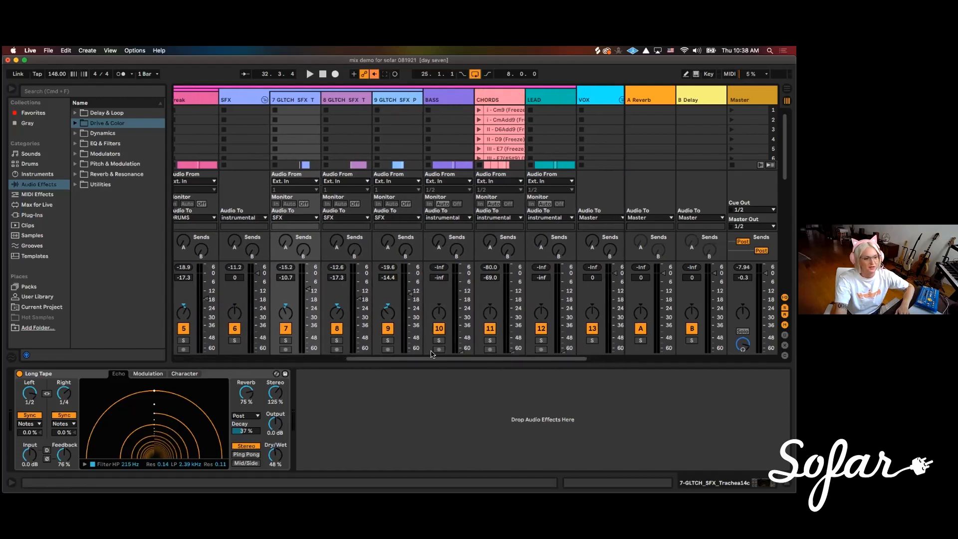
left_click_drag(423, 360, 453, 360)
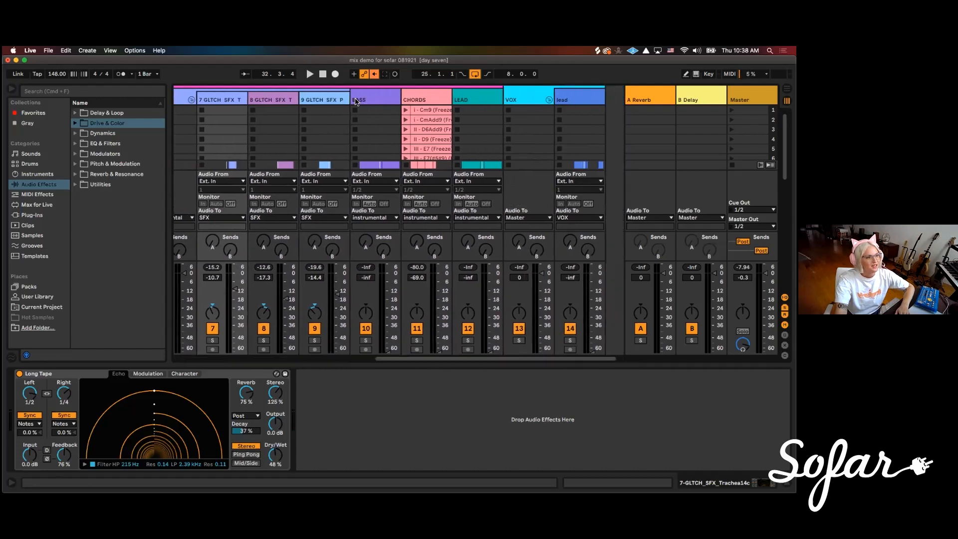
key("space")
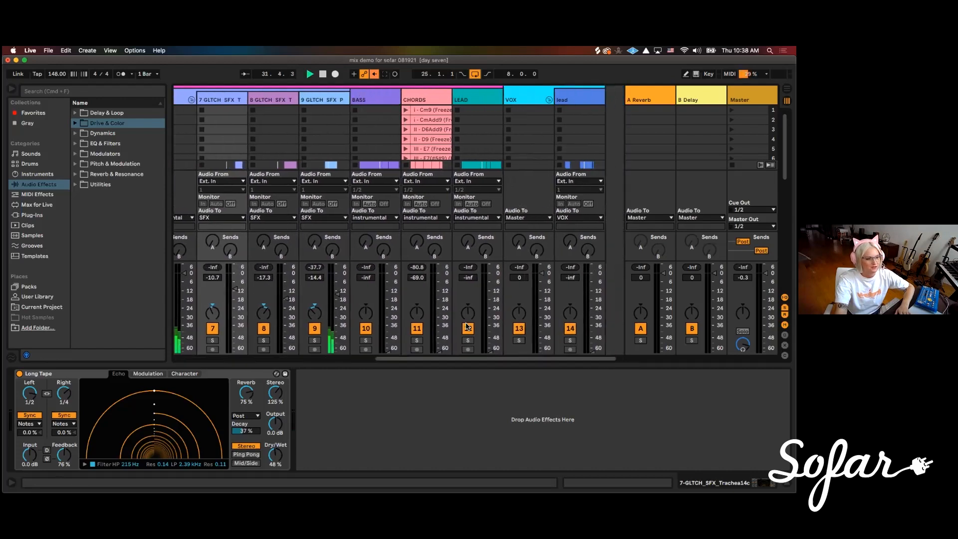
left_click_drag(388, 352, 388, 288)
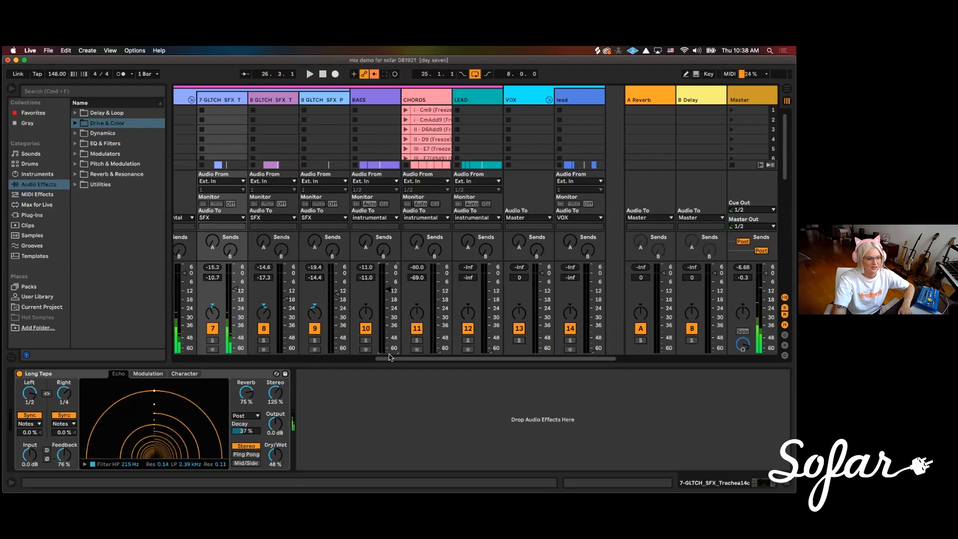
scroll(389, 356, "right", 2)
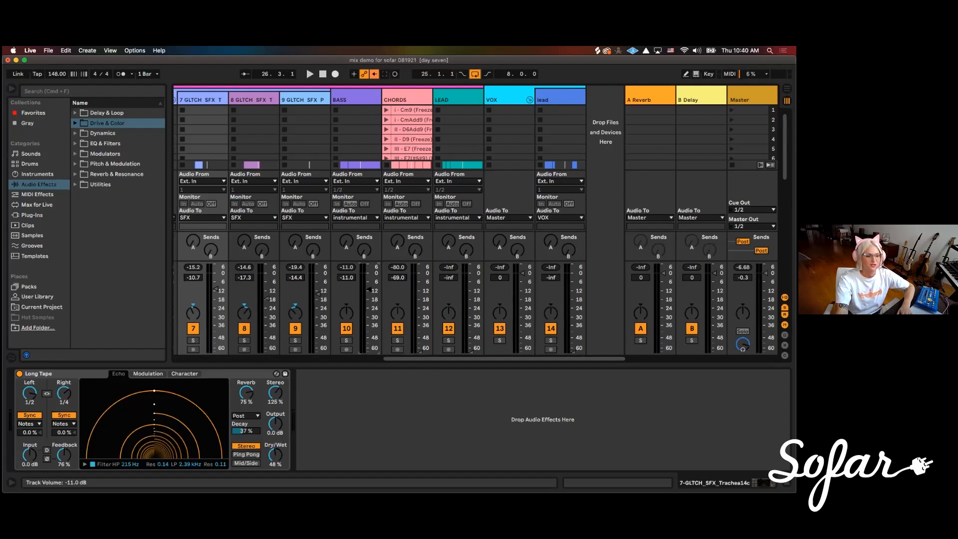
key("space")
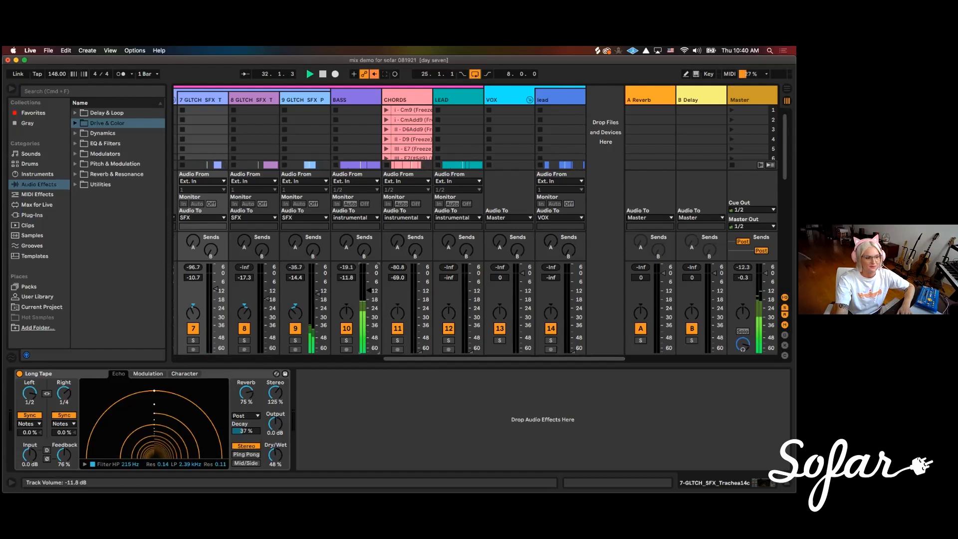
left_click_drag(369, 290, 369, 291)
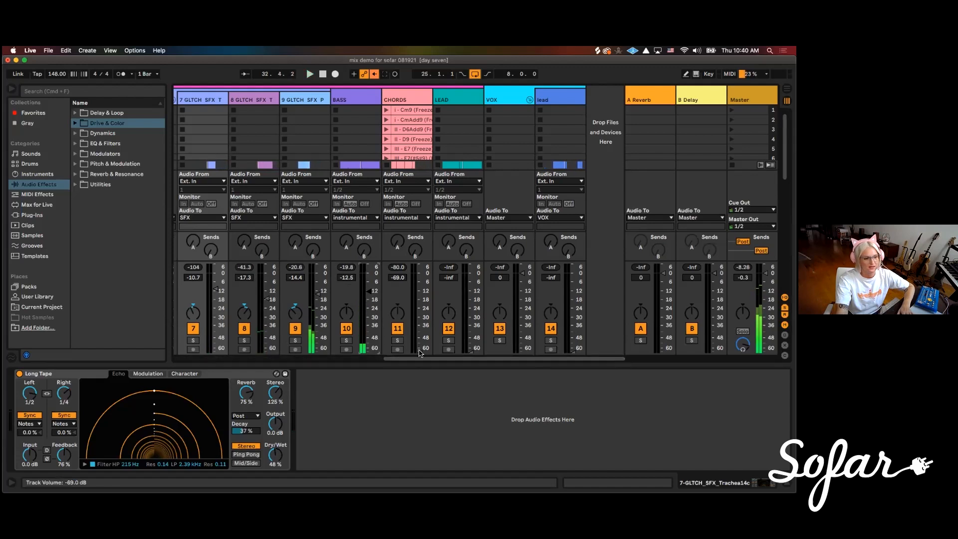
Bring in the CHORDS track at about -9 dB and the LEAD instrument track at about -16 dB
left_click_drag(421, 351, 421, 282)
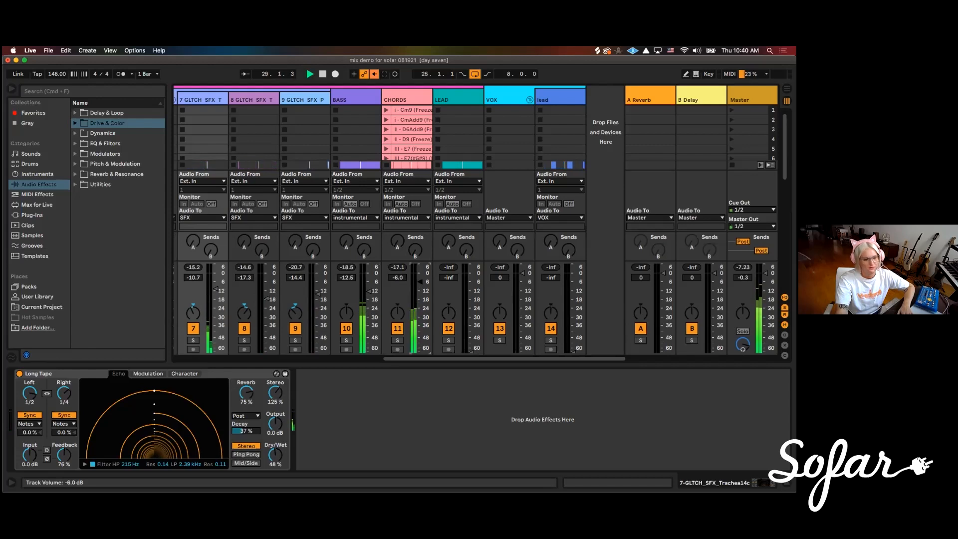
left_click_drag(422, 282, 422, 284)
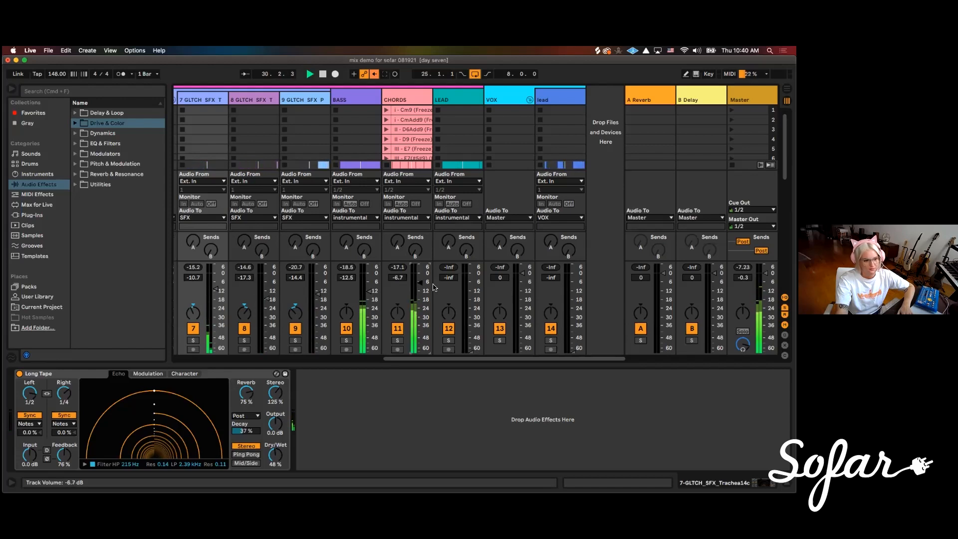
left_click_drag(470, 353, 471, 292)
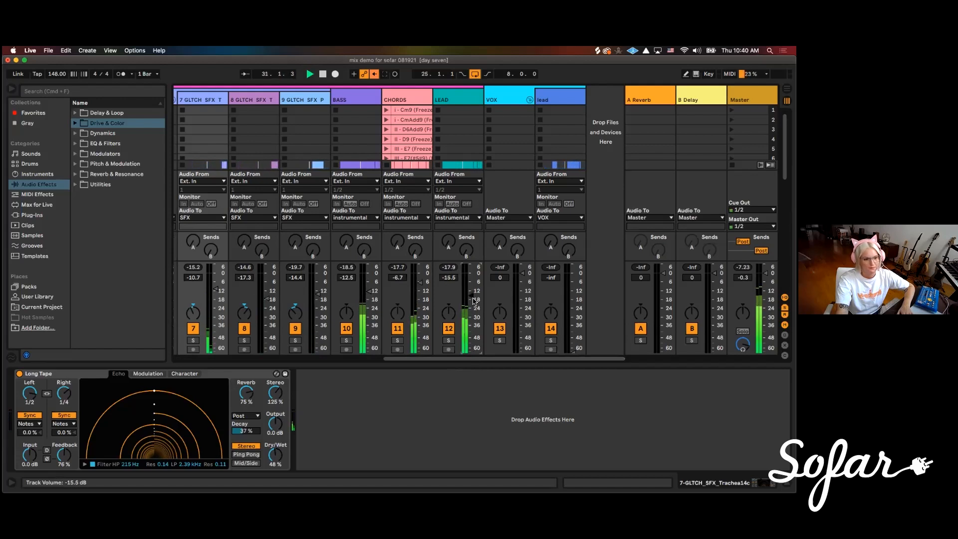
mouse_move(470, 295)
left_mouse_down()
mouse_move(420, 284)
mouse_move(471, 295)
left_mouse_up()
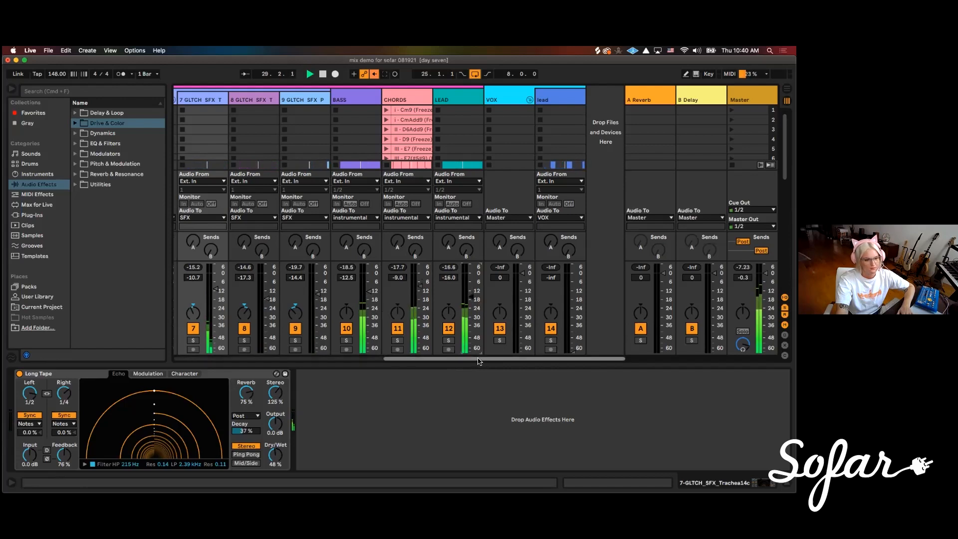
Lower glitch SFX track 7 to about -14.7 dB
scroll(411, 145, "left", 5)
left_click_drag(411, 288, 412, 291)
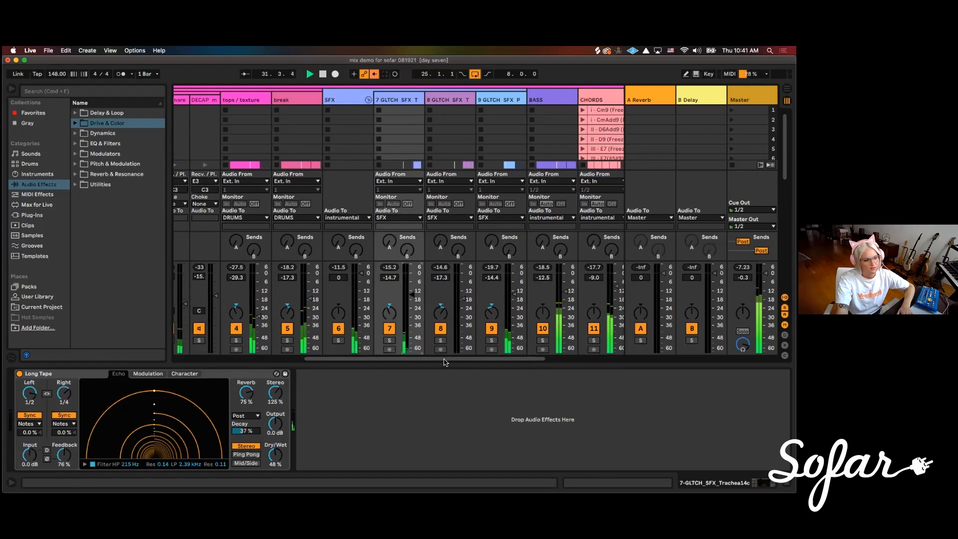
Bring the lead vocal track in the VOX group up to about -5.6 dB and lower LEAD track 12 to about -20 dB
scroll(496, 91, "right", 5)
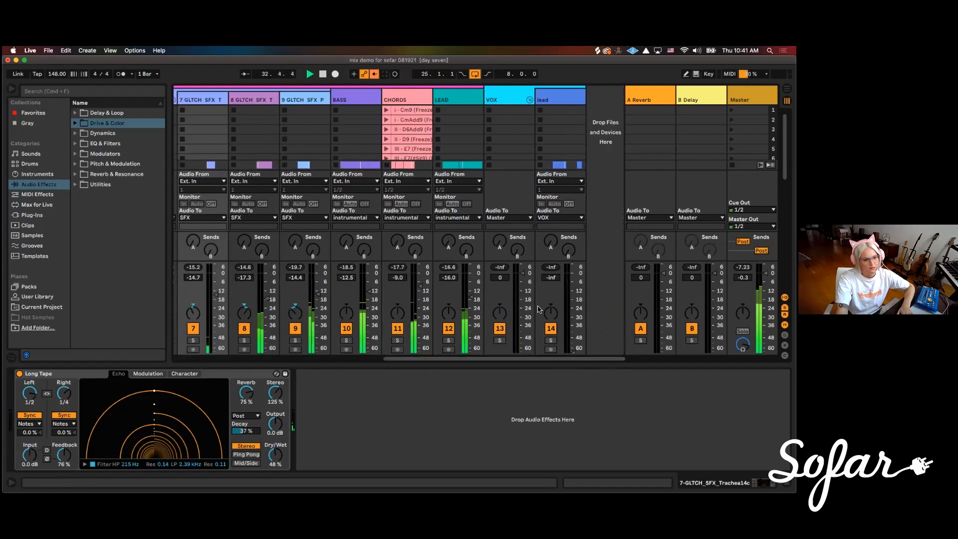
left_click_drag(567, 353, 572, 283)
right_click(571, 351)
left_click(571, 352)
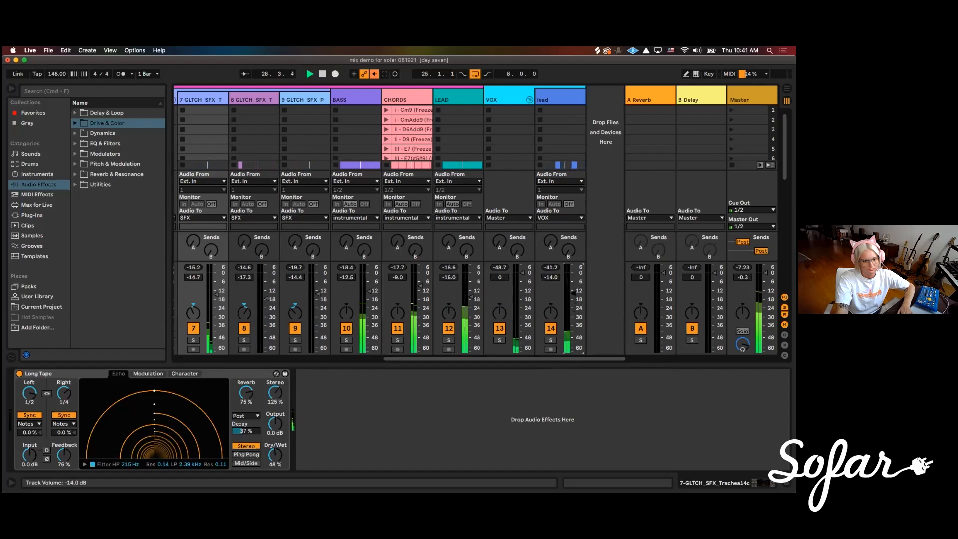
left_click_drag(572, 284, 572, 282)
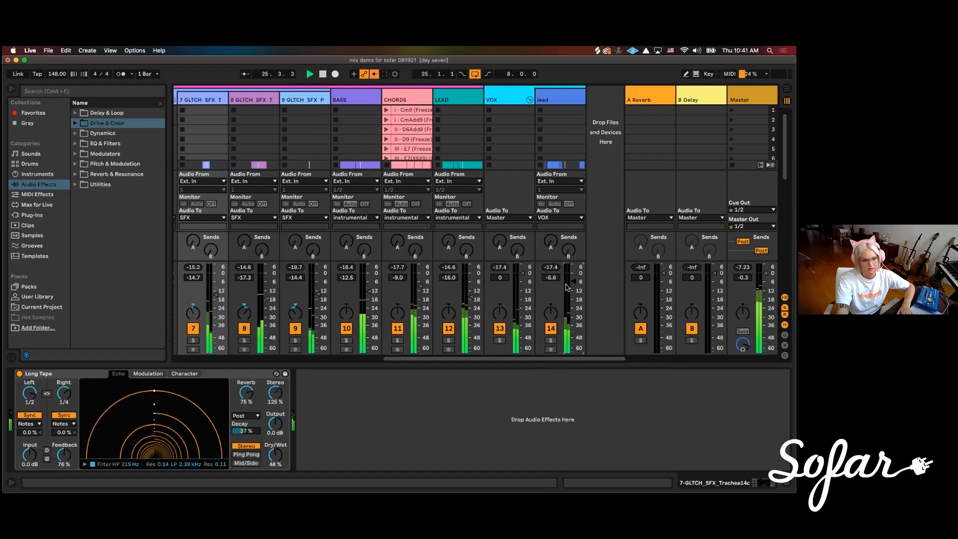
left_click_drag(472, 302, 472, 306)
left_click(573, 283)
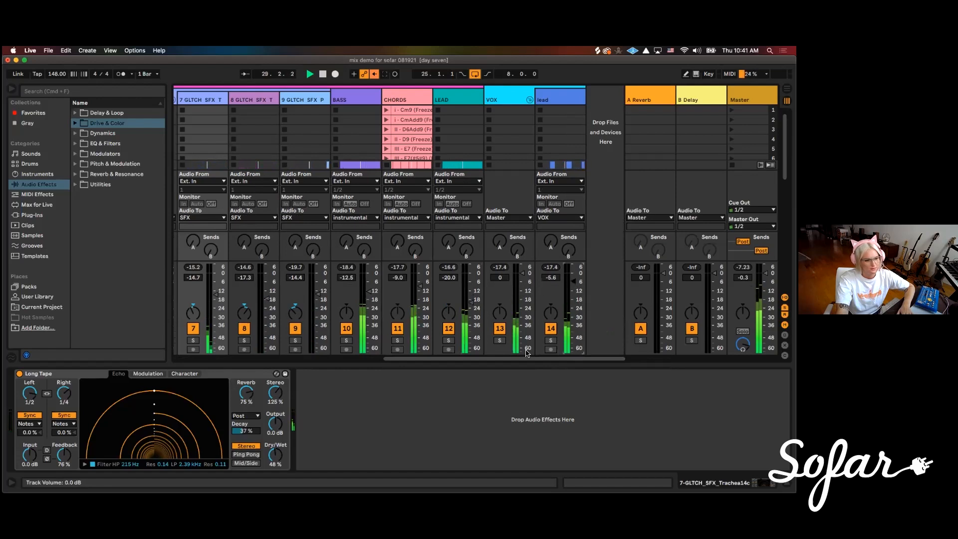
Stop playback and switch to the Arrangement View to look over the bass, chords and lead clips
scroll(580, 230, "left", 3)
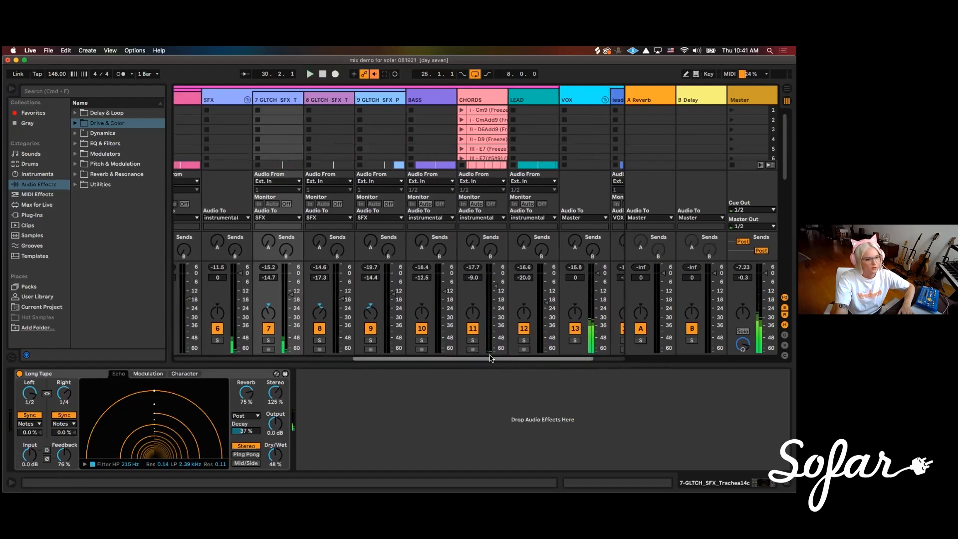
left_click_drag(500, 359, 308, 364)
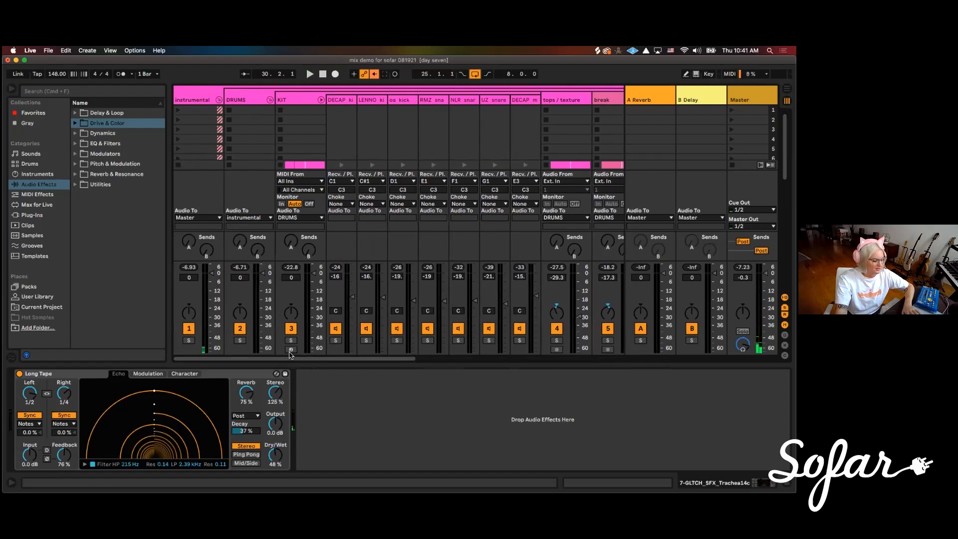
key("Tab")
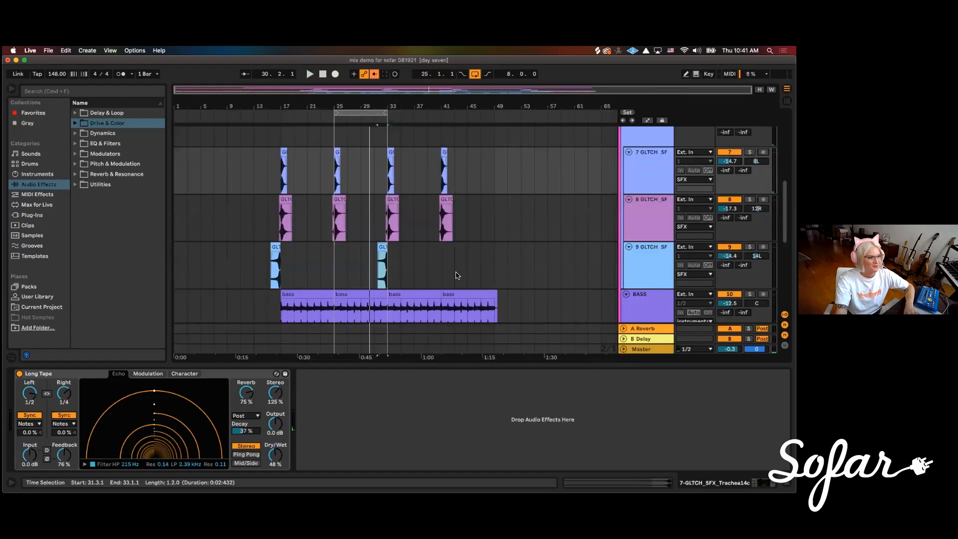
scroll(408, 236, "down", 2)
scroll(407, 236, "up", 6)
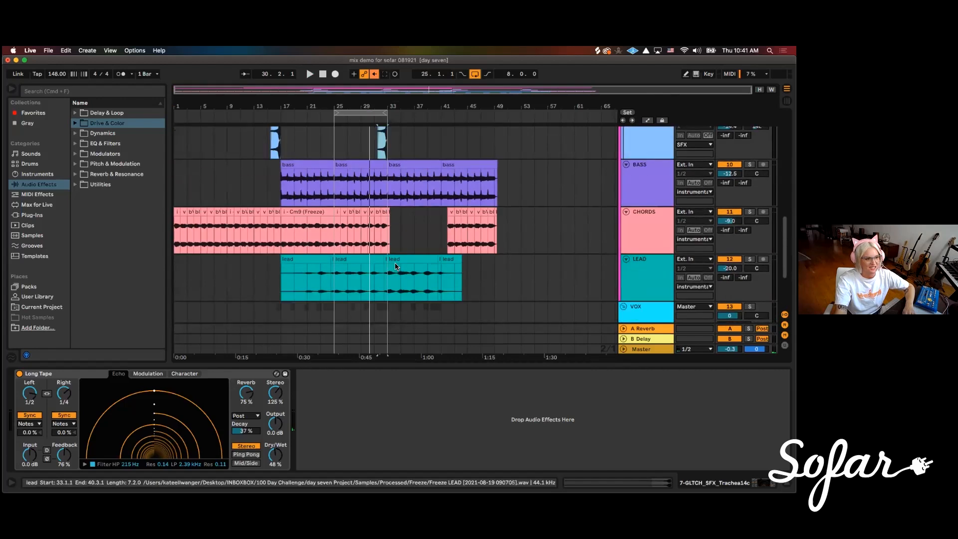
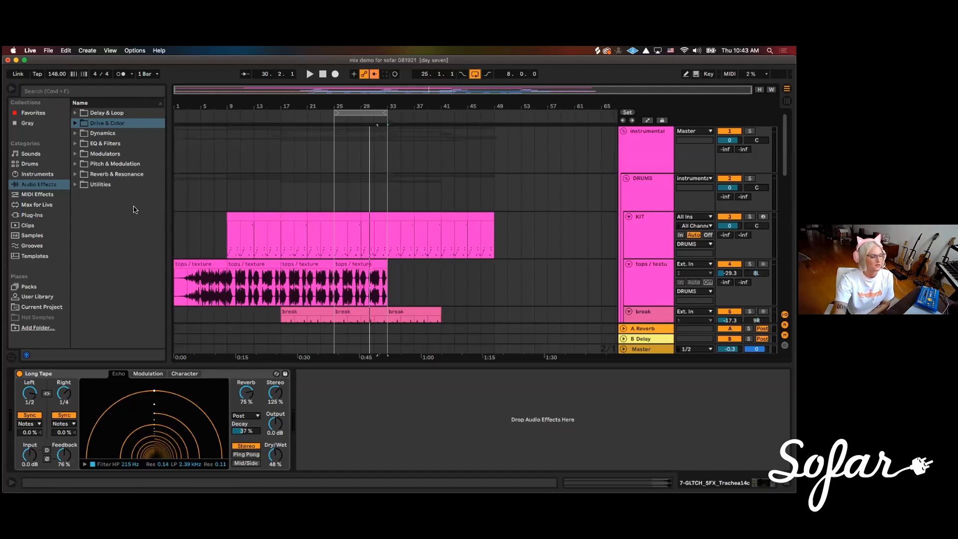
Switch to the Session View and solo the KIT track in the DRUMS group
scroll(500, 291, "down", 1)
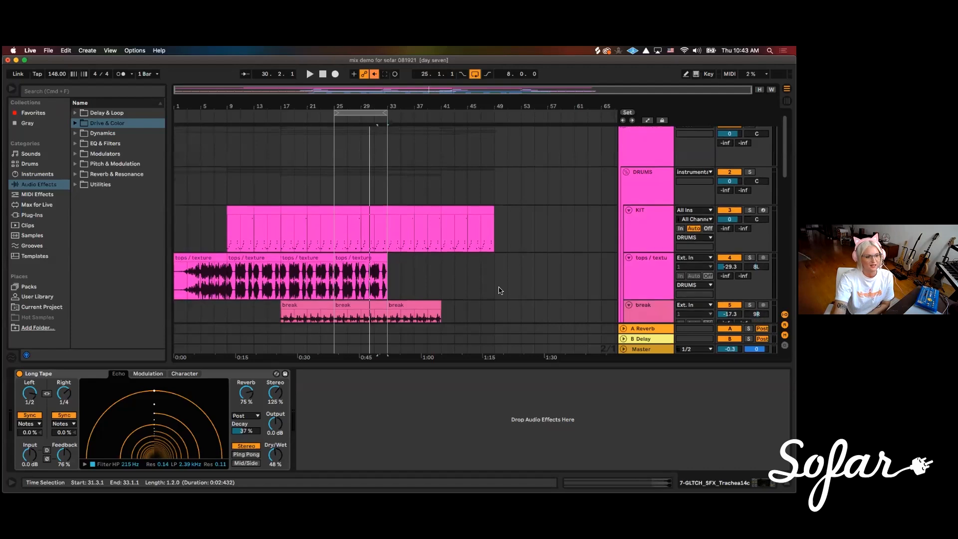
scroll(500, 290, "down", 1)
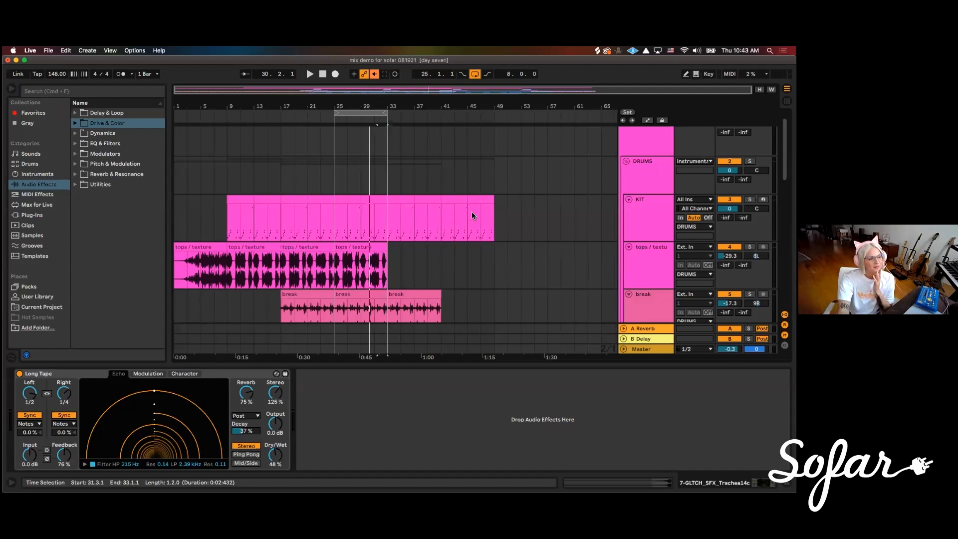
left_click(633, 206)
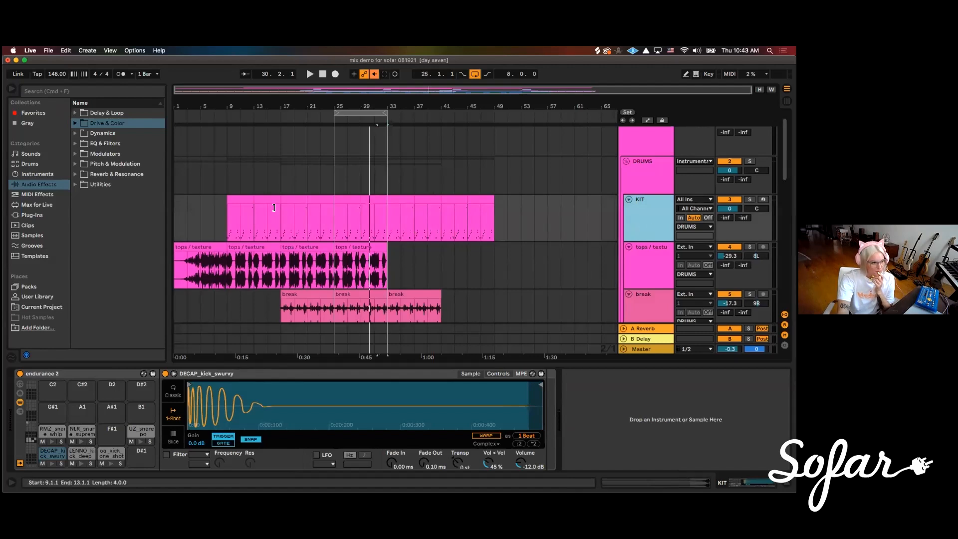
key("Tab")
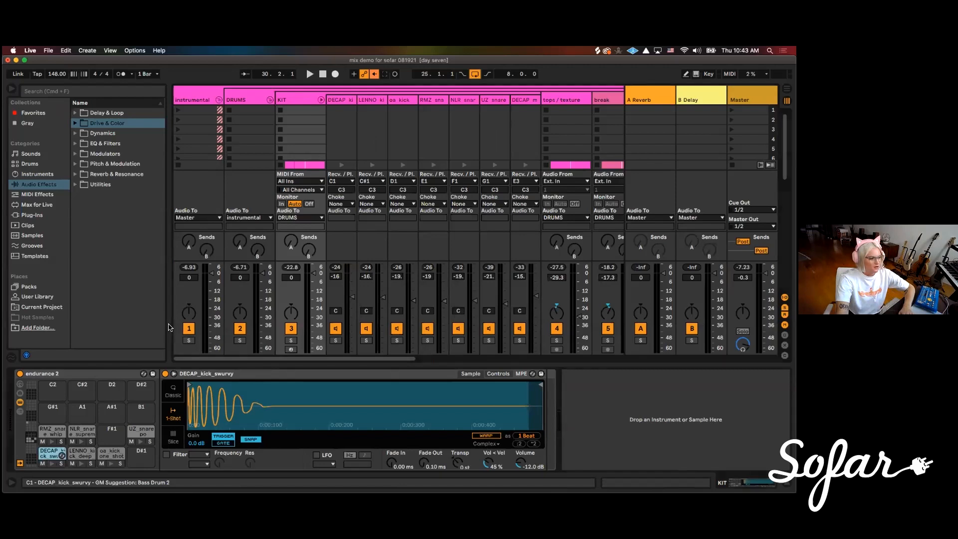
left_click(291, 341)
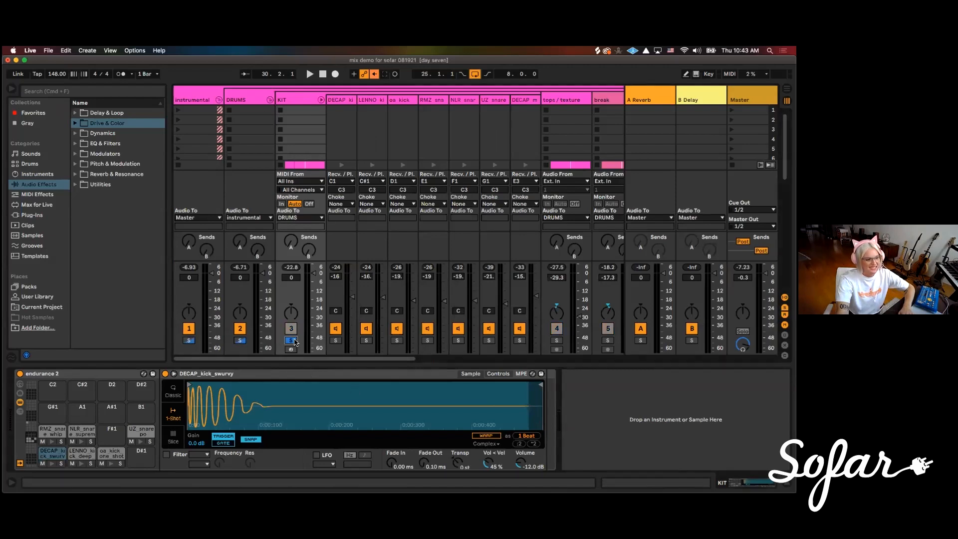
Add an EQ Eight after the DECAP kick chain's sampler in the KIT and open its expanded display
left_click(341, 99)
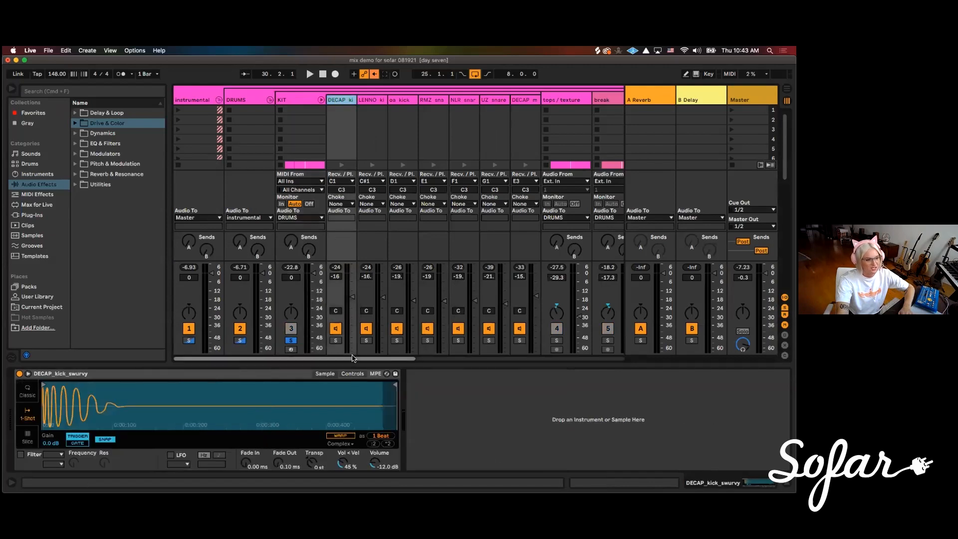
left_click_drag(354, 359, 374, 359)
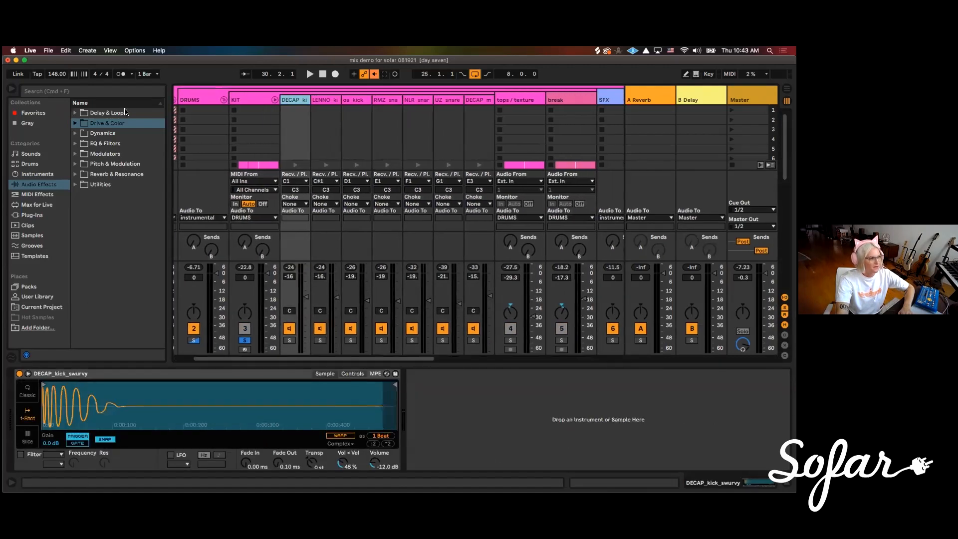
left_click(75, 143)
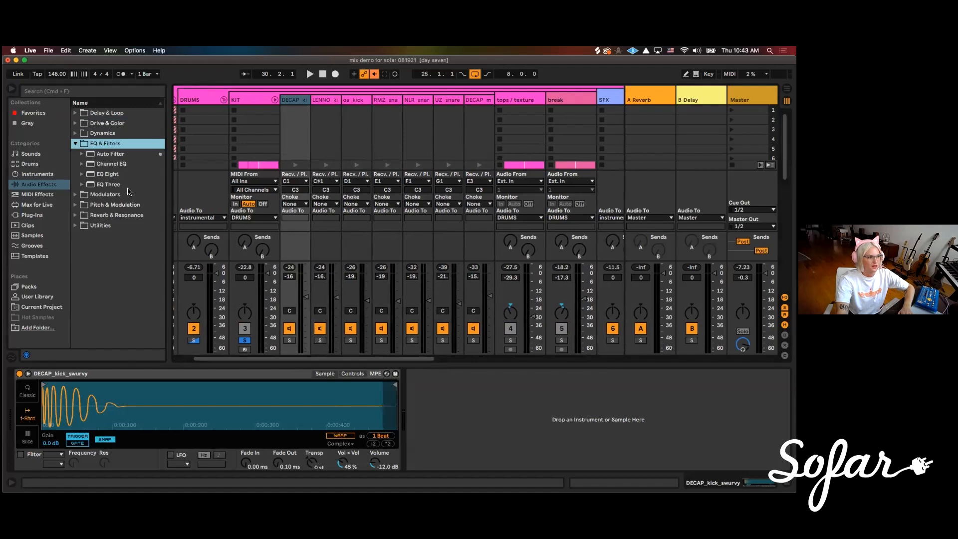
left_click(114, 174)
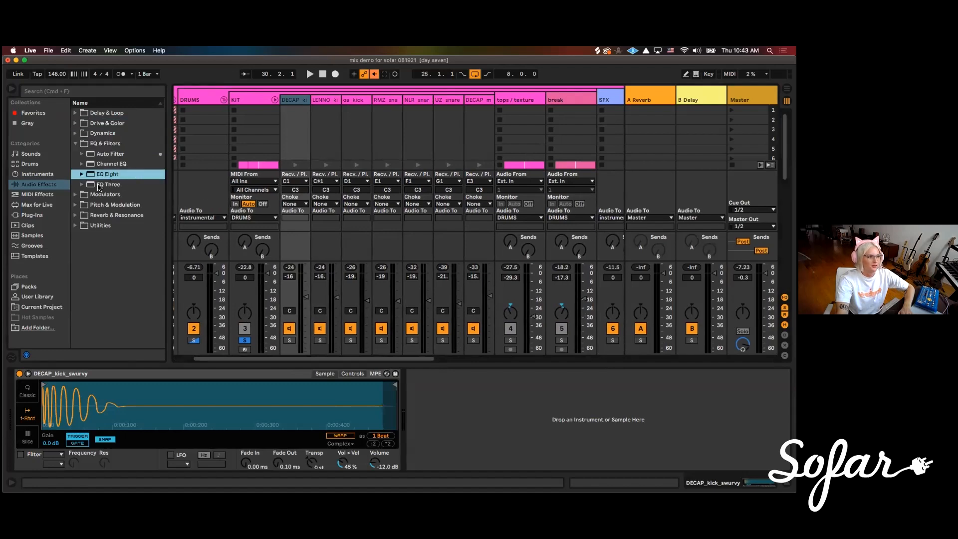
left_click_drag(98, 174, 430, 396)
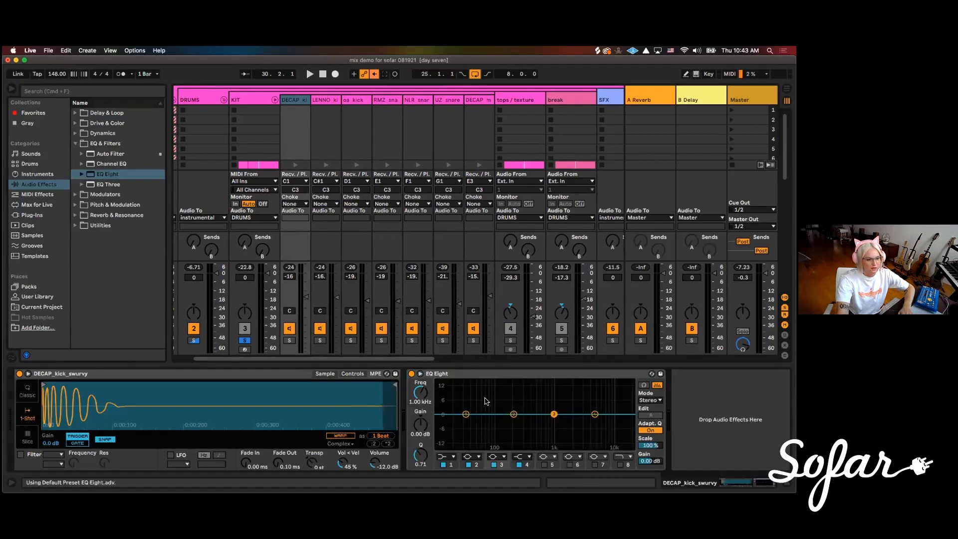
double_click(485, 397)
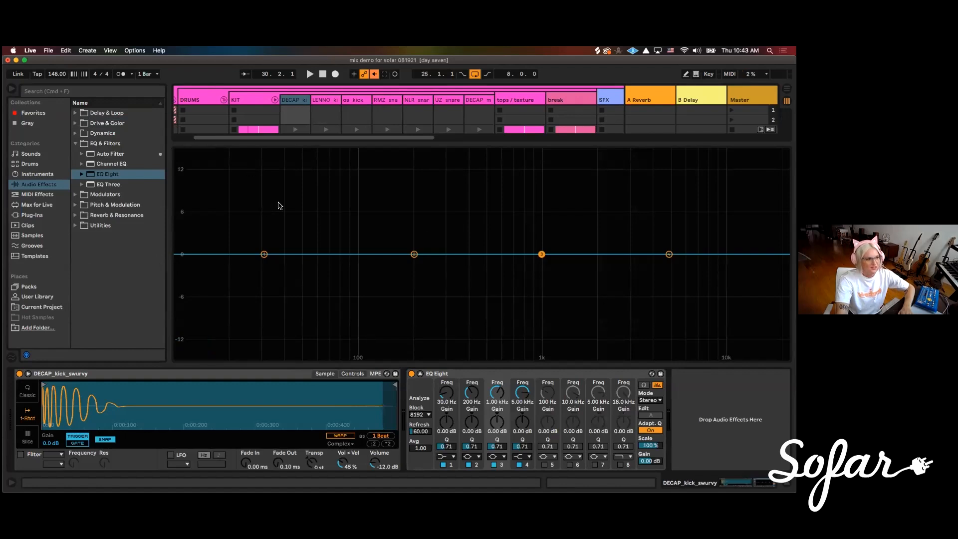
Play the loop to check the kick's spectrum and turn band 1 of its EQ Eight into a steep low cut at about 30 Hz
key("space")
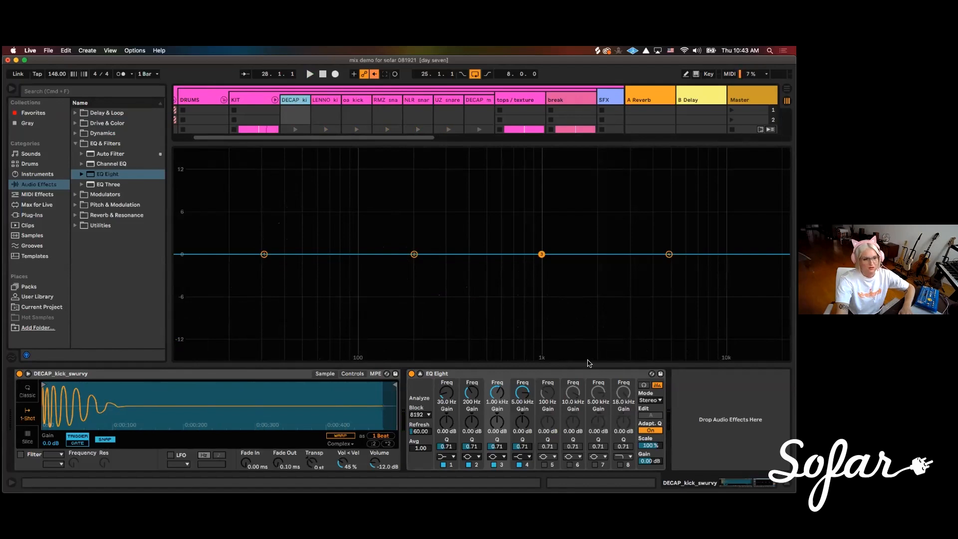
key("space")
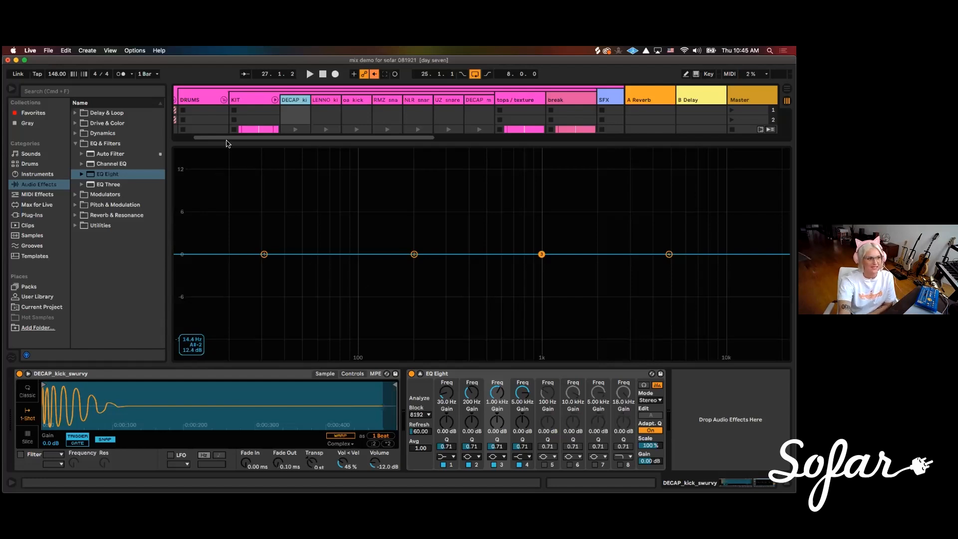
key("space")
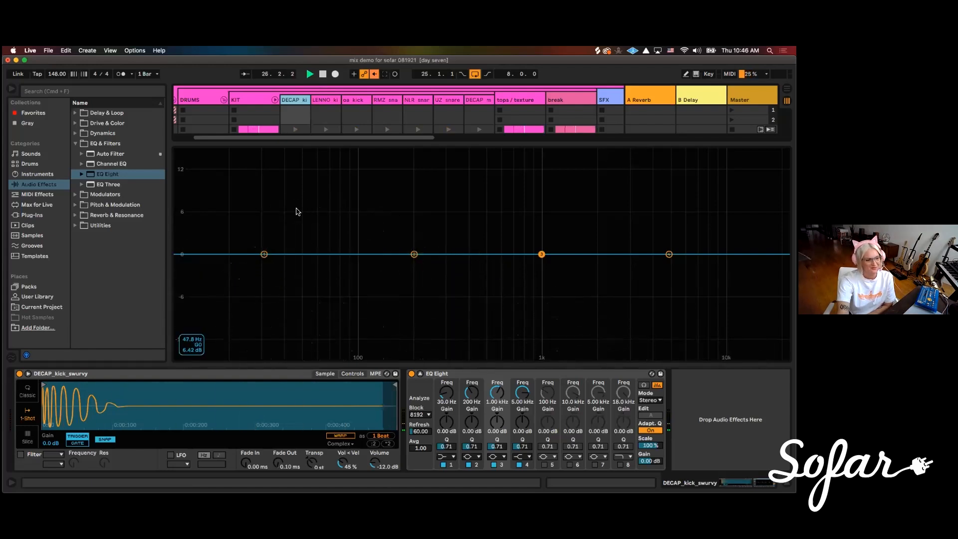
key("space")
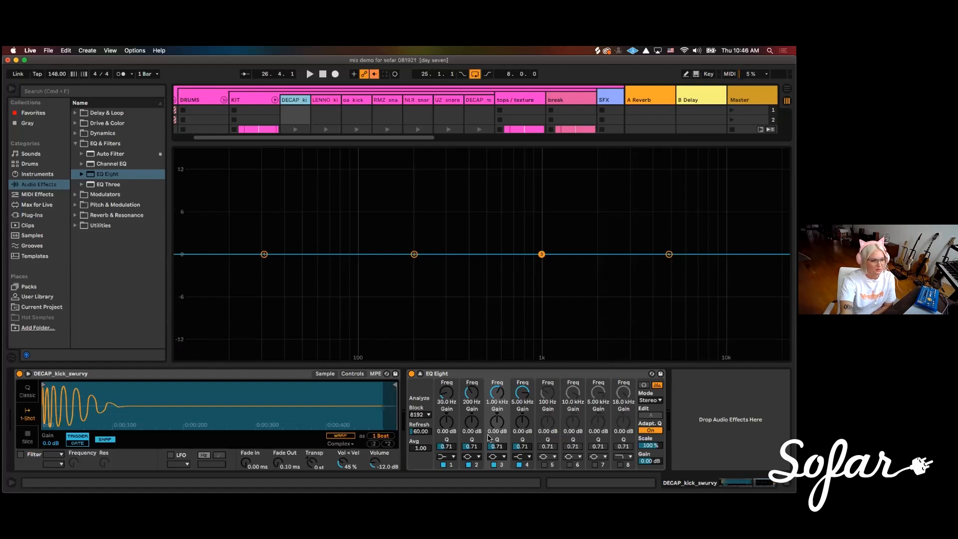
left_click(446, 455)
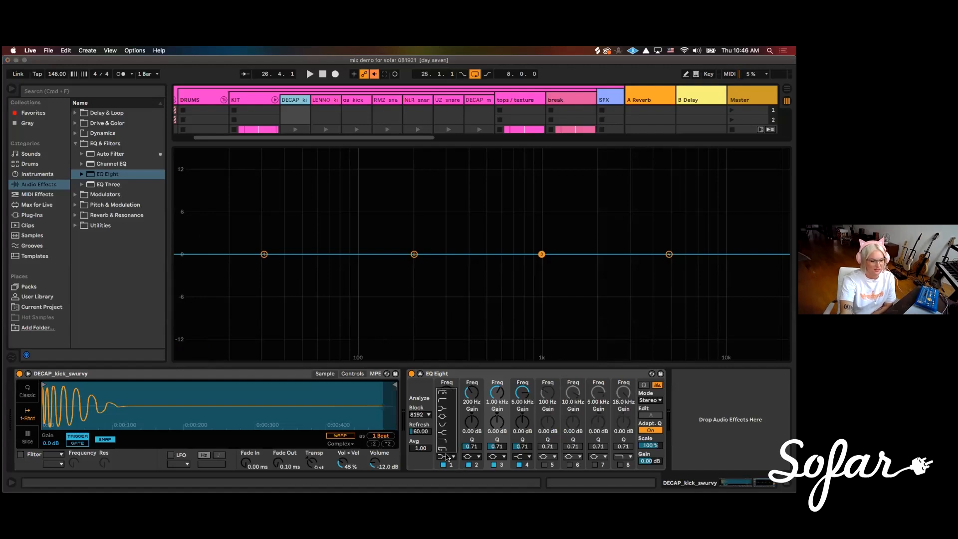
left_click(442, 392)
mouse_move(263, 280)
left_mouse_down()
mouse_move(249, 280)
mouse_move(264, 279)
left_mouse_up()
key("space")
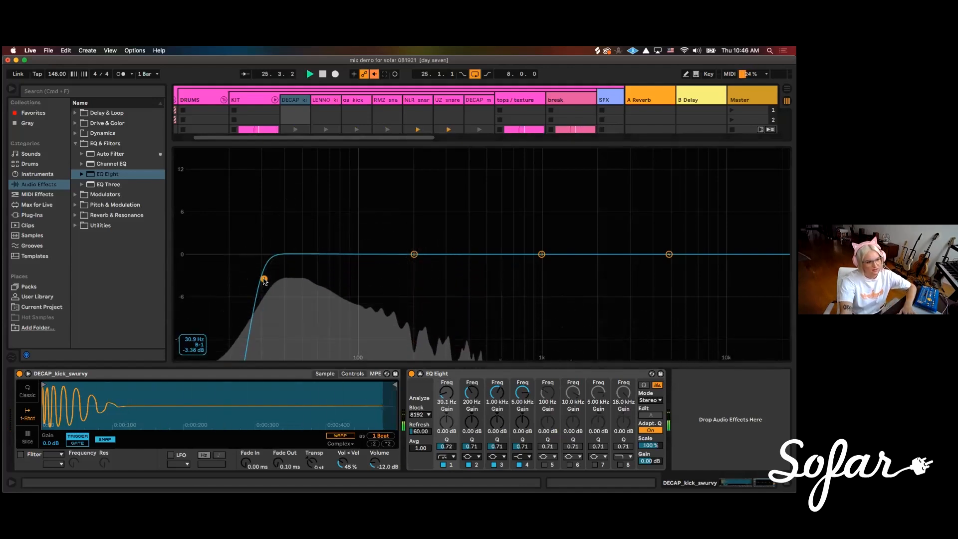
Lower the kick EQ's low-cut frequency to about 28.7 Hz while listening to the loop
left_click(420, 373)
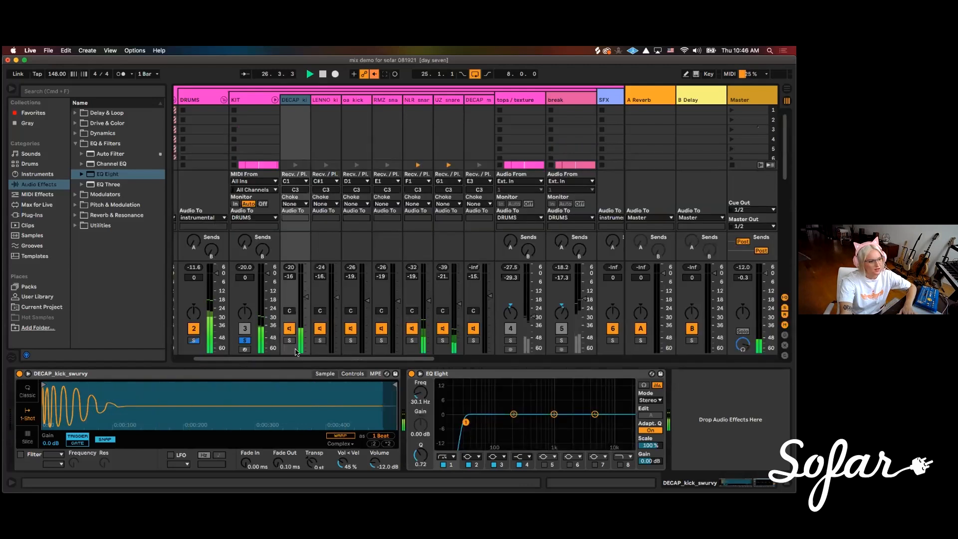
left_click(420, 373)
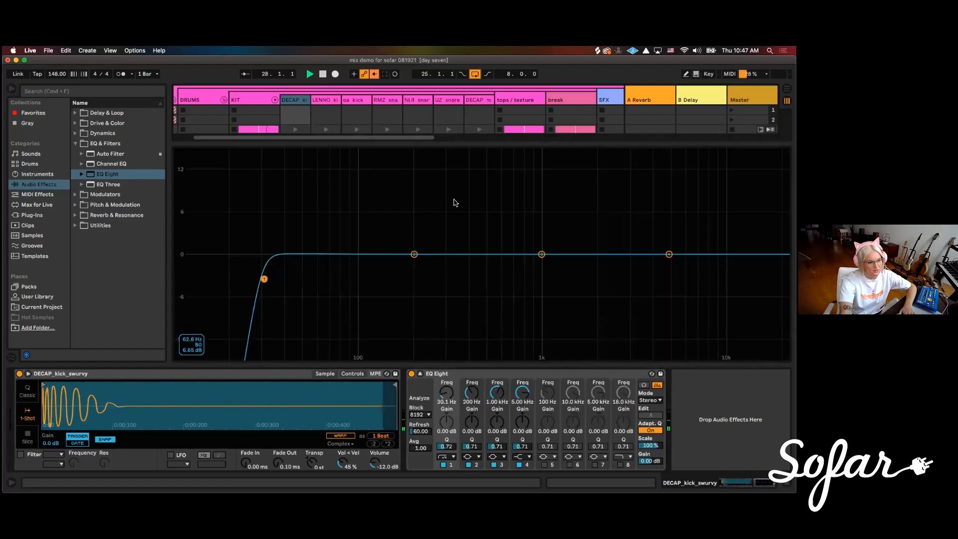
left_click_drag(263, 279, 260, 283)
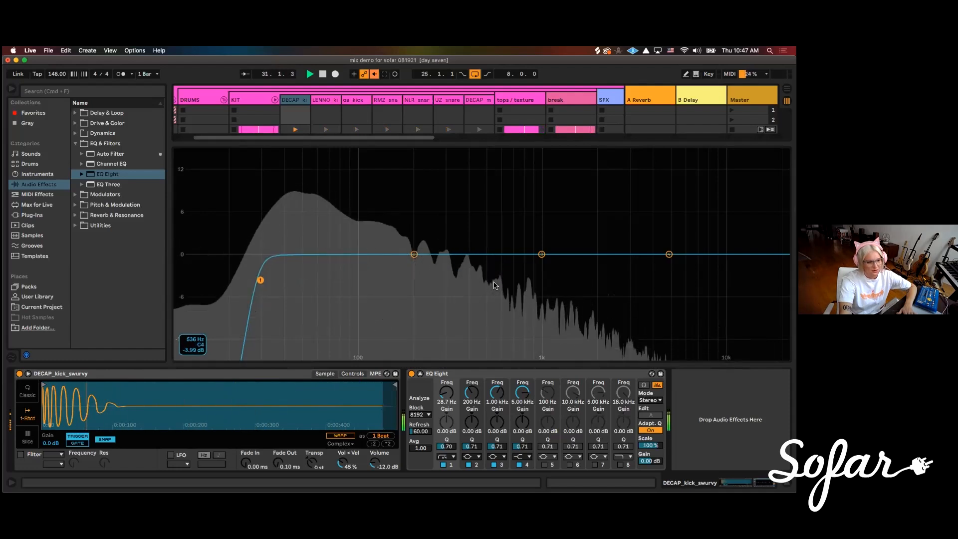
key("space")
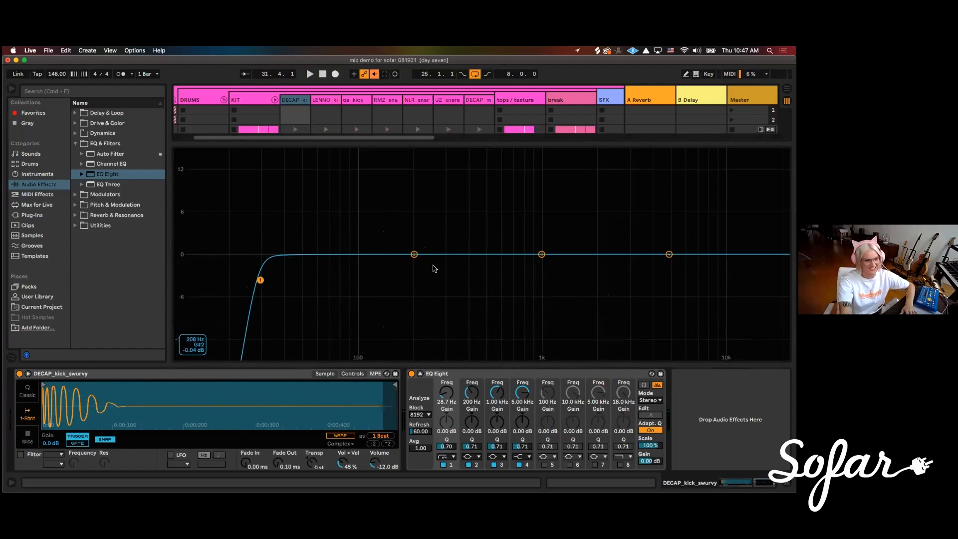
Shape band 2 of the kick's EQ into a cut of about 5.4 dB around 149 Hz with a Q of 3.02
left_click(414, 255)
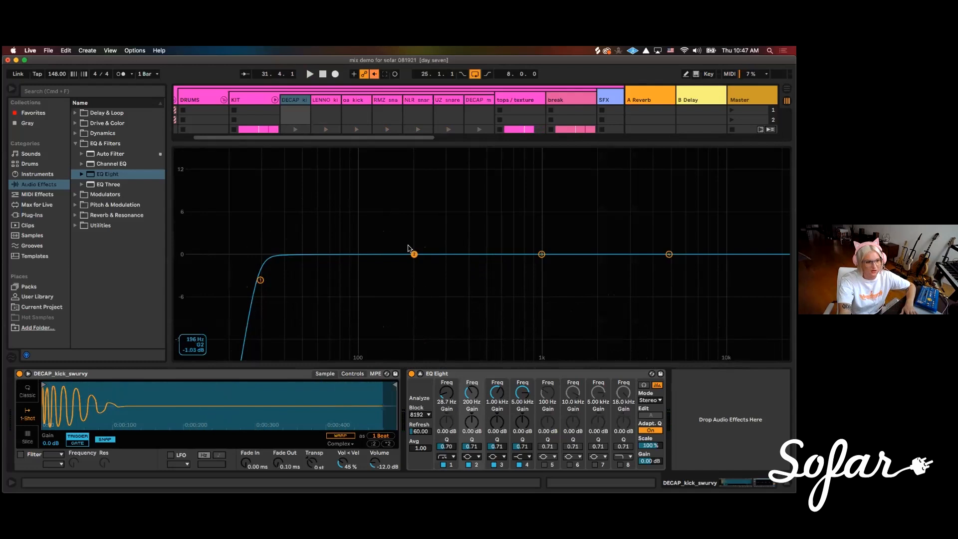
left_click_drag(413, 253, 389, 254)
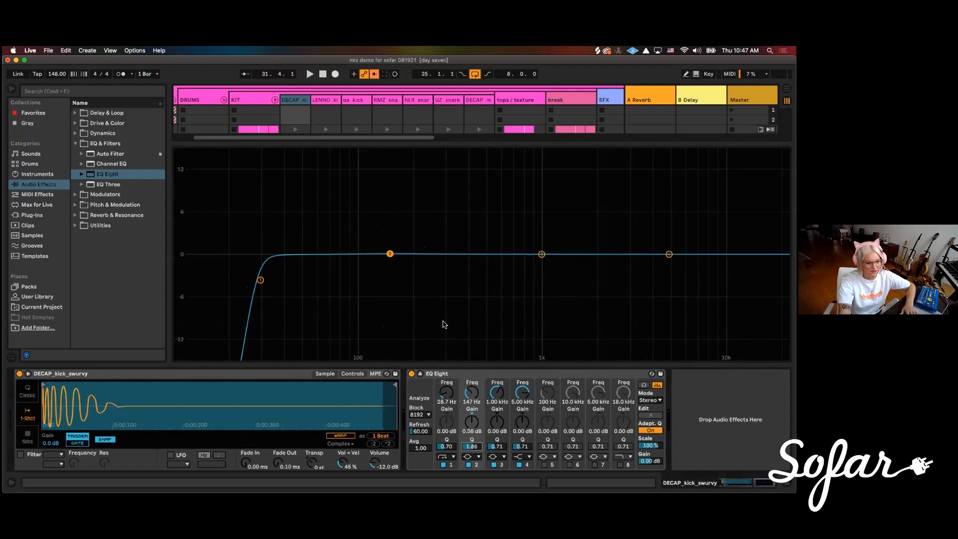
left_click_drag(390, 254, 390, 291)
left_click_drag(478, 453, 477, 451)
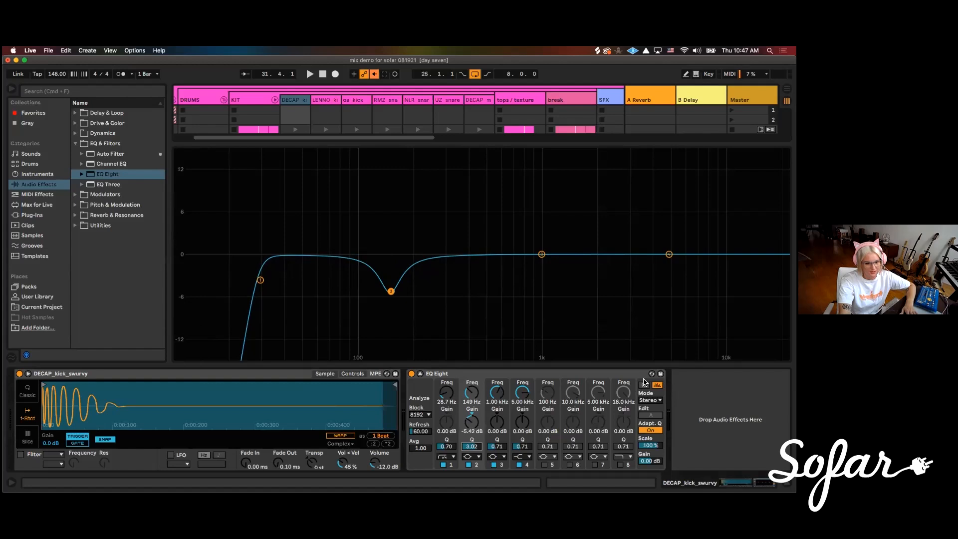
Turn on the EQ's audition mode, refine band 2 to about -3.85 dB at 151 Hz, and compare the kick with the EQ bypassed
left_click(645, 386)
left_click_drag(391, 294, 393, 313)
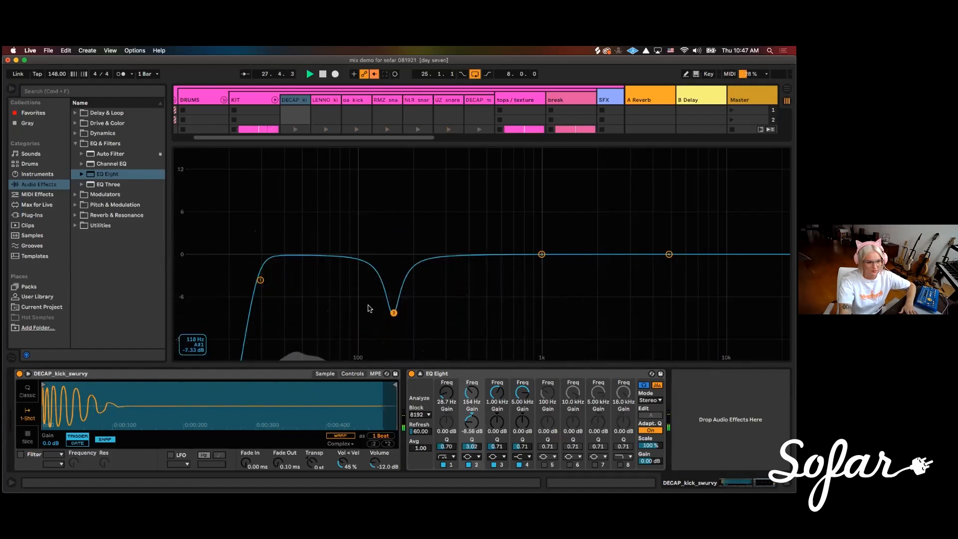
left_click_drag(395, 314, 391, 280)
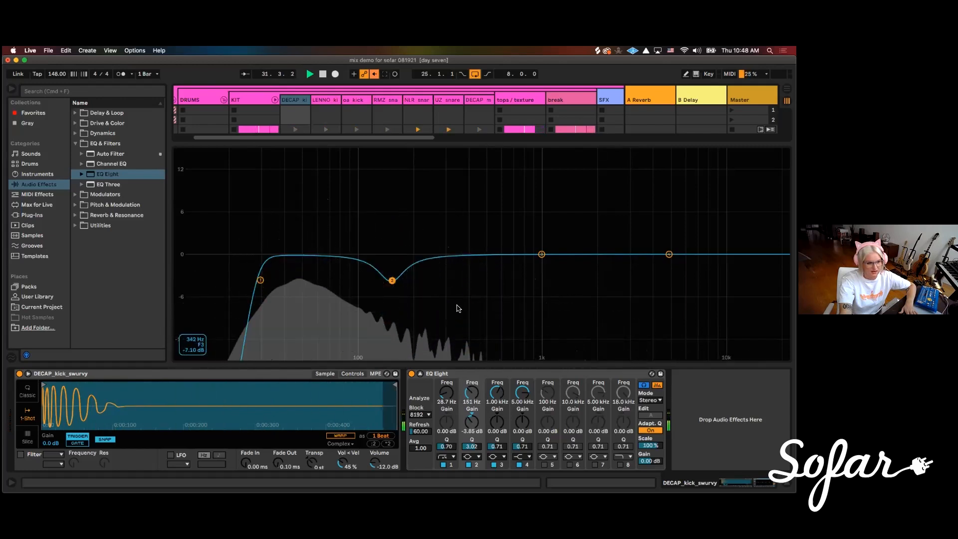
left_click(411, 374)
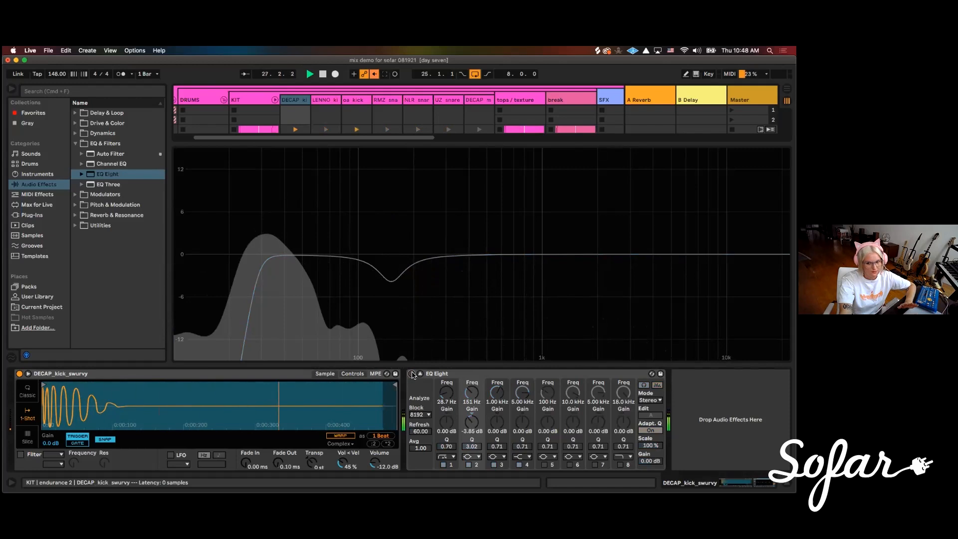
left_click(411, 374)
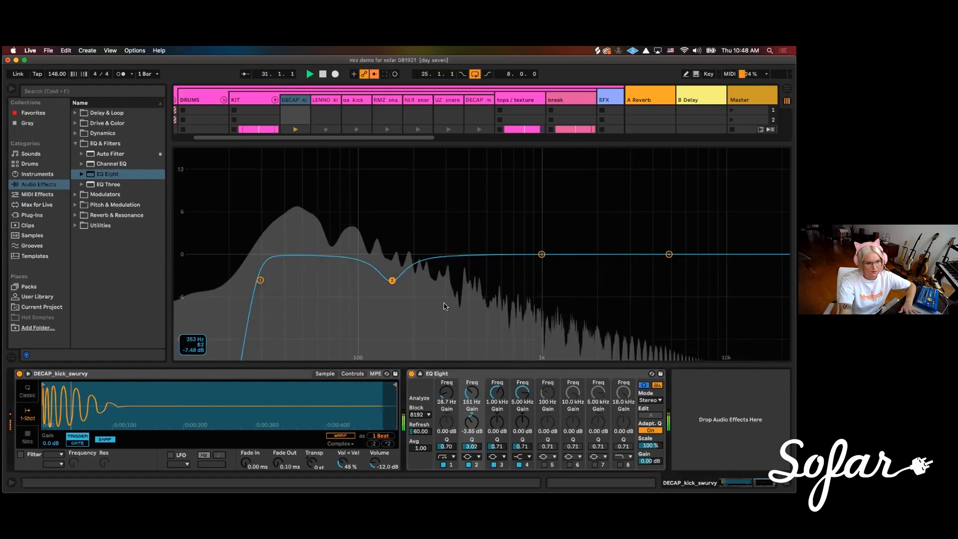
key("space")
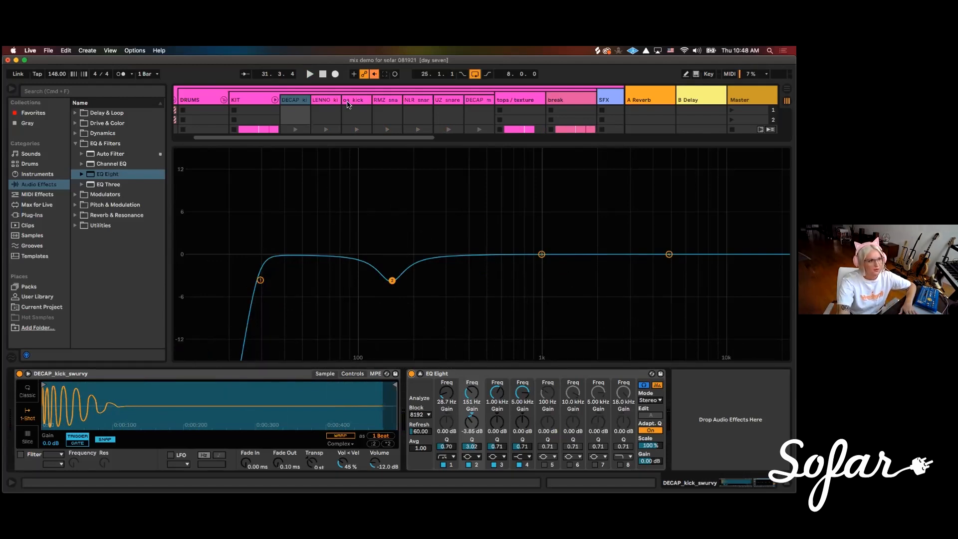
Solo the LENNO kick chain to check it during playback, and return to the full KIT solo
left_click(326, 99)
key("space")
left_click(320, 340)
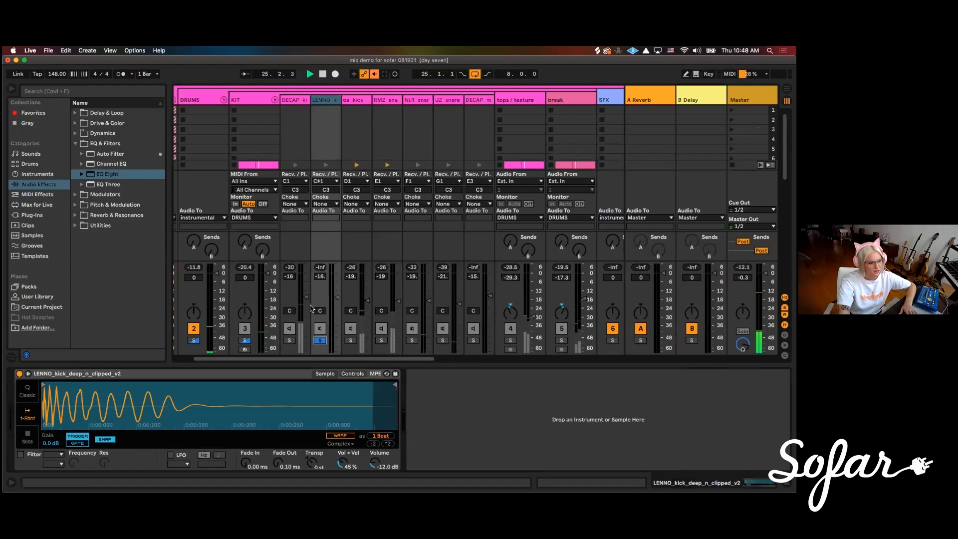
left_click(245, 341)
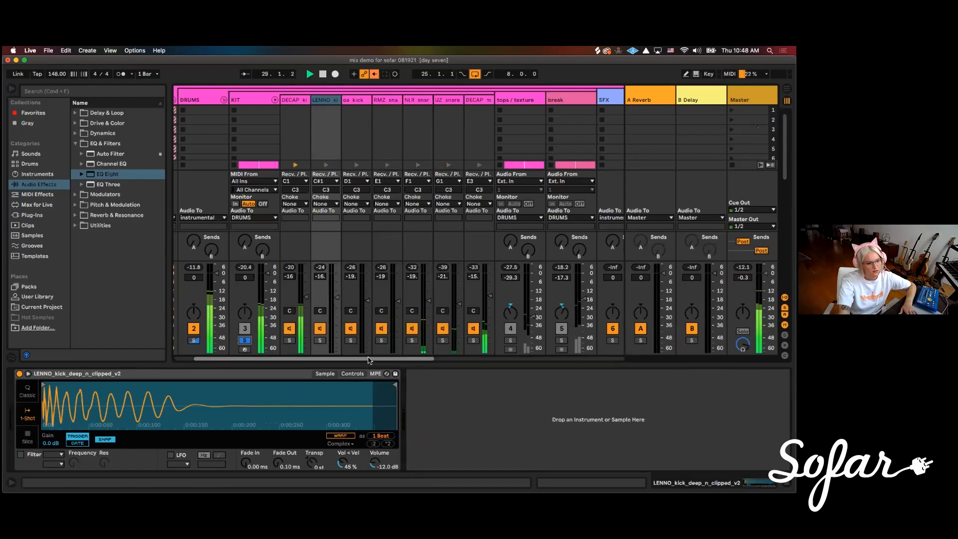
Solo the NLR and UZ snare chains in the KIT and lower them to about -23 dB and -22 dB
left_click_drag(376, 359, 405, 359)
scroll(404, 359, "right", 2)
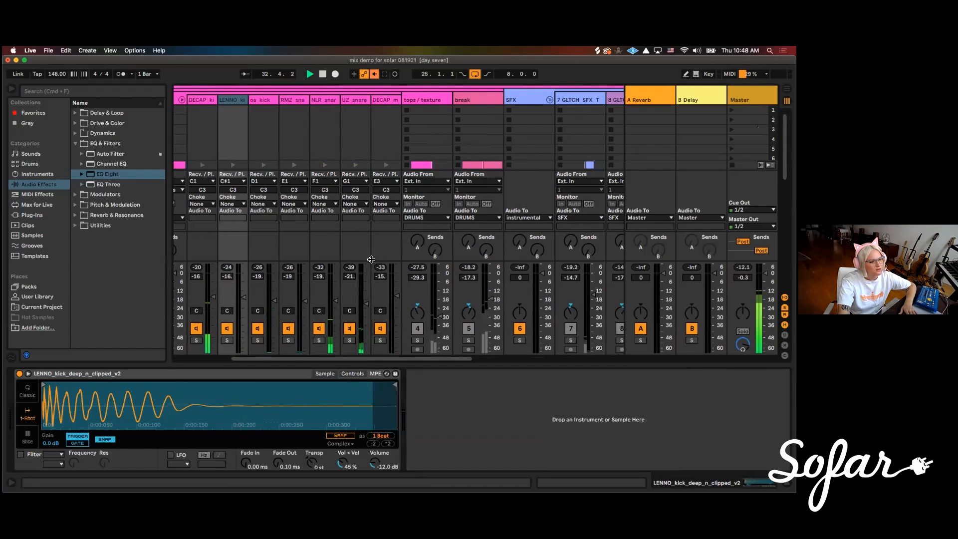
left_click(319, 341)
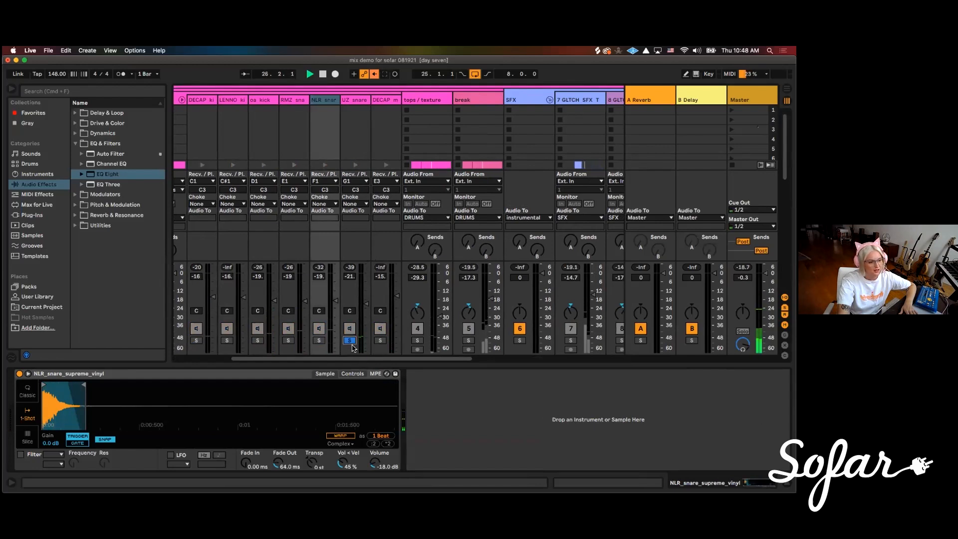
left_click(349, 102)
left_click(322, 102)
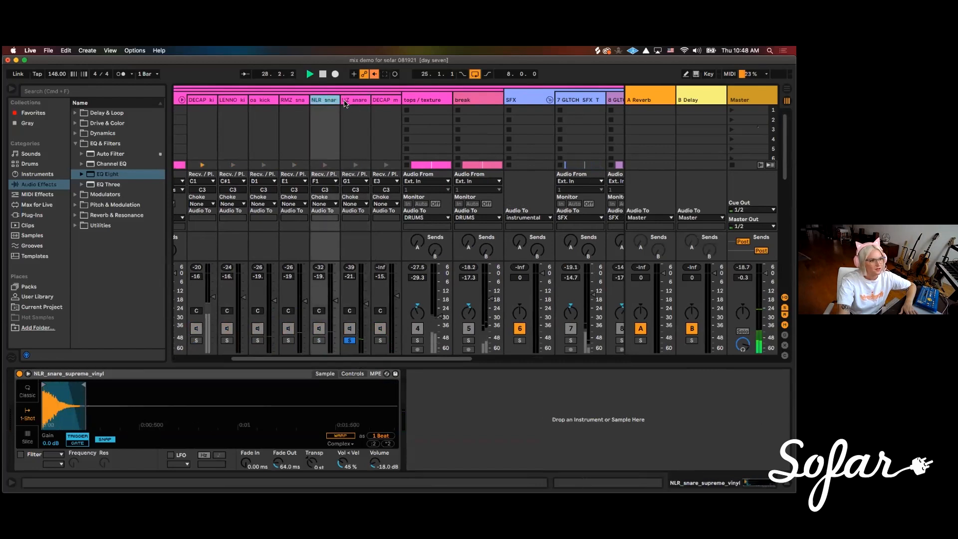
left_click(321, 341)
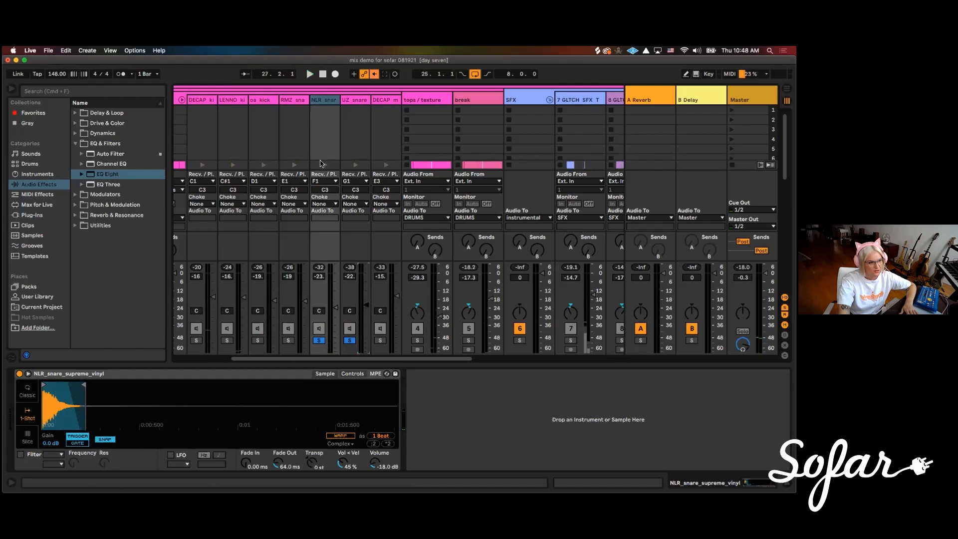
Audition the NLR and UZ snare chains separately by soloing each one in the KIT during playback
left_click(350, 340)
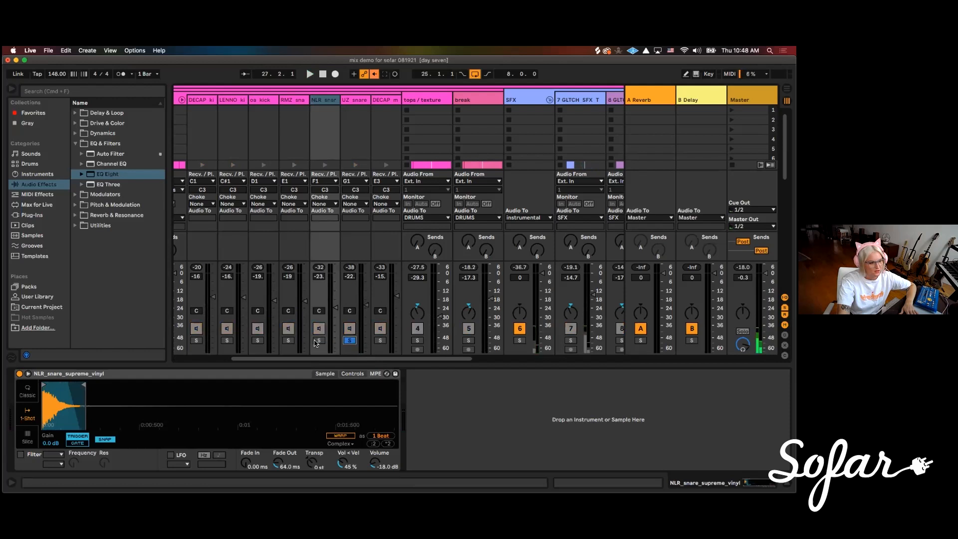
left_click(317, 341)
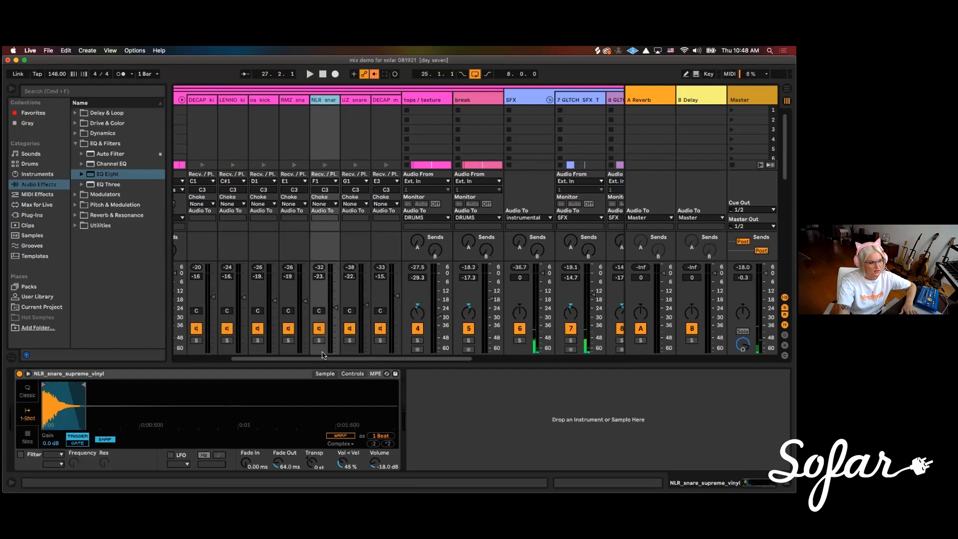
left_click(333, 110)
left_click(399, 116)
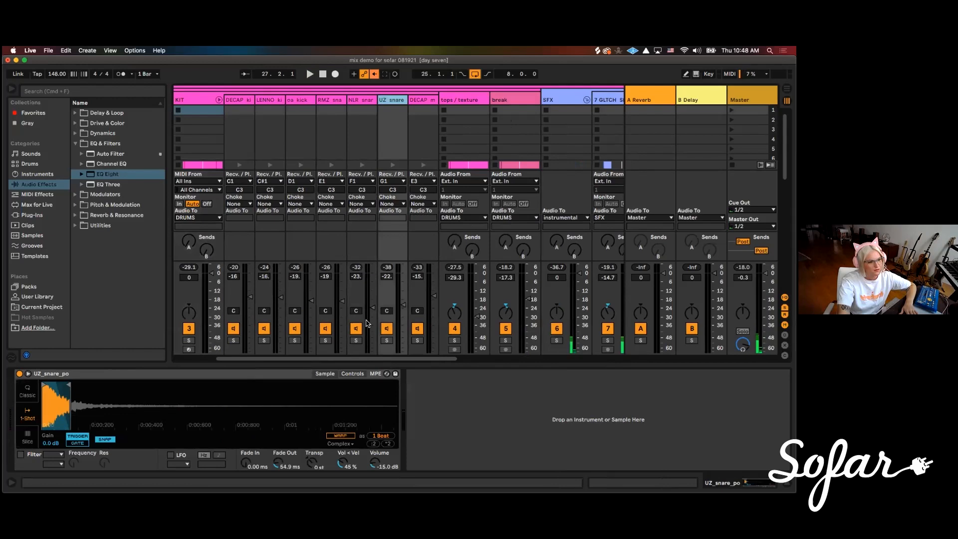
left_click(355, 341)
left_click(364, 102)
key("space")
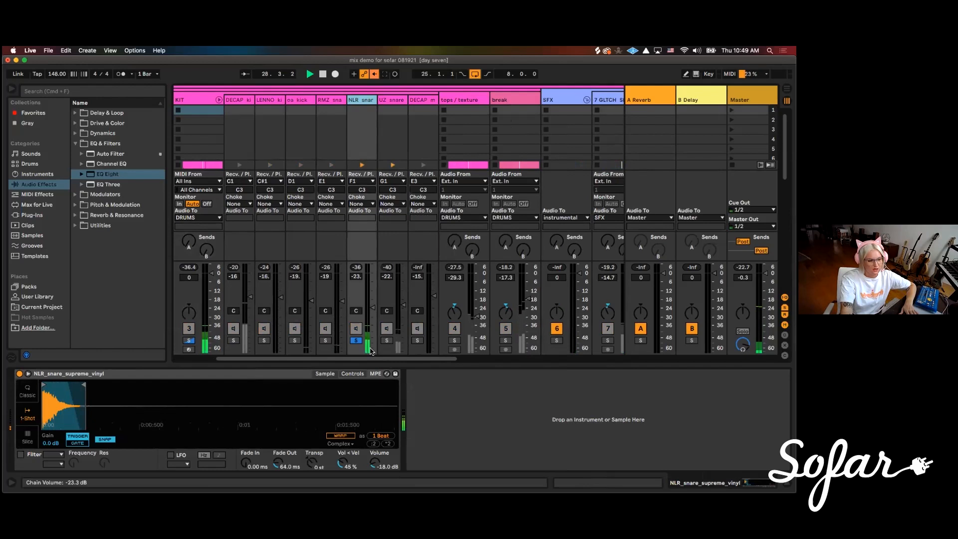
left_click(384, 341)
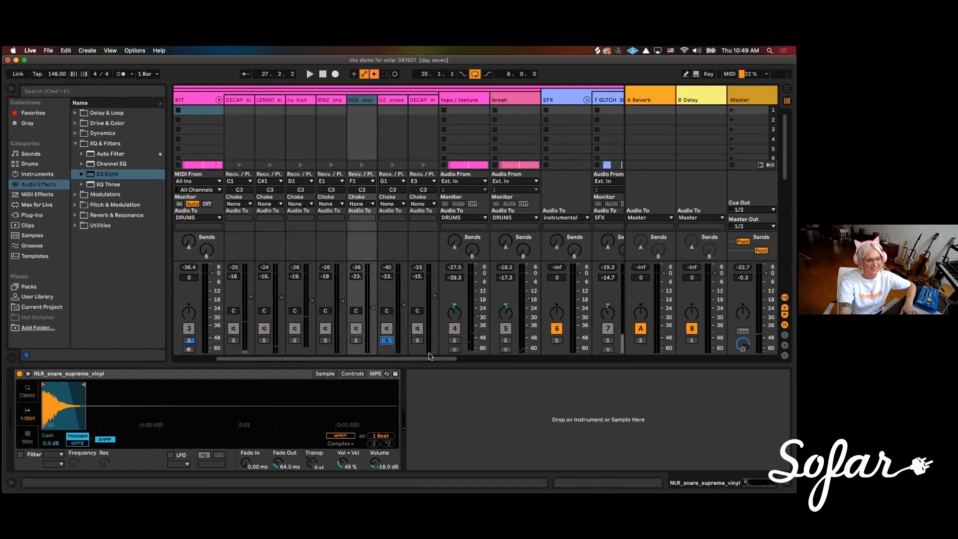
Add EQ Eight to the NLR snare chain and solo that chain during playback
double_click(106, 174)
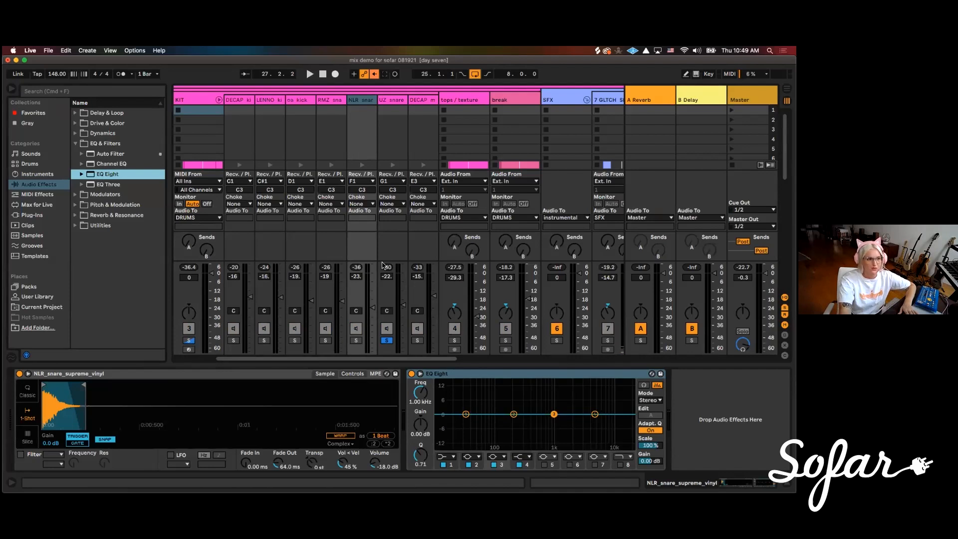
left_click(363, 102)
key("space")
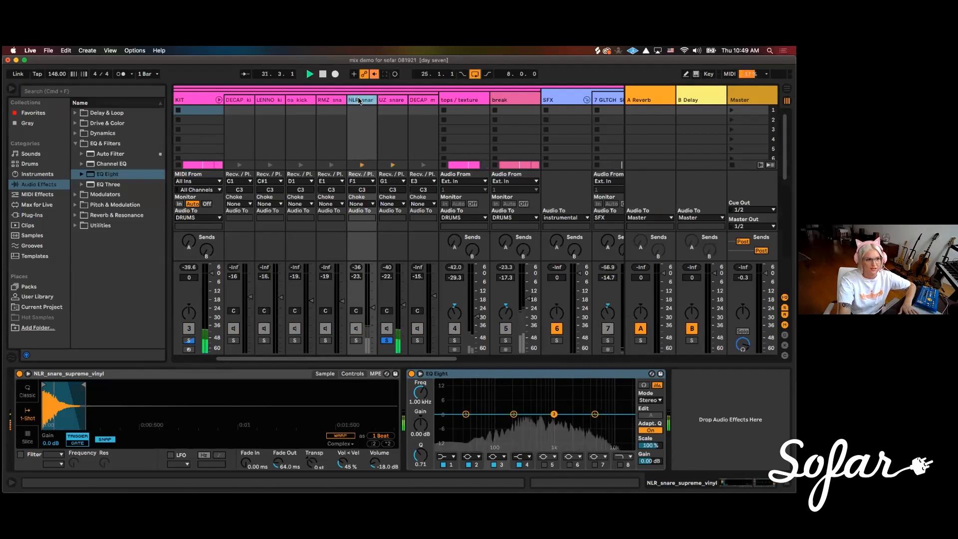
left_click(393, 102)
left_click(367, 102)
left_click(355, 340)
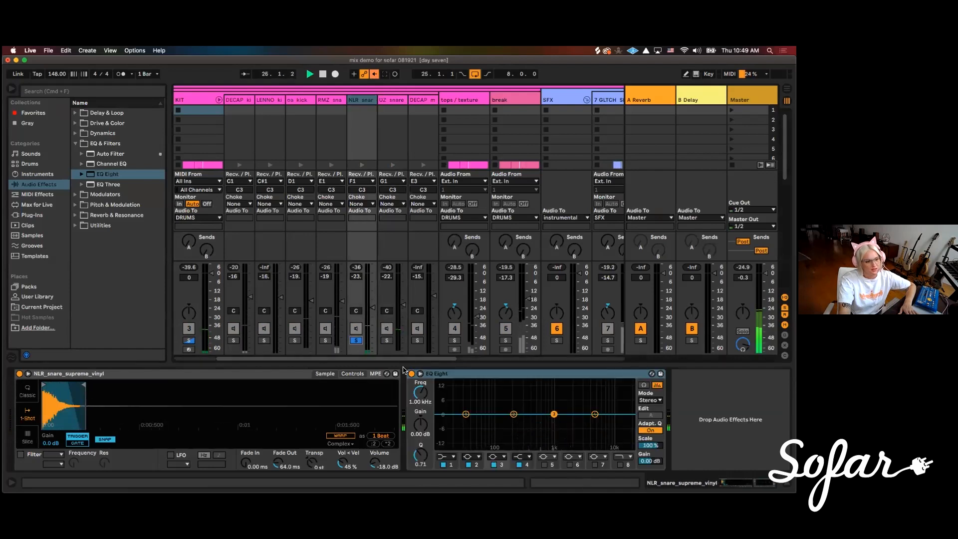
Shape the NLR snare's EQ with a band 1 low cut at about 297 Hz and a band 8 high cut at about 4.95 kHz
left_click(620, 465)
left_click_drag(627, 422, 584, 424)
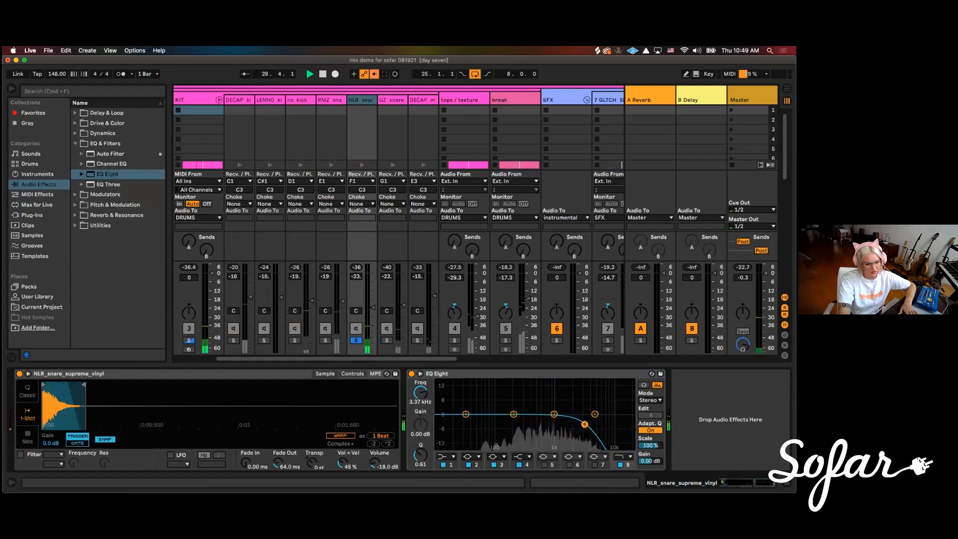
left_click(443, 458)
left_click(446, 392)
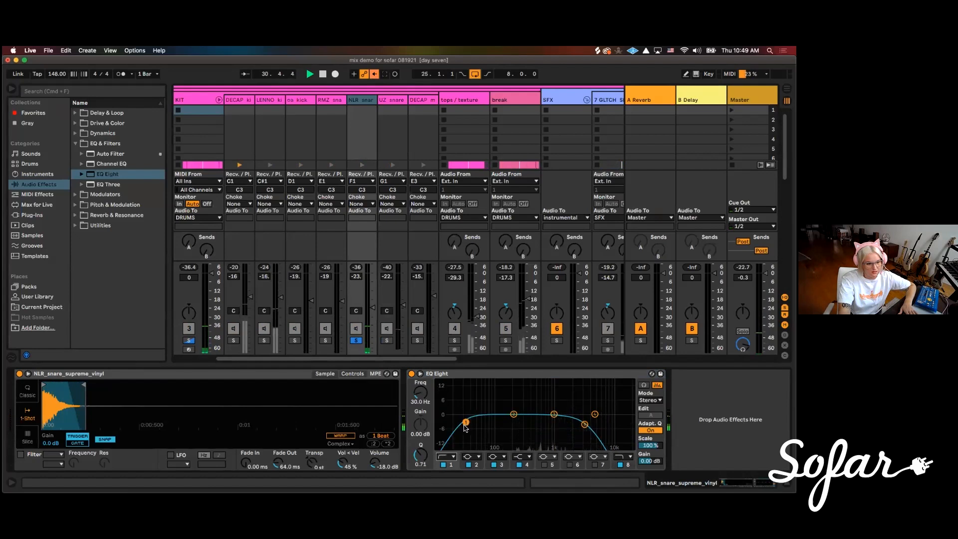
left_click_drag(497, 422, 526, 424)
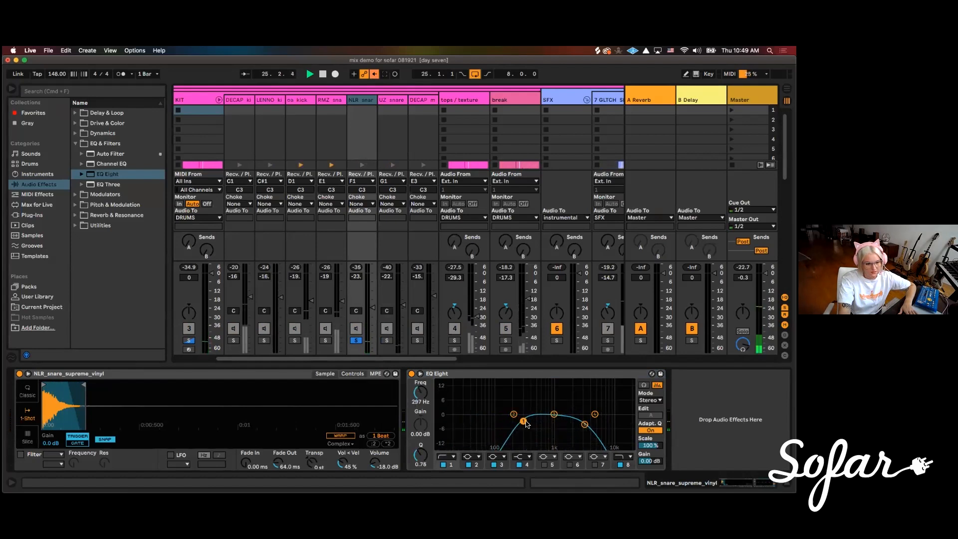
left_click_drag(585, 427, 588, 424)
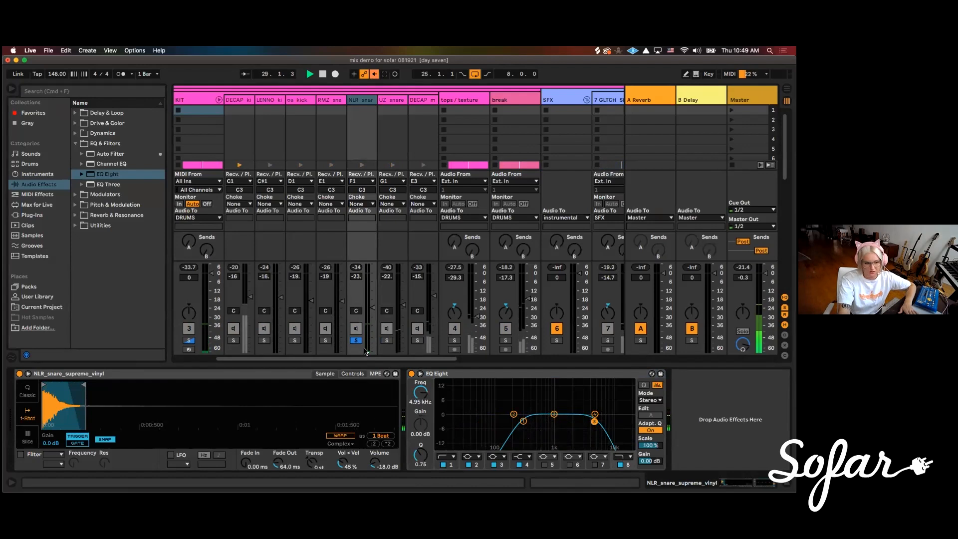
Add EQ Eight to the UZ snare chain and make band 1 a low cut at about 599 Hz
left_click(401, 102)
double_click(107, 174)
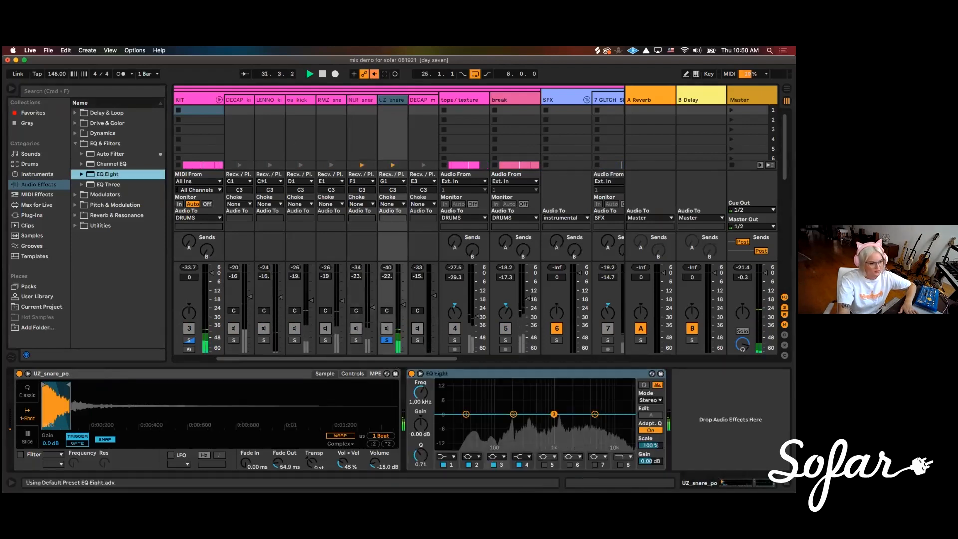
left_click(446, 456)
left_click(443, 400)
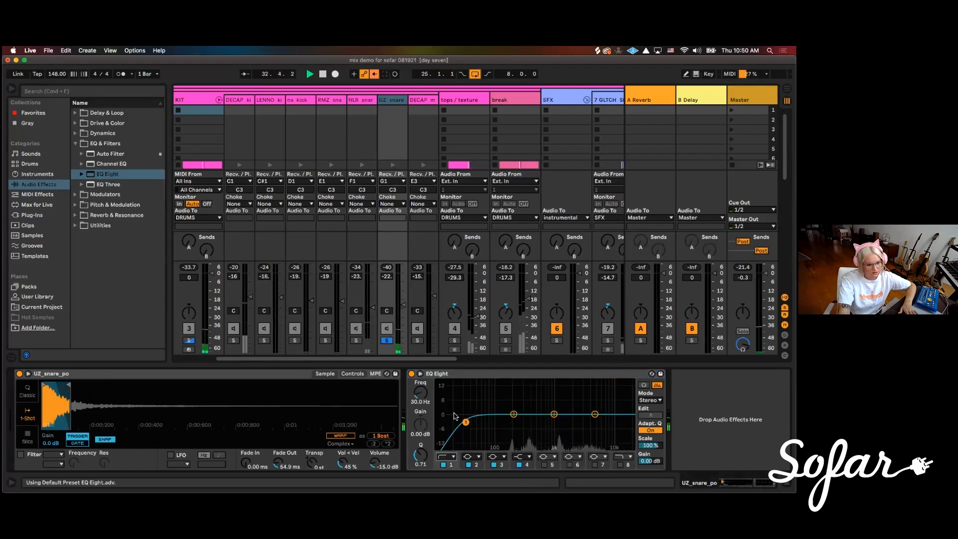
left_click_drag(466, 421, 550, 423)
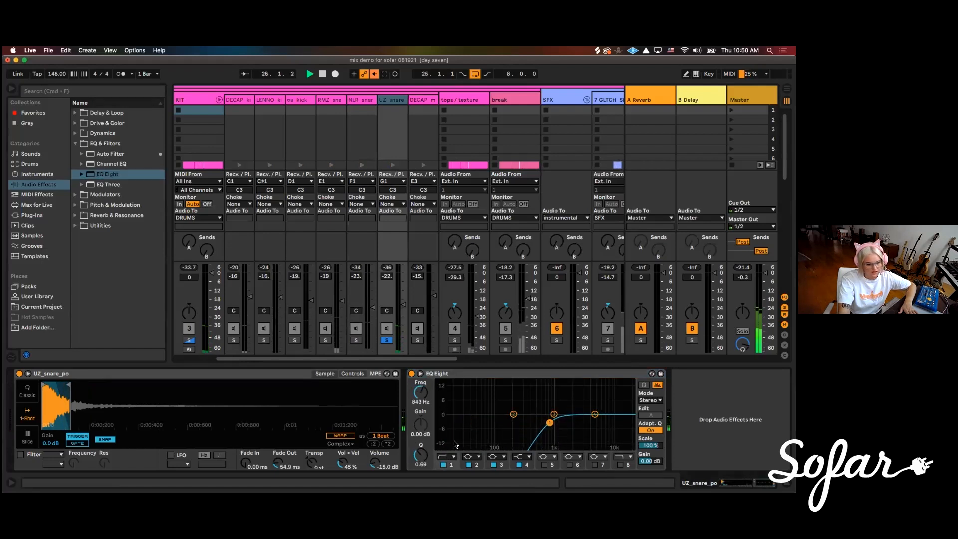
left_click_drag(545, 423, 546, 424)
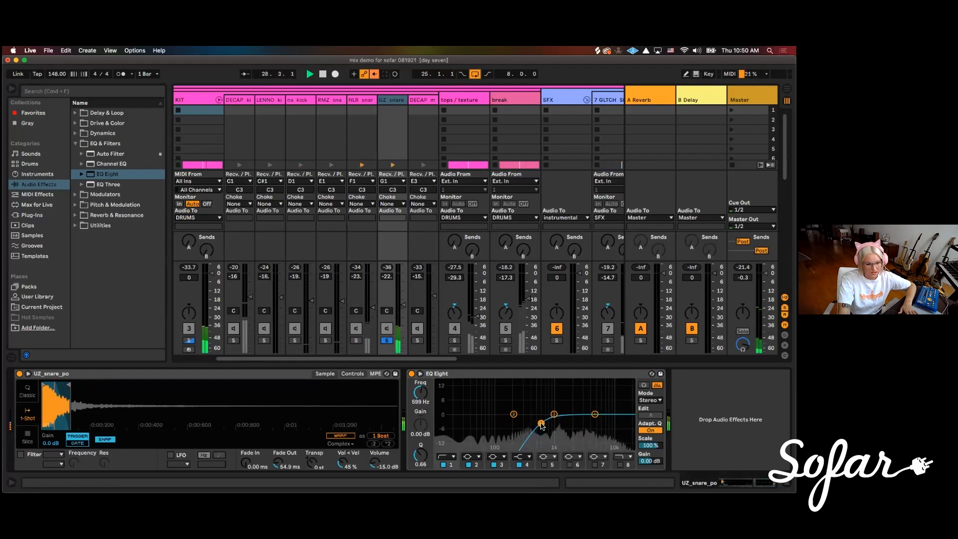
With both snare layers soloed, raise the UZ snare's low cut to about 696 Hz and the NLR snare's volume to about -21.5 dB
left_click(357, 341)
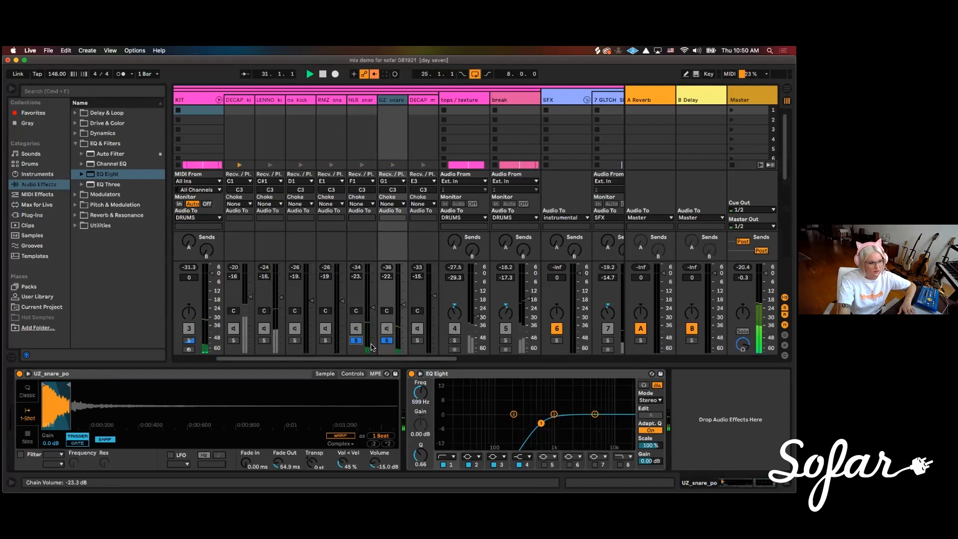
left_click_drag(541, 423, 545, 423)
left_click(373, 308)
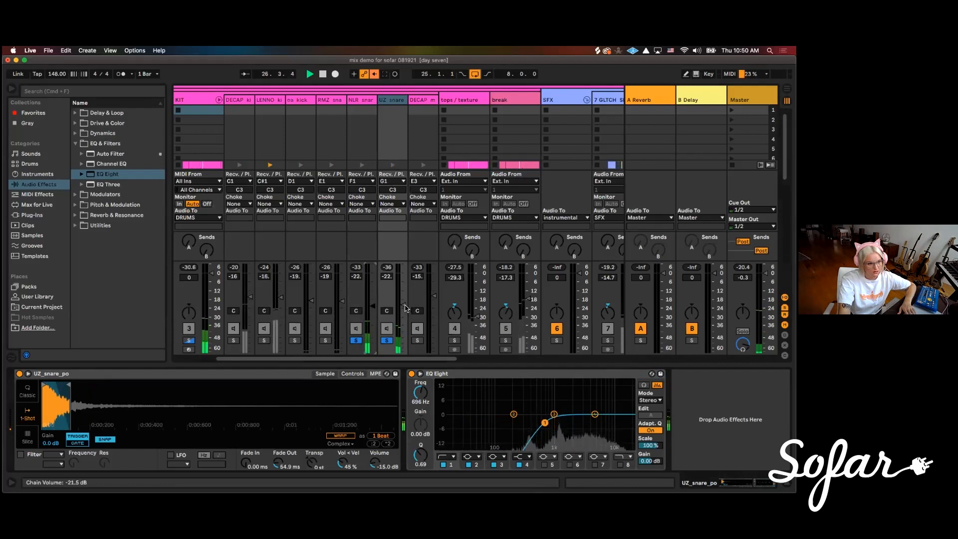
Raise the NLR snare's high cut to about 7.58 kHz and switch from the snare solos to soloing the full KIT
left_click(358, 100)
left_click(594, 421)
left_click_drag(594, 421, 606, 427)
left_click(385, 340)
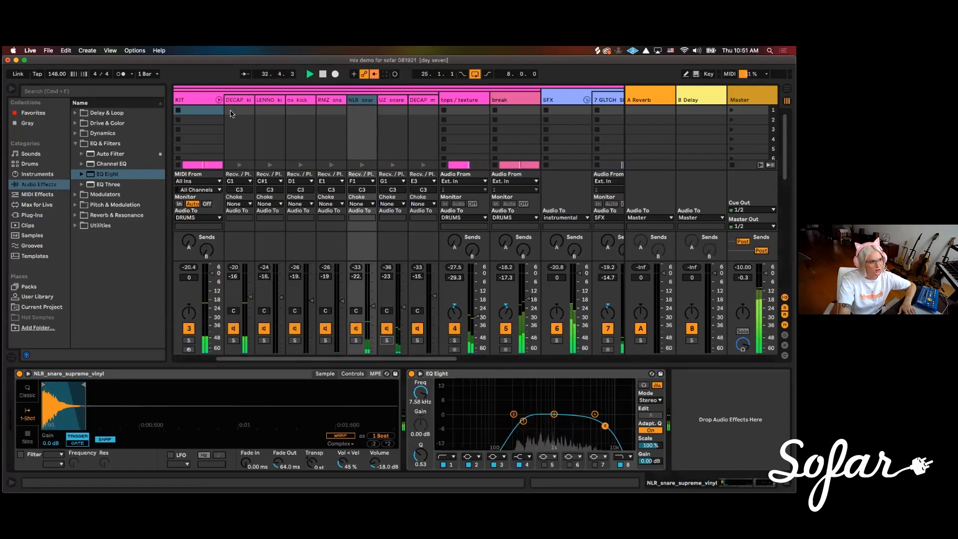
left_click(189, 341)
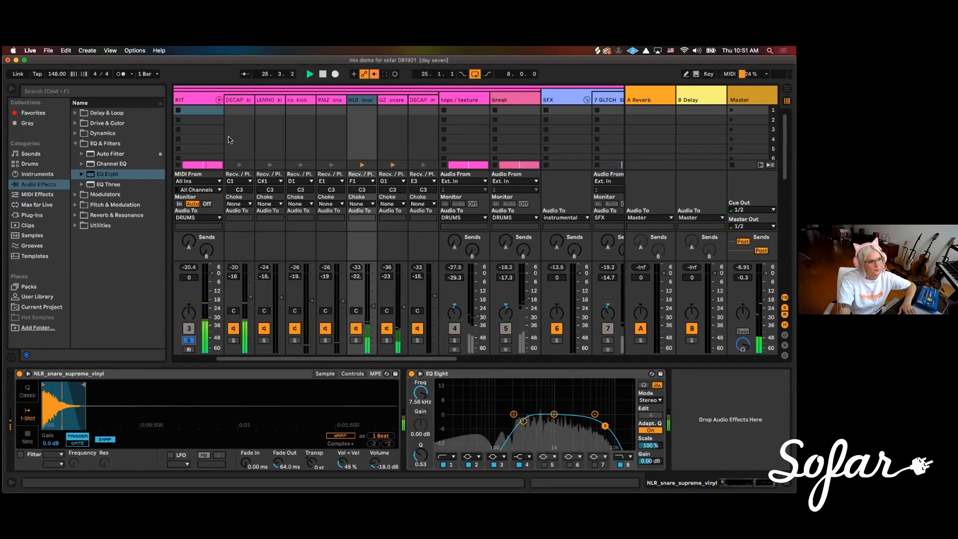
Solo the tops / texture track, add EQ Eight to it, and start playback
left_click_drag(448, 359, 523, 360)
left_click(282, 112)
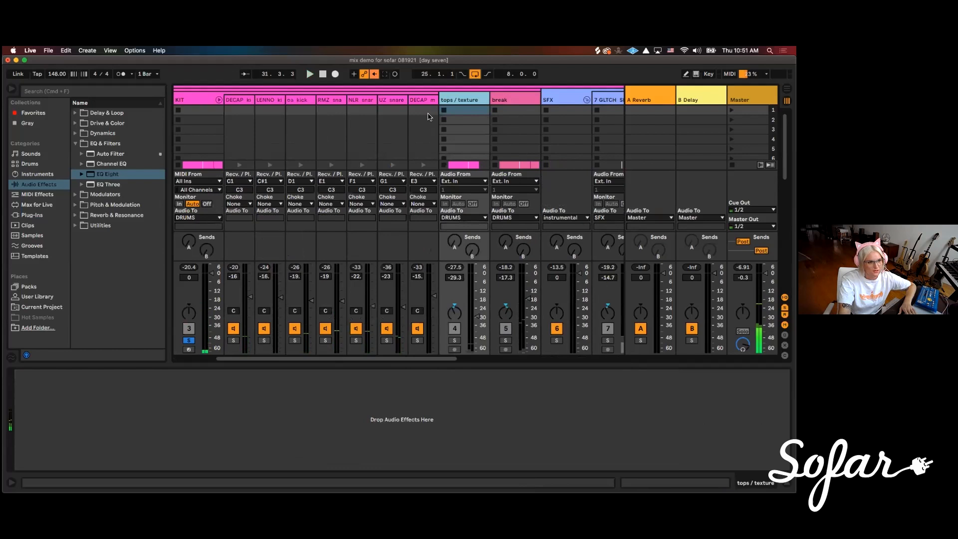
left_click(454, 340)
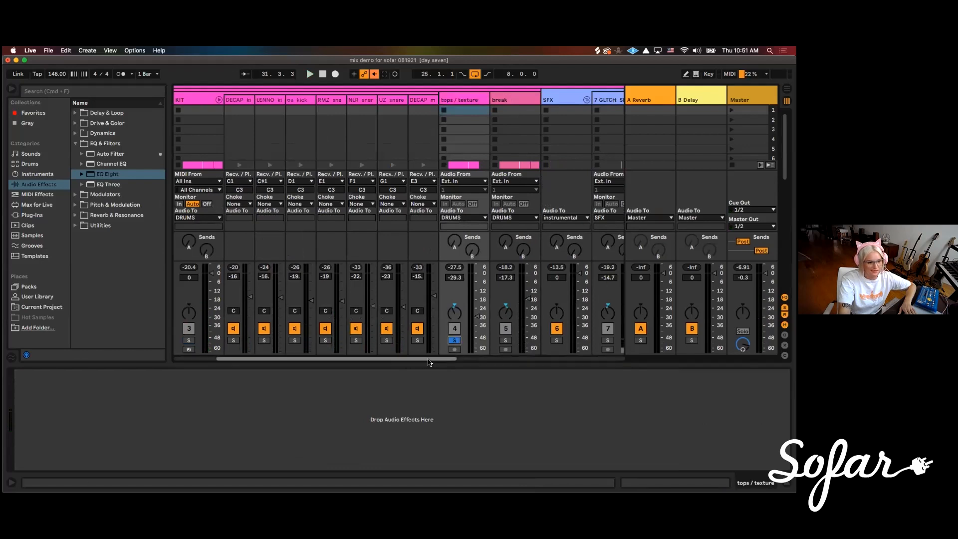
scroll(427, 361, "right", 3)
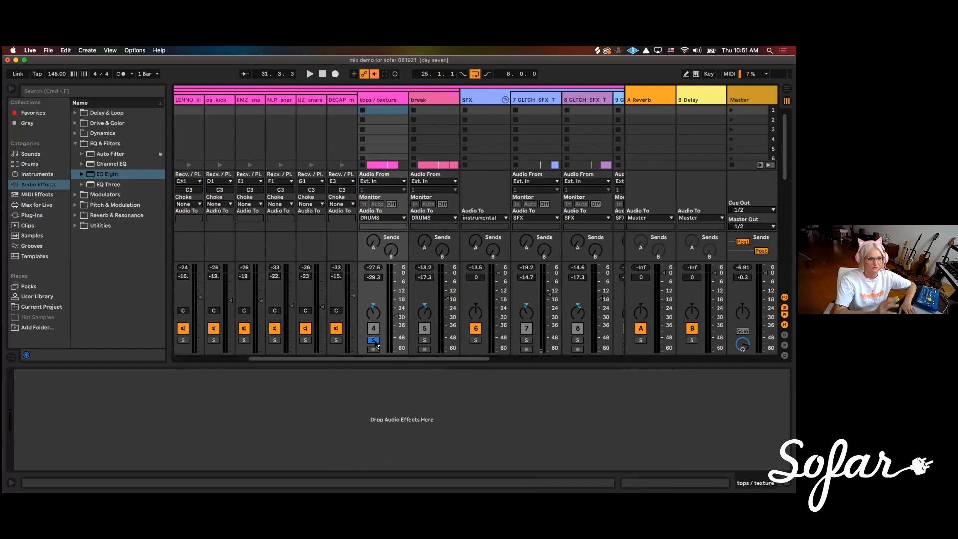
scroll(429, 362, "right", 3)
left_click_drag(433, 359, 434, 359)
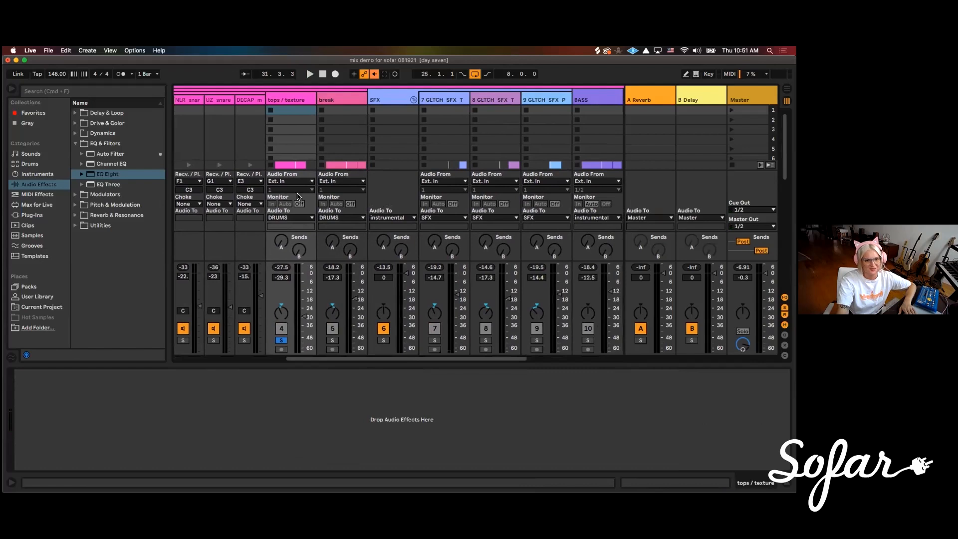
double_click(103, 175)
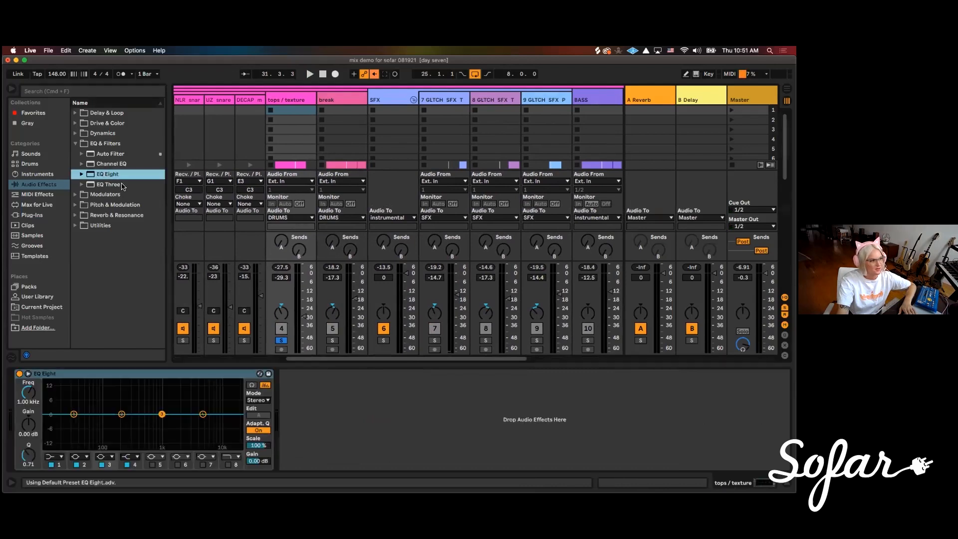
key("space")
Make band 1 of the tops / texture EQ a low cut and tune it by ear to about 352 Hz
left_click(61, 457)
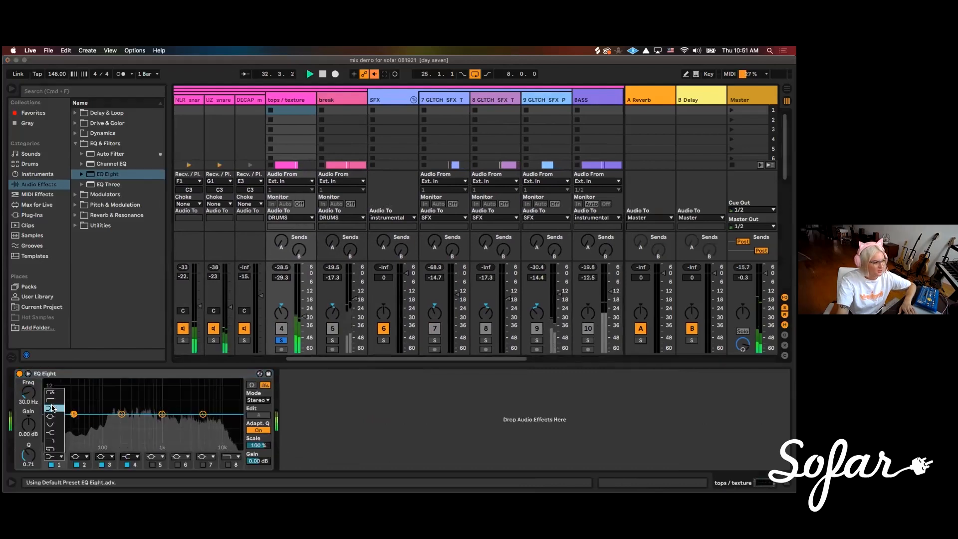
left_click(54, 403)
left_click_drag(75, 424, 131, 426)
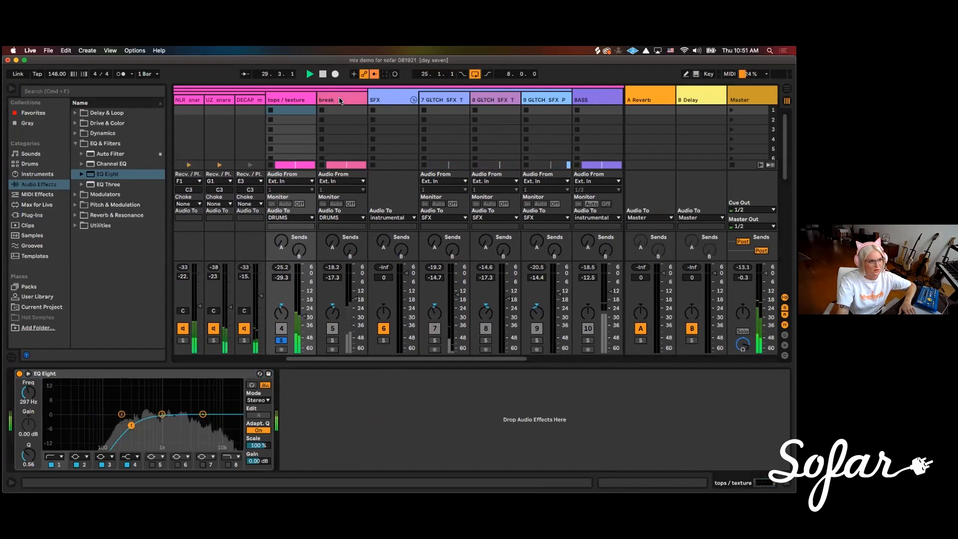
left_click(291, 100)
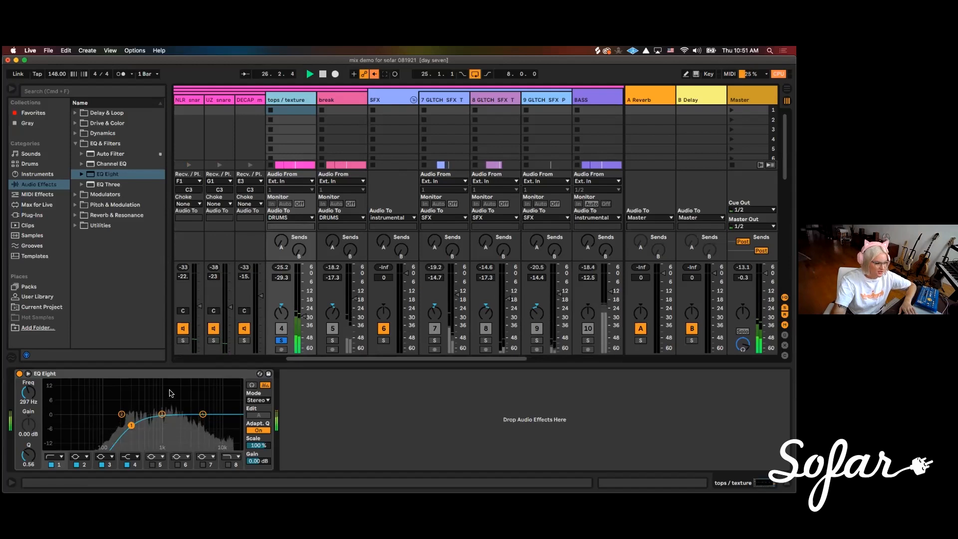
left_click_drag(134, 427, 134, 424)
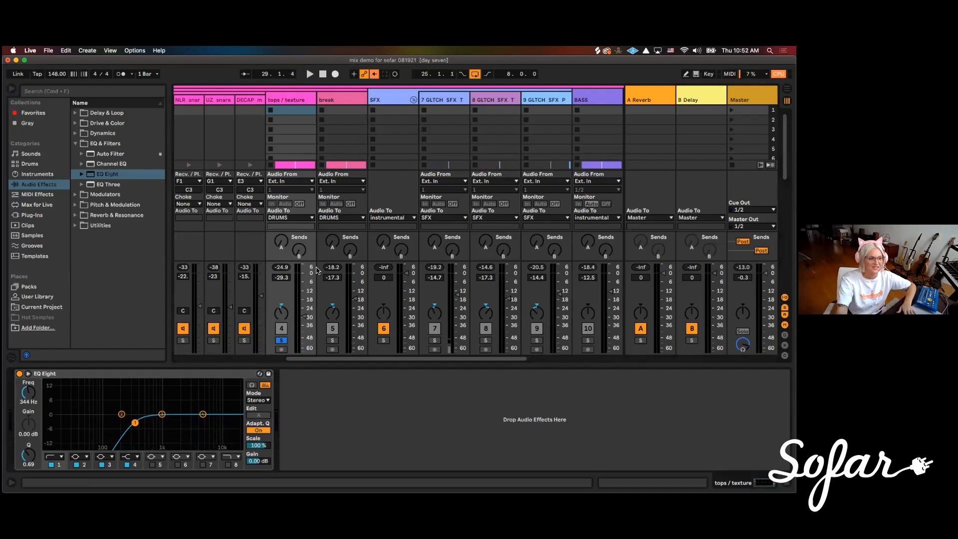
key("space")
left_click_drag(134, 422, 136, 424)
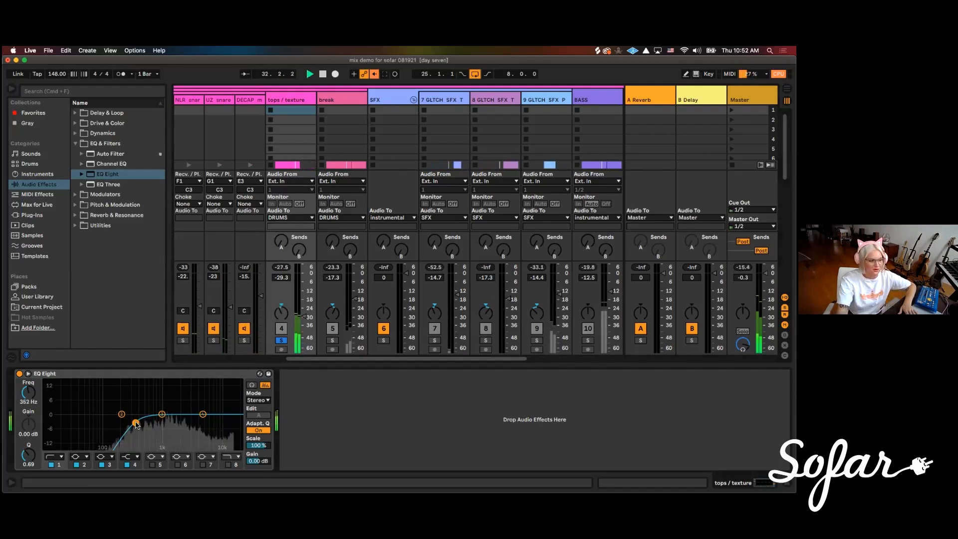
Solo the break track, add EQ Eight after its Auto Filter, and make band 1 a low cut at about 124 Hz
left_click(333, 341)
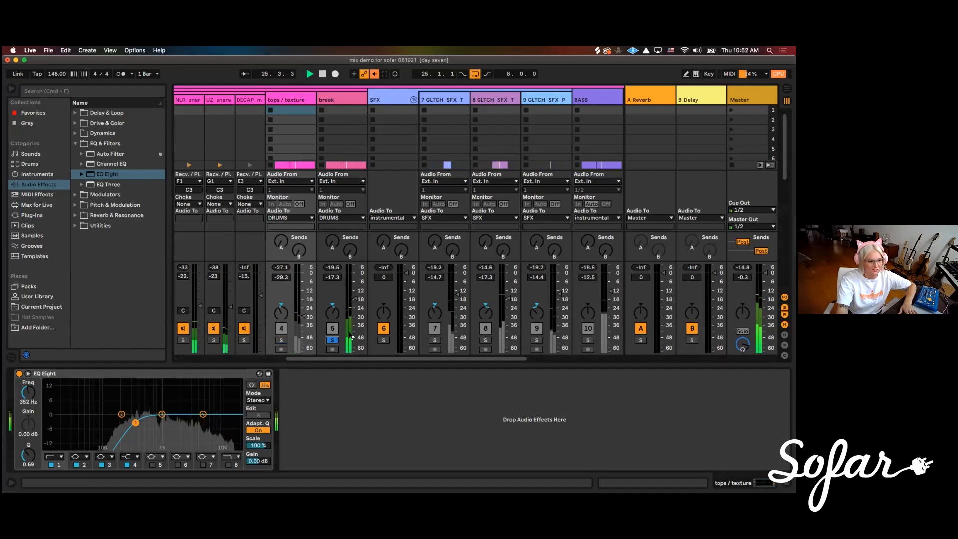
left_click(343, 100)
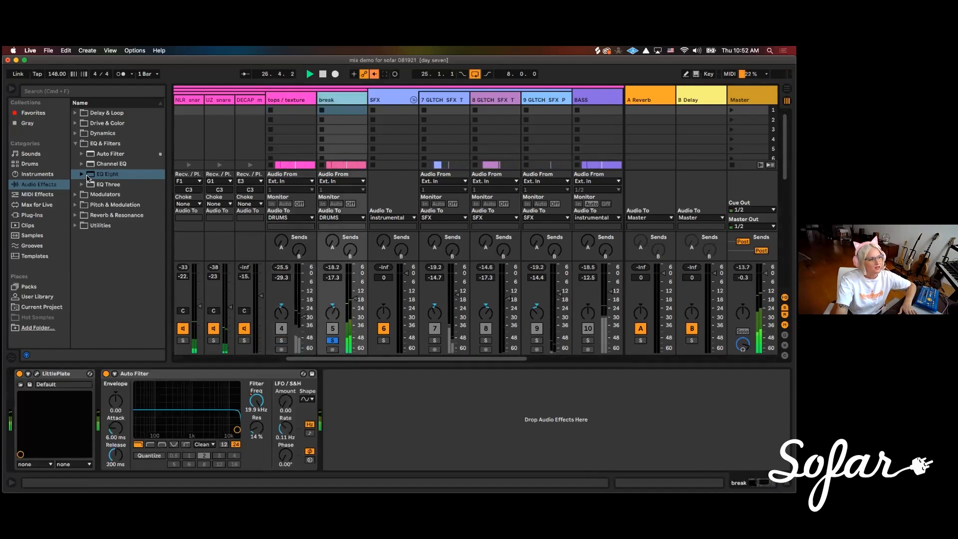
left_click_drag(108, 177, 483, 421)
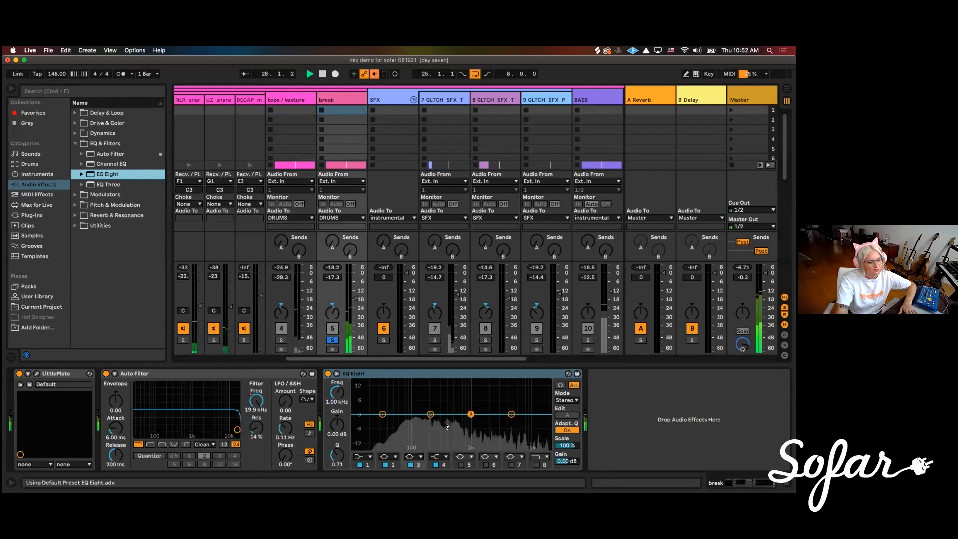
left_click(364, 456)
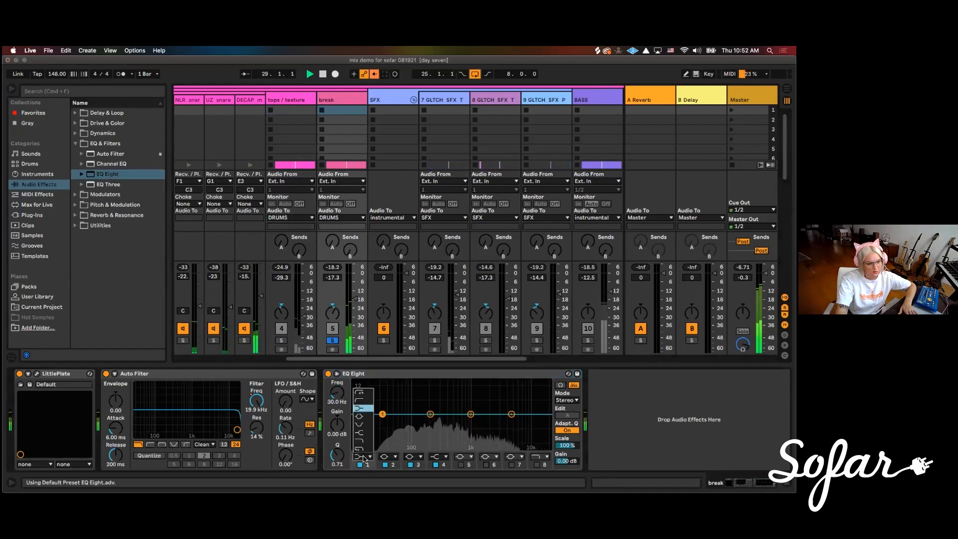
left_click(364, 400)
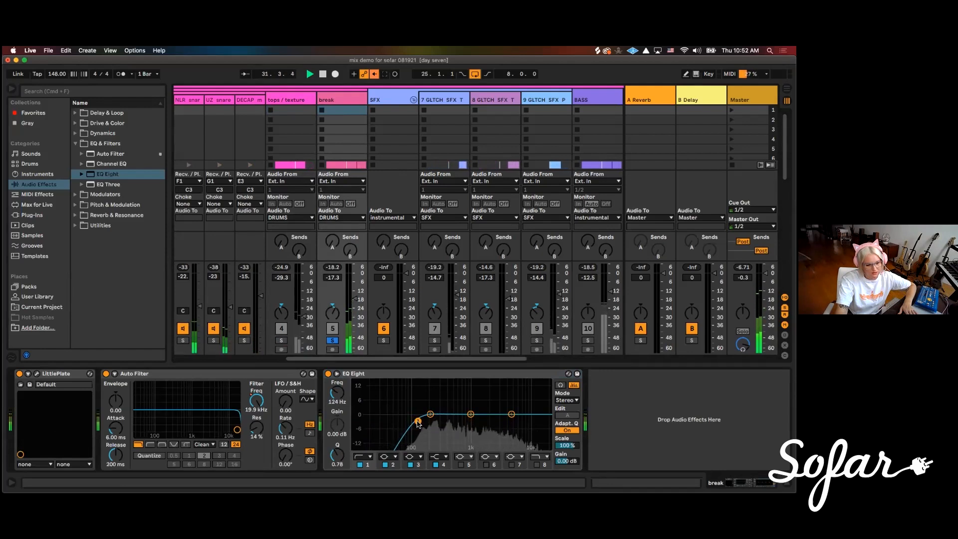
Cut about 8 dB around 2.06 kHz in the break's EQ Eight and switch from the break solo to soloing the full DRUMS group
left_click_drag(476, 417, 508, 407)
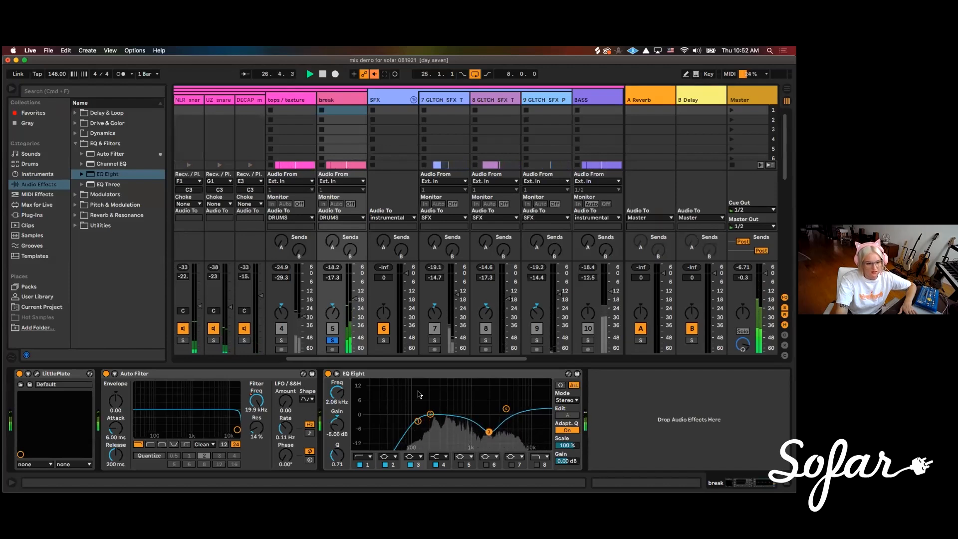
scroll(331, 354, "left", 6)
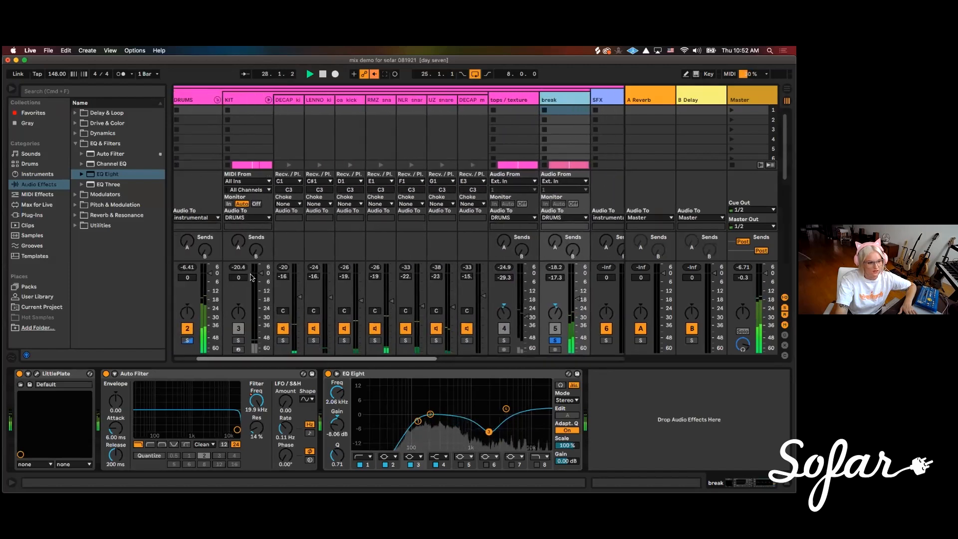
scroll(224, 339, "left", 2)
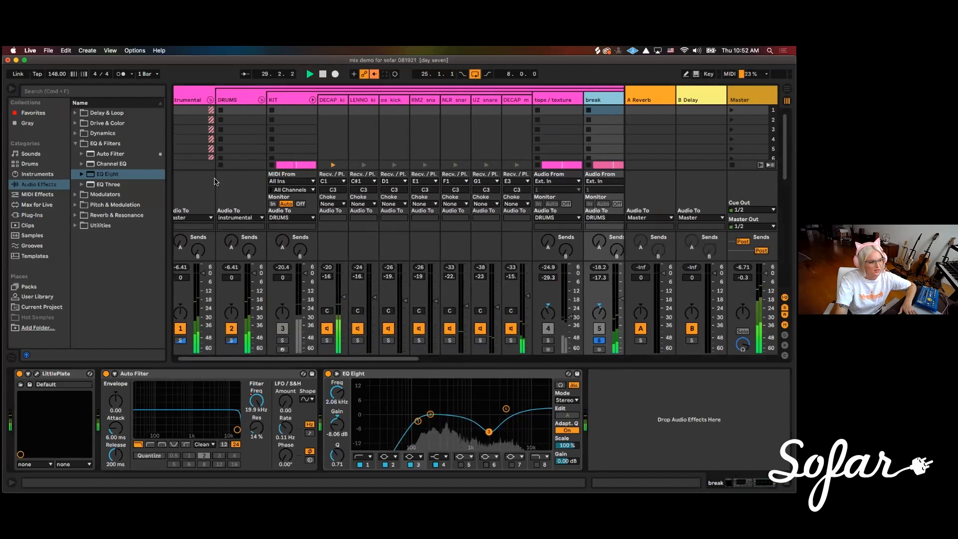
left_click(282, 340)
left_click(283, 341)
Lower the break track's volume to -19.0 dB against the other drums and stop playback
left_click_drag(337, 358, 366, 360)
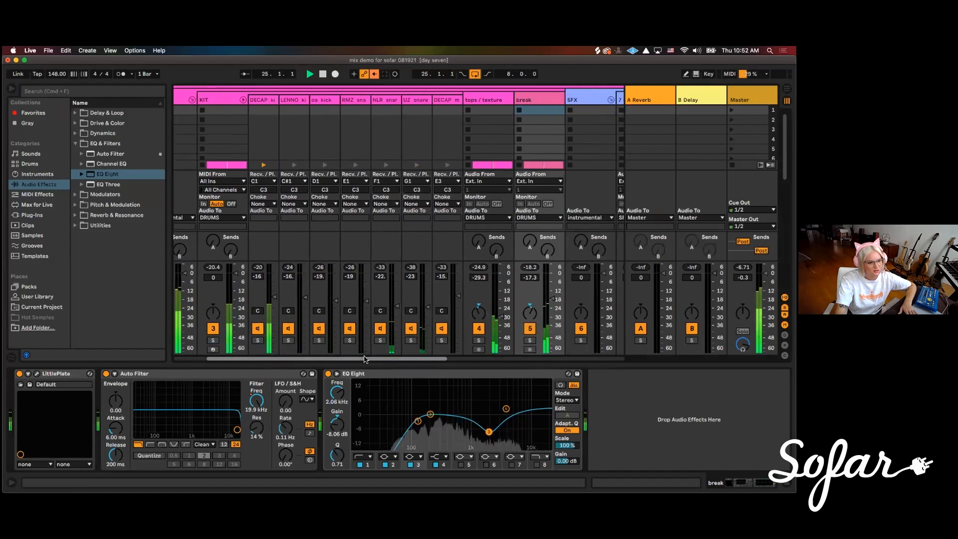
left_click_drag(548, 299, 549, 309)
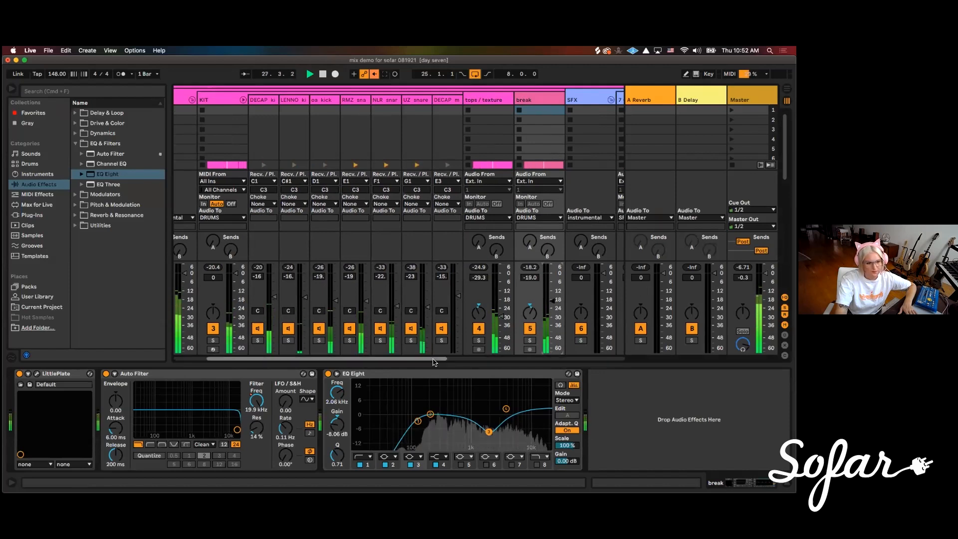
left_click_drag(436, 359, 470, 360)
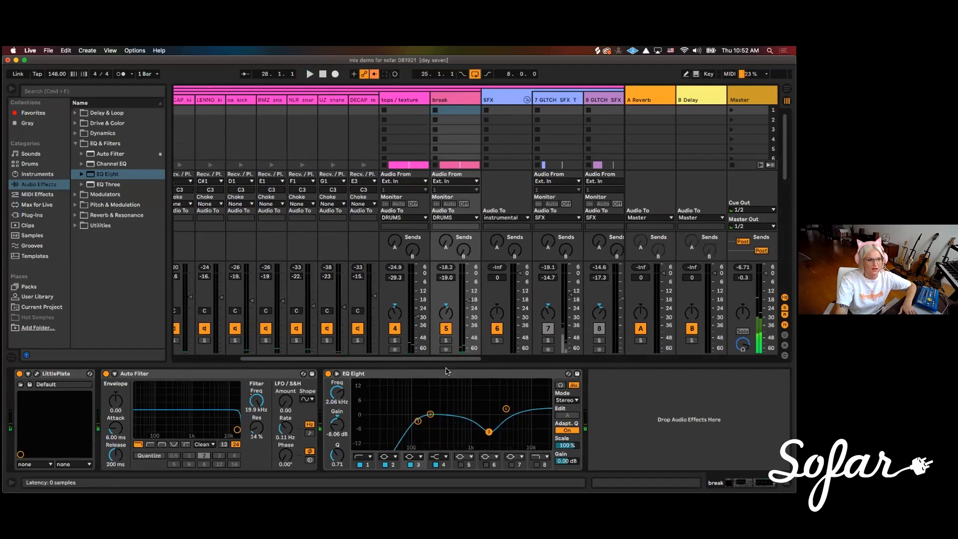
left_click_drag(394, 359, 402, 359)
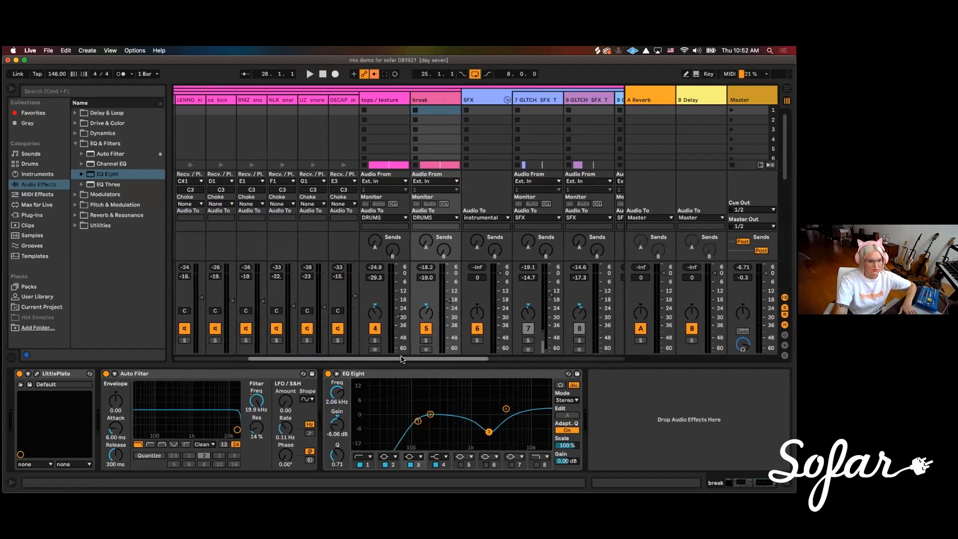
Solo the BASS track during playback, raise its volume to -11.8 dB, and show its devices
left_click(377, 99)
left_click_drag(415, 359, 489, 360)
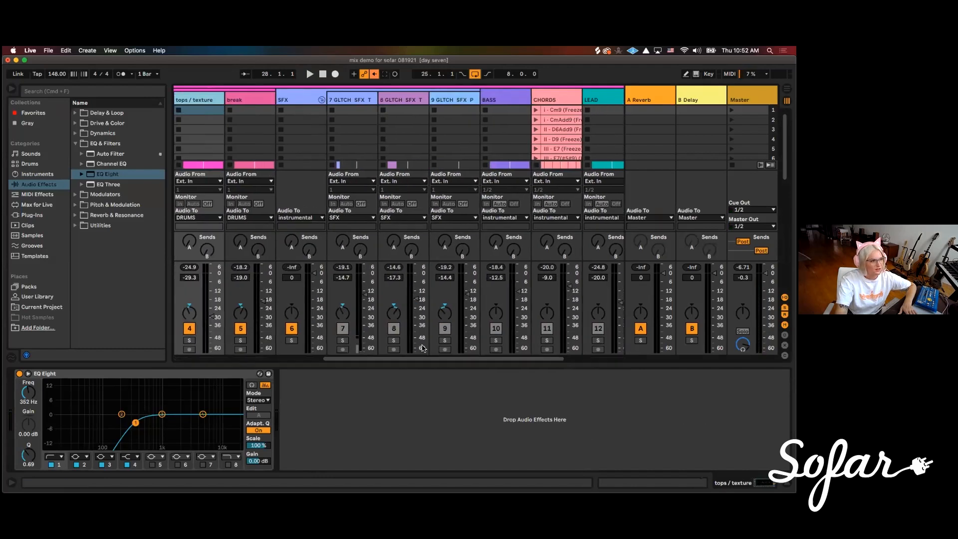
left_click(291, 99)
left_click_drag(351, 359, 423, 361)
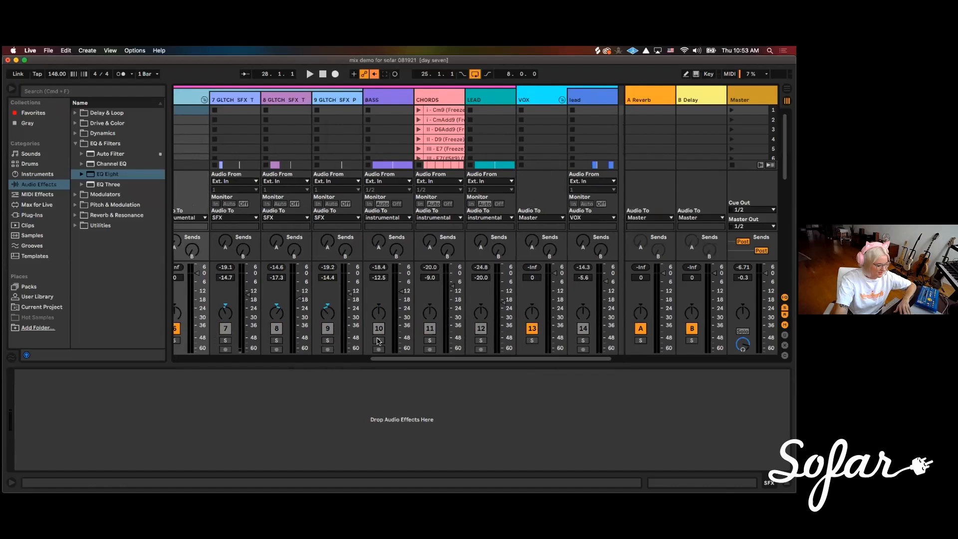
key("space")
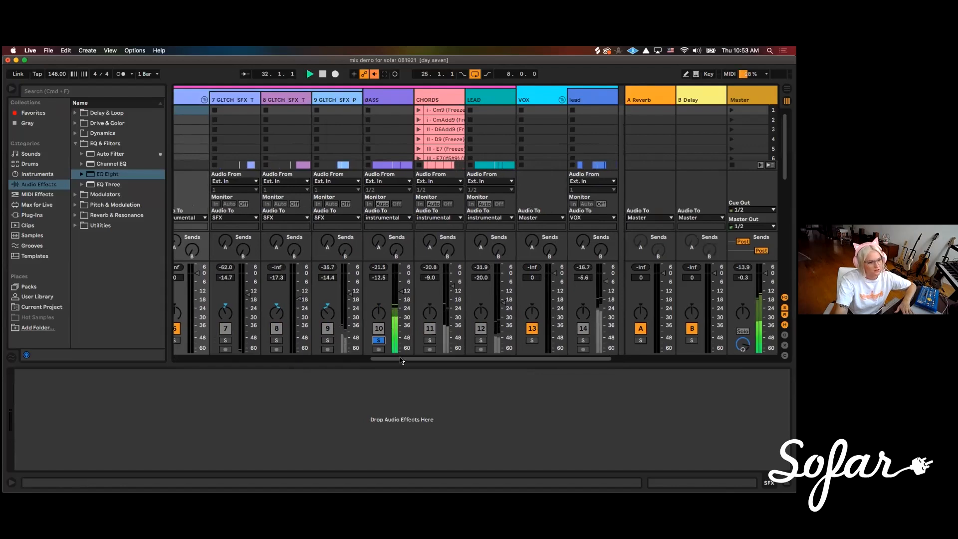
scroll(393, 309, "right", 1)
left_click_drag(387, 291, 387, 290)
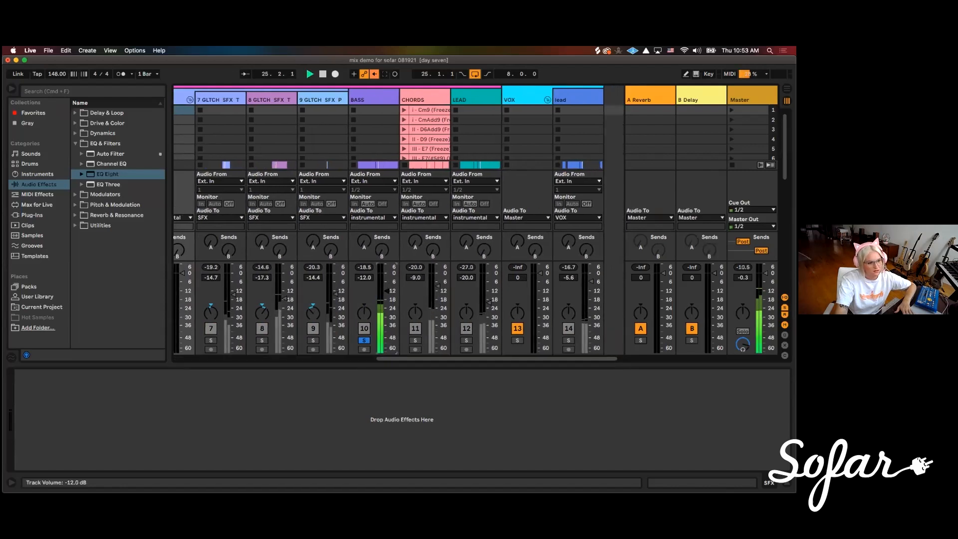
left_click(372, 99)
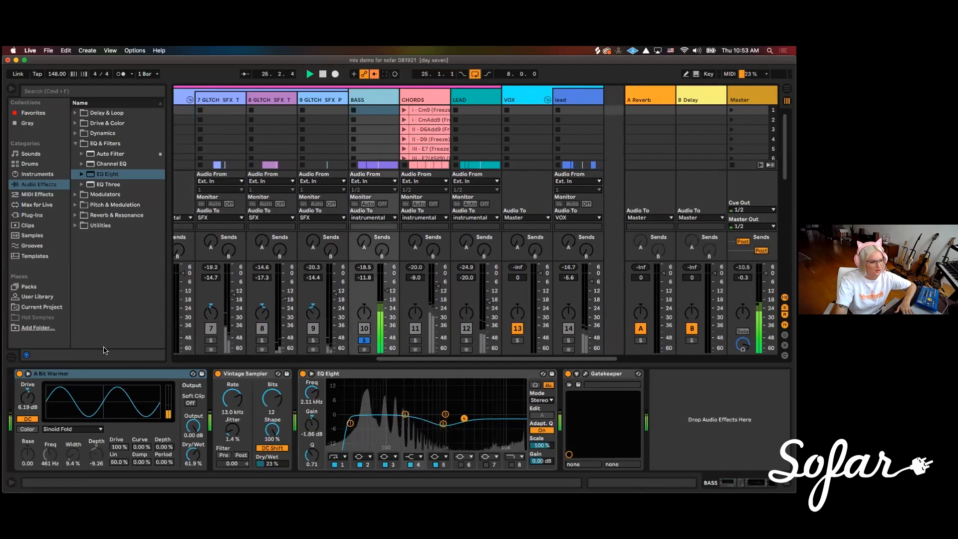
Bypass EQ Eight and Vintage Sampler on the BASS track and compare the sound with A Bit Warmer off and on
left_click(57, 375)
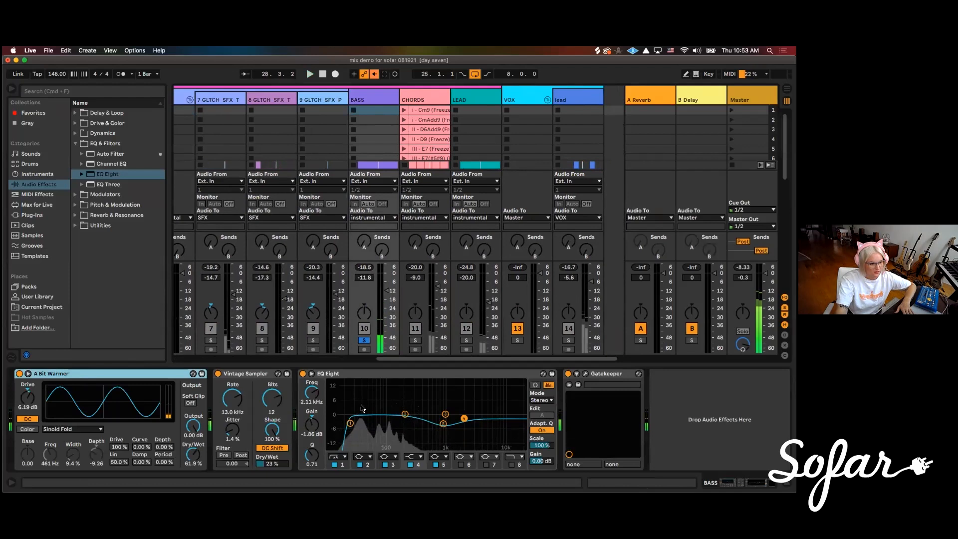
left_click(303, 373)
left_click(218, 373)
left_click(364, 340)
left_click(364, 340)
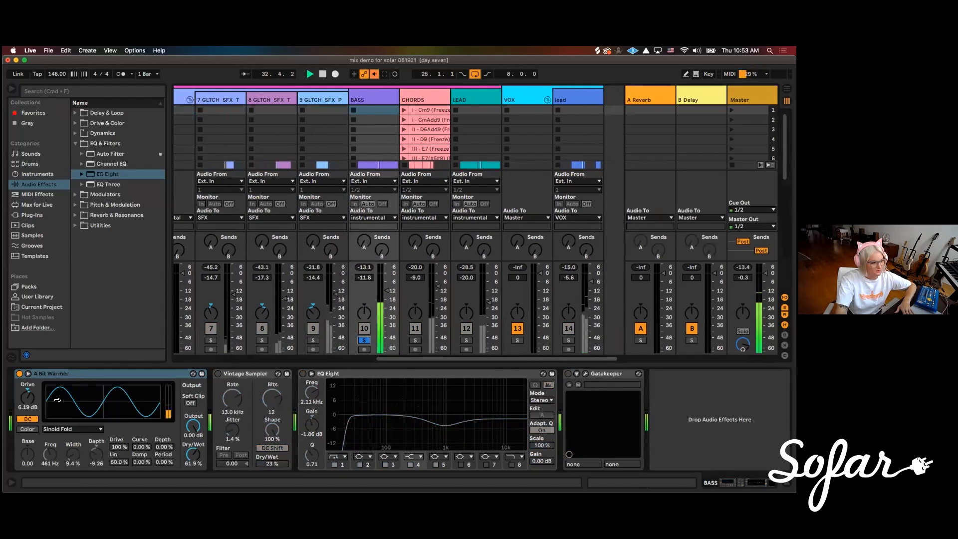
left_click(19, 373)
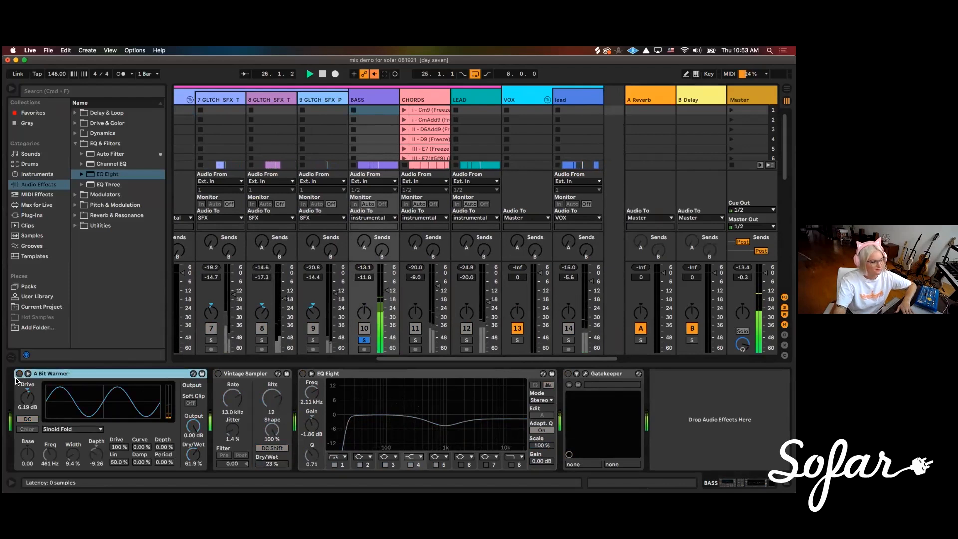
left_click(19, 373)
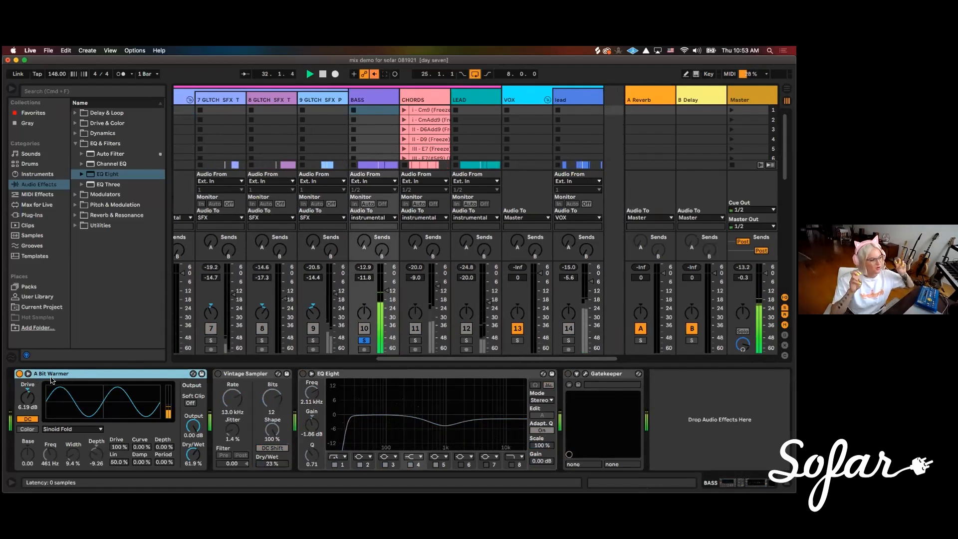
Turn the bass's Vintage Sampler back on and set its Dry/Wet to 27 %
left_click(233, 375)
left_click(217, 374)
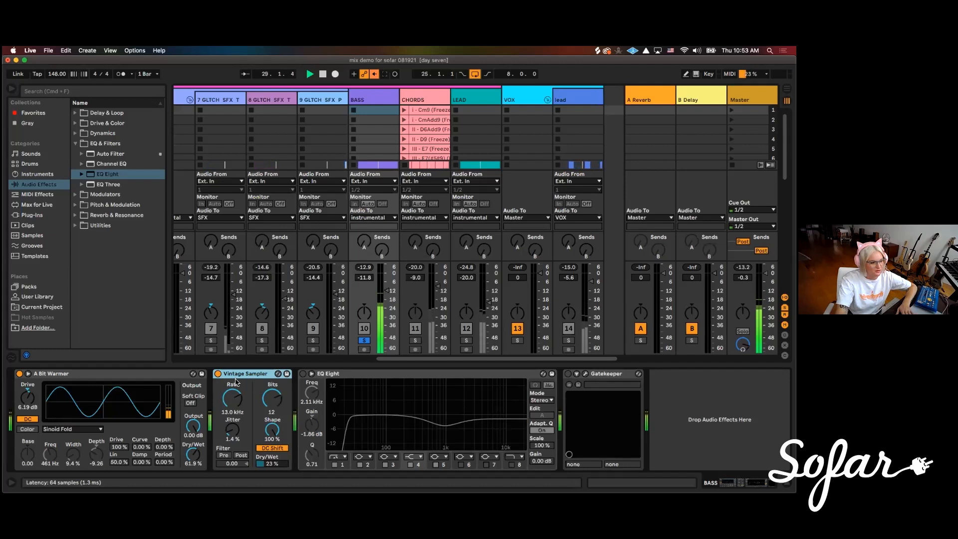
left_click(270, 465)
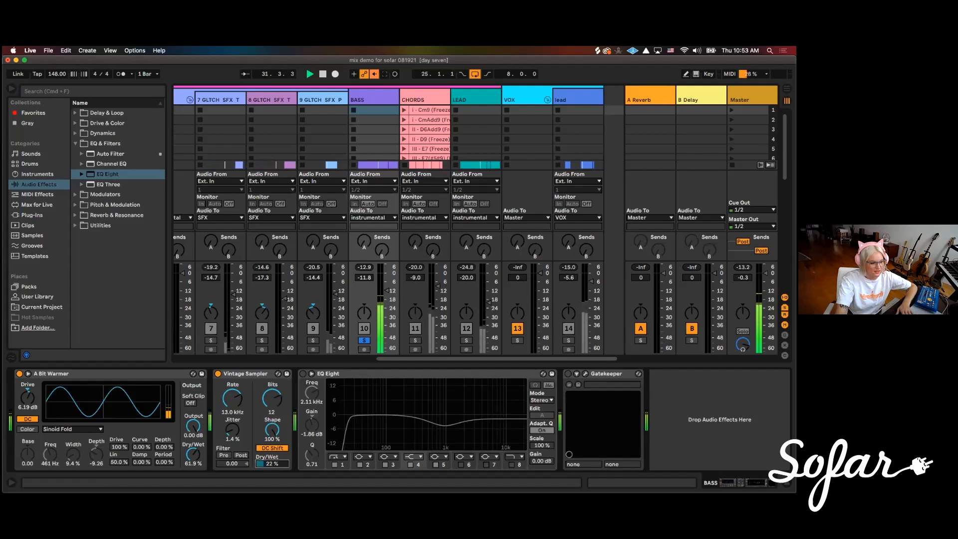
left_click_drag(271, 464, 271, 435)
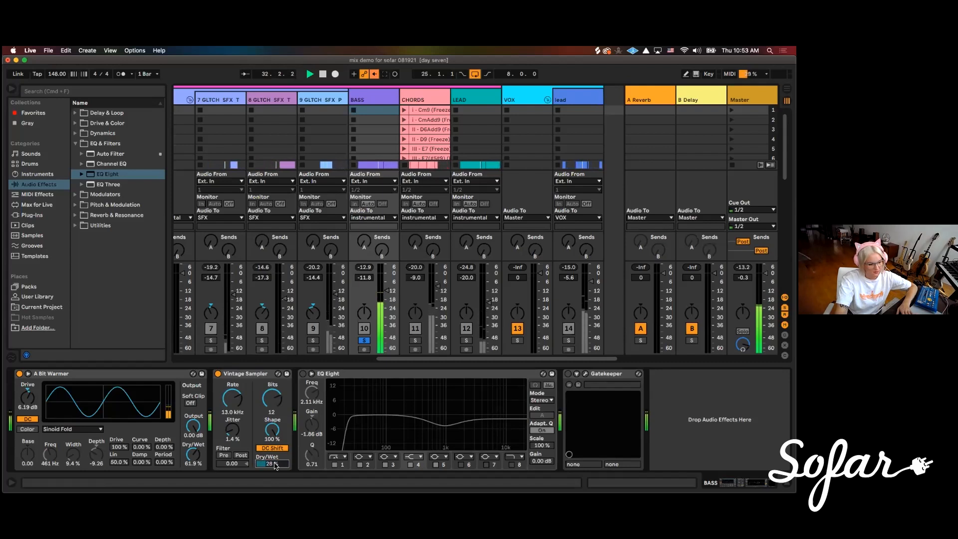
left_click_drag(273, 464, 275, 466)
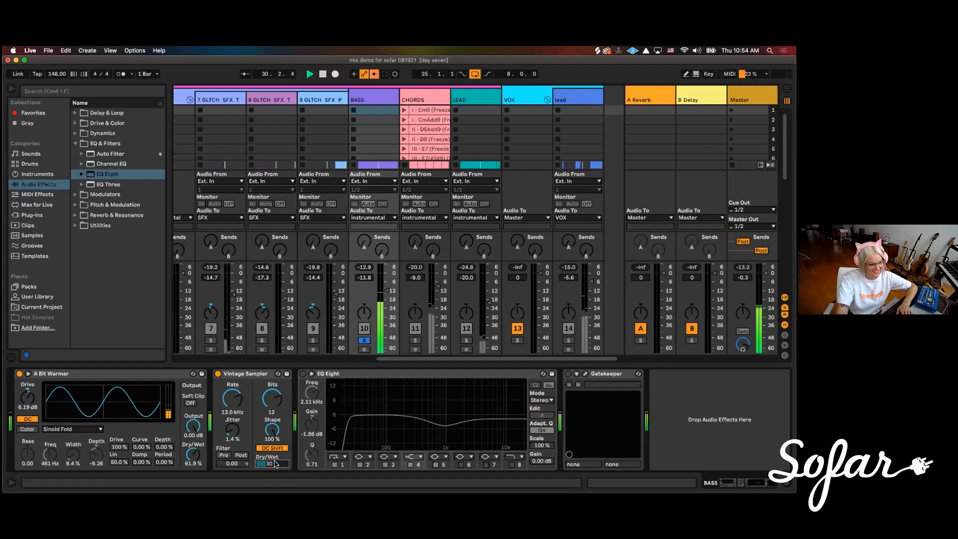
Turn the bass's EQ Eight back on and tune the band 1 low cut by ear to about 25.5 Hz
left_click(302, 374)
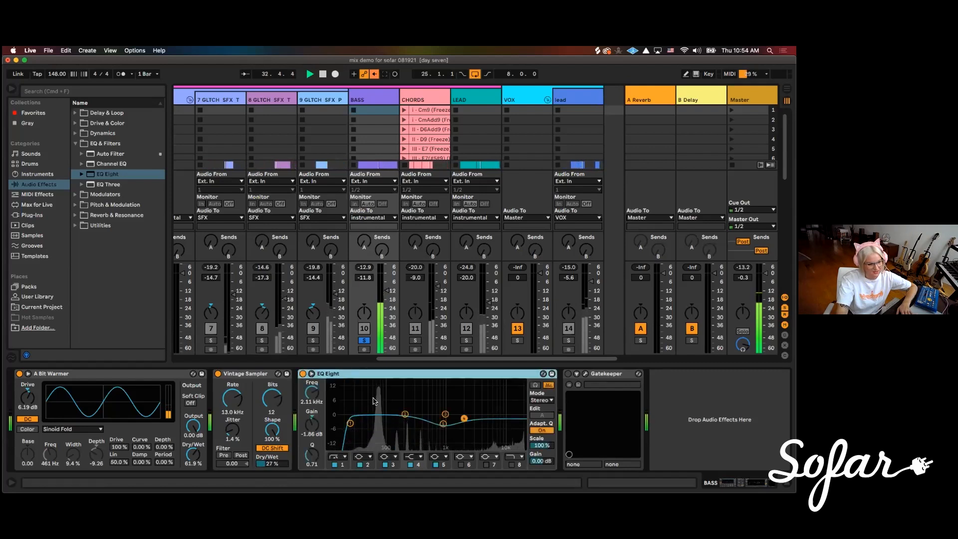
left_click_drag(350, 425, 352, 424)
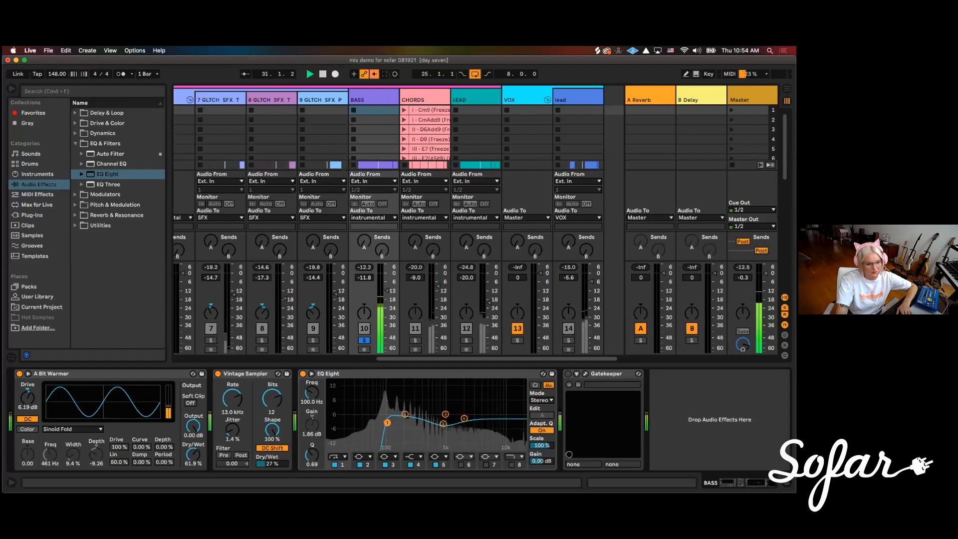
left_click_drag(395, 423, 383, 422)
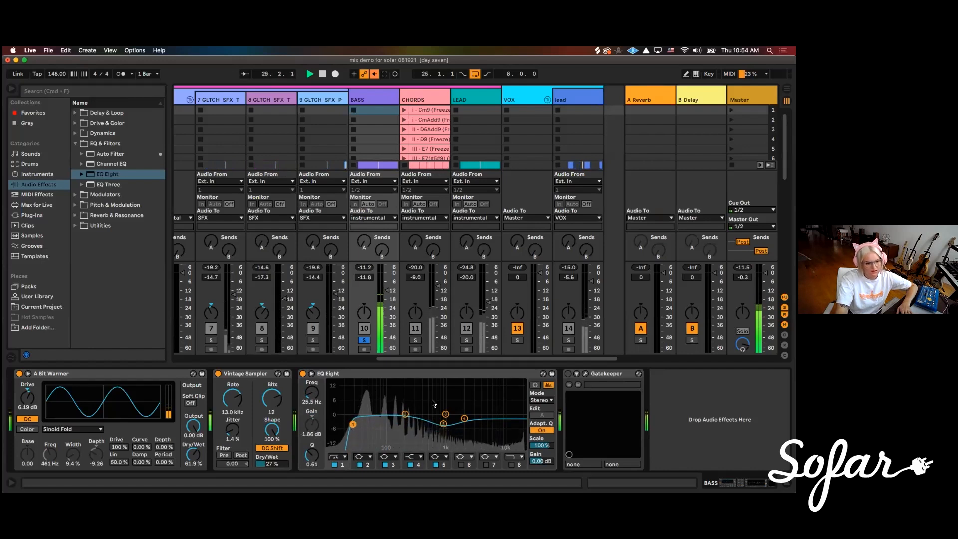
In the enlarged bass EQ, turn on audition mode and set band 2 to about 431 Hz, 1.26 dB, with a Q of 1.64
left_click(312, 373)
left_click_drag(414, 254, 424, 251)
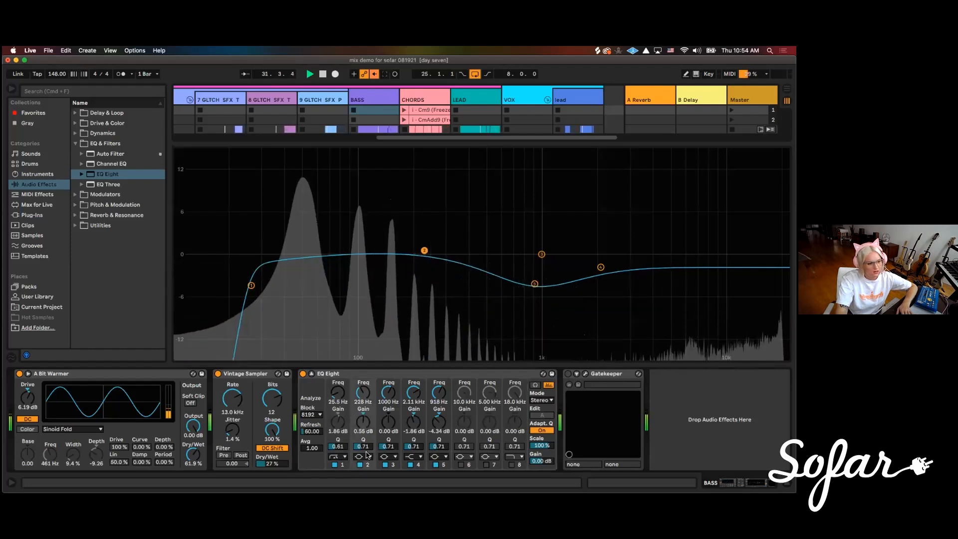
left_click_drag(369, 450, 369, 434)
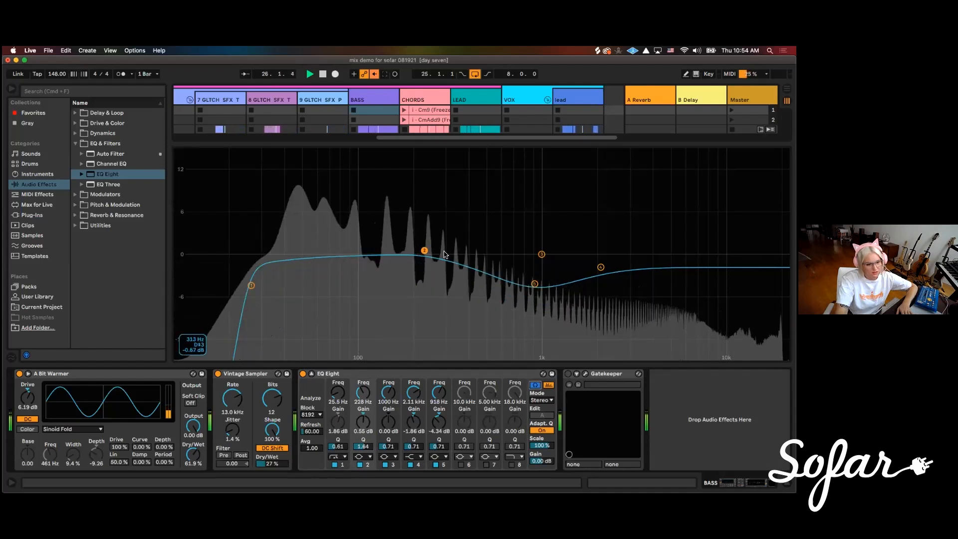
left_click(534, 385)
mouse_move(424, 251)
left_mouse_down()
mouse_move(419, 278)
mouse_move(372, 290)
mouse_move(452, 280)
left_mouse_up()
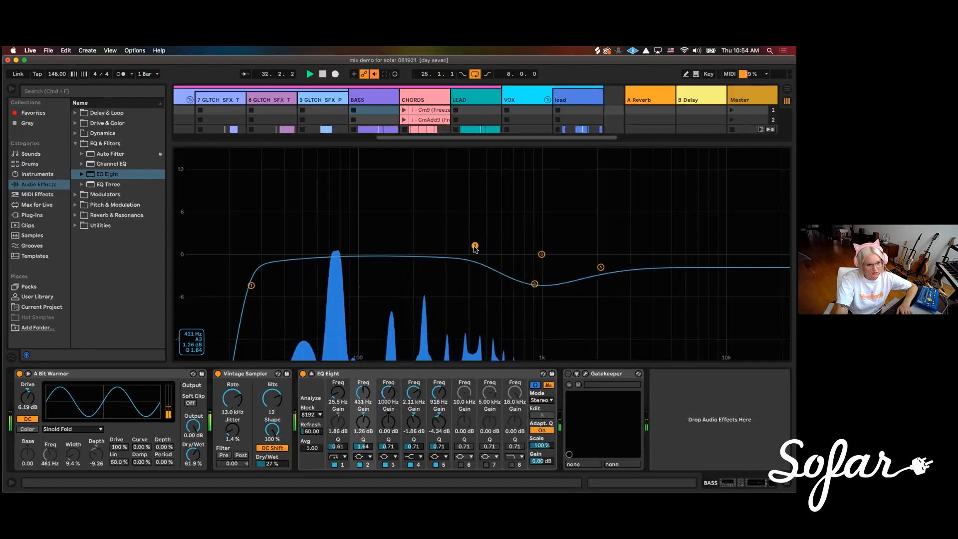
Deepen the bass EQ's band 5 cut to about -7.54 dB at 1.23 kHz and set band 4 to about 2.26 kHz, -2.51 dB
mouse_move(534, 283)
left_mouse_down()
mouse_move(526, 302)
mouse_move(560, 299)
left_mouse_up()
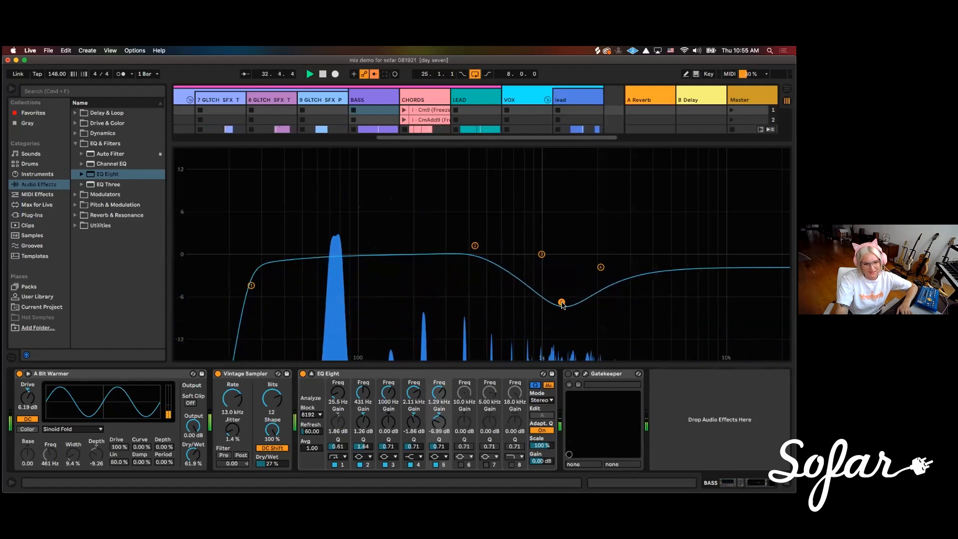
left_click_drag(561, 302, 559, 305)
left_click_drag(600, 267, 606, 272)
left_click_drag(559, 304, 558, 306)
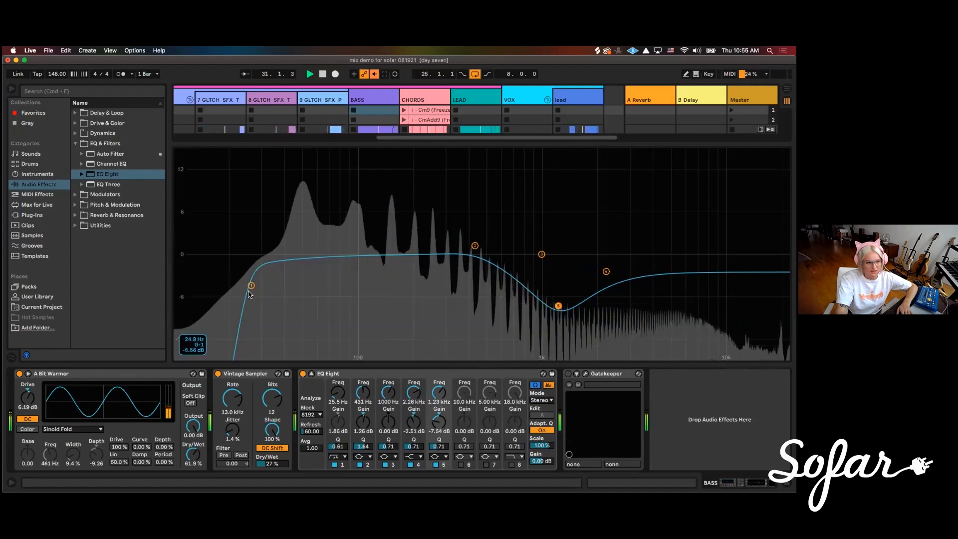
Raise the bass low cut to about 27.9 Hz and set band 4 to about 2.45 kHz, -3.14 dB, then collapse the enlarged EQ view
left_click(251, 285)
left_click_drag(251, 285, 258, 285)
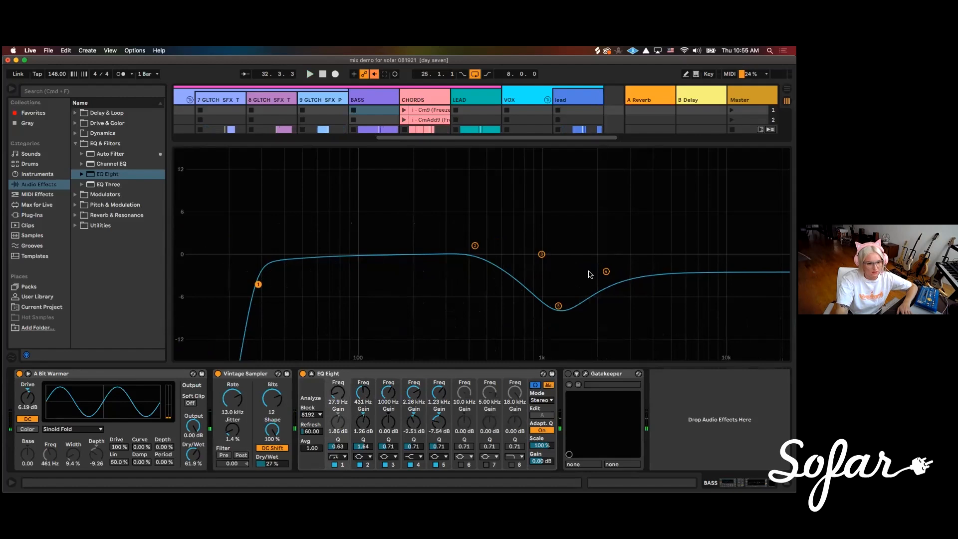
left_click(606, 272)
key("space")
mouse_move(606, 271)
left_mouse_down()
mouse_move(596, 242)
mouse_move(602, 304)
mouse_move(634, 322)
mouse_move(627, 328)
mouse_move(613, 275)
left_mouse_up()
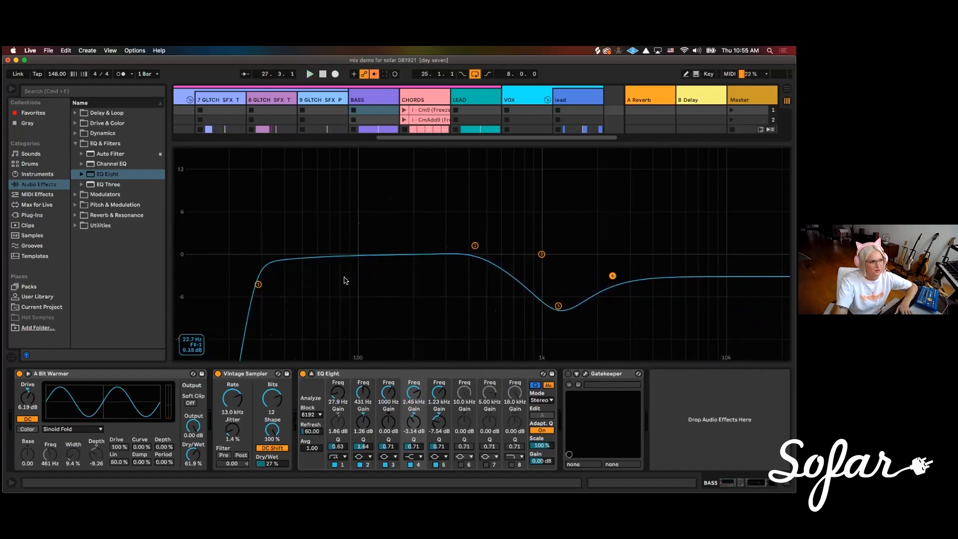
left_click(312, 374)
Start playback and add the DRUMS group to the BASS solo to hear drums and bass together
left_click_drag(394, 359, 307, 359)
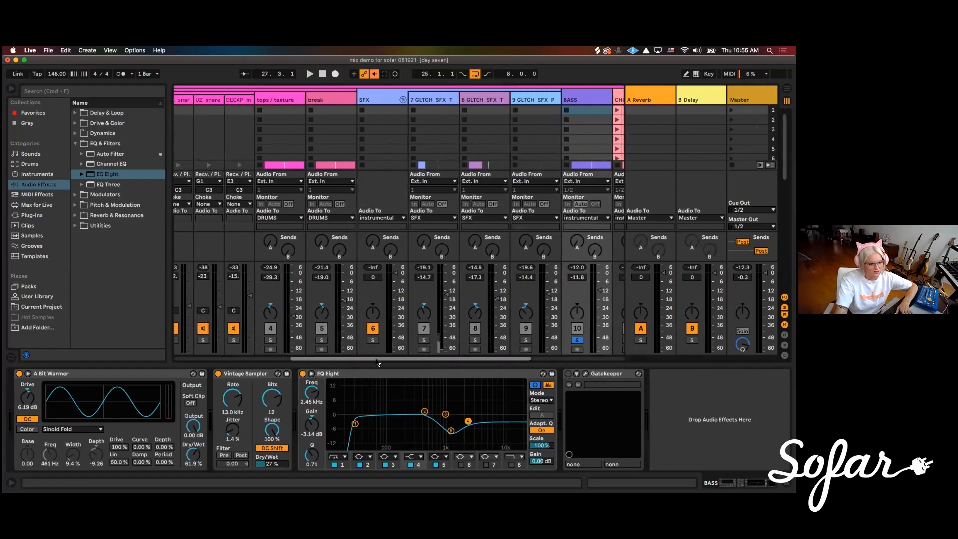
left_click_drag(380, 360, 475, 360)
key("space")
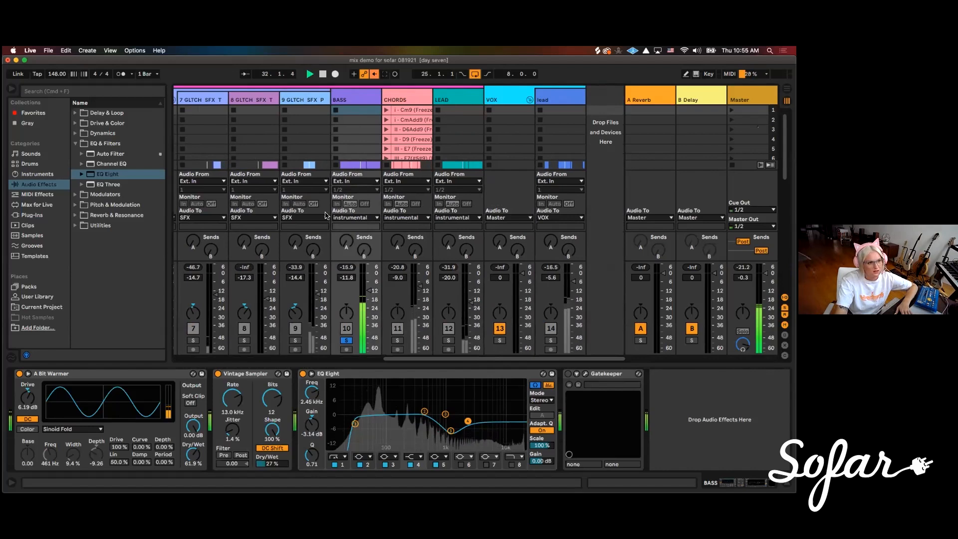
left_click_drag(418, 360, 207, 360)
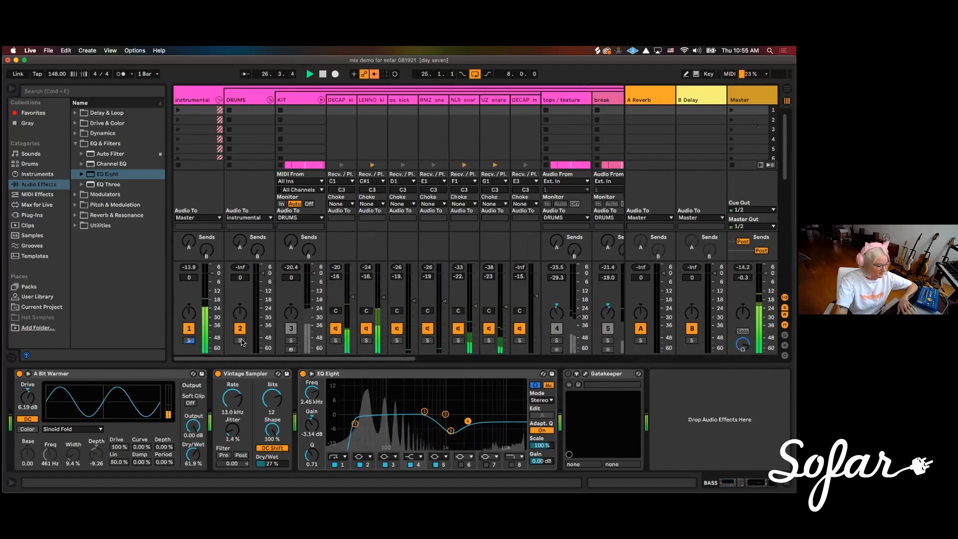
left_click(241, 341)
left_click_drag(390, 359, 473, 352)
scroll(473, 353, "right", 10)
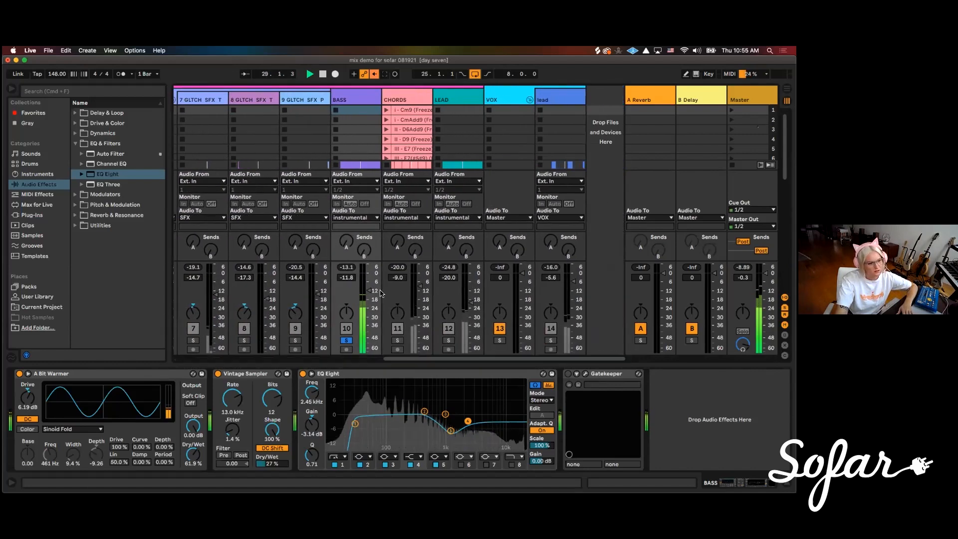
Switch on the Gatekeeper device on the BASS track, open its plug-in window and move it clear of the device header
left_click(612, 375)
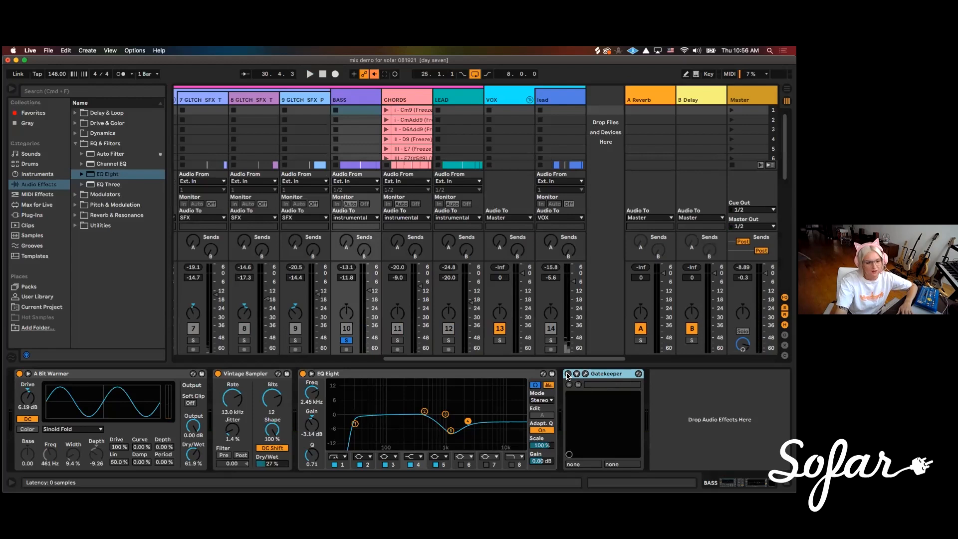
left_click(586, 374)
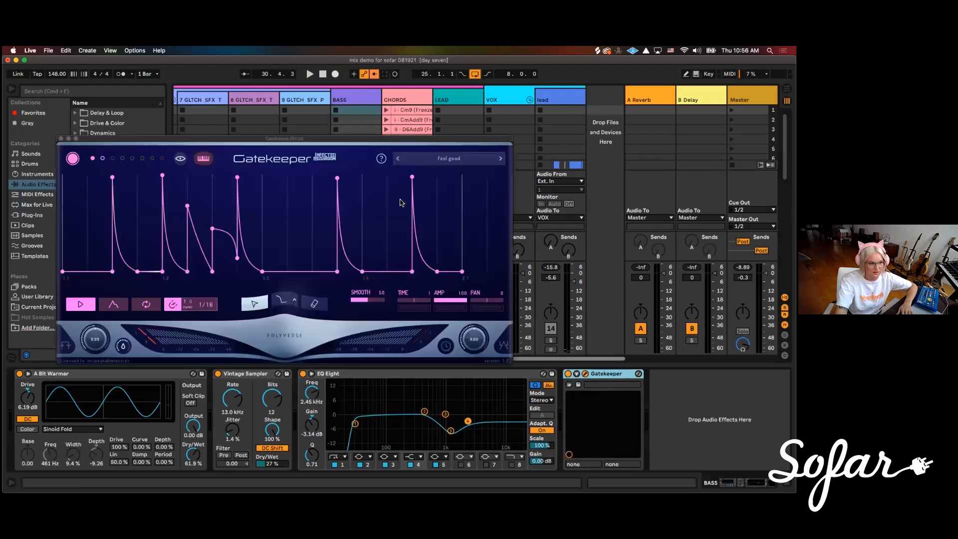
left_click_drag(272, 139, 307, 176)
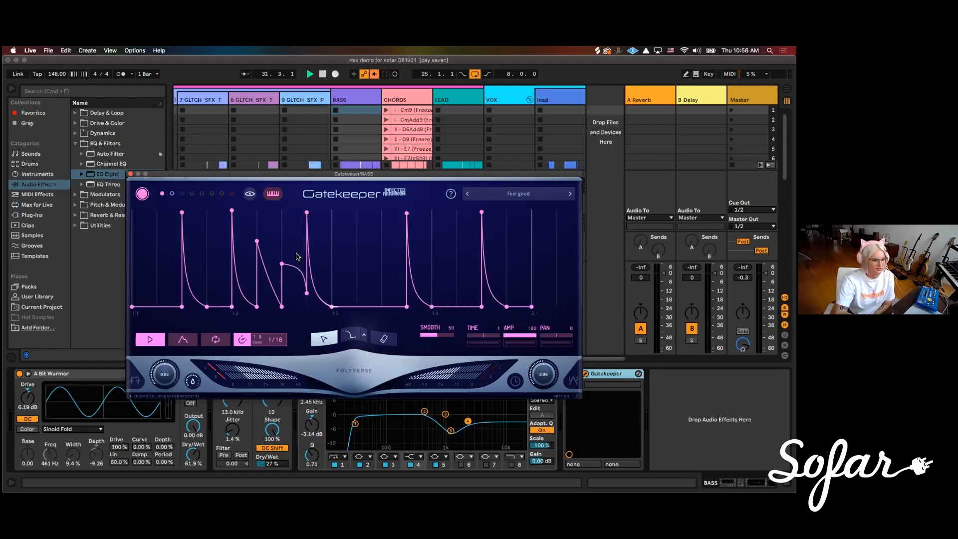
left_click_drag(322, 174, 241, 226)
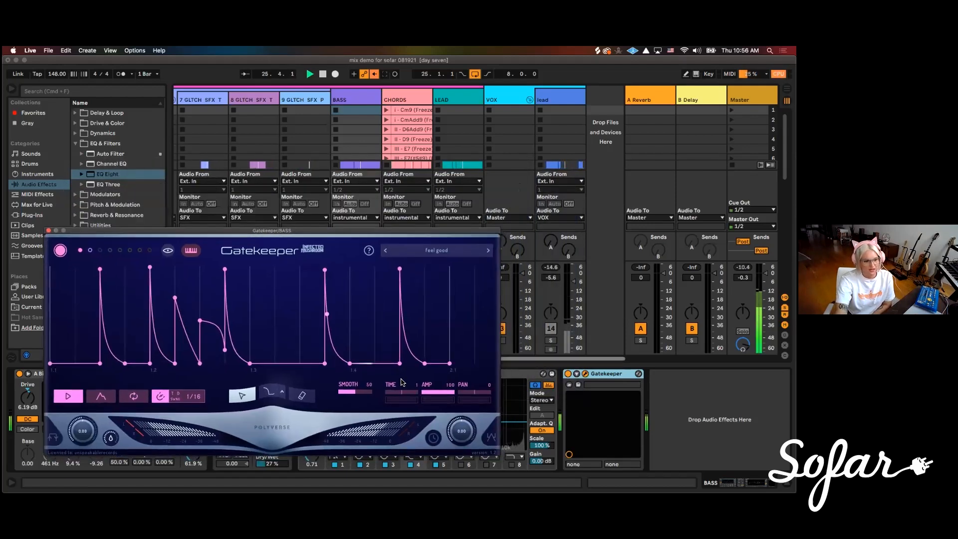
Compare the bass with Gatekeeper bypassed and active, then close the plug-in and raise the BASS volume to -10.7 dB
left_click(568, 374)
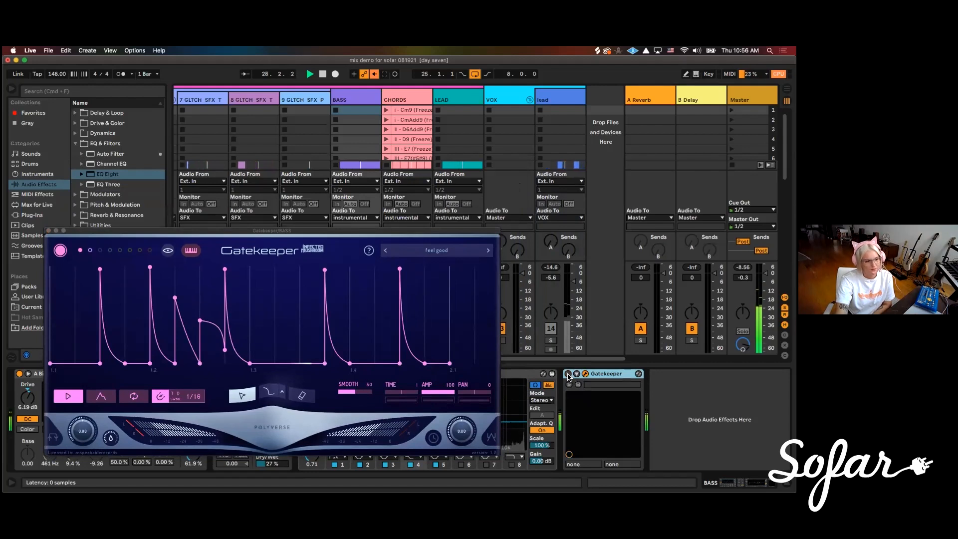
left_click(567, 375)
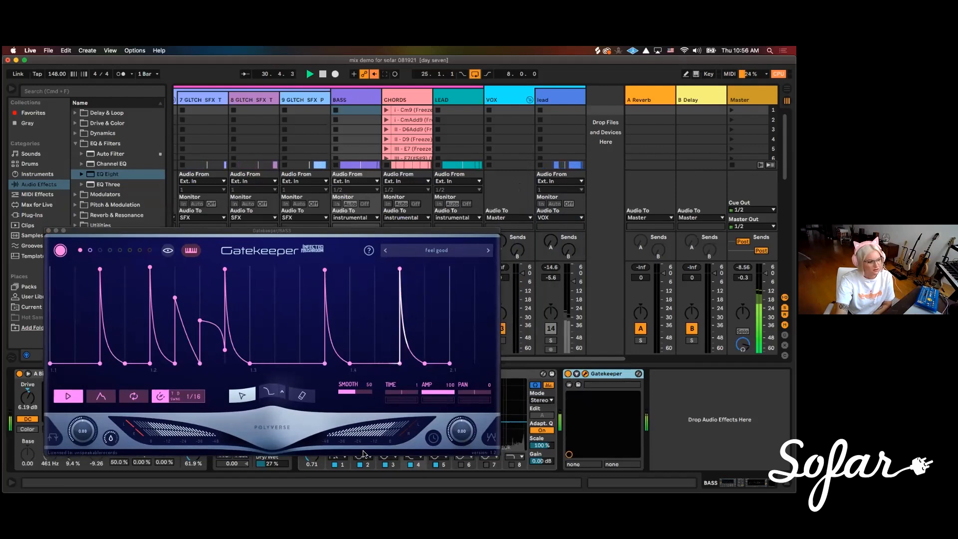
left_click(114, 437)
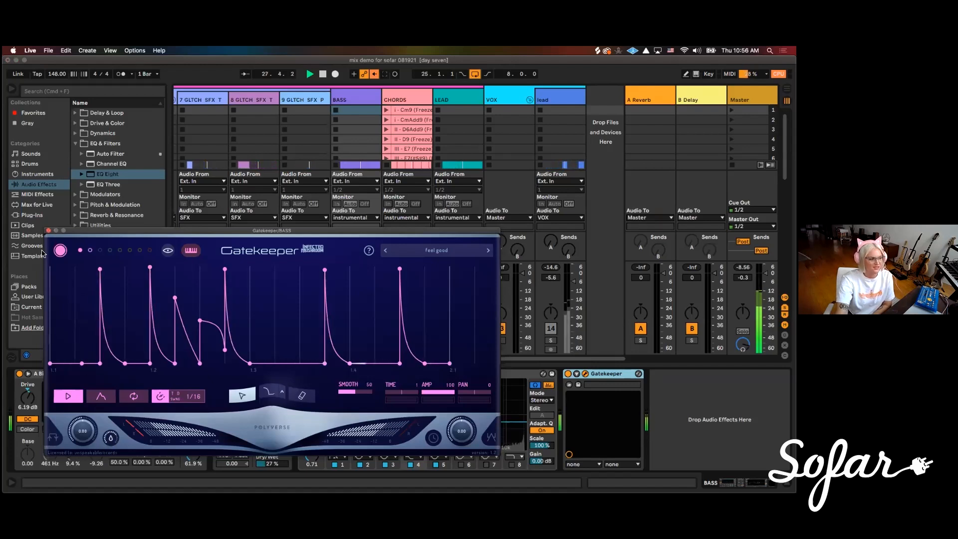
left_click(48, 230)
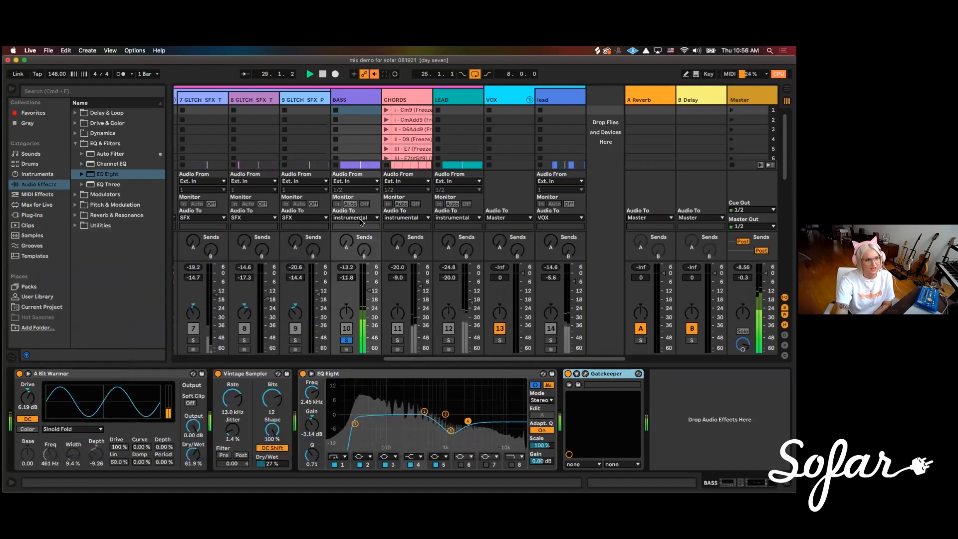
left_click_drag(369, 293, 369, 292)
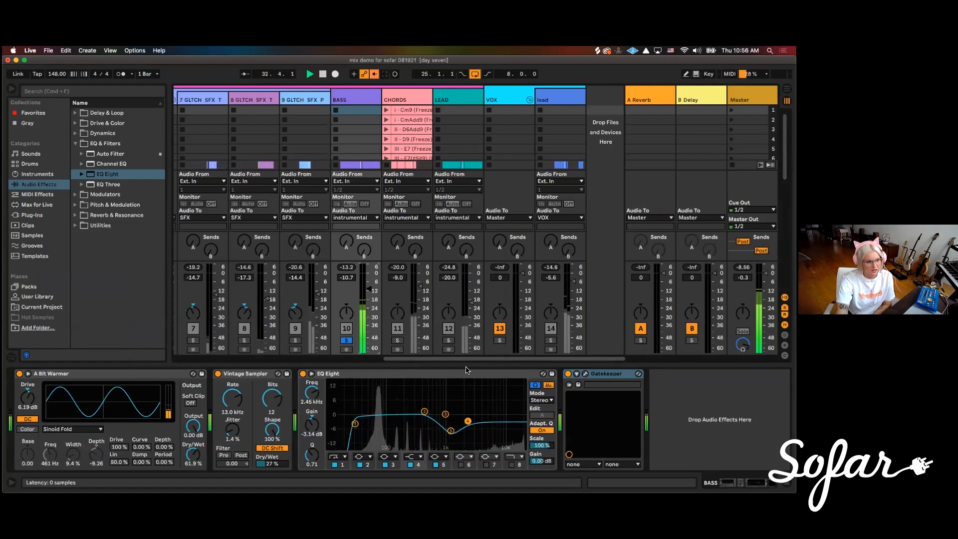
Solo the CHORDS track and loop its bars 17 to 25 in the arrangement for playback
left_click(397, 340)
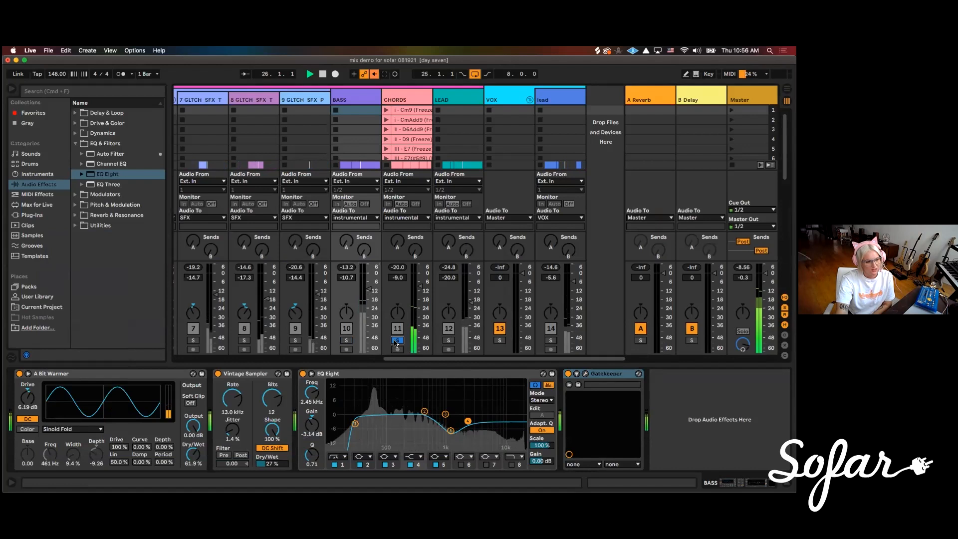
left_click(408, 101)
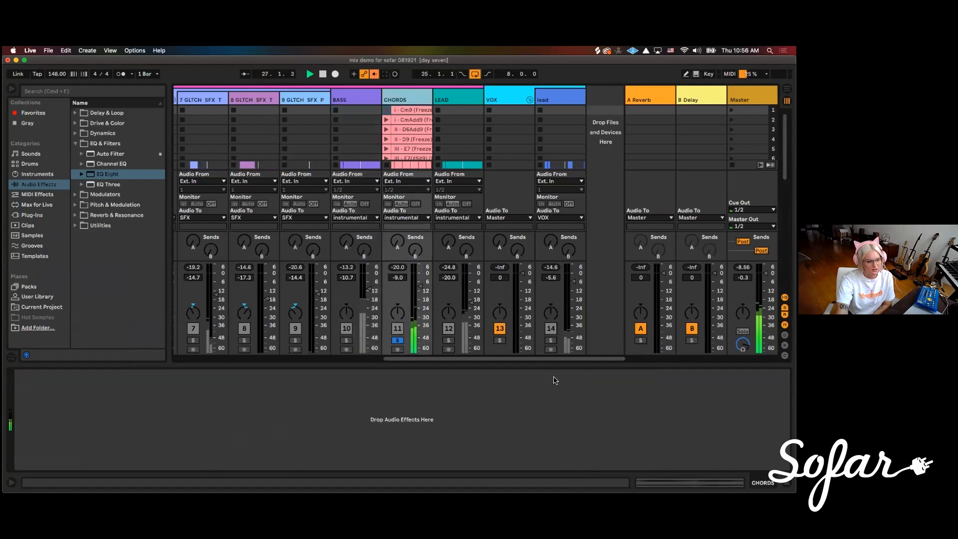
key("Tab")
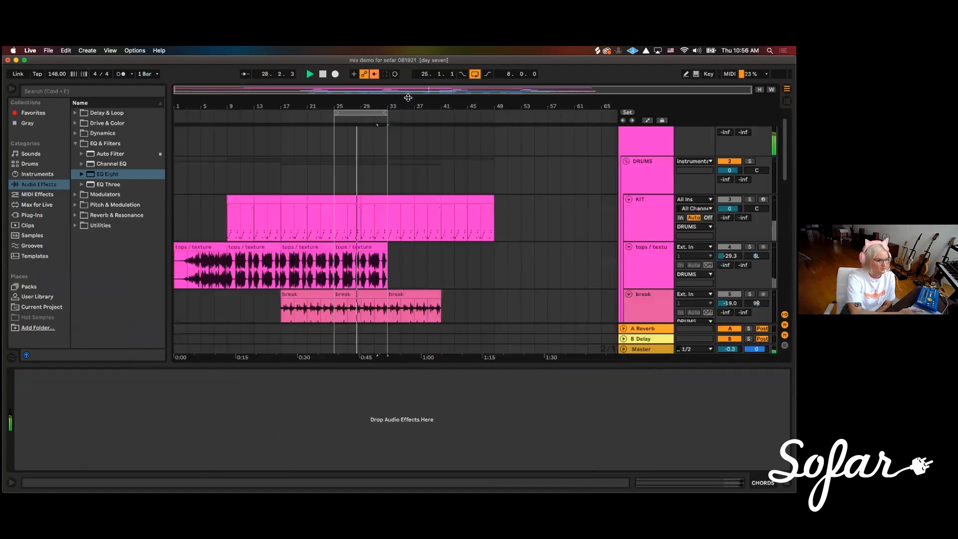
scroll(409, 250, "down", 5)
scroll(412, 248, "down", 5)
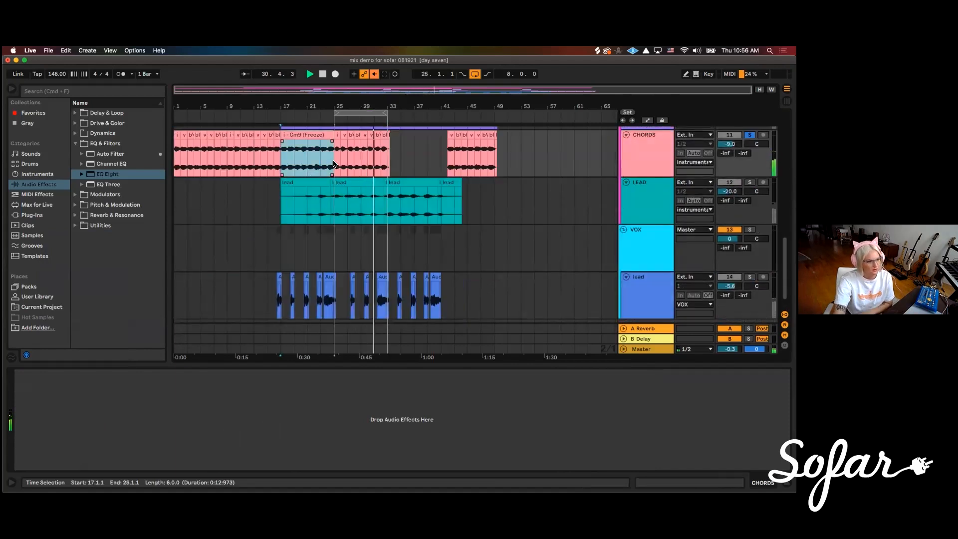
left_click_drag(281, 163, 333, 163)
key("space")
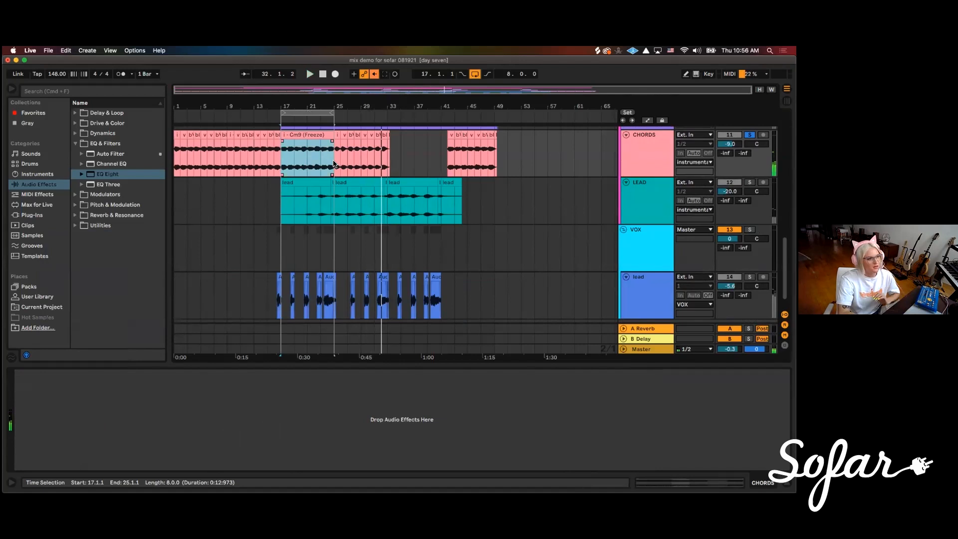
key("space")
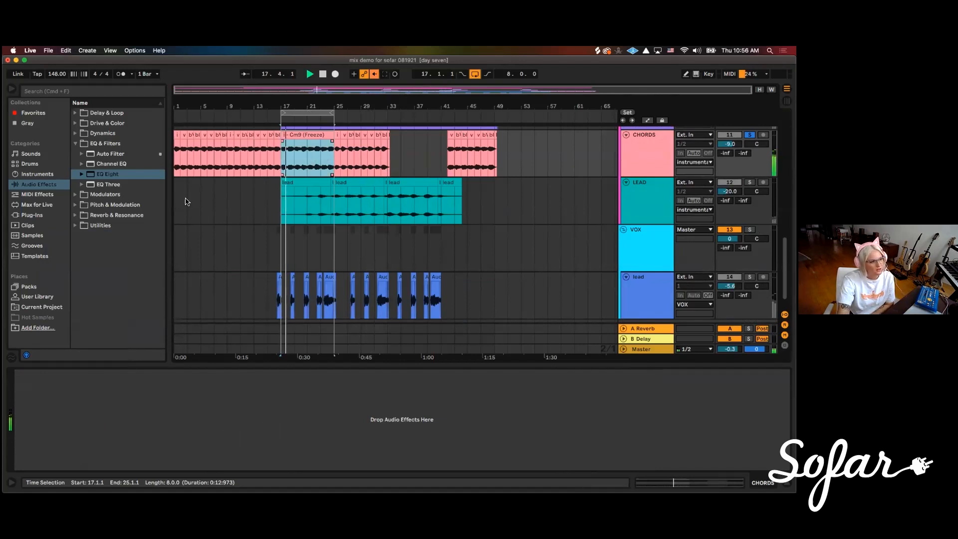
Add an EQ Eight to CHORDS, enlarge its display and make band 1 a low cut
double_click(104, 175)
left_click(73, 396)
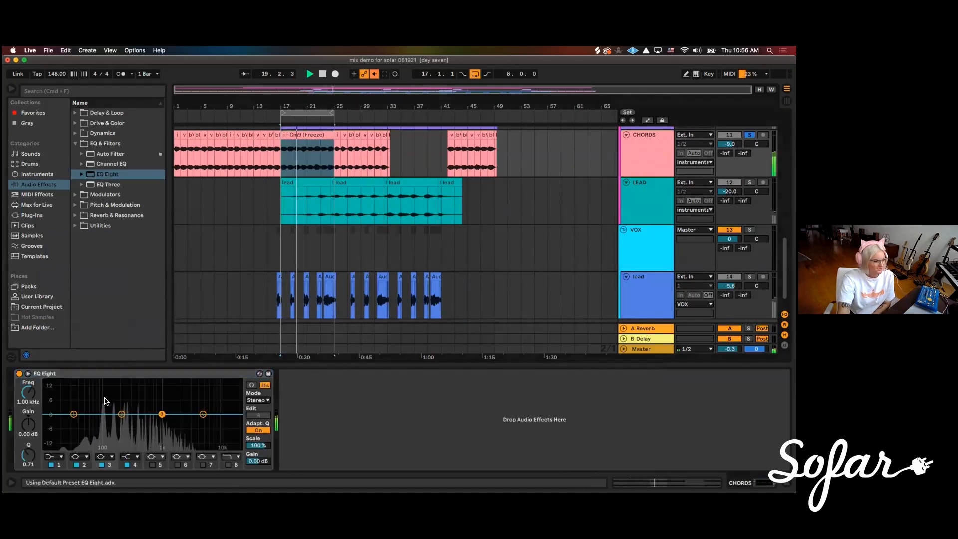
double_click(88, 396)
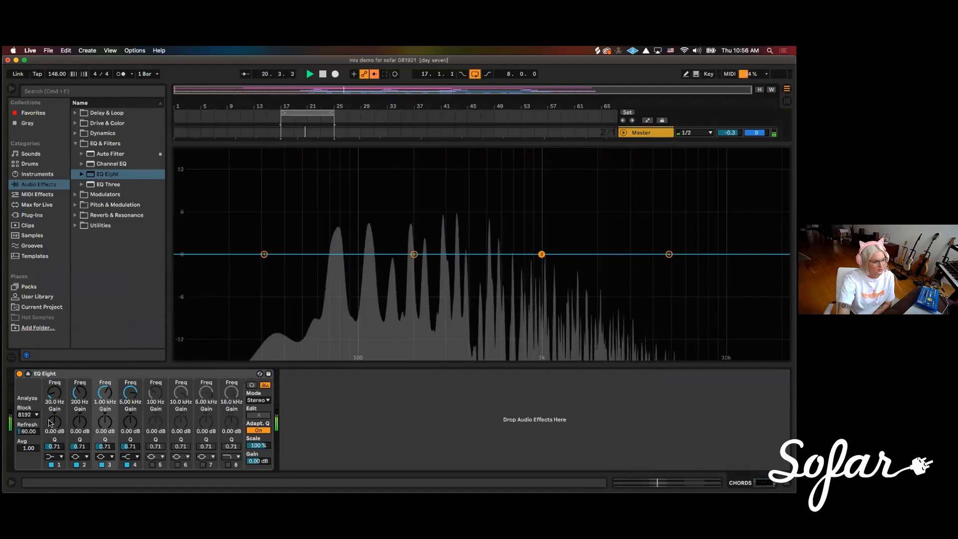
left_click(55, 457)
left_click(50, 399)
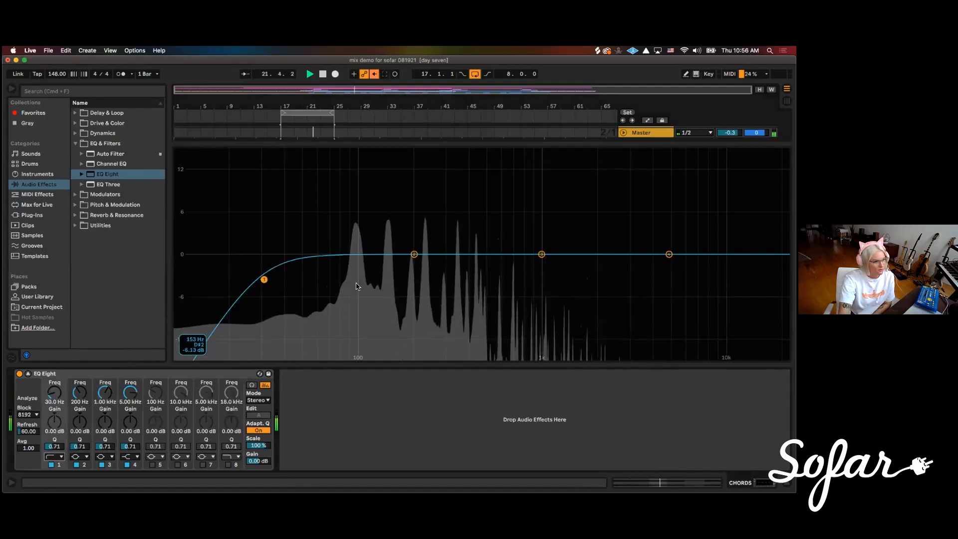
Set the CHORDS low cut to about 214 Hz with a Q of 0.71, then collapse the enlarged EQ view
left_click_drag(53, 392, 54, 376)
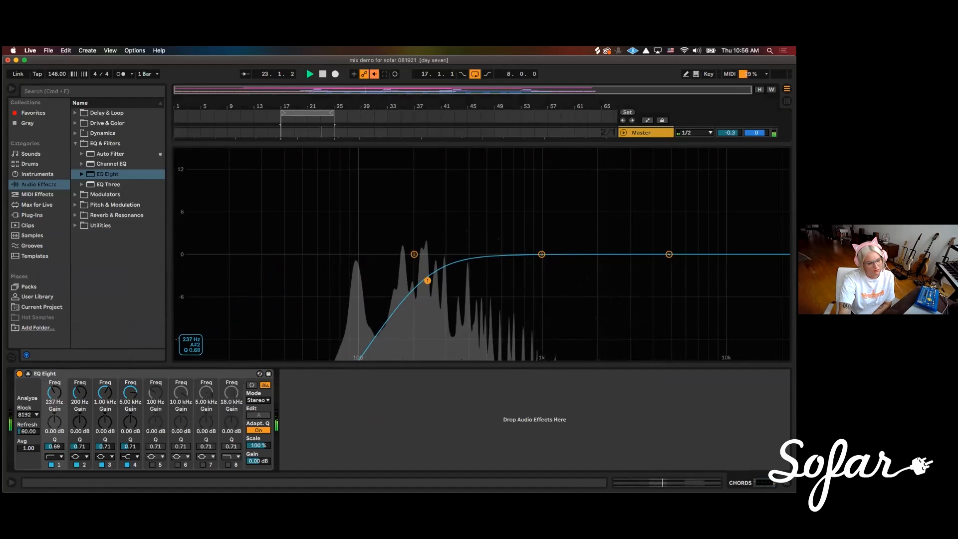
left_click_drag(437, 279, 424, 280)
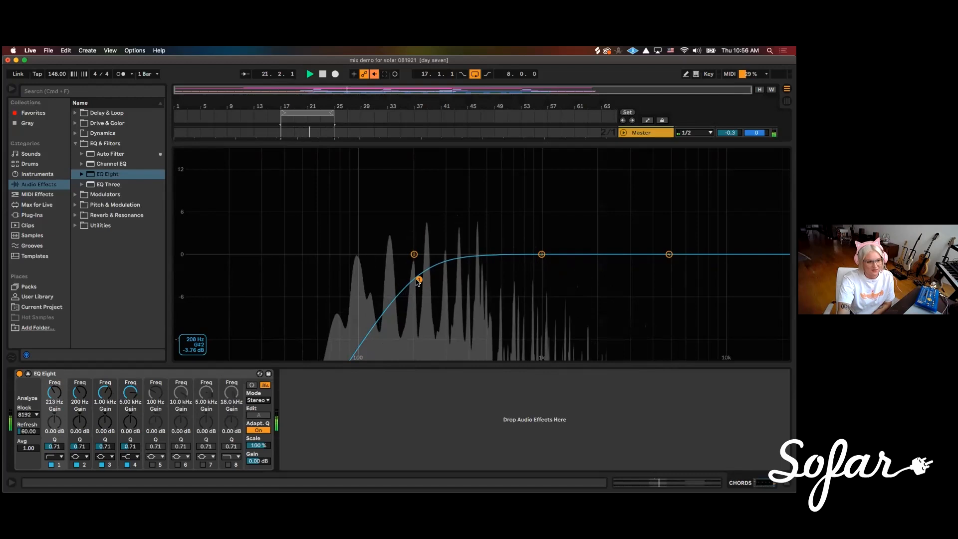
left_click_drag(416, 280, 415, 279)
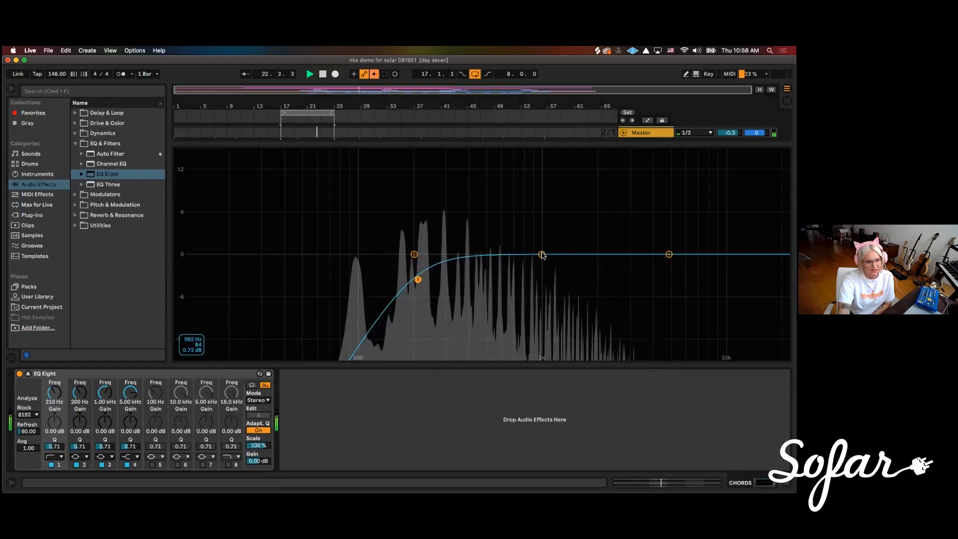
double_click(269, 186)
Return to the mixer, unsolo CHORDS and lower its volume to -10 dB
scroll(344, 264, "up", 5)
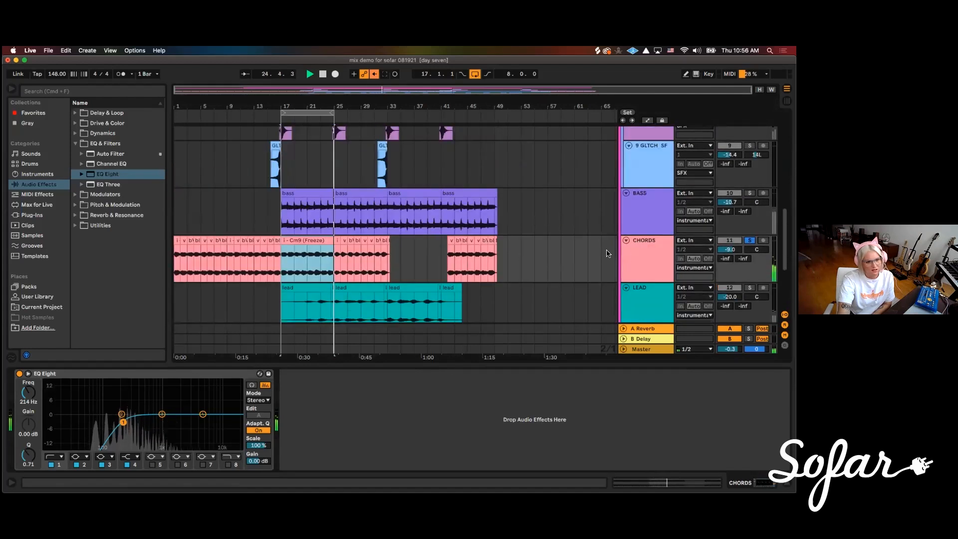
key("Tab")
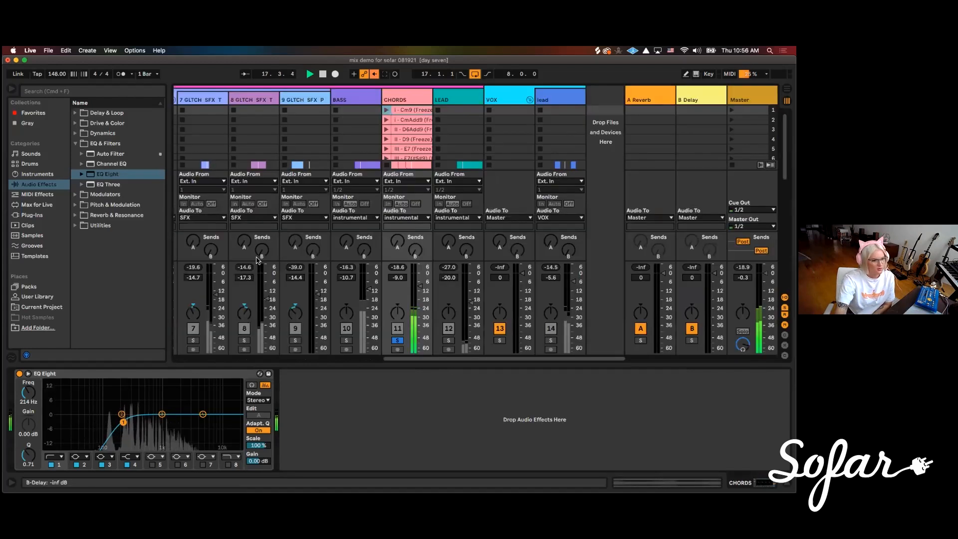
left_click(397, 340)
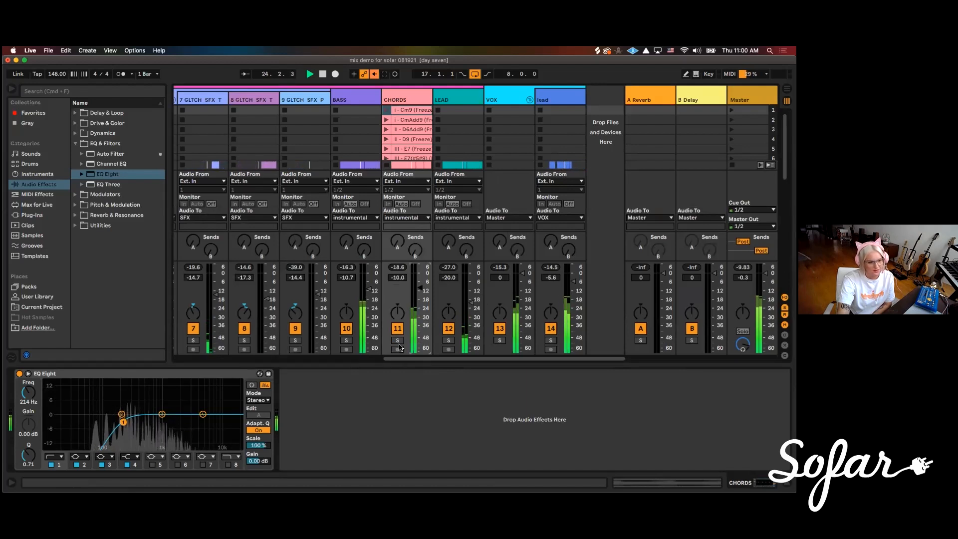
Solo the LEAD track and play it in the arrangement from its clip starting at bar 25
left_click(455, 94)
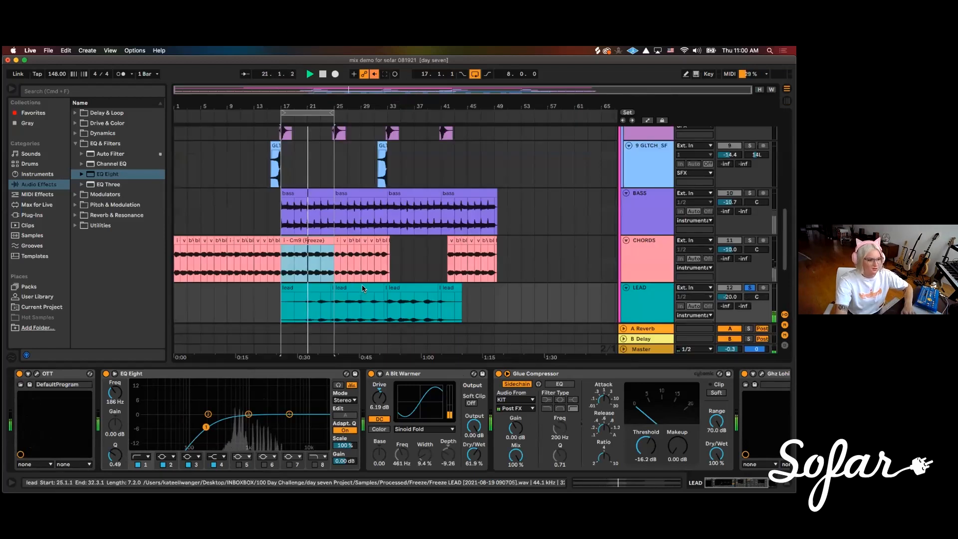
scroll(363, 255, "down", 3)
left_click(356, 246)
key("space")
key("space")
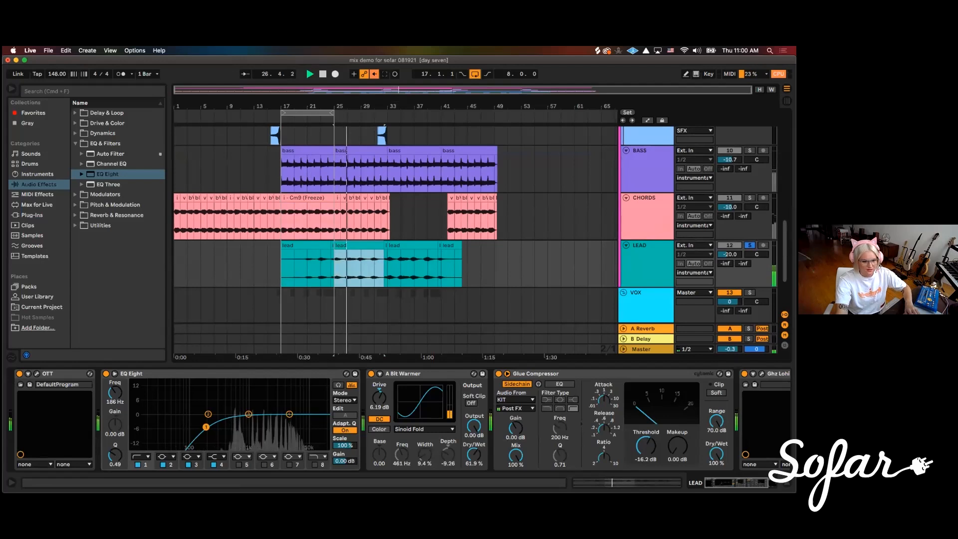
Select the whole LEAD effect chain from OTT to Ghz Lohi 3 and switch all its devices off together
left_click(772, 482)
left_click(693, 373)
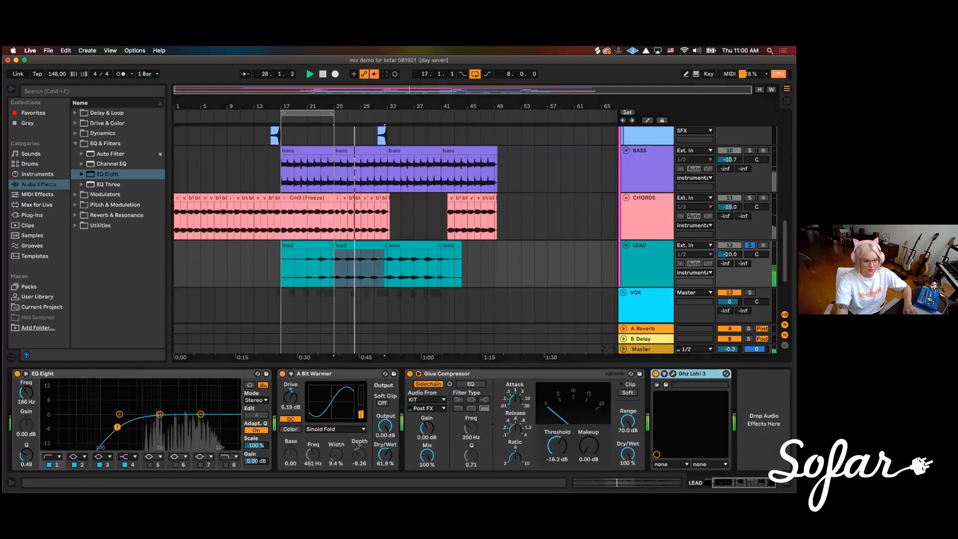
left_click(708, 483)
left_click(32, 377, "shift")
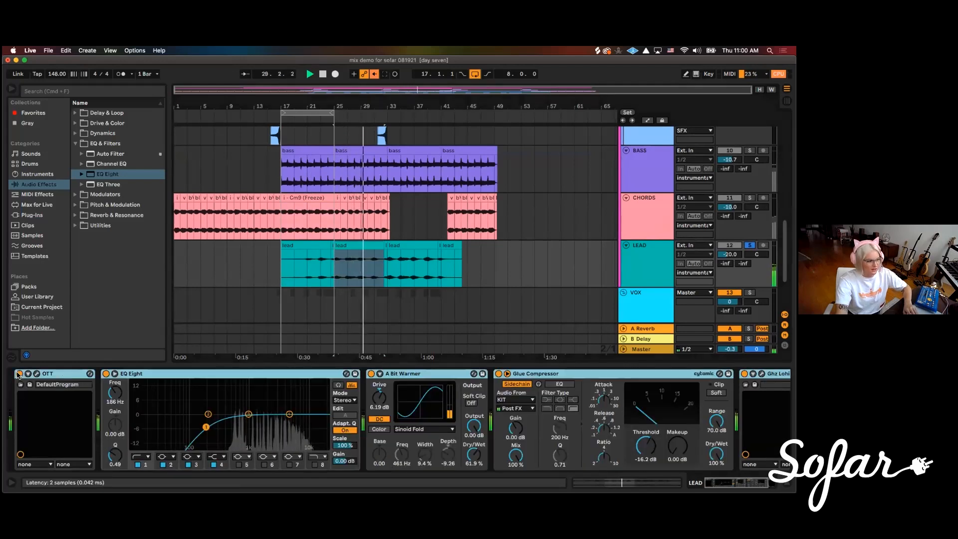
left_click(19, 373)
left_click(541, 374)
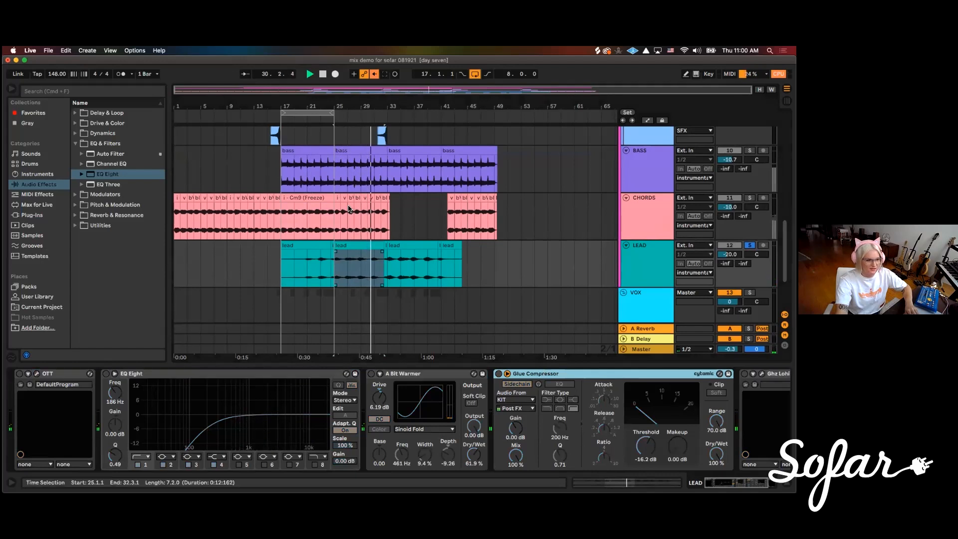
Loop the LEAD clip that starts at bar 25, giving a loop length of 7.2.0
left_click(504, 270)
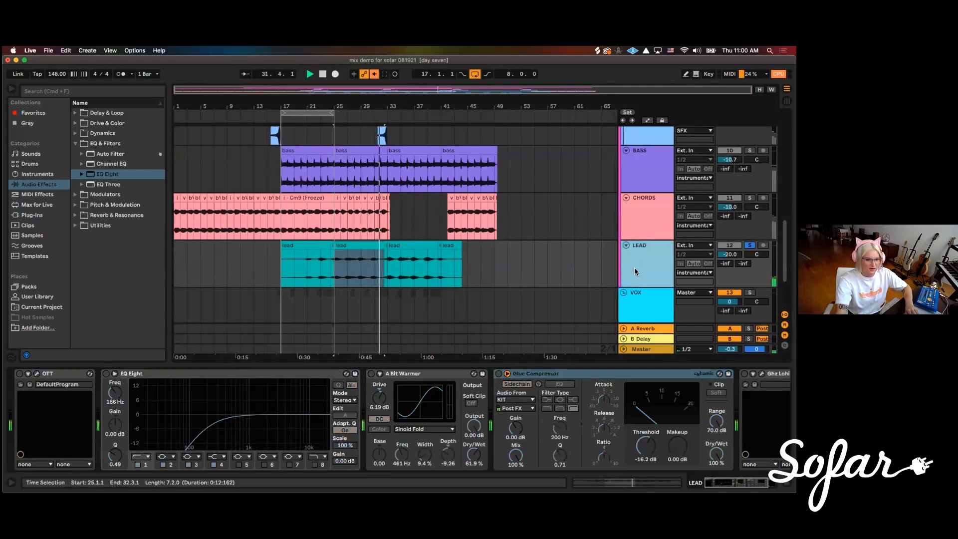
left_click(332, 247)
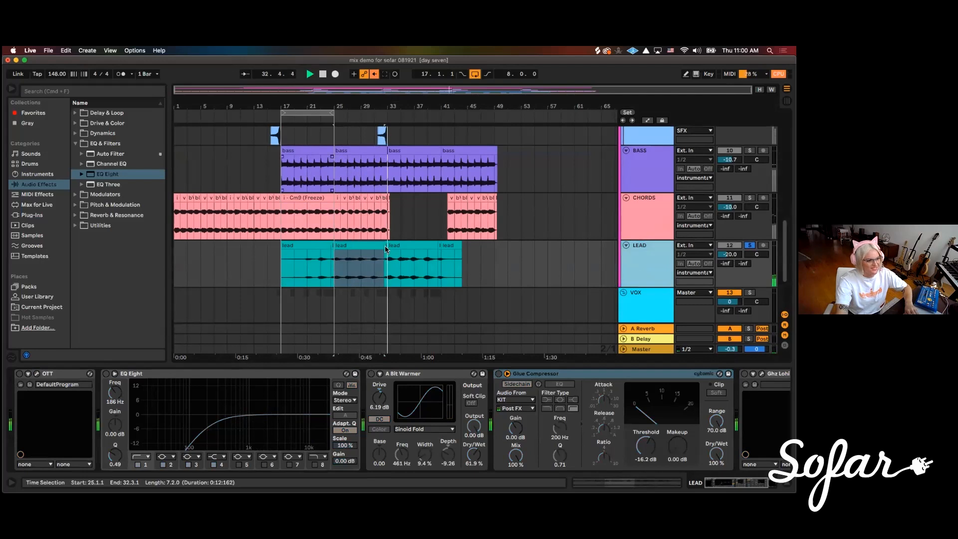
left_click(360, 246)
key("super+l")
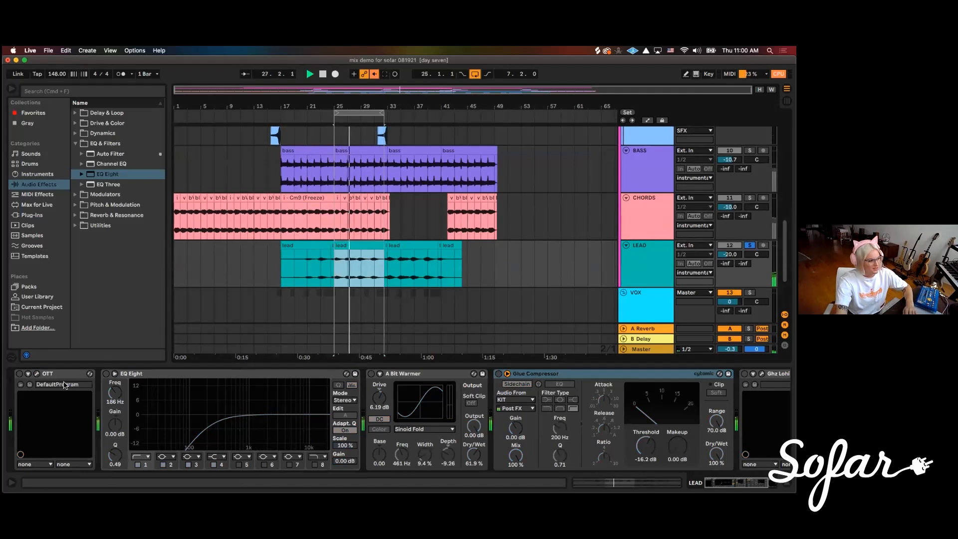
Switch on OTT in the LEAD chain and open its plug-in window, placing it over the arrangement
left_click(19, 374)
left_click(37, 373)
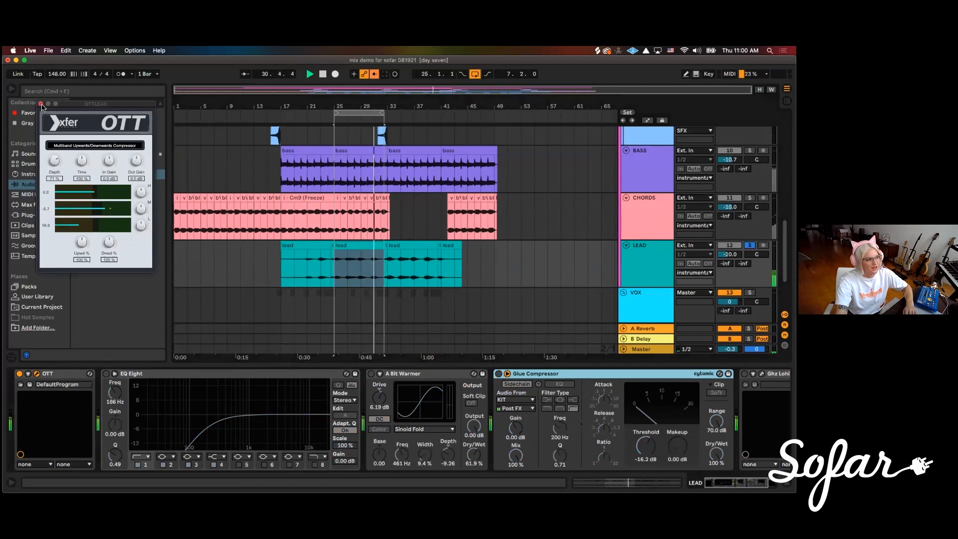
left_click_drag(66, 111, 253, 213)
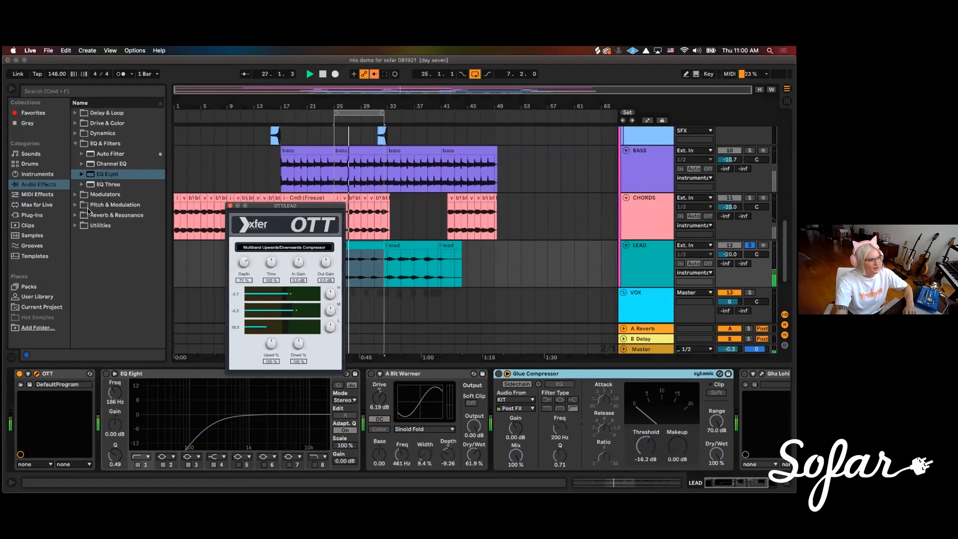
Find the OTT.adv preset of Multiband Dynamics among the Dynamics audio effects
left_click(78, 133)
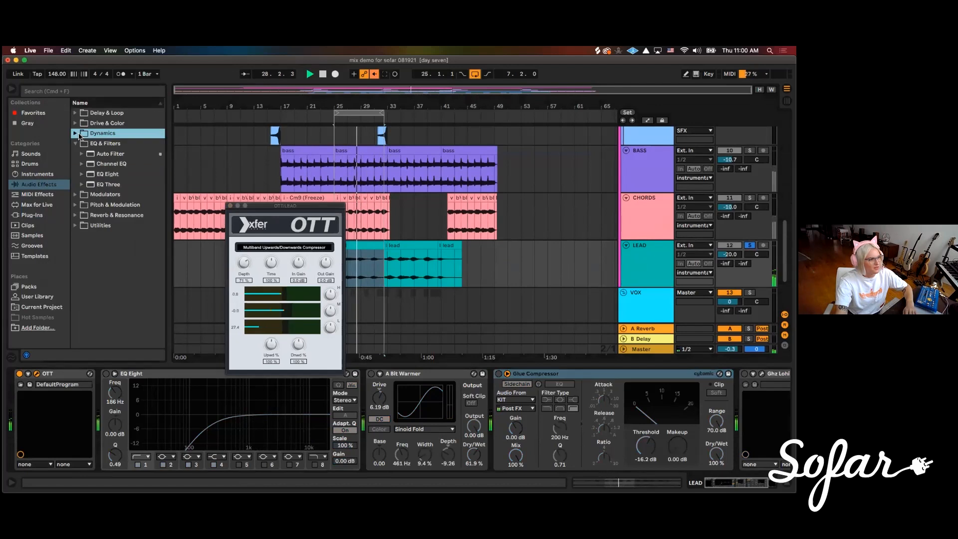
left_click(89, 187)
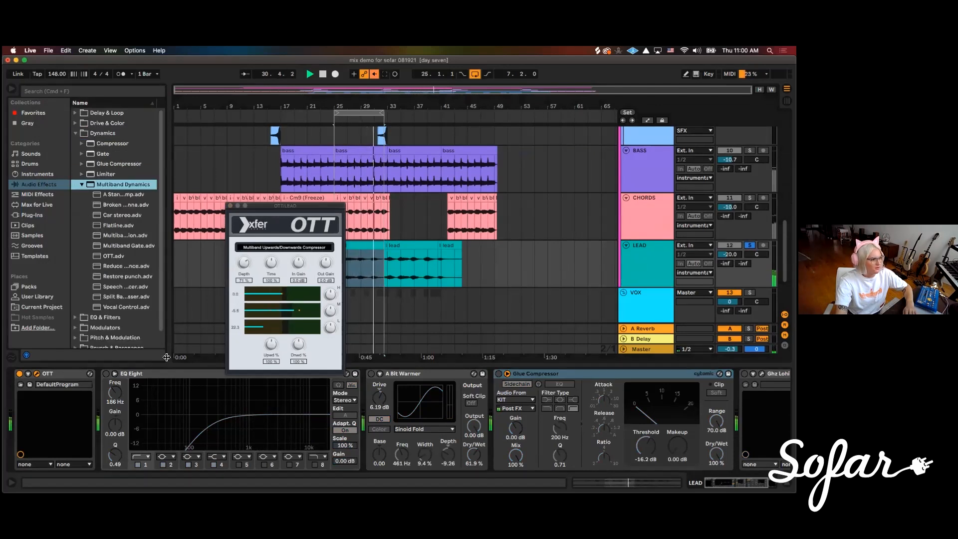
left_click(106, 257)
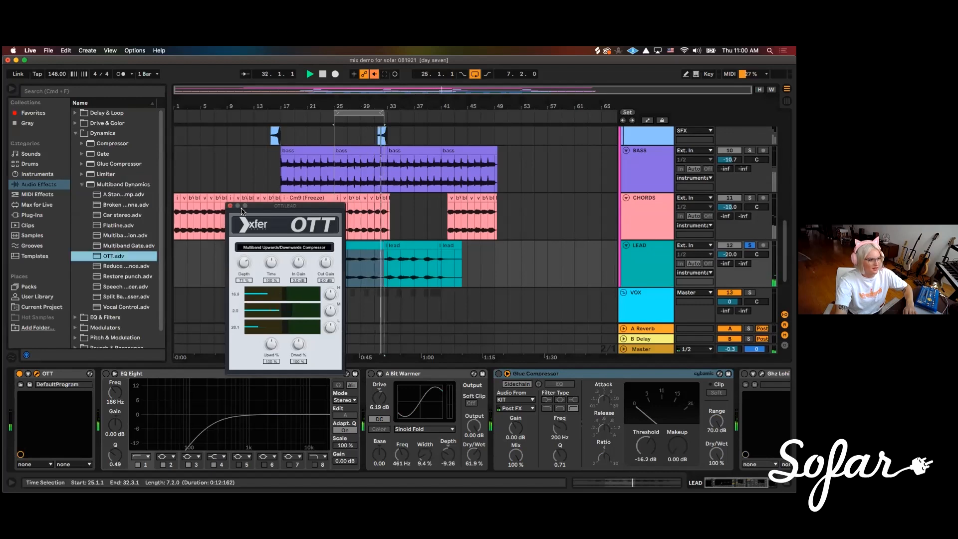
Lower the Depth of OTT on LEAD, close the plug-in window and restart the looped playback
left_click_drag(244, 263, 243, 269)
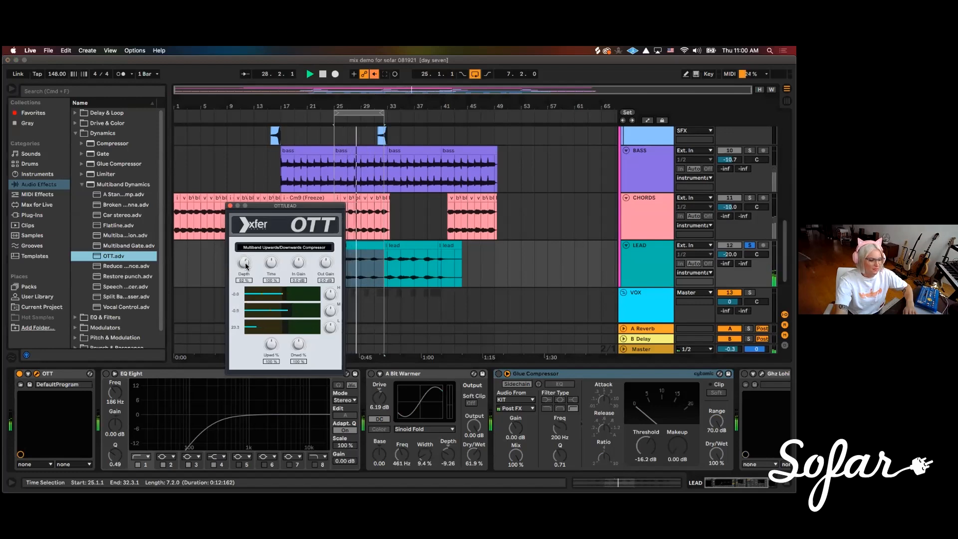
left_click(230, 205)
key("space")
key("space")
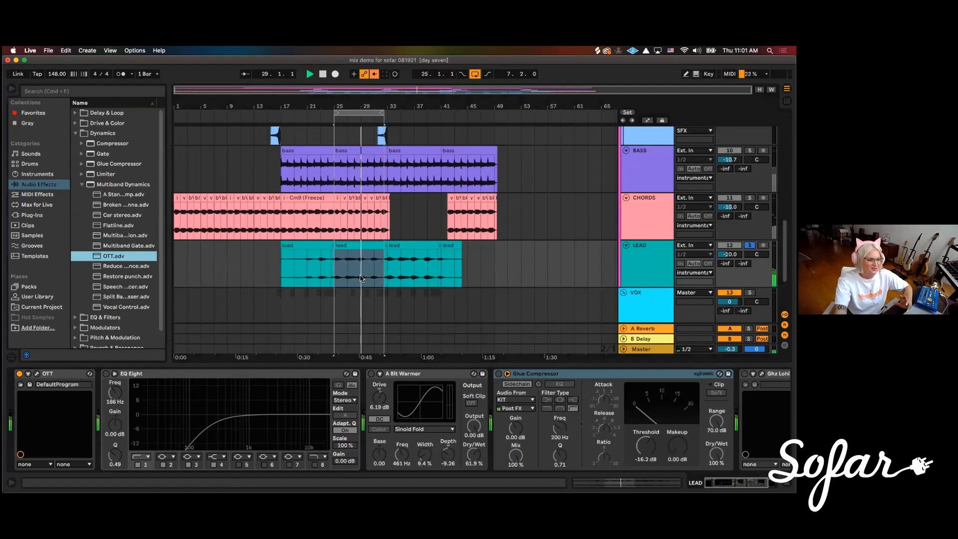
Switch on EQ Eight on LEAD, move its low cut higher and dip the upper band by 3.10 dB at 5.50 kHz
left_click(106, 373)
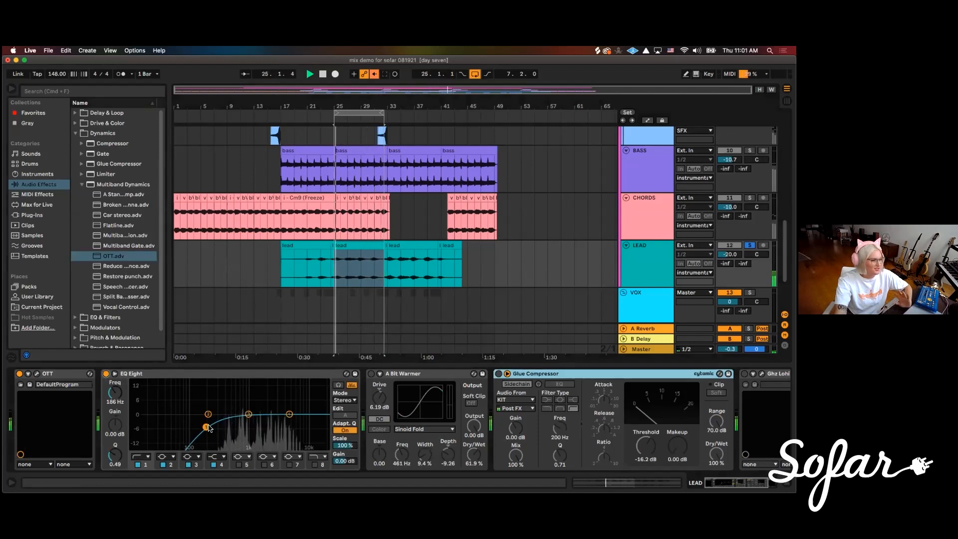
left_click_drag(204, 428, 291, 421)
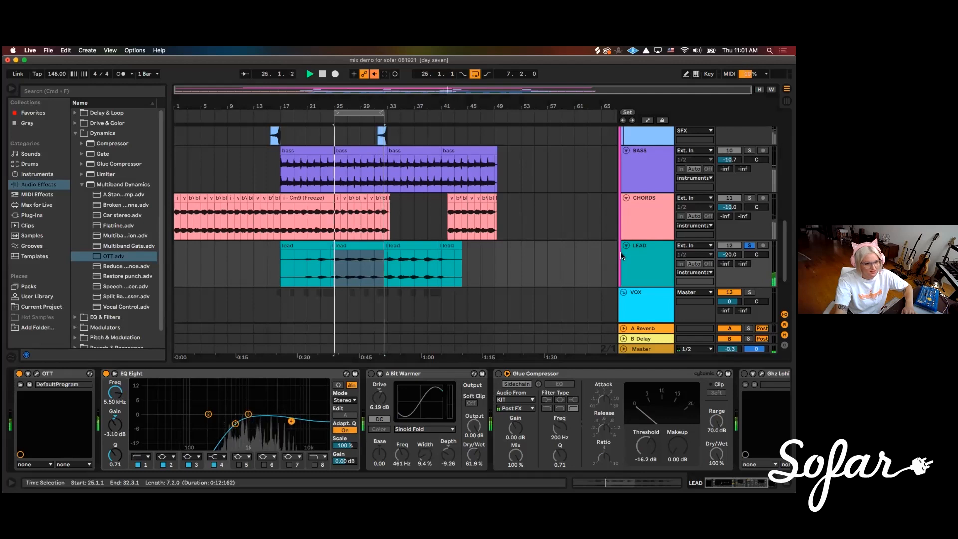
left_click(651, 265)
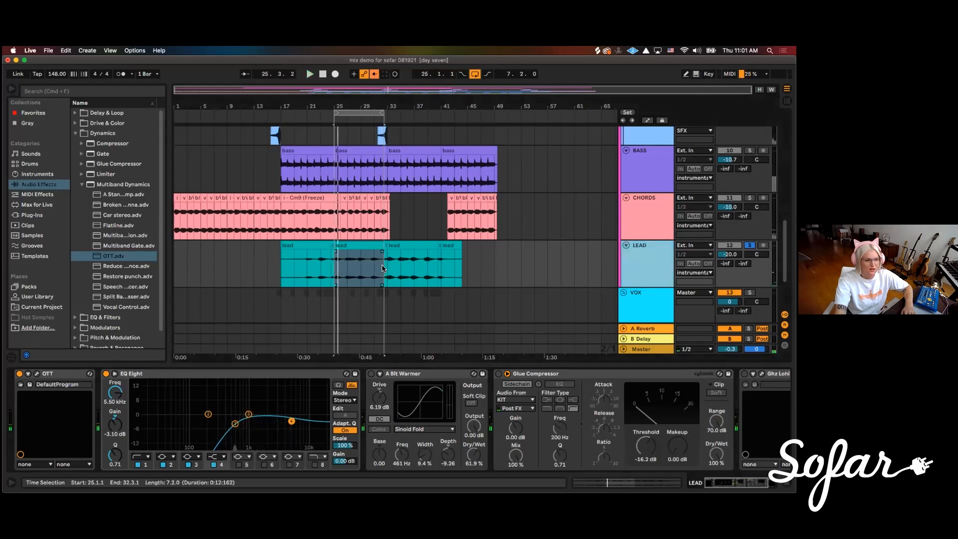
scroll(382, 268, "down", 3)
scroll(376, 279, "down", 1)
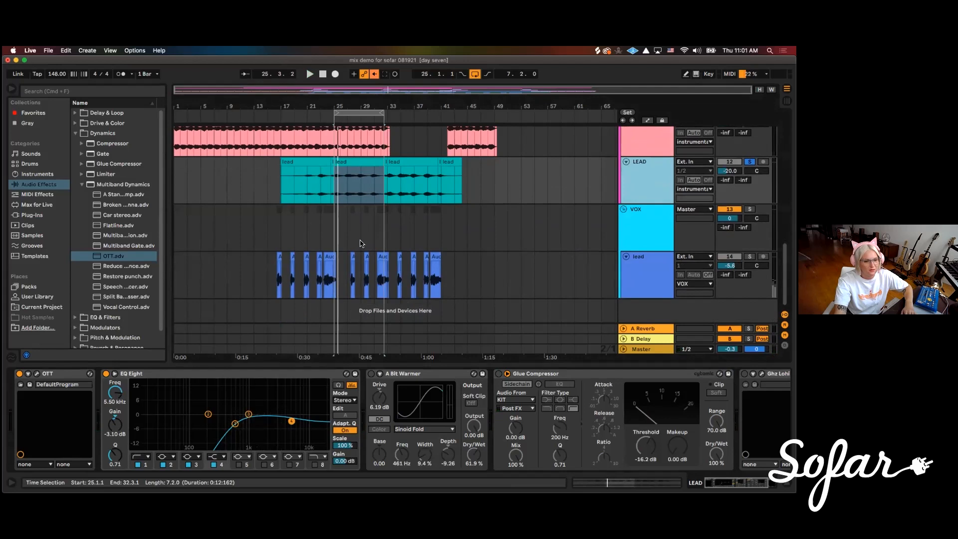
scroll(396, 285, "up", 3)
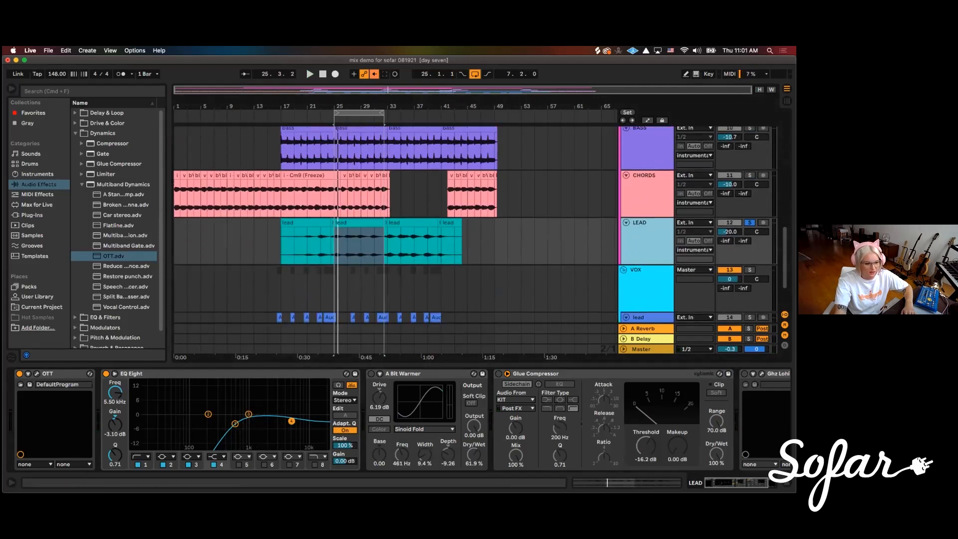
Switch on A Bit Warmer on LEAD, set its Dry/Wet to 54.0 % and place it between OTT and EQ Eight
key("space")
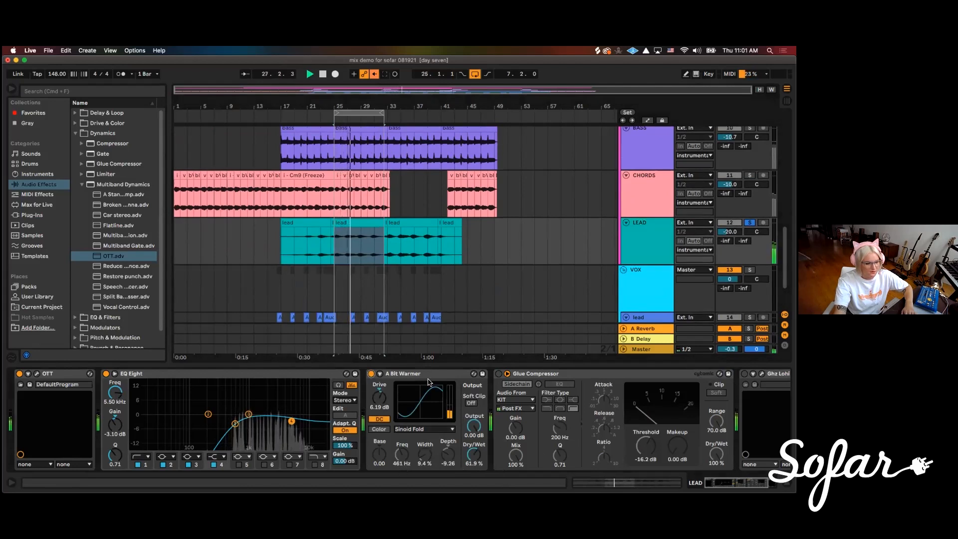
left_click_drag(475, 457, 477, 461)
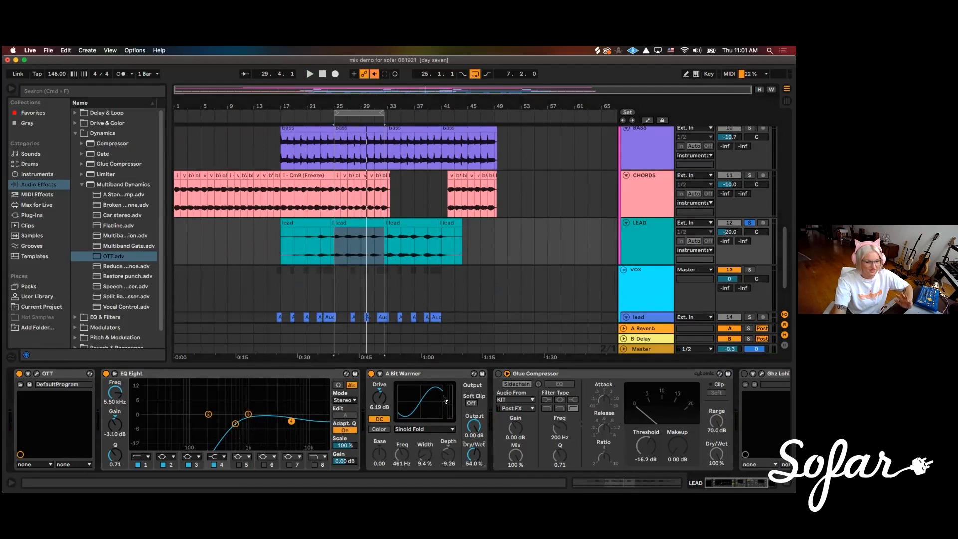
left_click(370, 373)
key("space")
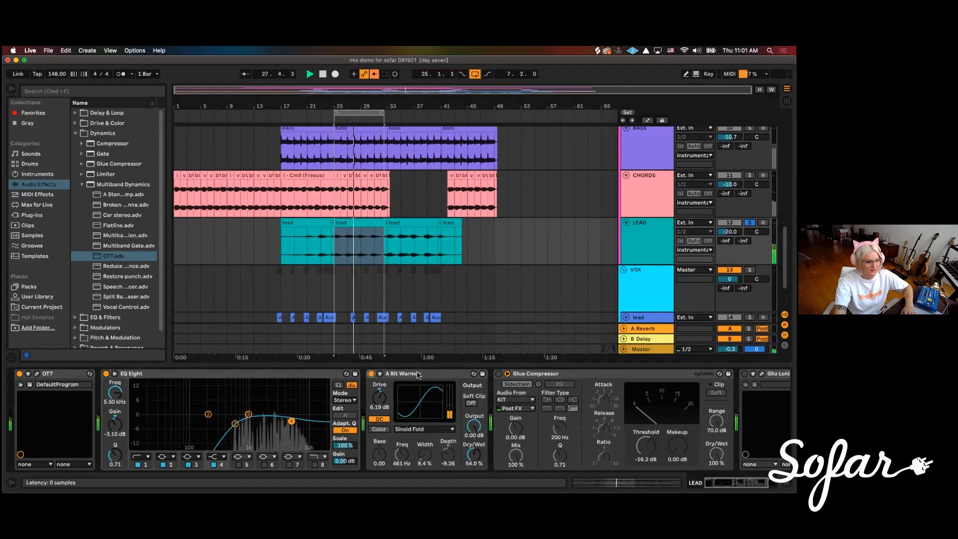
left_click_drag(429, 375, 124, 380)
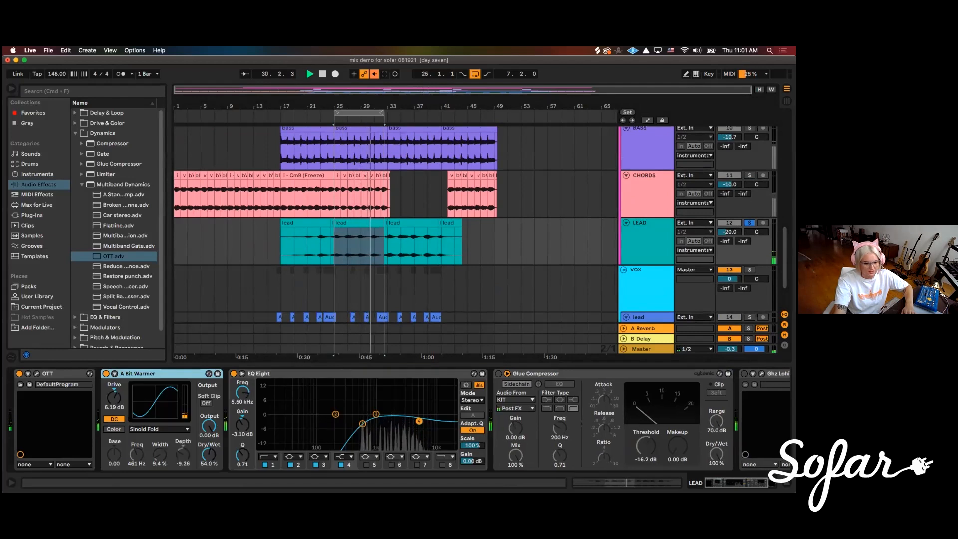
Switch on LEAD's Glue Compressor with its sidechain fed by KIT, setting the threshold to -28.9 dB and makeup to 2.22 dB
scroll(399, 419, "right", 3)
left_click(410, 374)
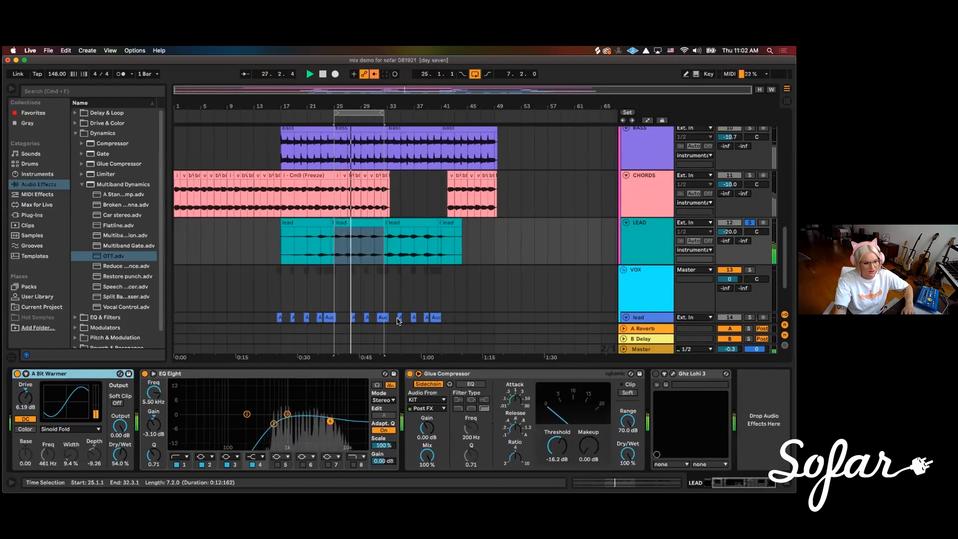
left_click(427, 400)
left_click(428, 400)
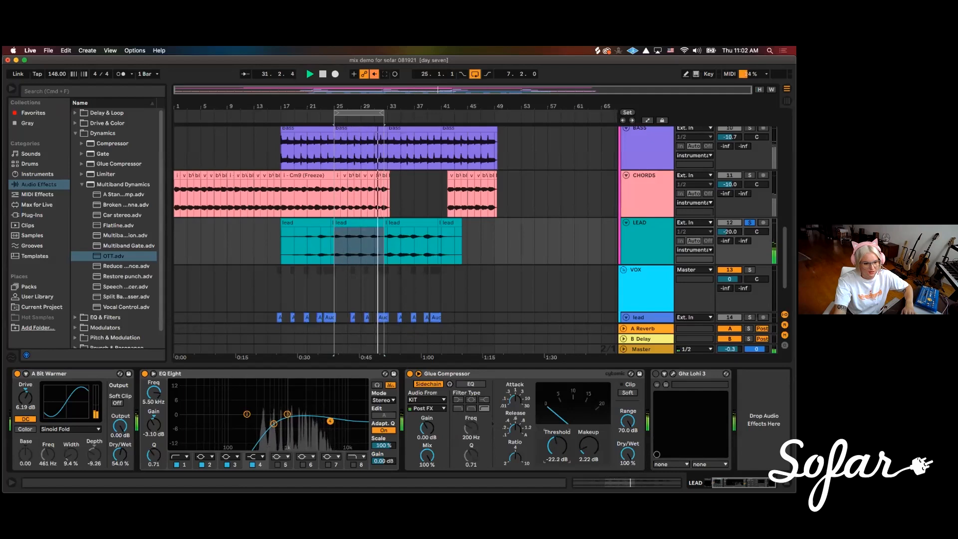
scroll(407, 275, "up", 4)
scroll(406, 276, "up", 8)
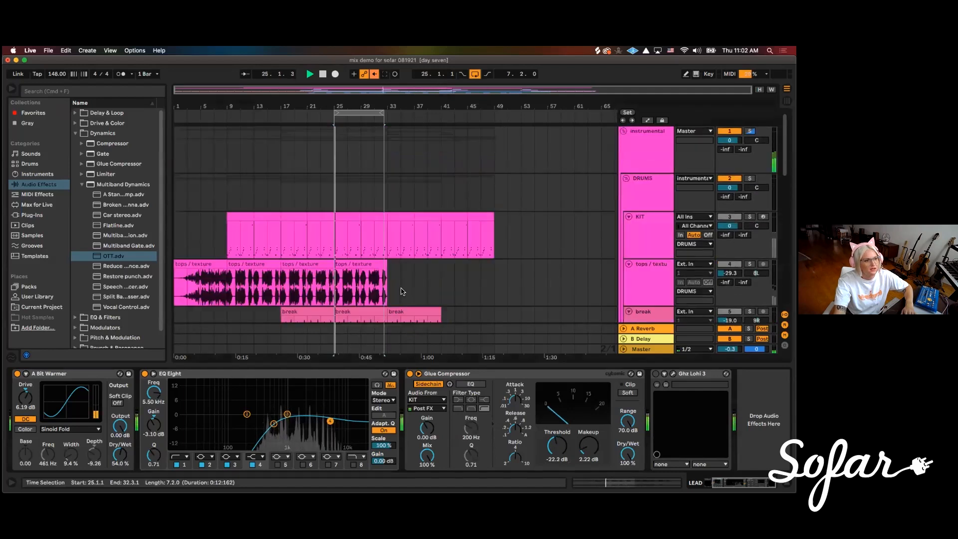
scroll(430, 298, "down", 10)
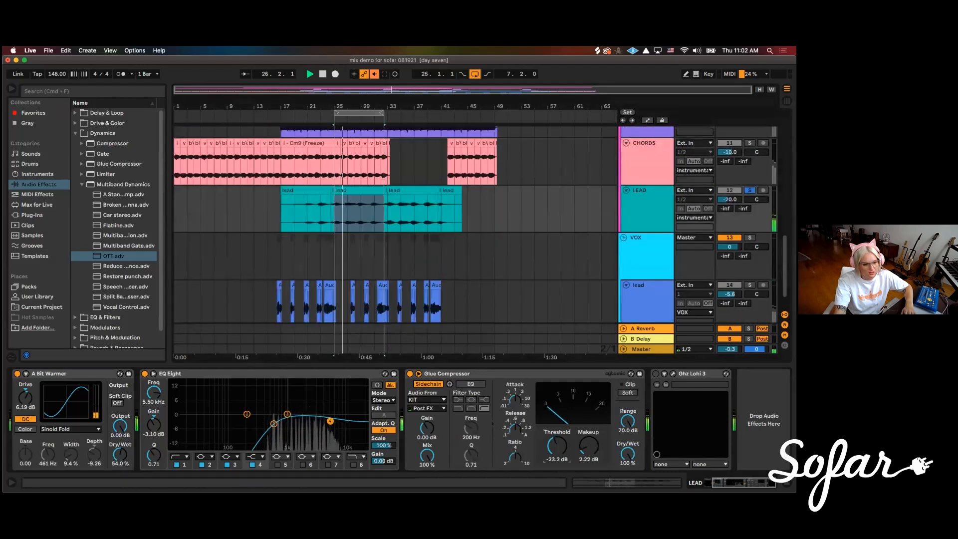
scroll(554, 447, "down", 3)
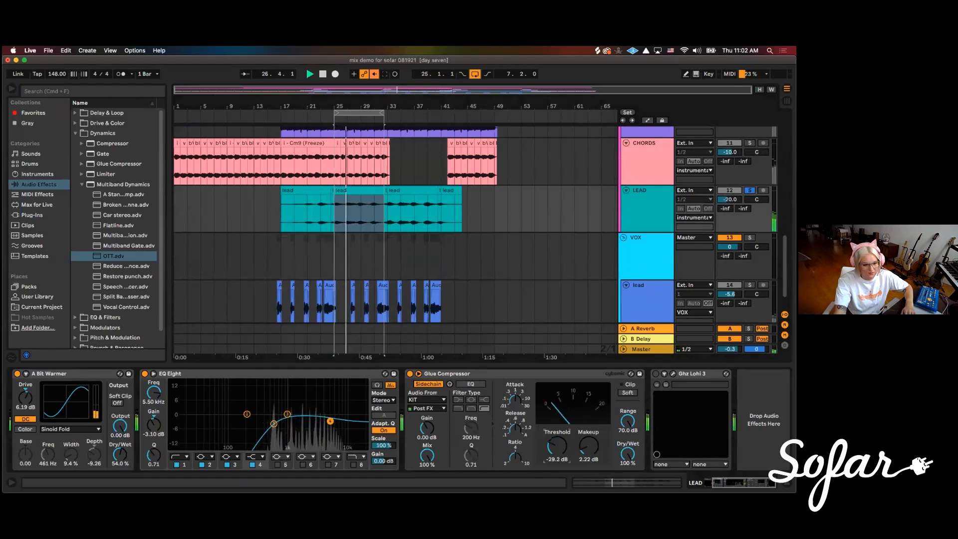
scroll(557, 445, "down", 1)
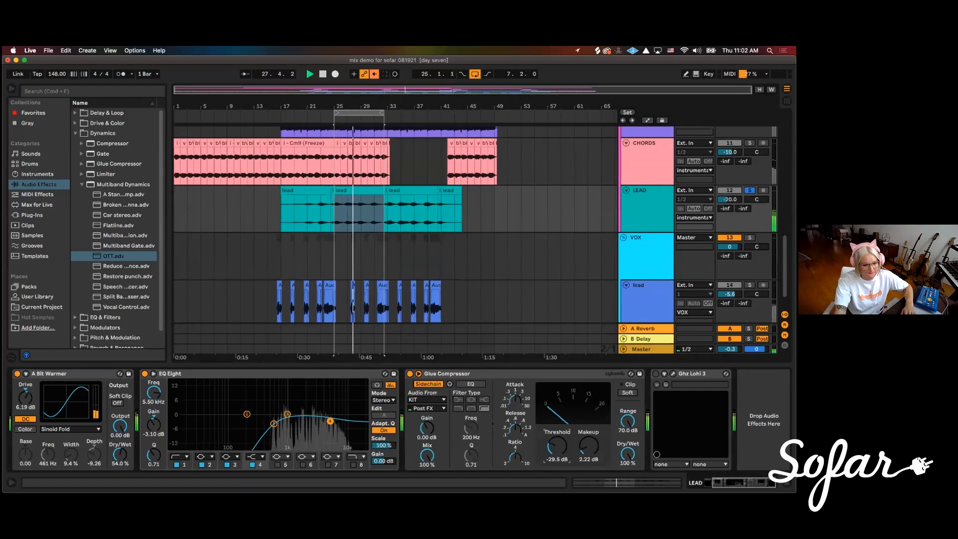
scroll(556, 446, "up", 2)
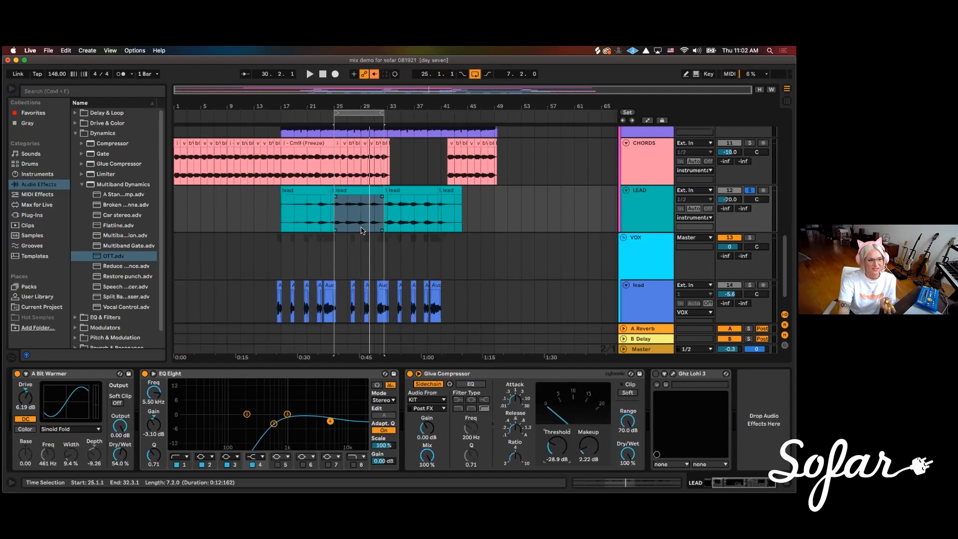
Play the looped LEAD clip again and raise the Glue Compressor's threshold slightly
scroll(362, 244, "up", 10)
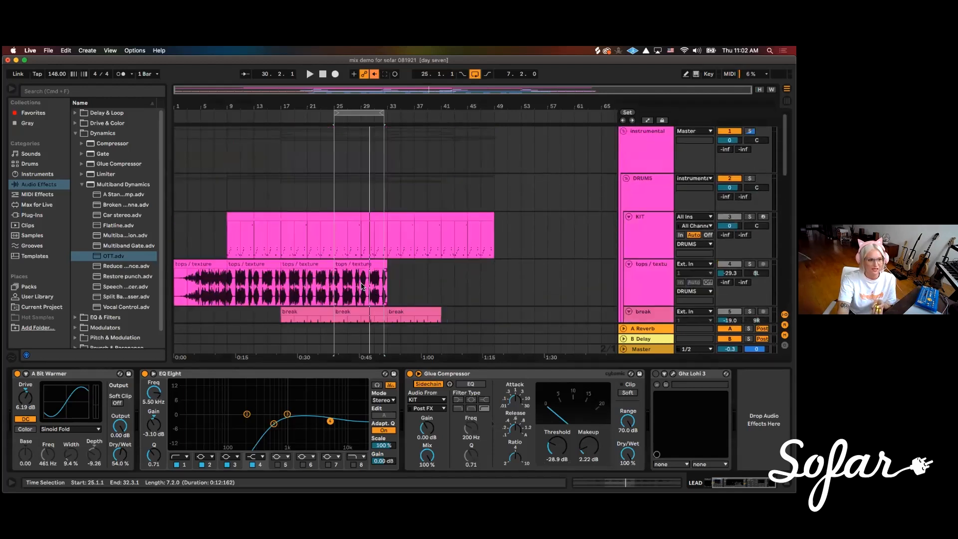
scroll(346, 259, "down", 3)
scroll(329, 235, "up", 3)
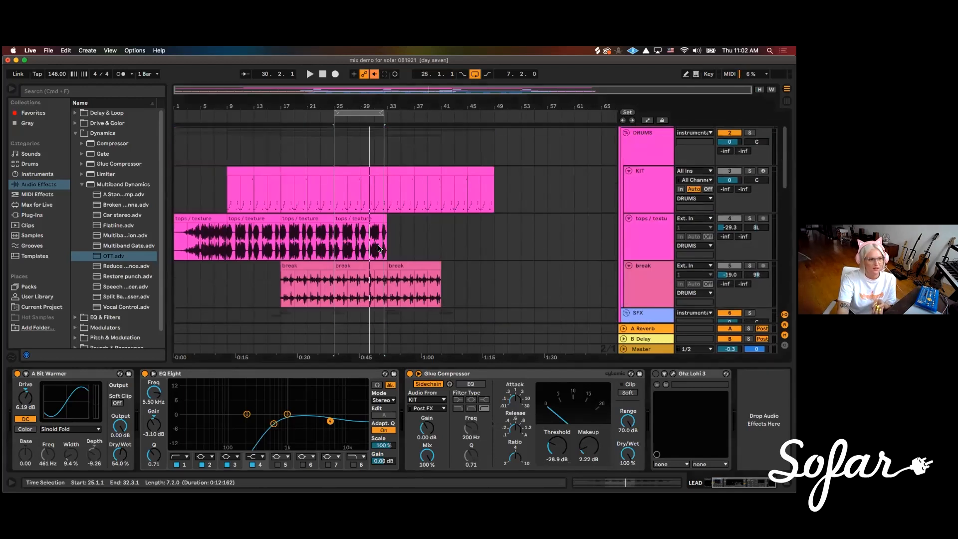
scroll(444, 289, "down", 6)
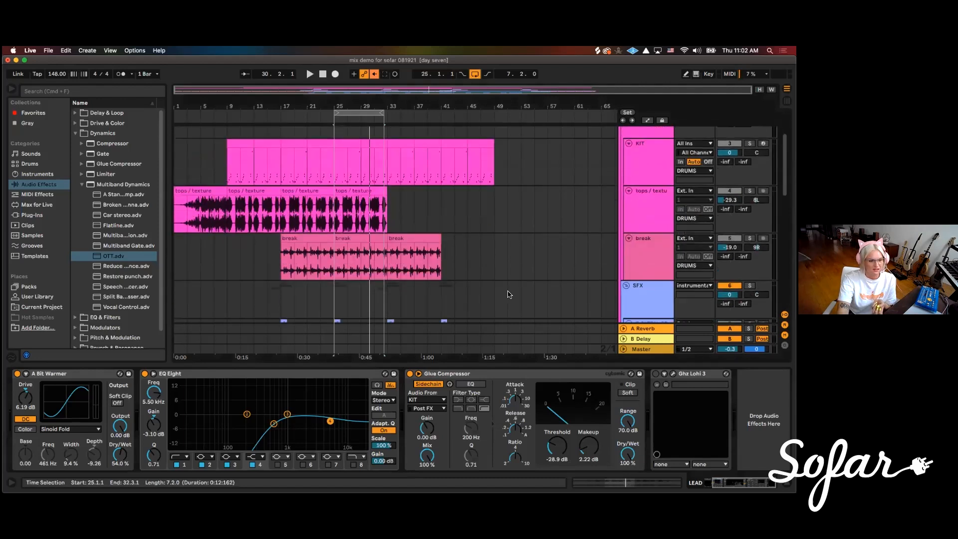
scroll(444, 289, "down", 3)
key("space")
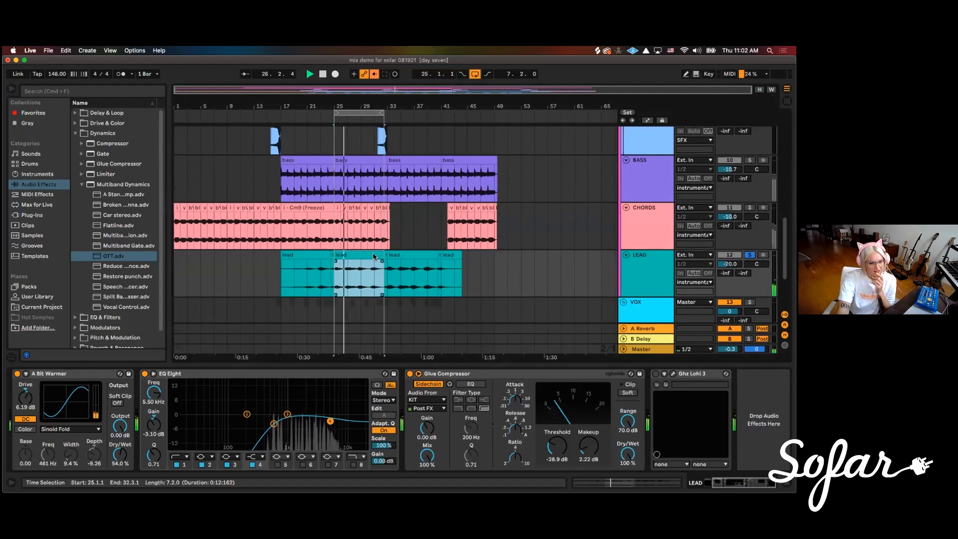
mouse_move(562, 452)
left_mouse_down()
mouse_move(562, 474)
mouse_move(558, 438)
mouse_move(555, 447)
left_mouse_up()
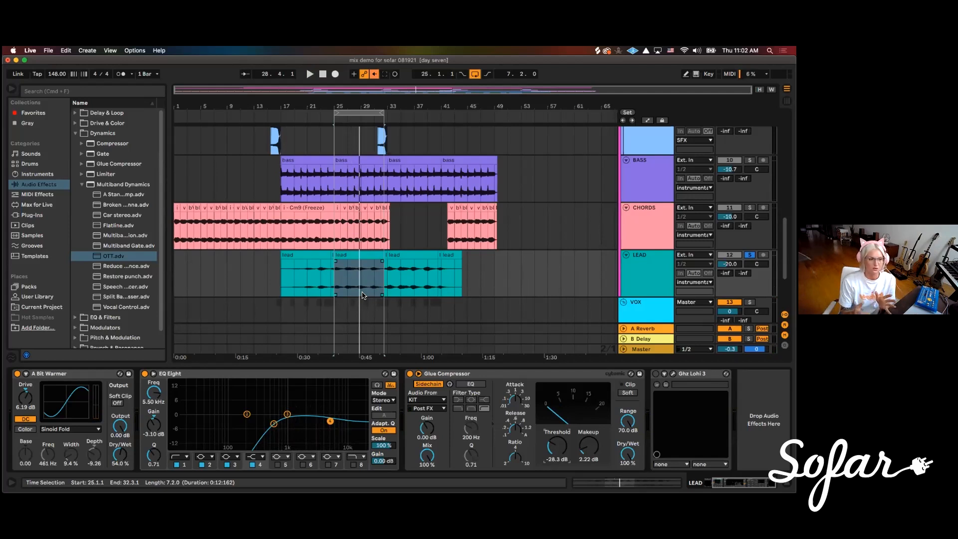
scroll(364, 279, "up", 10)
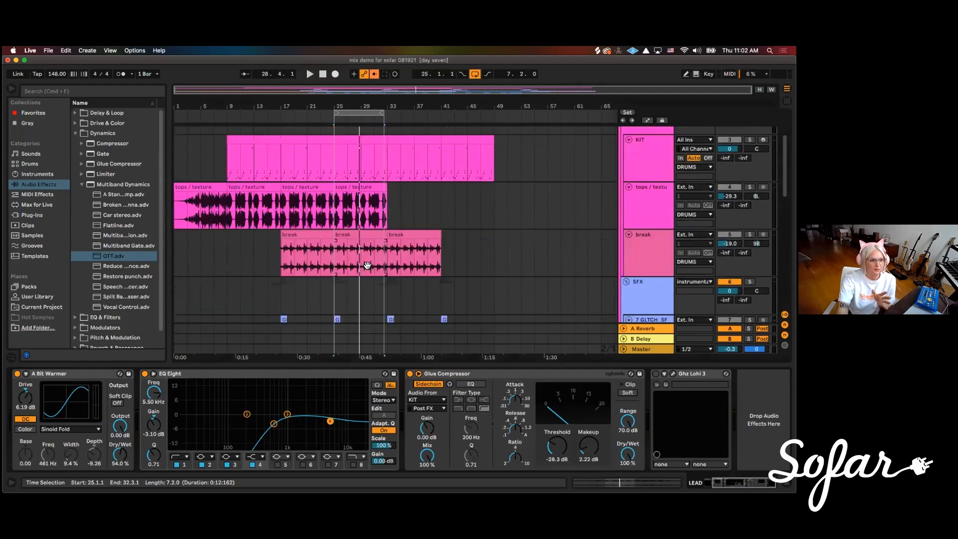
scroll(364, 269, "down", 10)
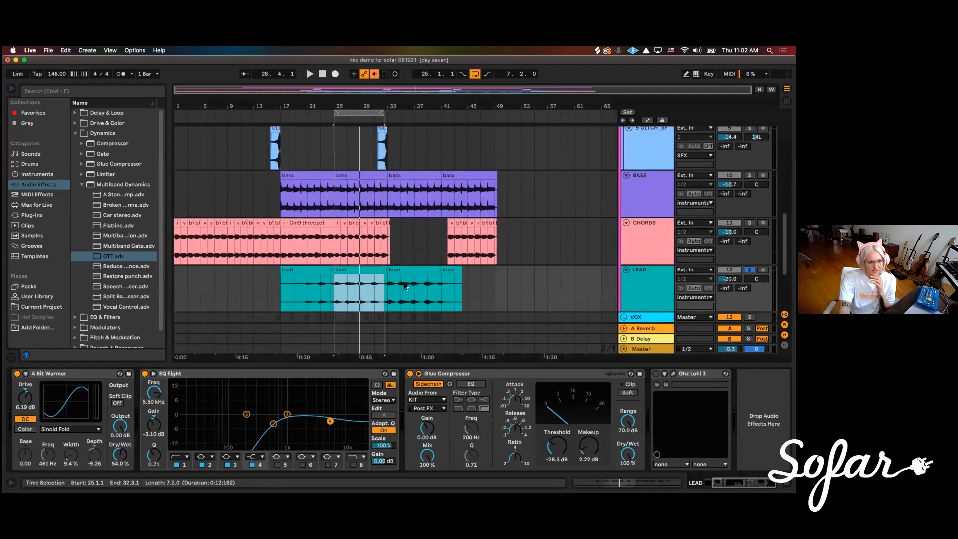
scroll(429, 288, "down", 2)
scroll(431, 287, "up", 5)
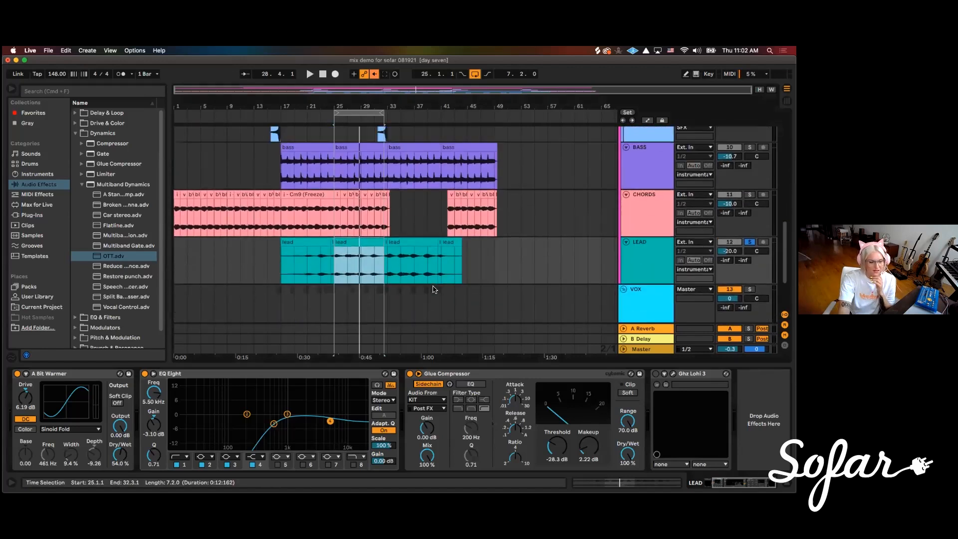
scroll(433, 288, "up", 1)
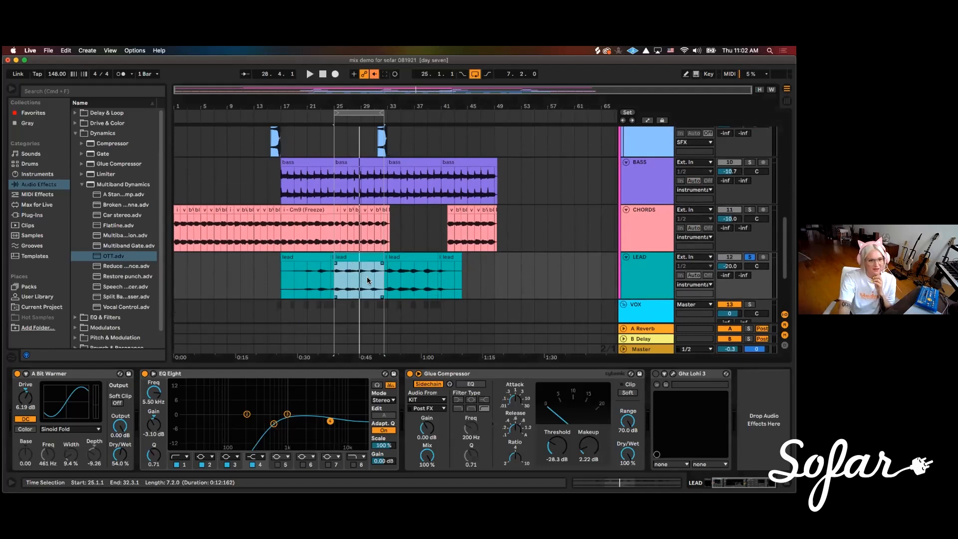
scroll(367, 278, "down", 6)
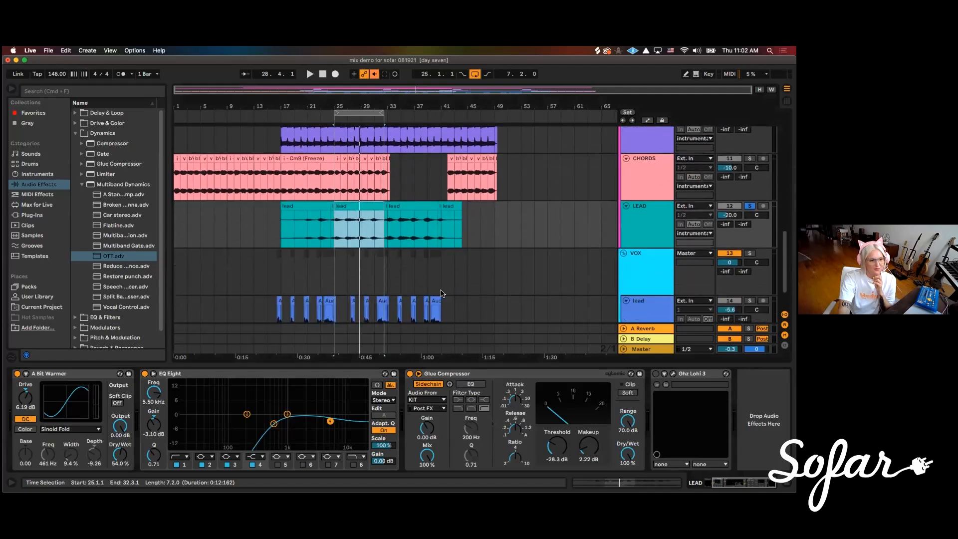
scroll(479, 300, "up", 4)
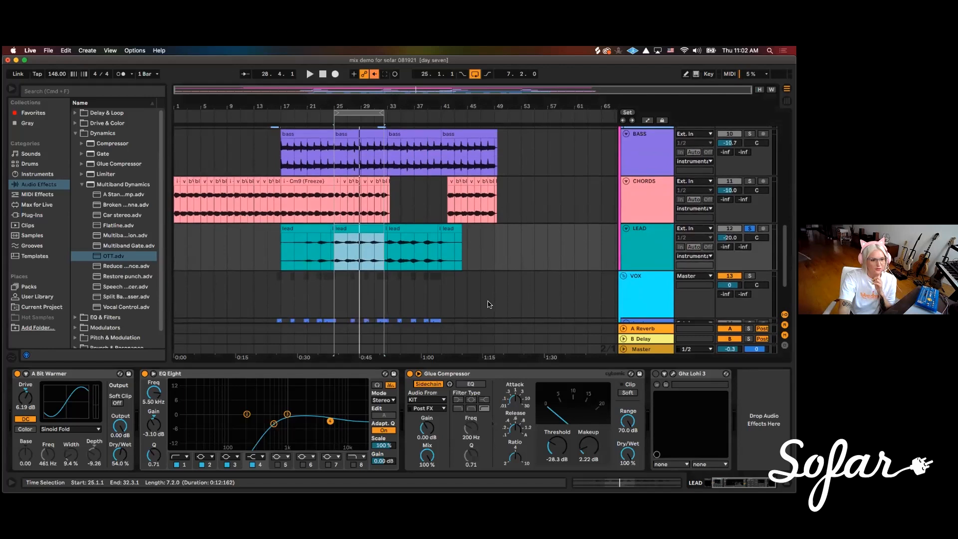
scroll(489, 303, "down", 1)
scroll(493, 303, "up", 2)
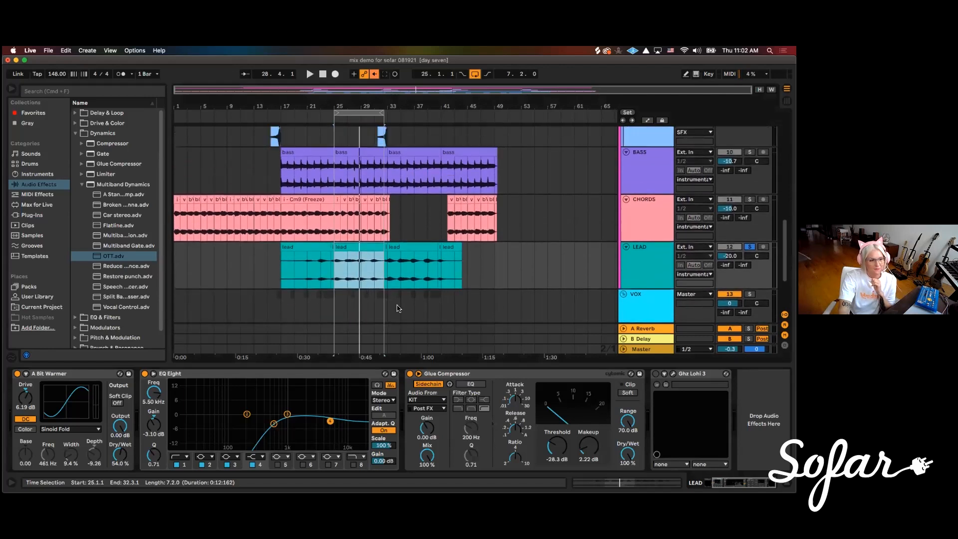
scroll(399, 302, "up", 3)
scroll(439, 303, "down", 4)
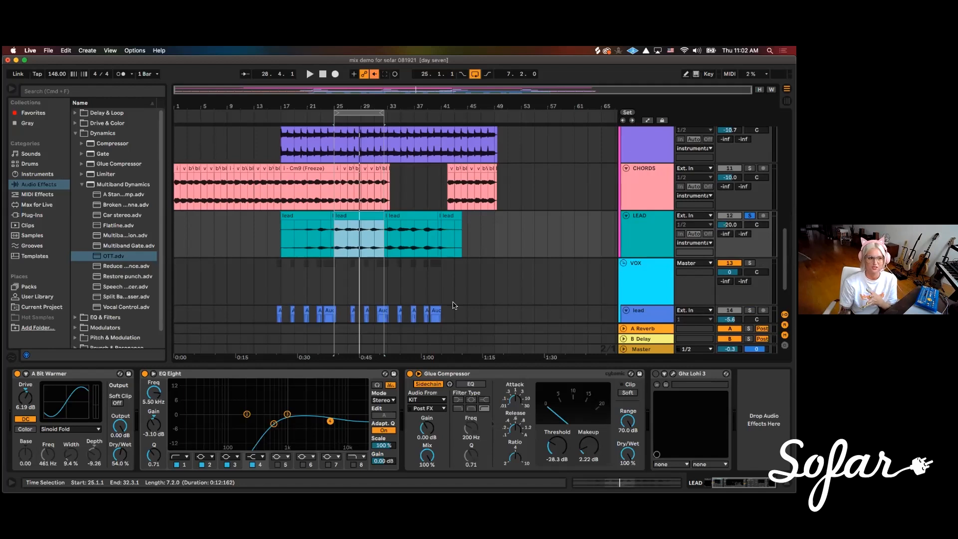
scroll(351, 249, "down", 10)
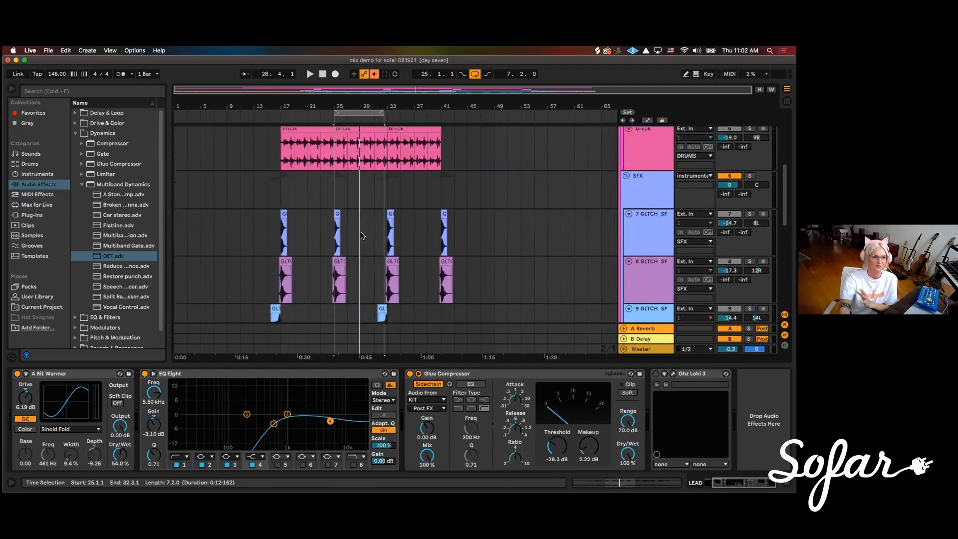
scroll(399, 229, "down", 8)
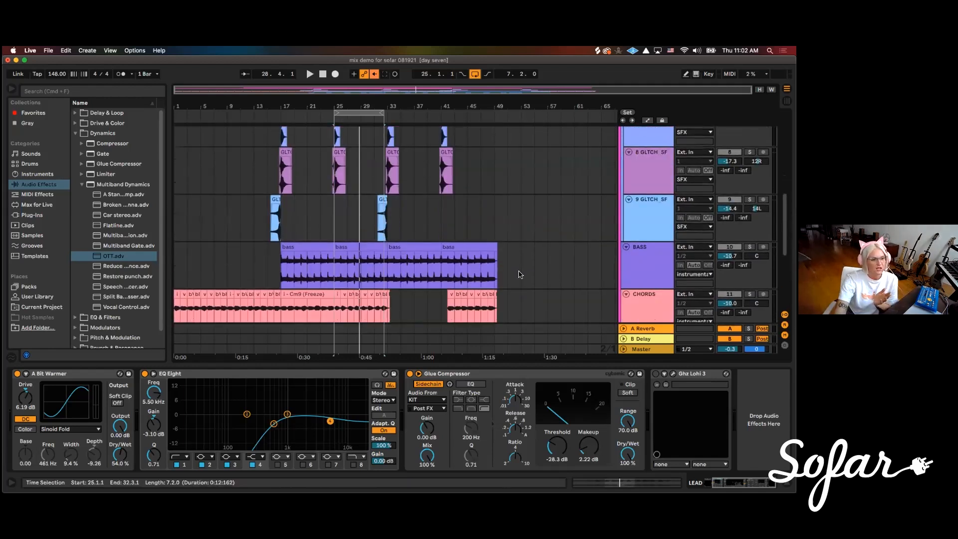
scroll(539, 275, "down", 1)
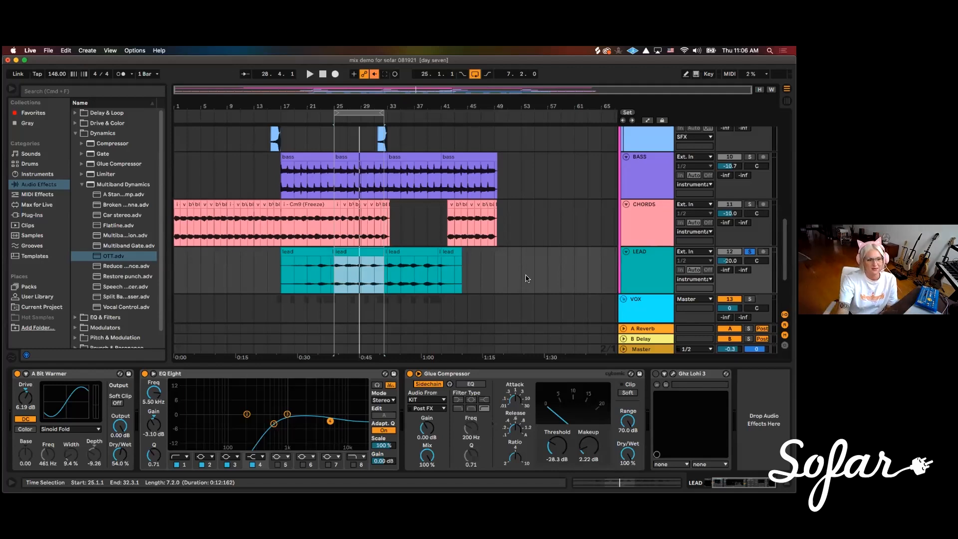
scroll(494, 269, "down", 5)
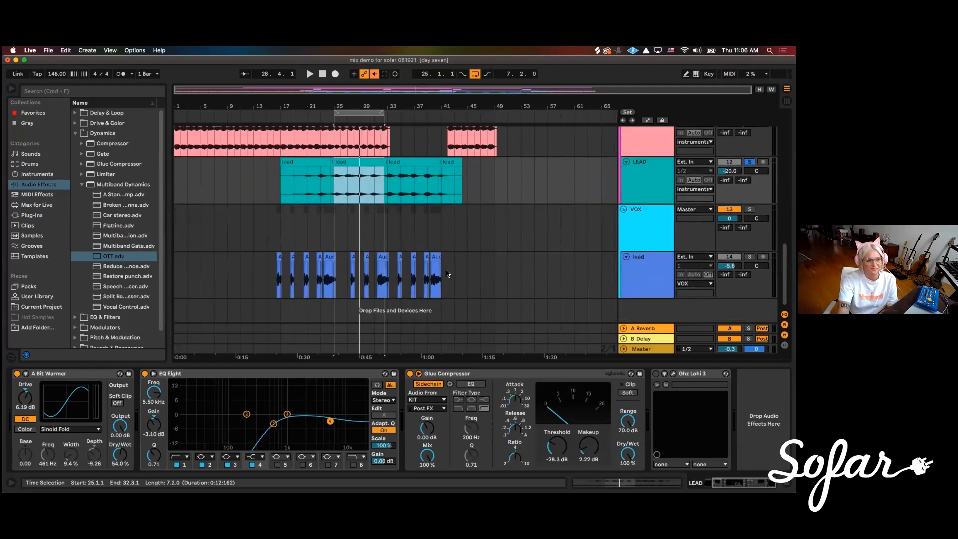
scroll(471, 273, "up", 3)
scroll(501, 270, "up", 8)
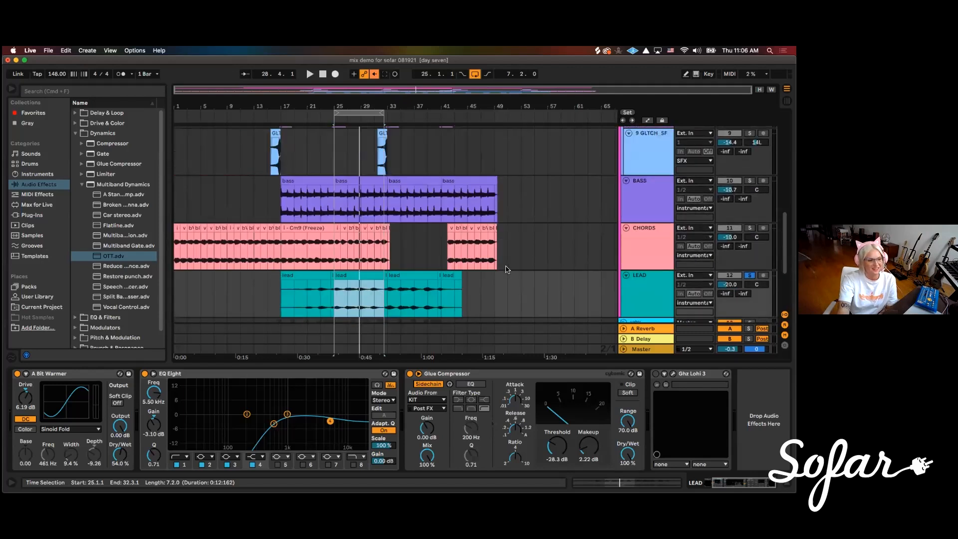
scroll(499, 272, "down", 8)
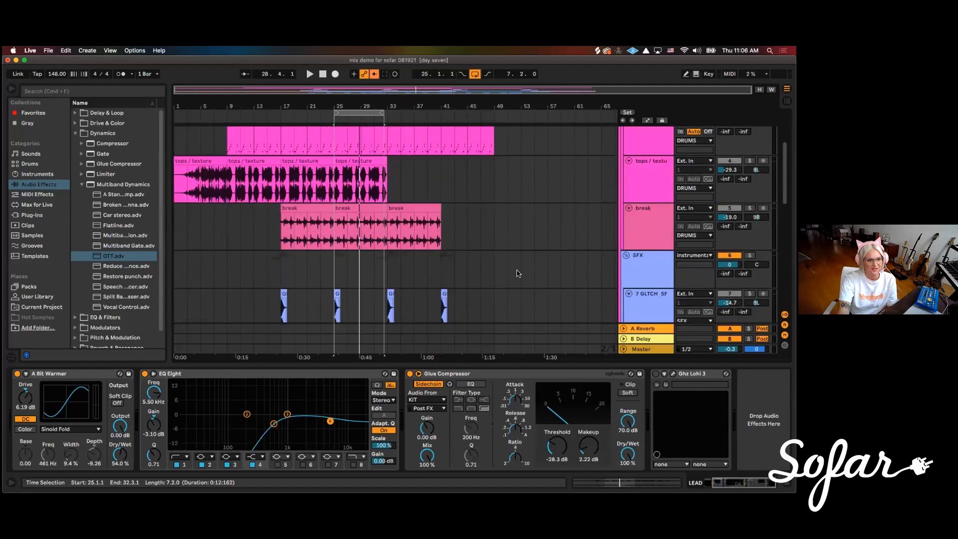
scroll(531, 284, "up", 5)
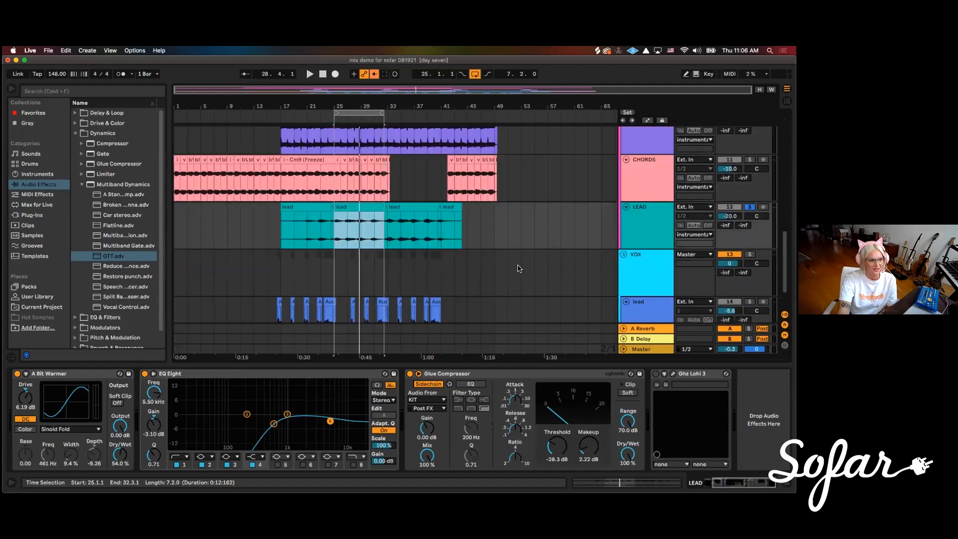
scroll(534, 274, "down", 2)
scroll(535, 273, "down", 1)
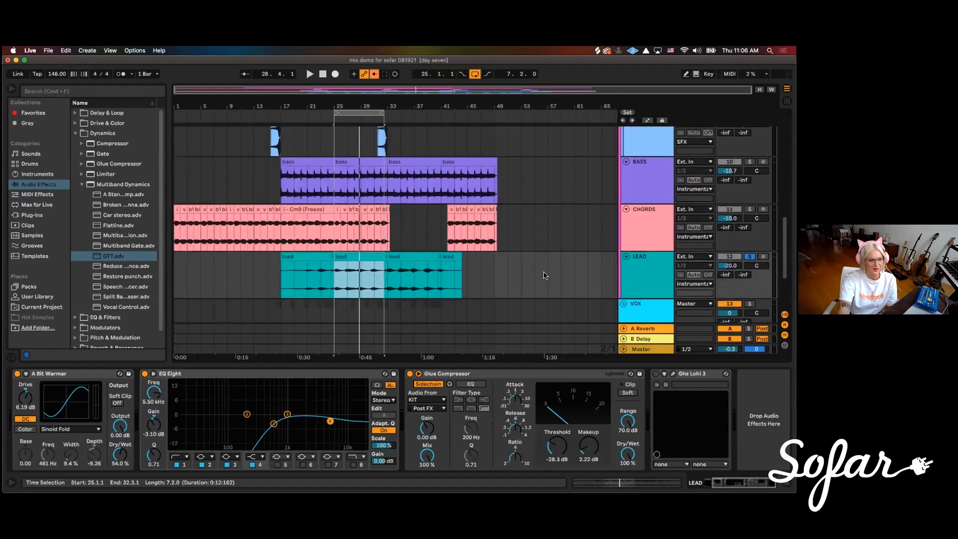
Switch to the Session mixer, select the KIT track and show its individual drum chains
scroll(544, 271, "up", 3)
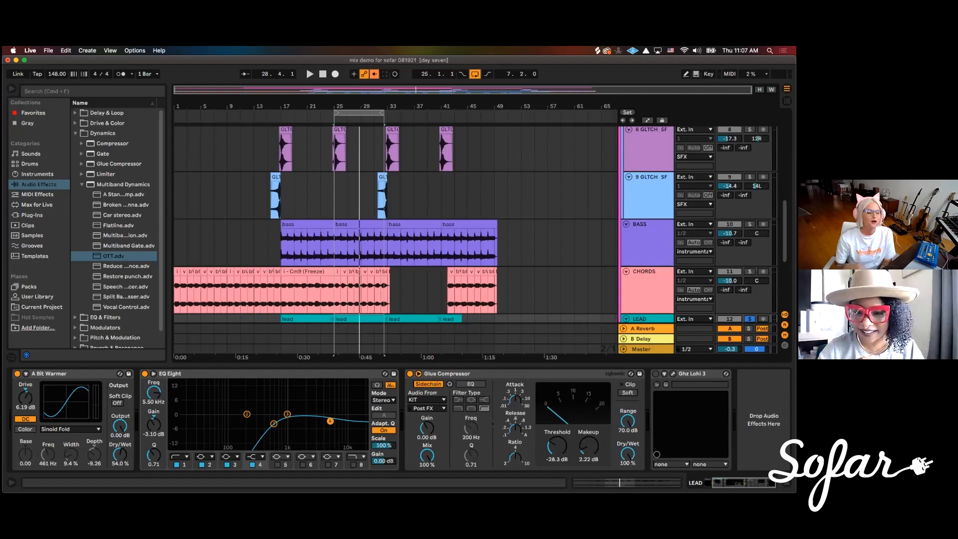
scroll(416, 208, "up", 10)
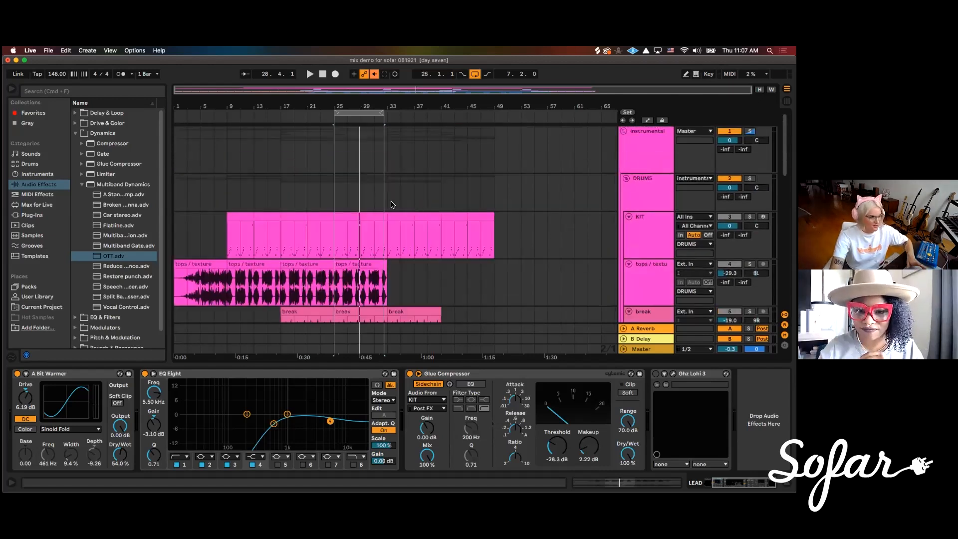
key("Tab")
scroll(277, 359, "left", 10)
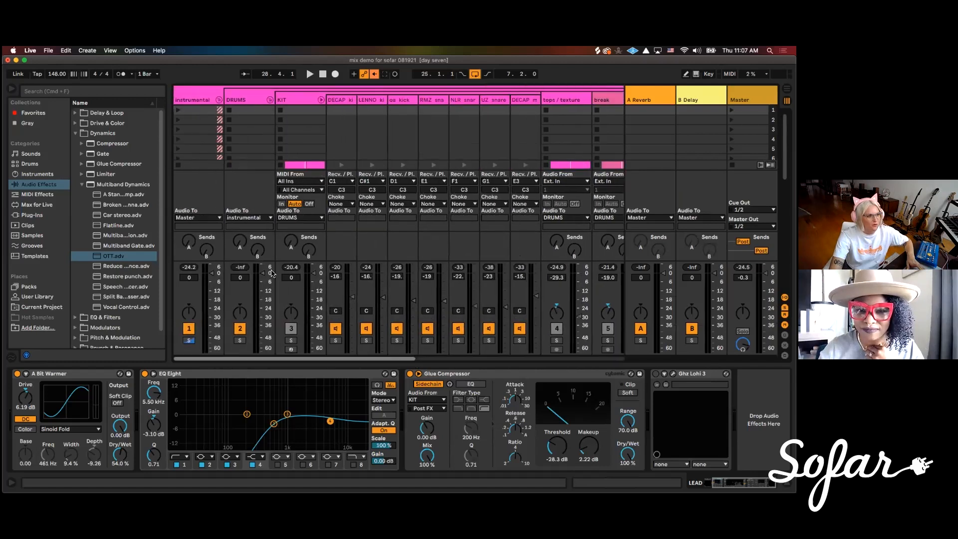
left_click(321, 100)
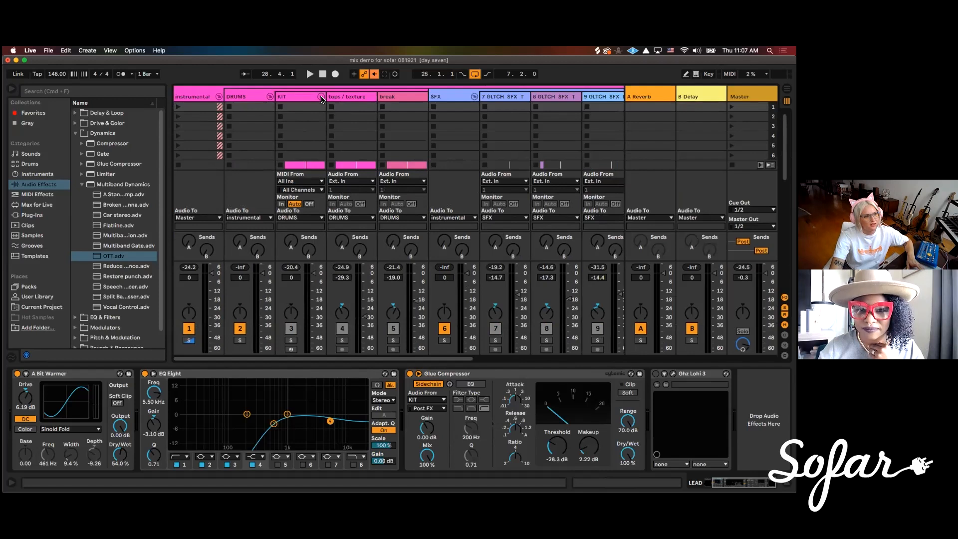
left_click(297, 98)
left_click(321, 99)
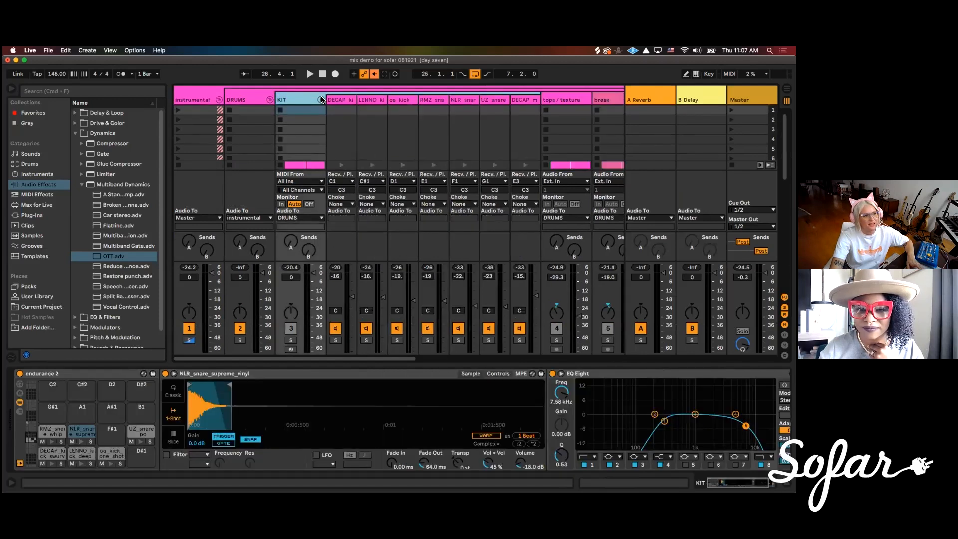
Inspect the sample and effects on each KIT chain, from the first kick through the snares to the melodic one-shot
left_click(352, 101)
left_click(375, 102)
left_click(401, 103)
left_click(431, 104)
left_click(463, 104)
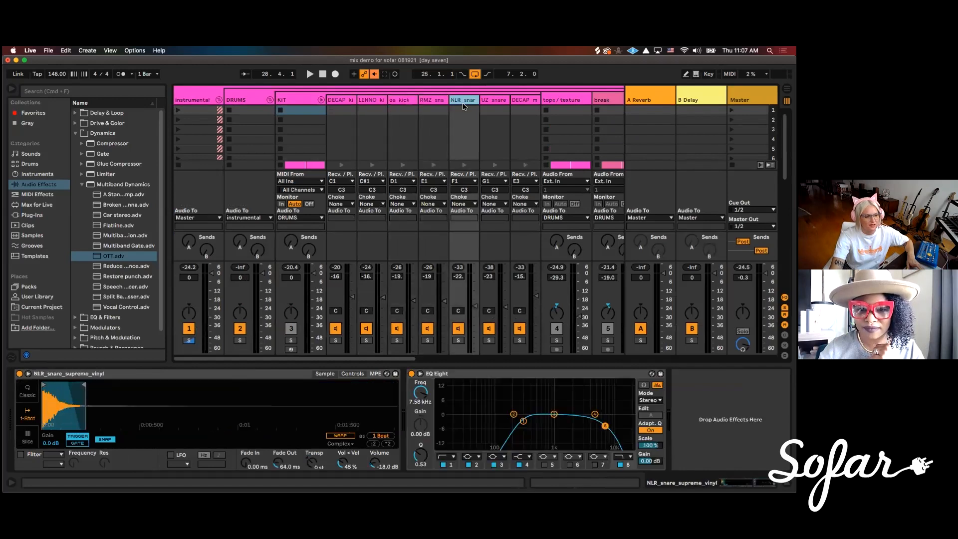
left_click(490, 102)
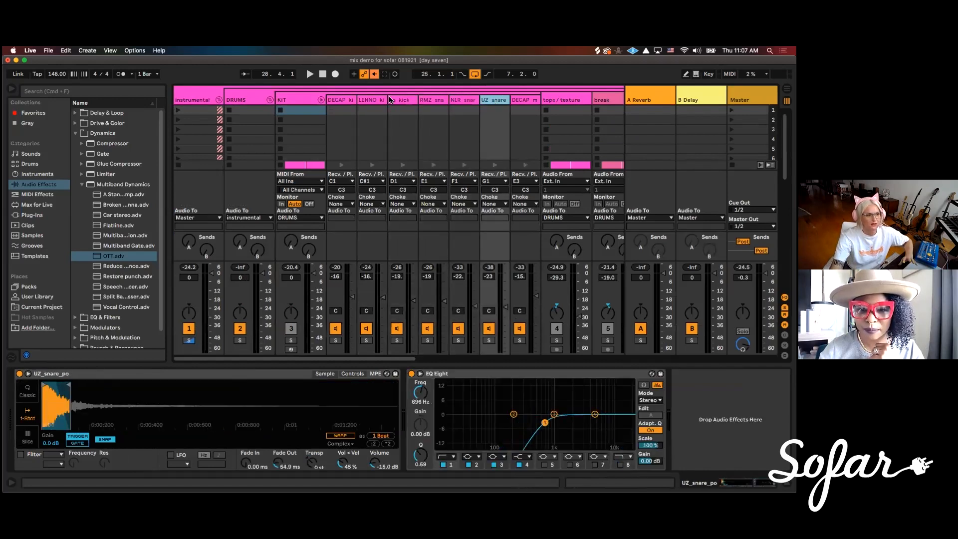
left_click(347, 99)
left_click(381, 103)
left_click(404, 103)
left_click(438, 104)
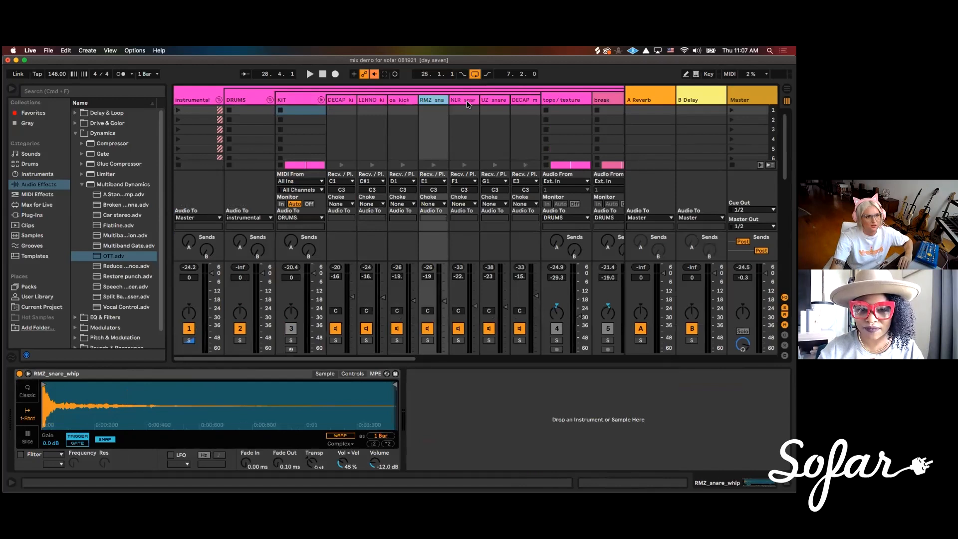
left_click(468, 104)
left_click(494, 102)
left_click(523, 102)
mouse_move(402, 358)
left_mouse_down()
mouse_move(481, 359)
mouse_move(402, 359)
left_mouse_up()
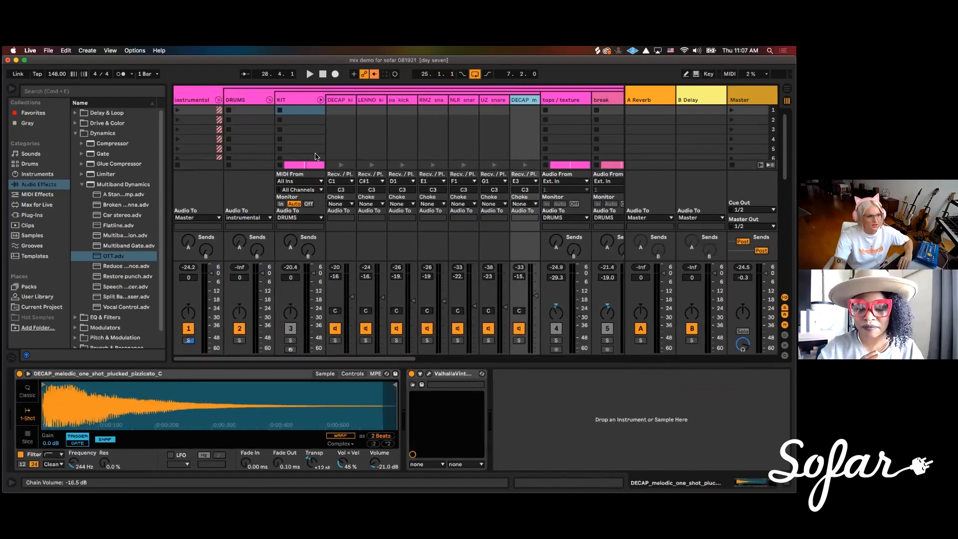
Examine the DECAP kick chain's EQ Eight curve and the chain's available commands, including Extract Chains
left_click(338, 103)
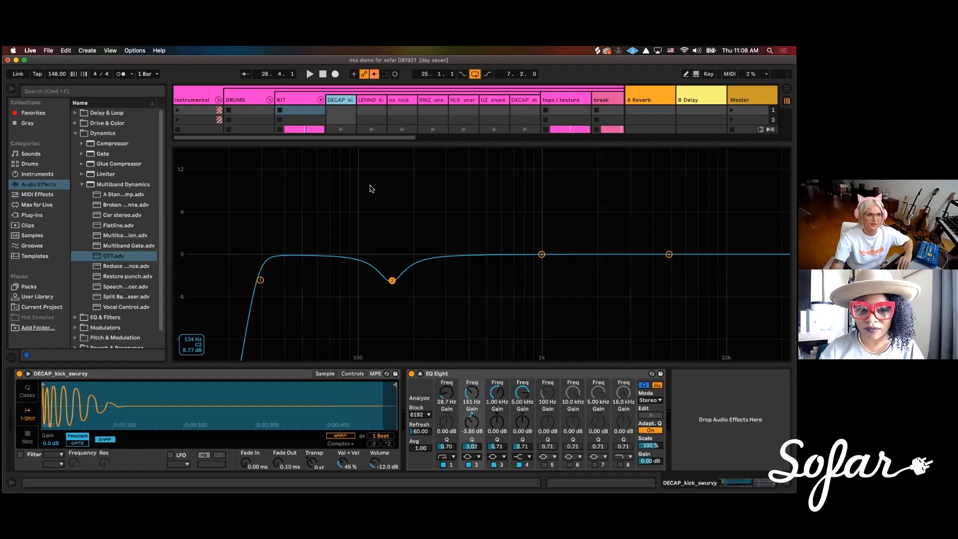
right_click(339, 100)
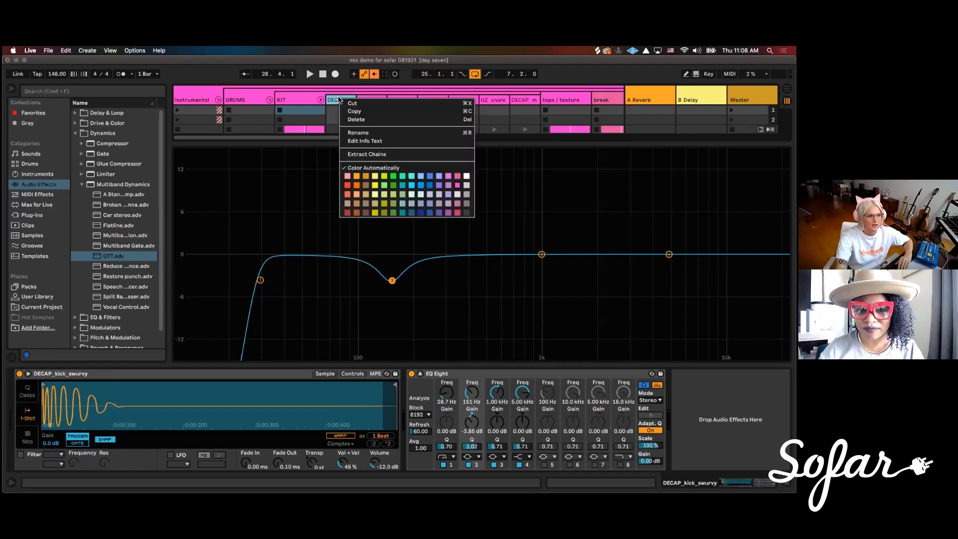
left_click(338, 101)
right_click(340, 102)
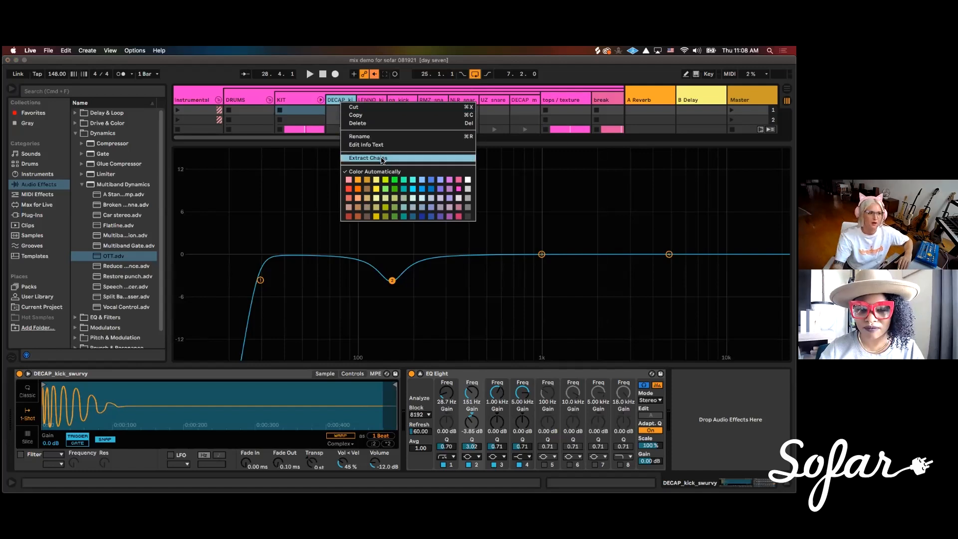
left_click(334, 101)
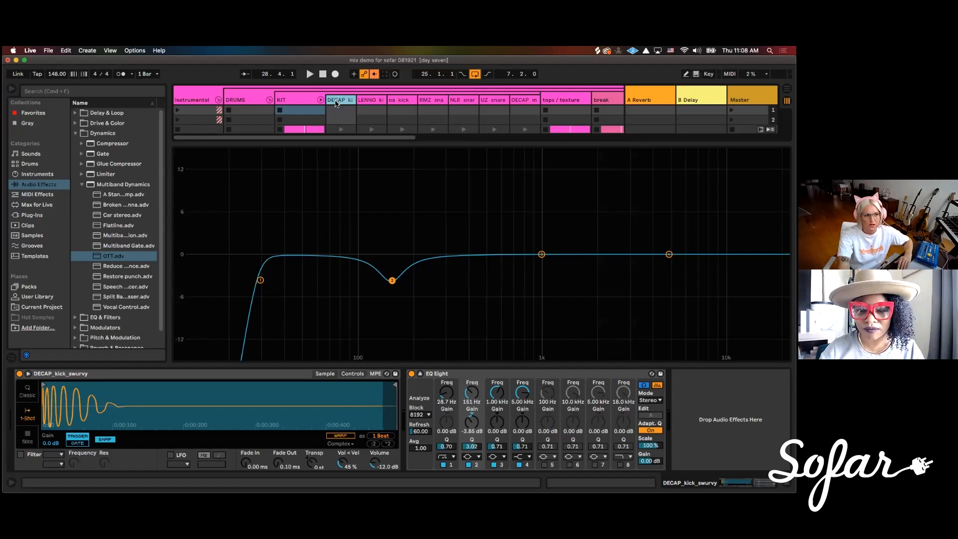
right_click(342, 100)
left_click(343, 102)
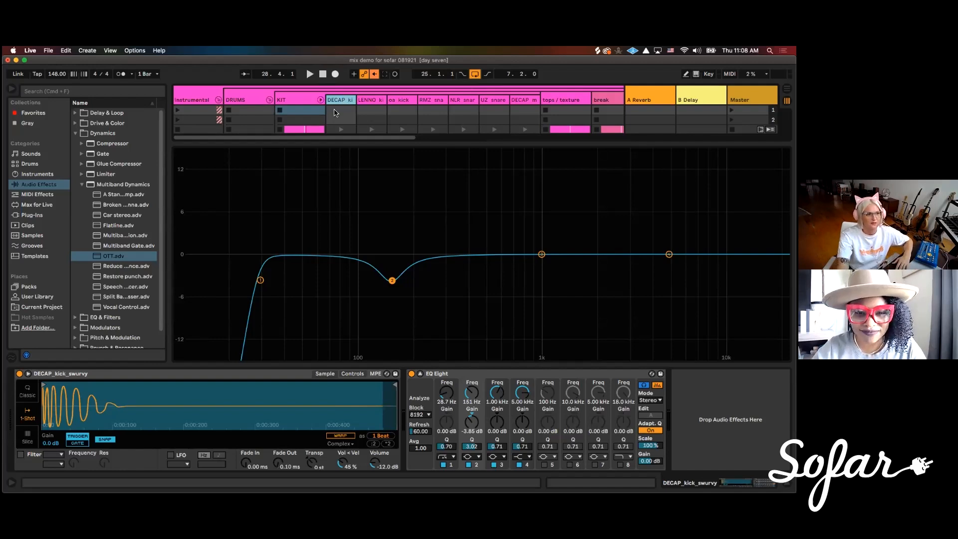
Select KIT, fold its drum chains away and collapse EQ Eight's enlarged display, bringing the BASS, CHORDS and LEAD channels into view
left_click(299, 99)
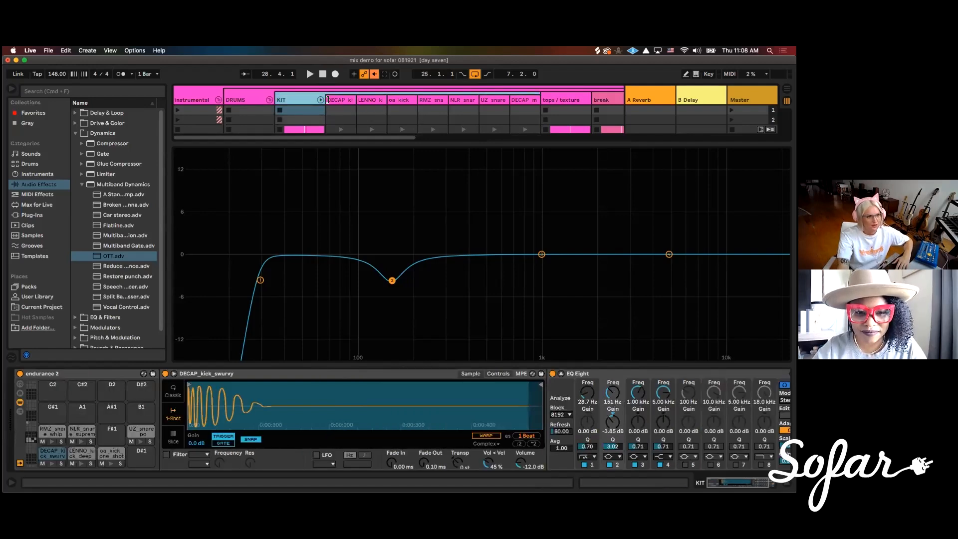
left_click(320, 100)
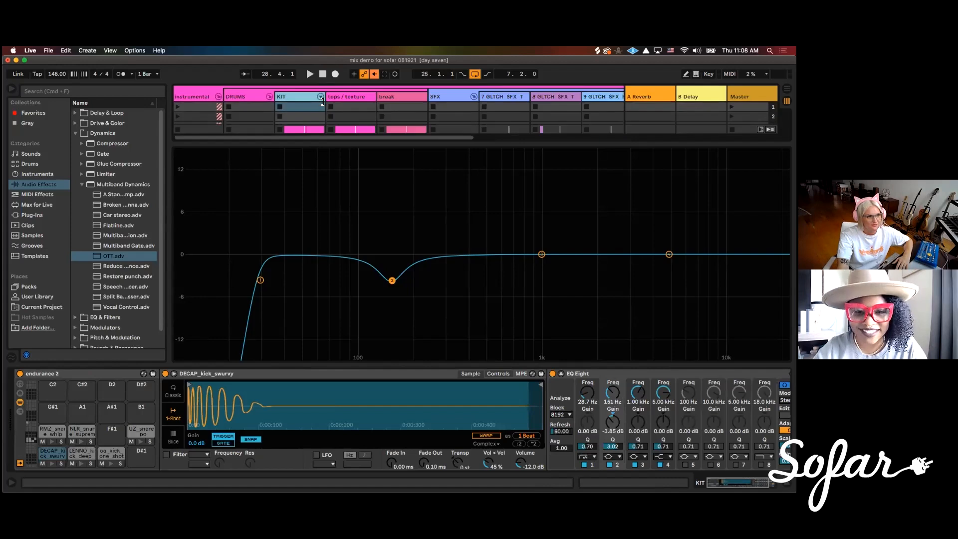
left_click(561, 373)
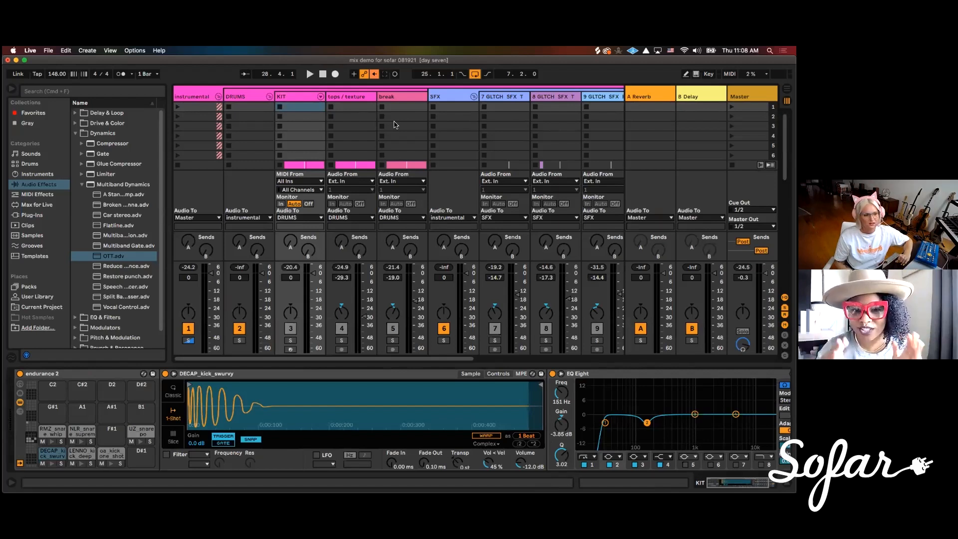
left_click_drag(426, 359, 518, 354)
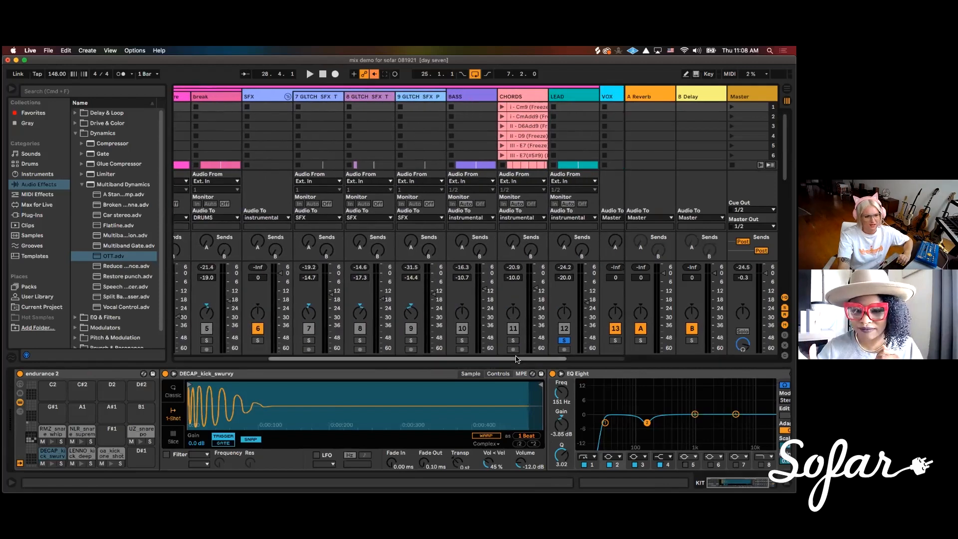
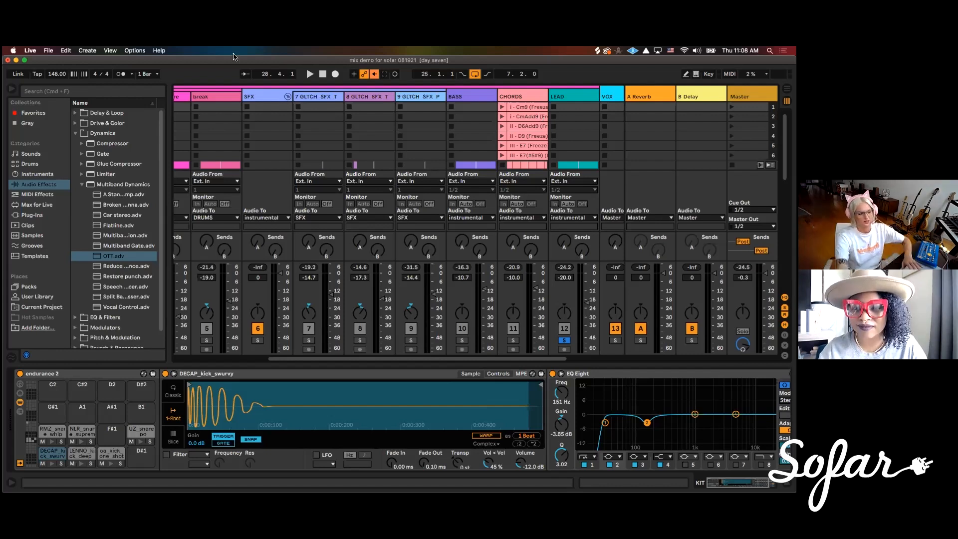
Switch to Chrome and search Google Images for "all instrument graph frequency range eq"
left_click(78, 483)
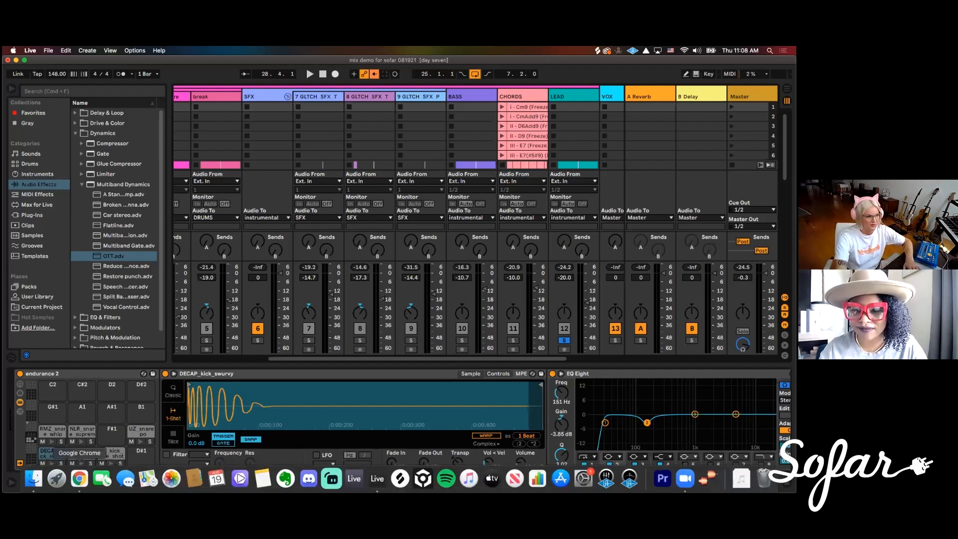
left_click_drag(346, 69, 316, 69)
left_click(308, 84)
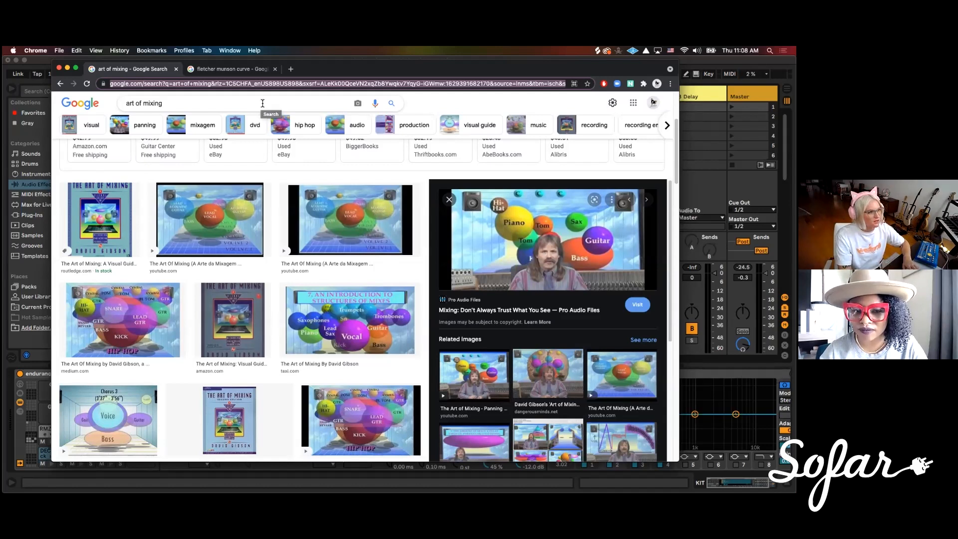
key("super+l")
type("all inst")
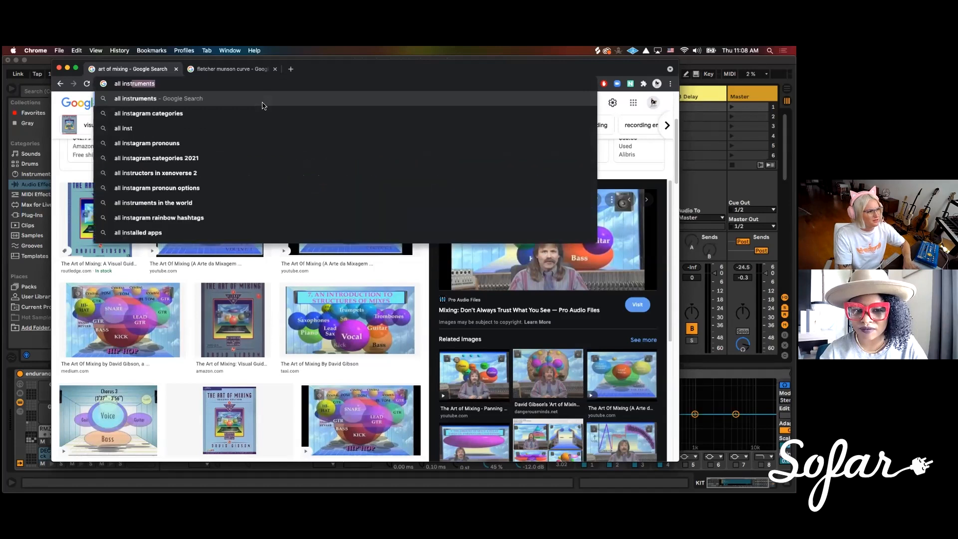
type("rument ")
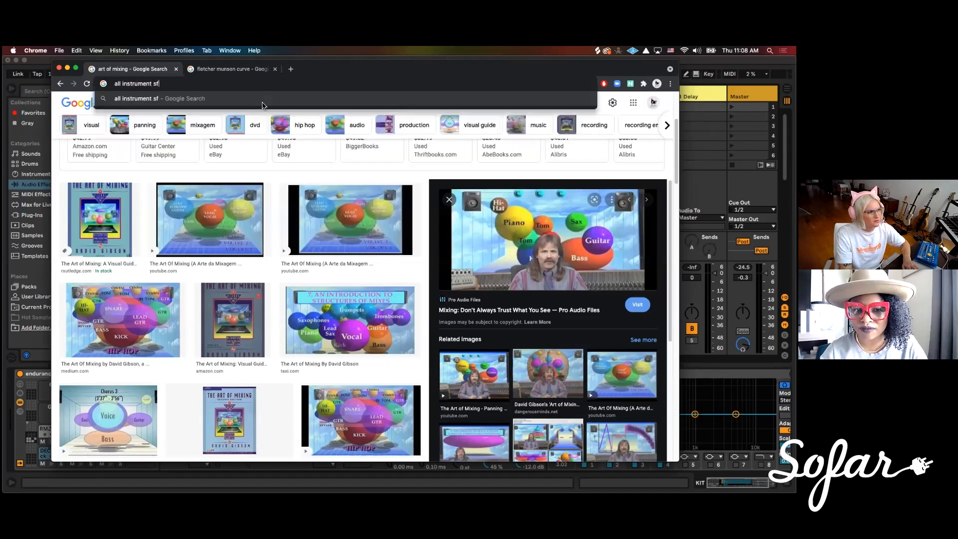
type("graph fre")
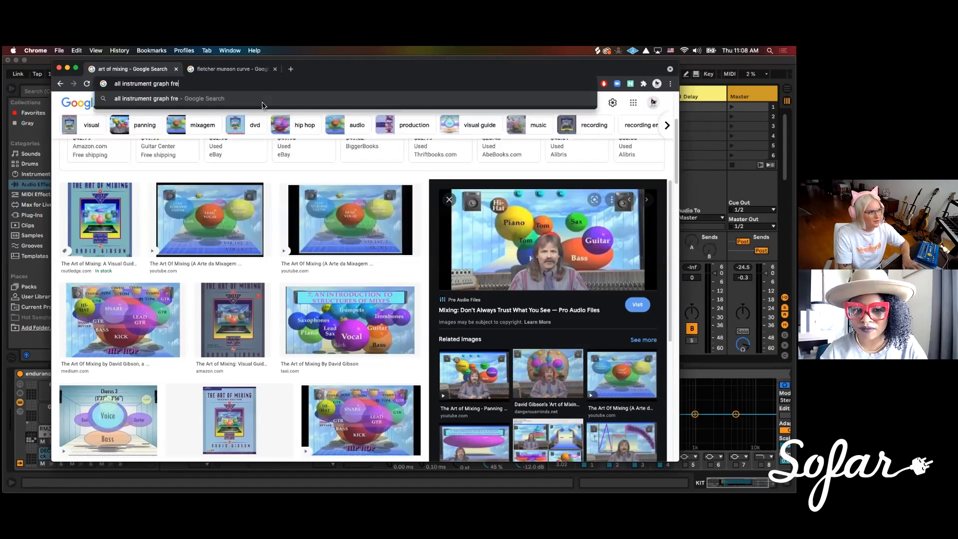
type("quency range eq")
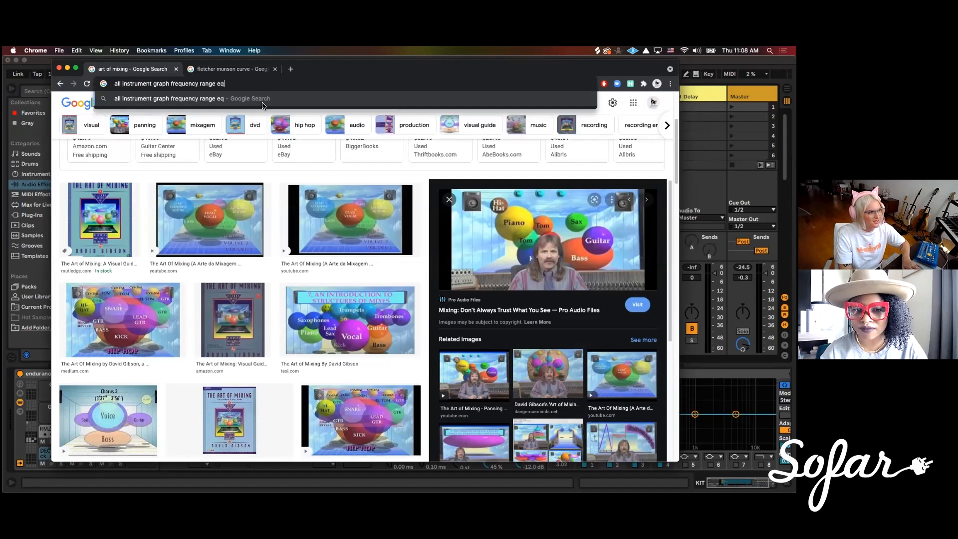
key("Return")
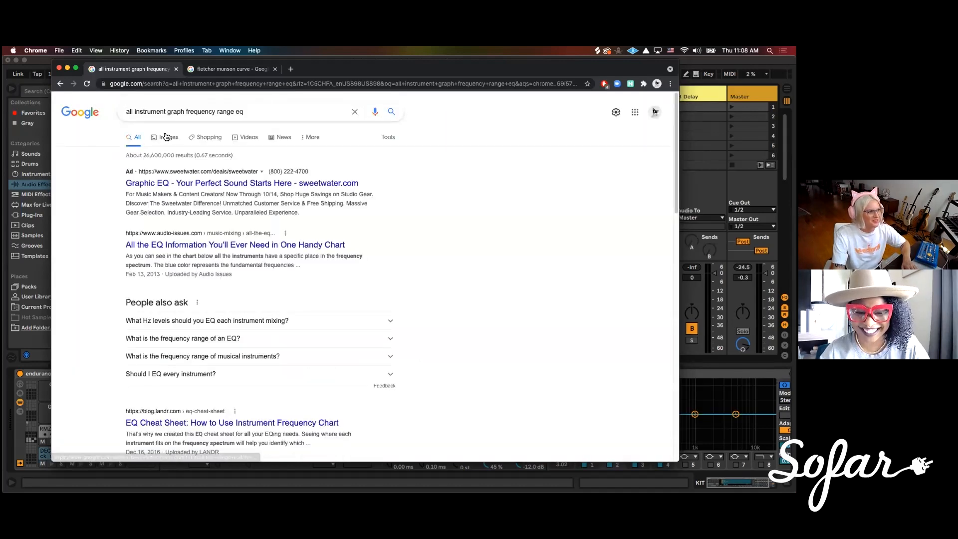
left_click(162, 136)
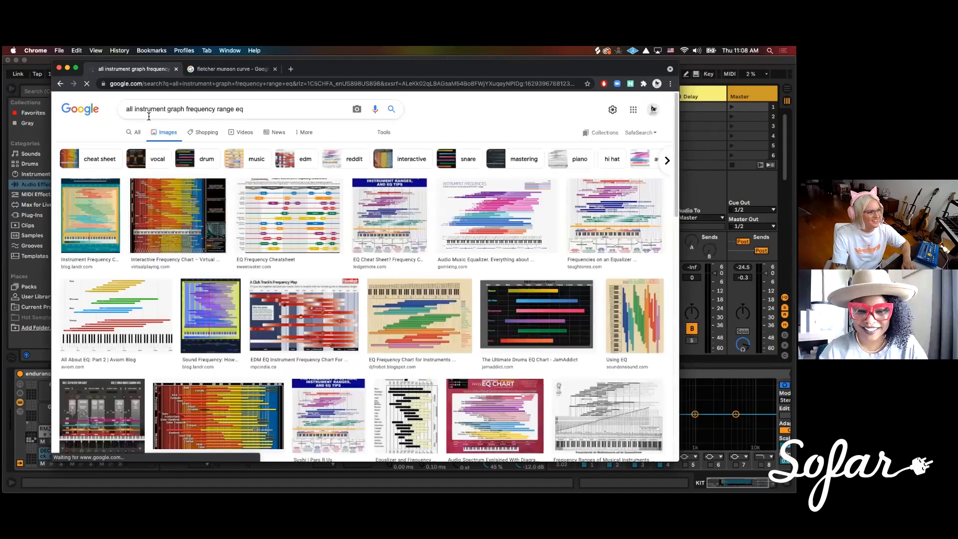
Examine the instrument ranges on Virtual Playing's Interactive Frequency Chart page, opened from its image result, and switch back to Ableton Live
left_click(187, 234)
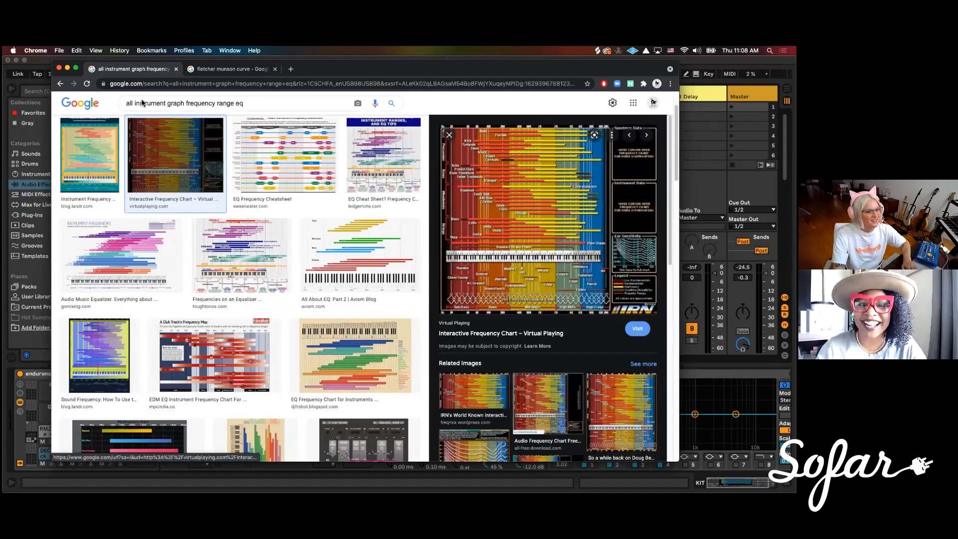
left_click_drag(383, 69, 230, 84)
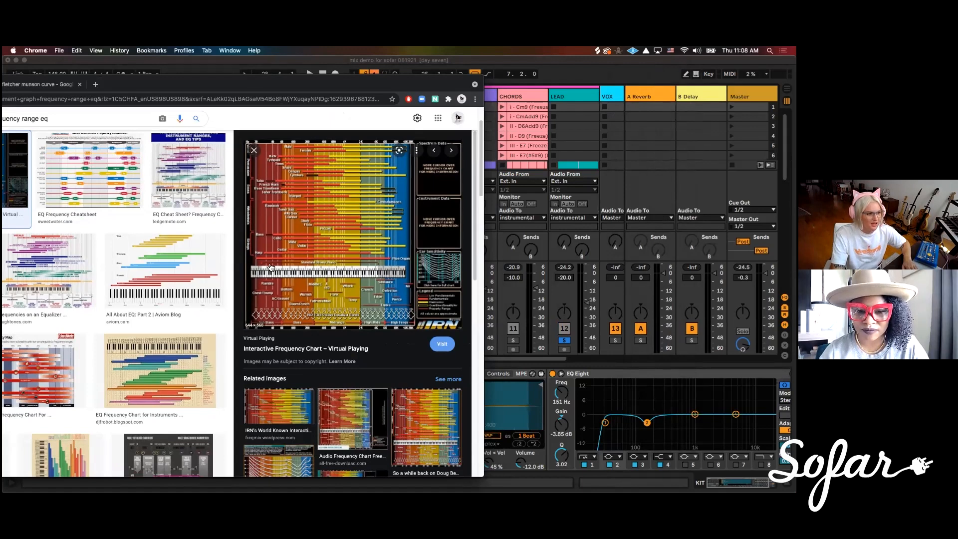
left_click(324, 247)
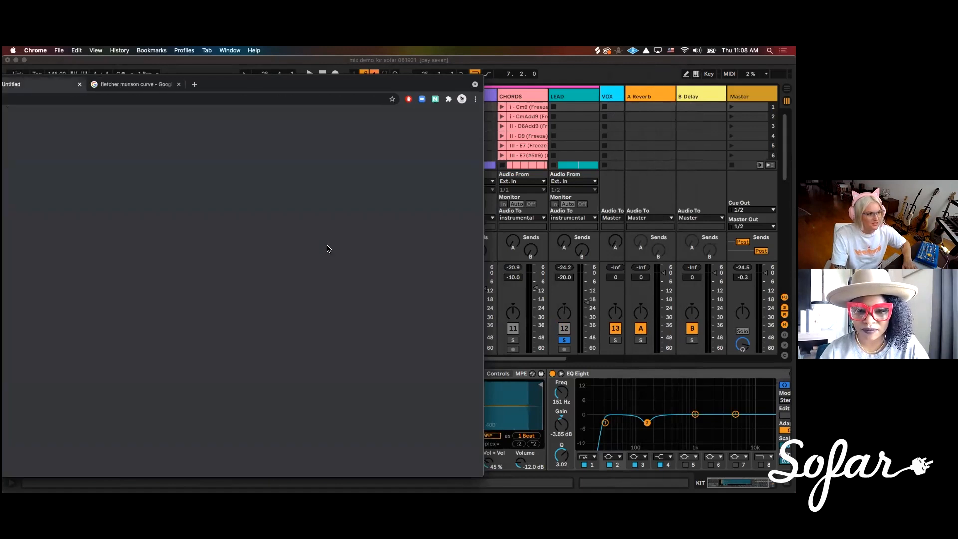
double_click(318, 90)
left_click_drag(318, 90, 433, 79)
scroll(276, 284, "down", 4)
scroll(280, 309, "up", 2)
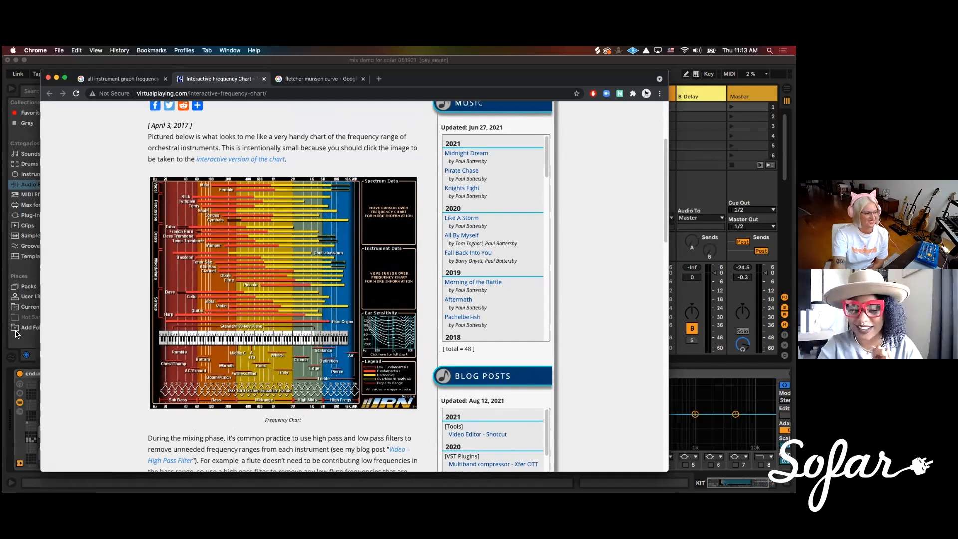
key("super+Tab")
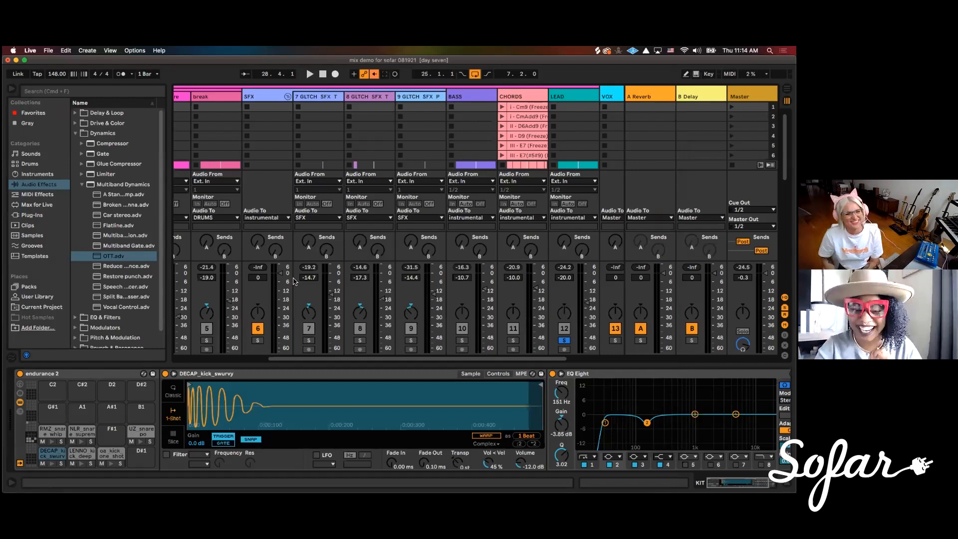